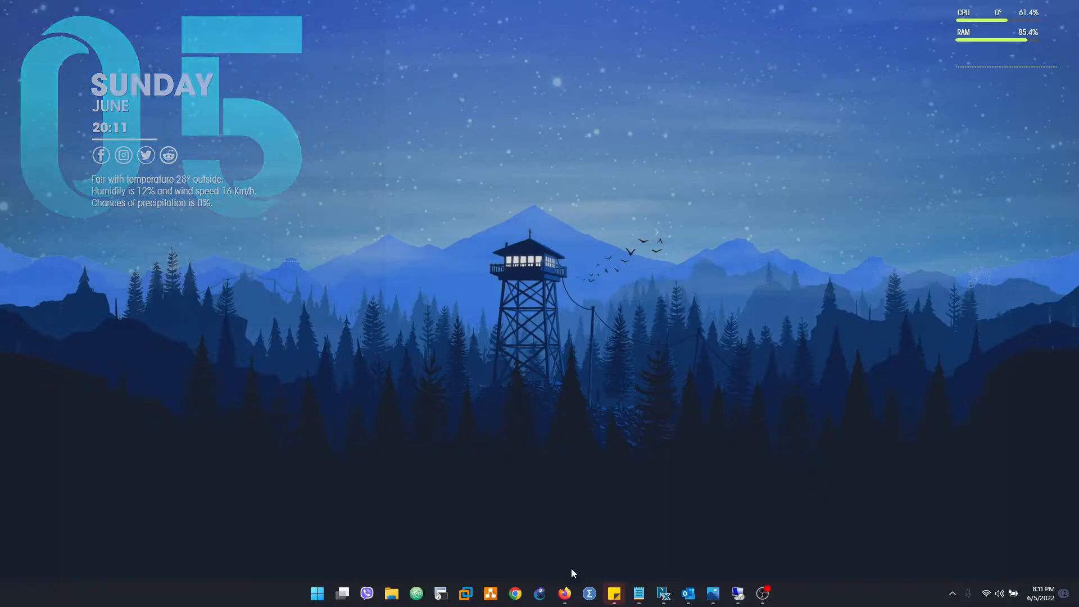
# In the ESXi VM list, view NSv Sonicwall-PRI, then open NSv Sonicwall-SEC's details
pyautogui.moveTo(571, 594)
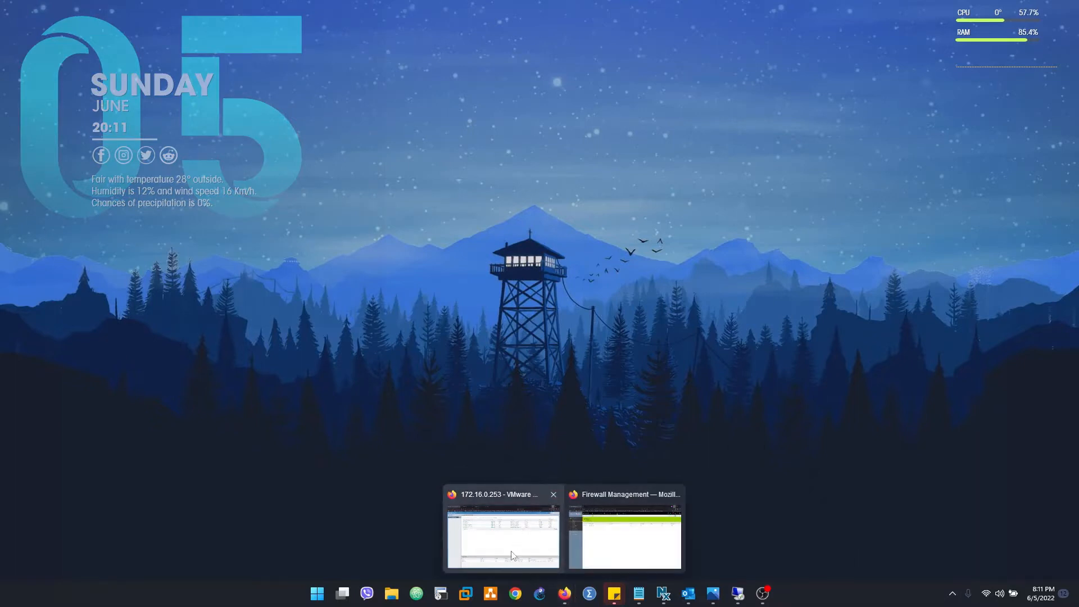
pyautogui.click(493, 506)
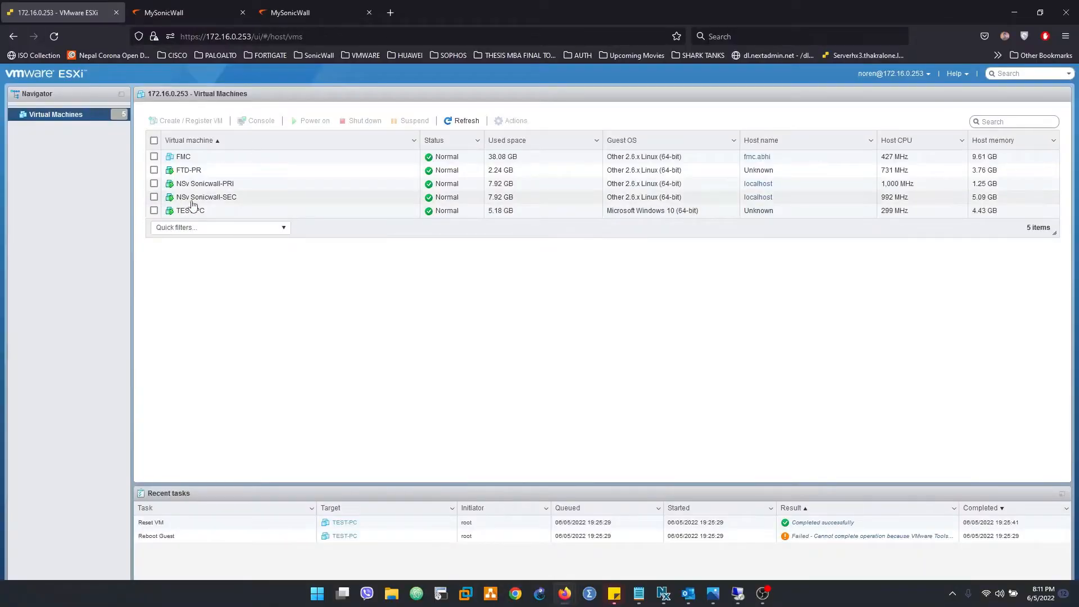
pyautogui.click(219, 187)
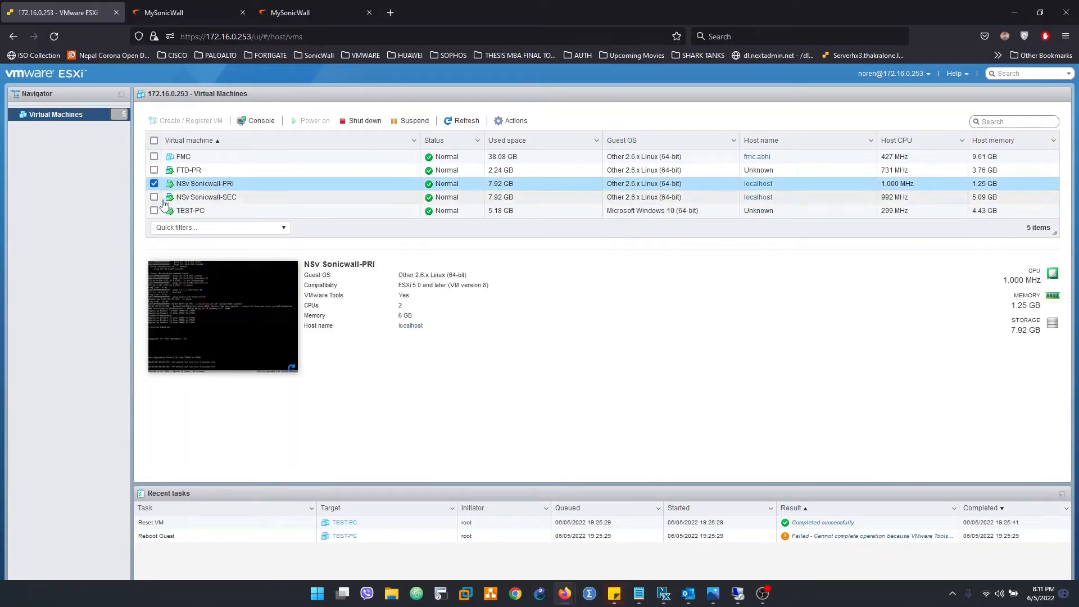
pyautogui.click(206, 199)
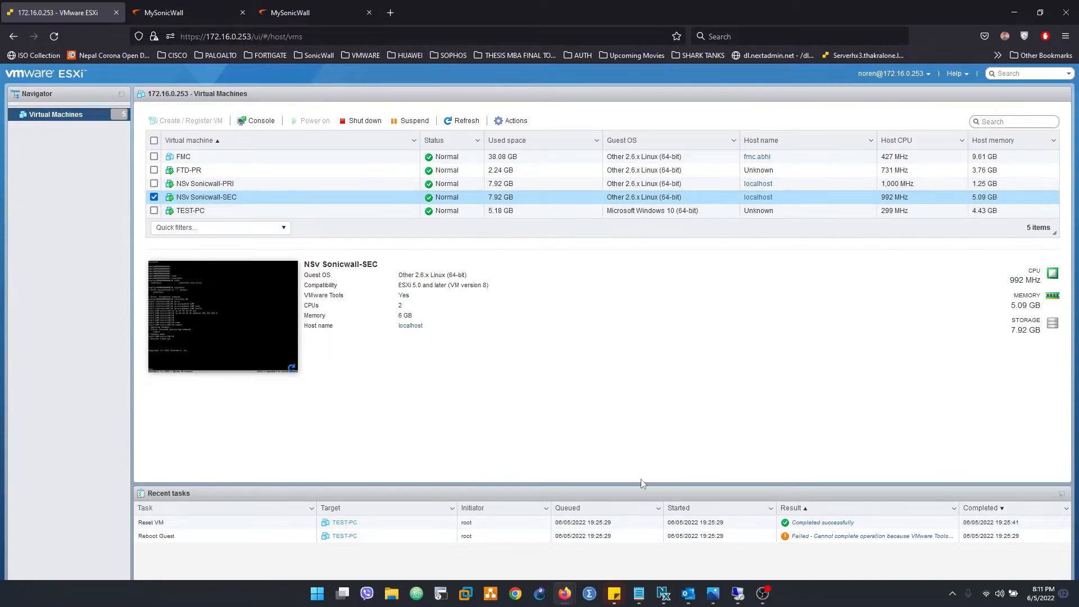
# In the remote session's Edge, load 10.10.10.20 and, in a new tab, 10.10.10.30
pyautogui.click(738, 594)
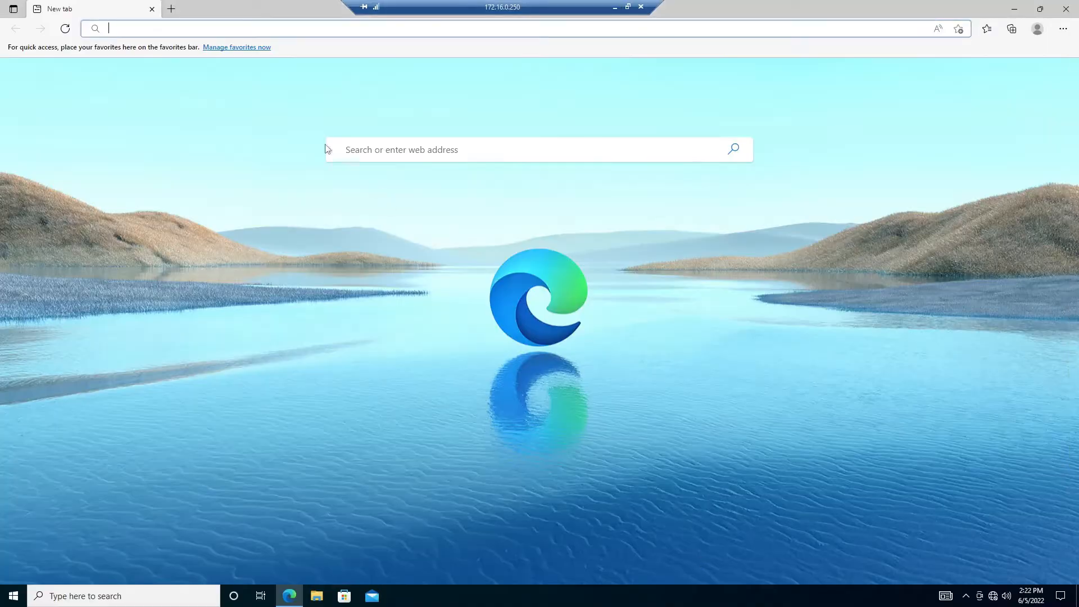
pyautogui.write('10.10.')
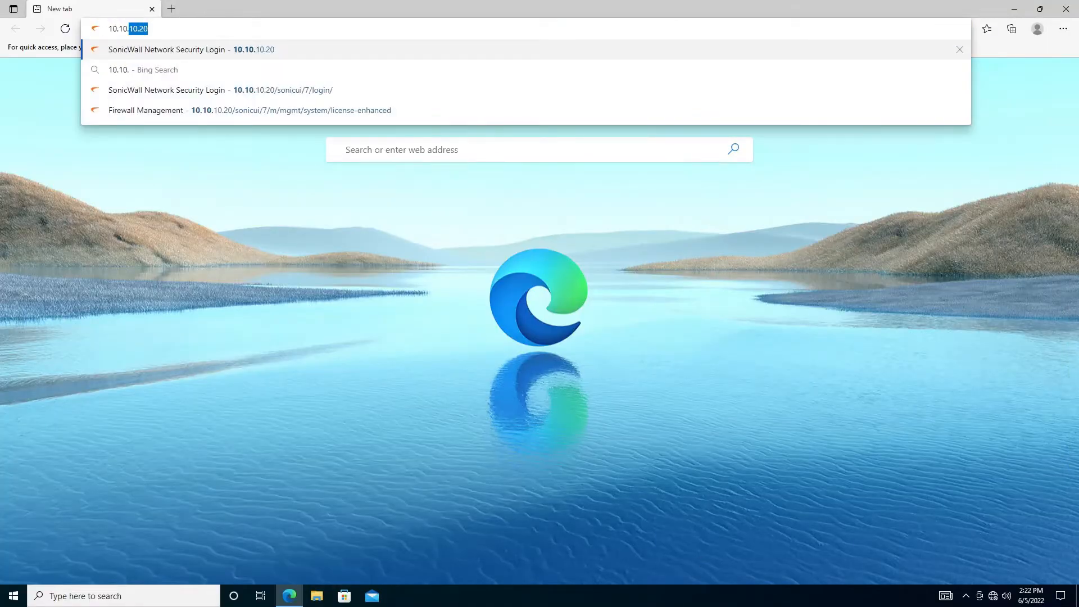
pyautogui.press('Return')
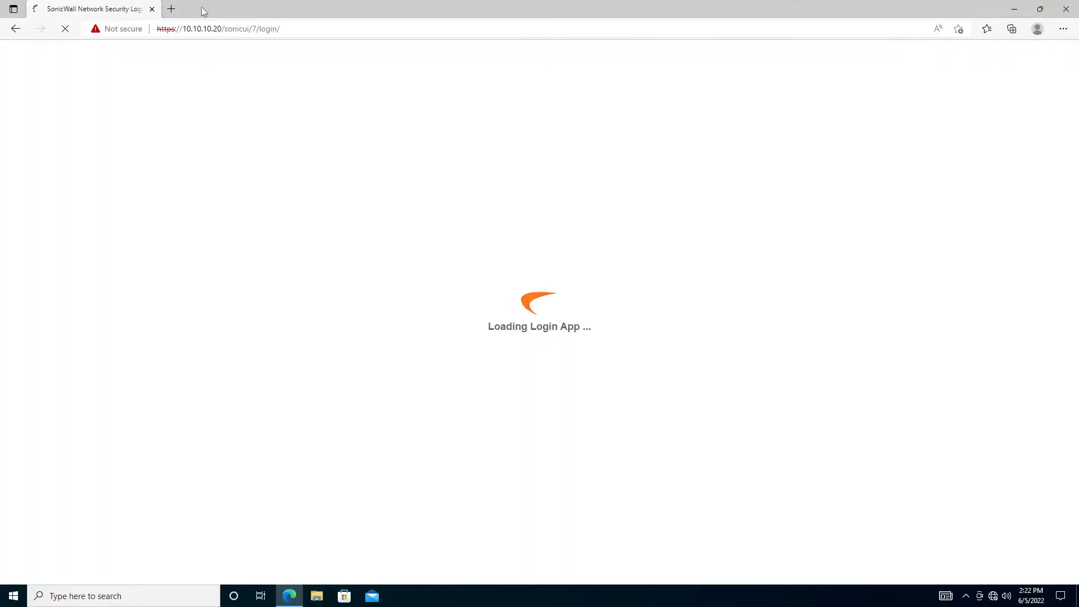
pyautogui.click(168, 12)
pyautogui.write('10.')
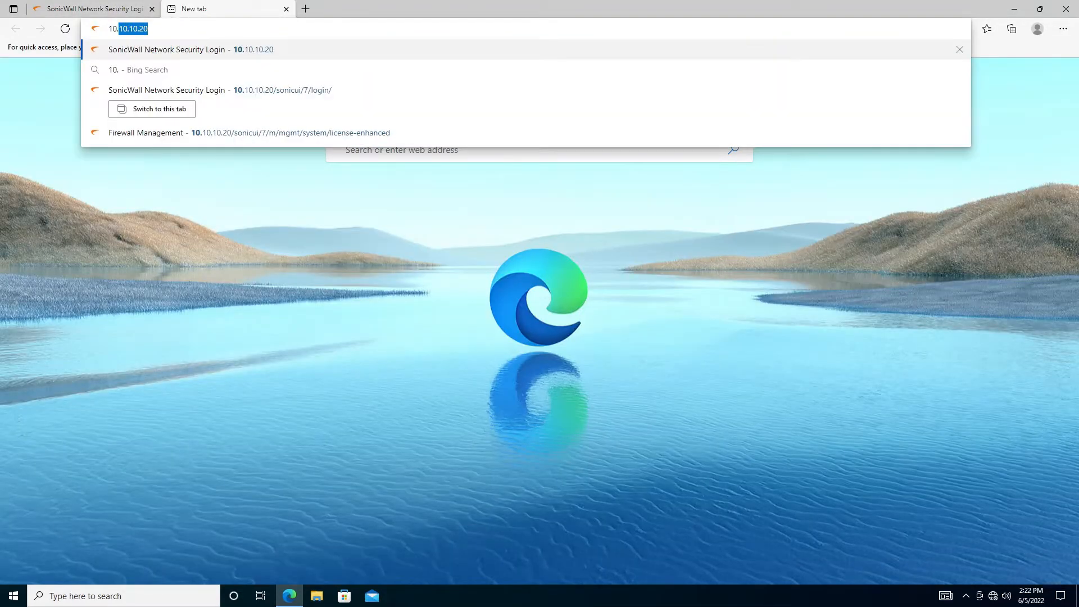
pyautogui.write('10.10.20')
pyautogui.press('BackSpace')
pyautogui.press('BackSpace')
pyautogui.write('30')
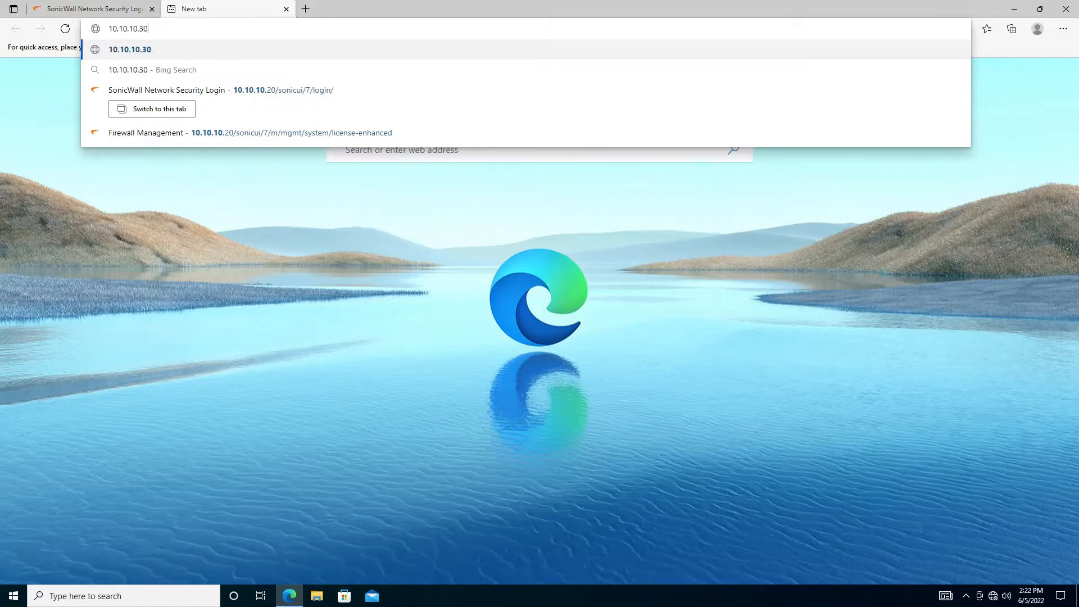
pyautogui.press('Return')
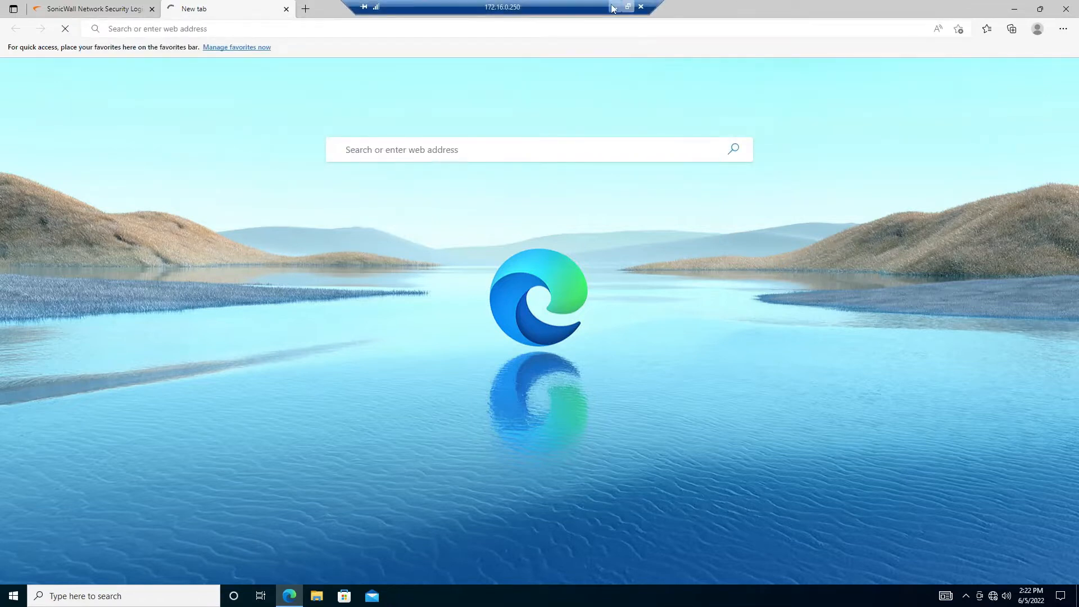
# Get past the certificate warning to reach the 10.10.10.30 login page
pyautogui.click(613, 7)
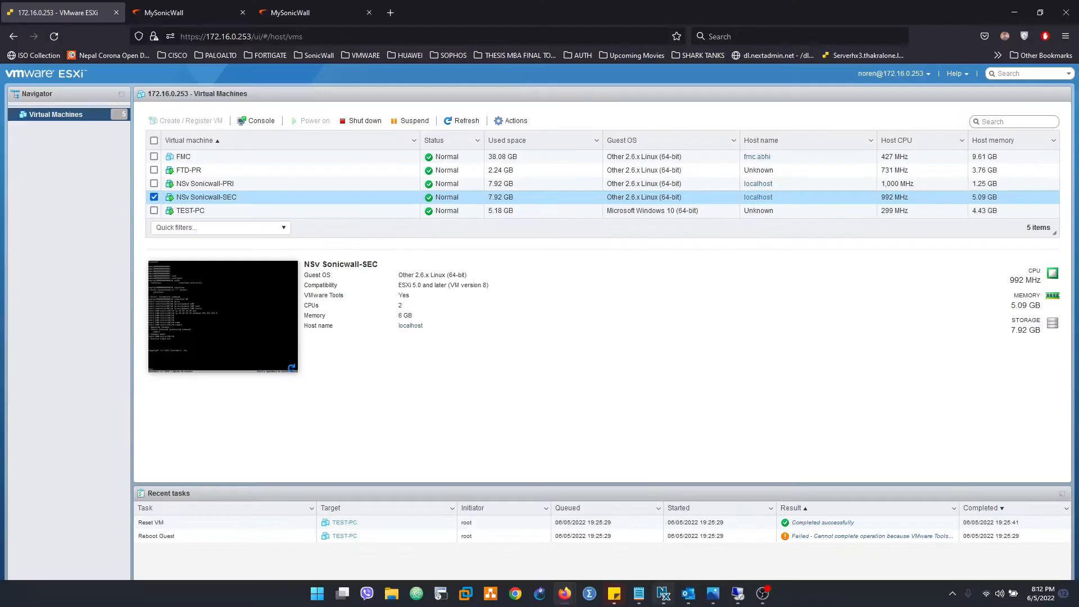
pyautogui.click(746, 599)
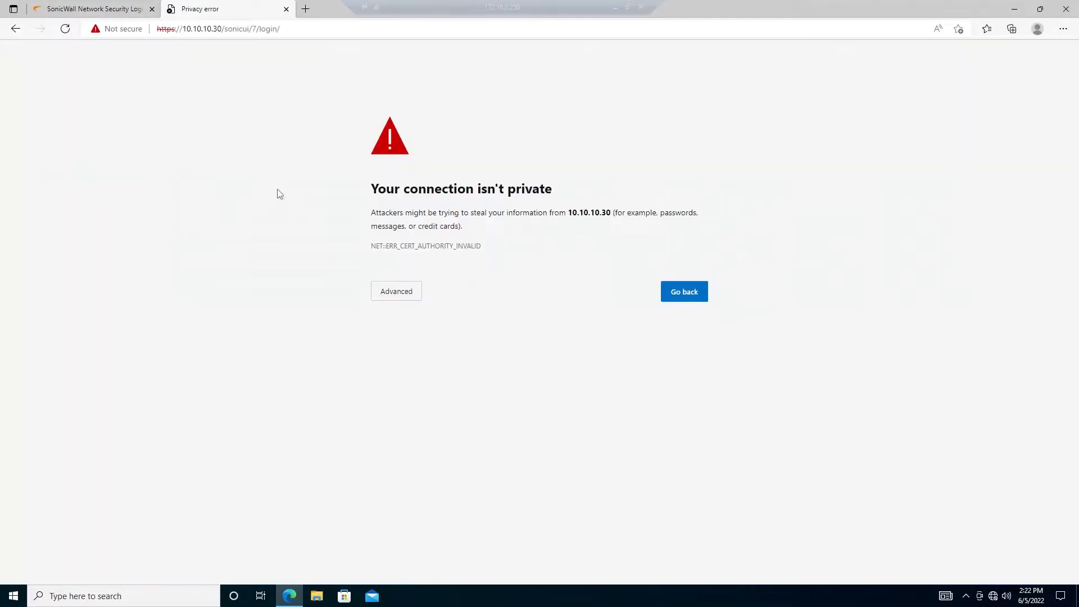
pyautogui.click(394, 299)
pyautogui.click(425, 382)
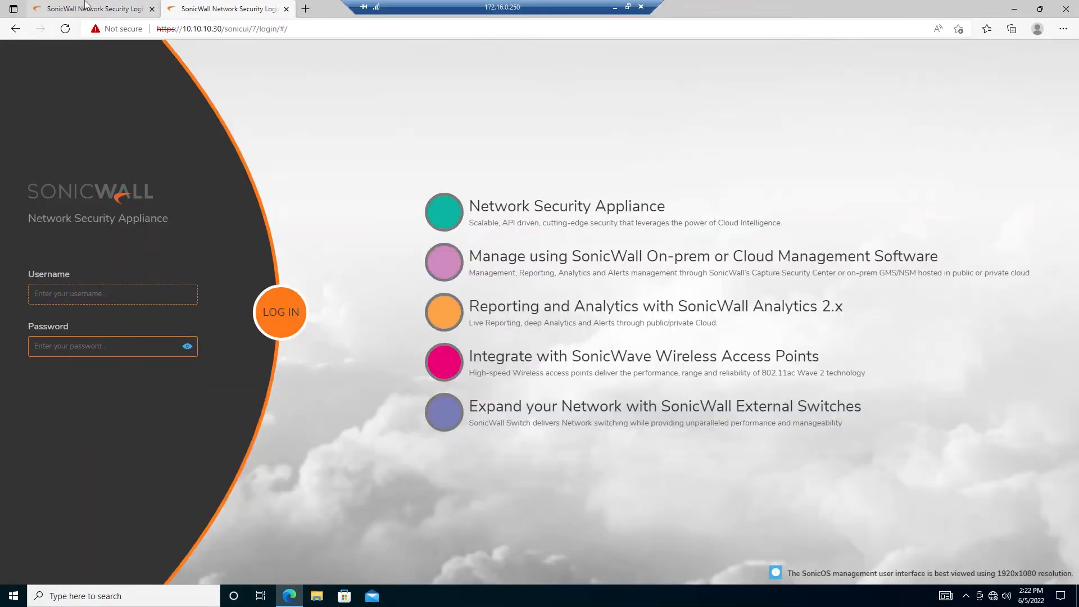
# Sign in to the 10.10.10.20 firewall as admin with the account password
pyautogui.click(84, 9)
pyautogui.click(112, 298)
pyautogui.write('admi')
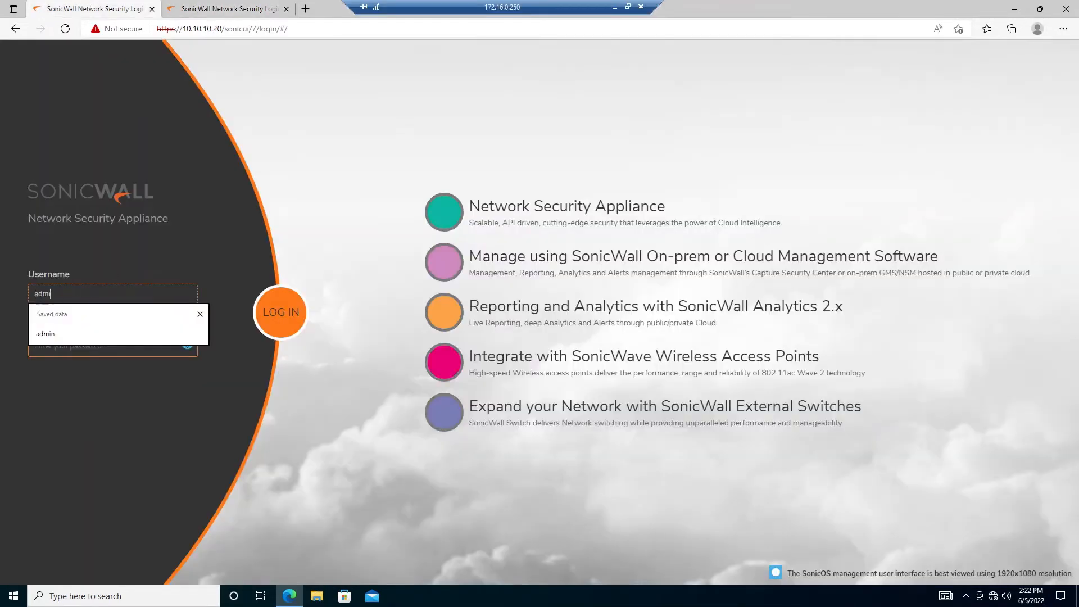
pyautogui.write('n')
pyautogui.press('Tab')
pyautogui.write('p')
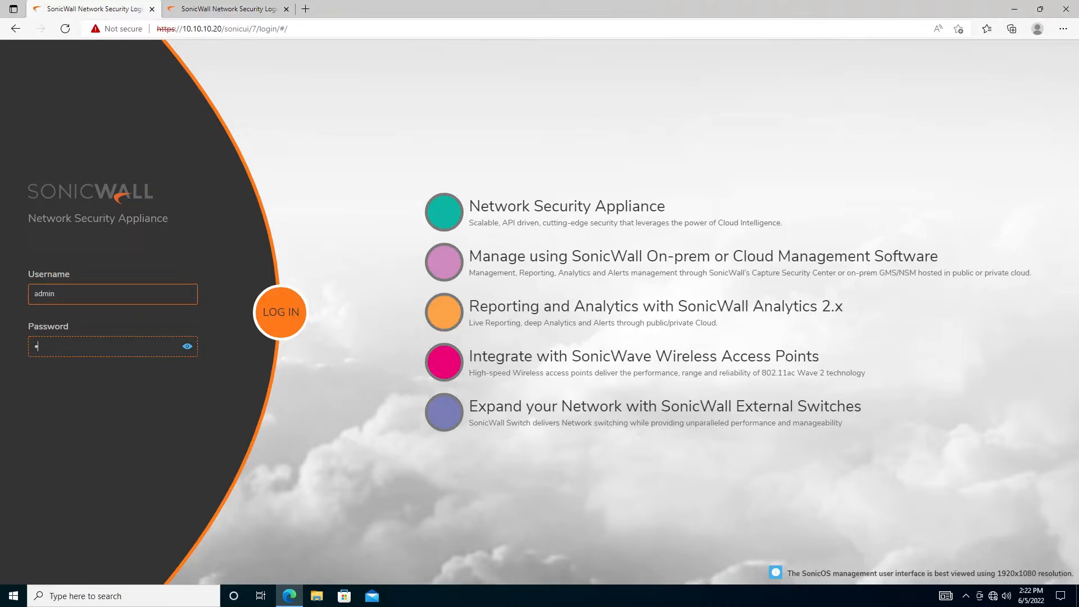
pyautogui.press('Return')
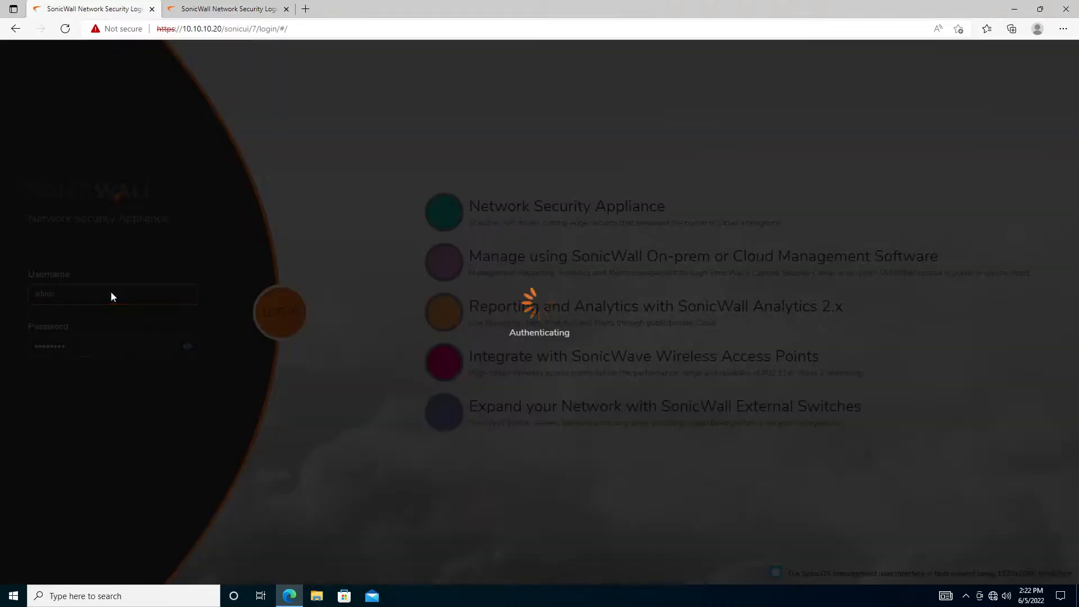
# Sign in to the 10.10.10.30 firewall as admin with the account password
pyautogui.click(249, 7)
pyautogui.click(101, 299)
pyautogui.write('ad')
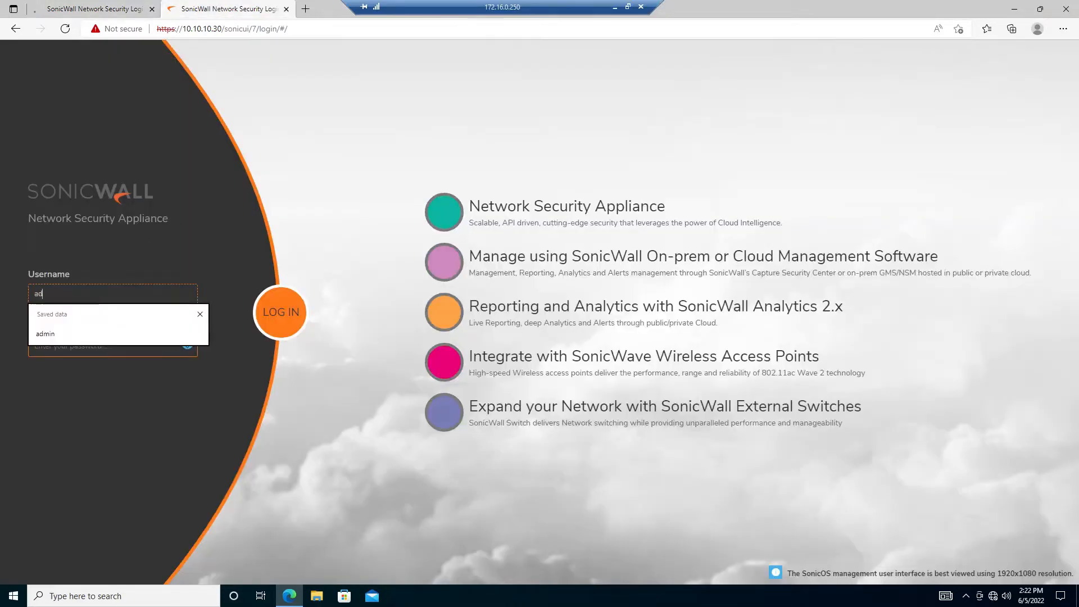
pyautogui.write('min')
pyautogui.press('Tab')
pyautogui.write('passwo')
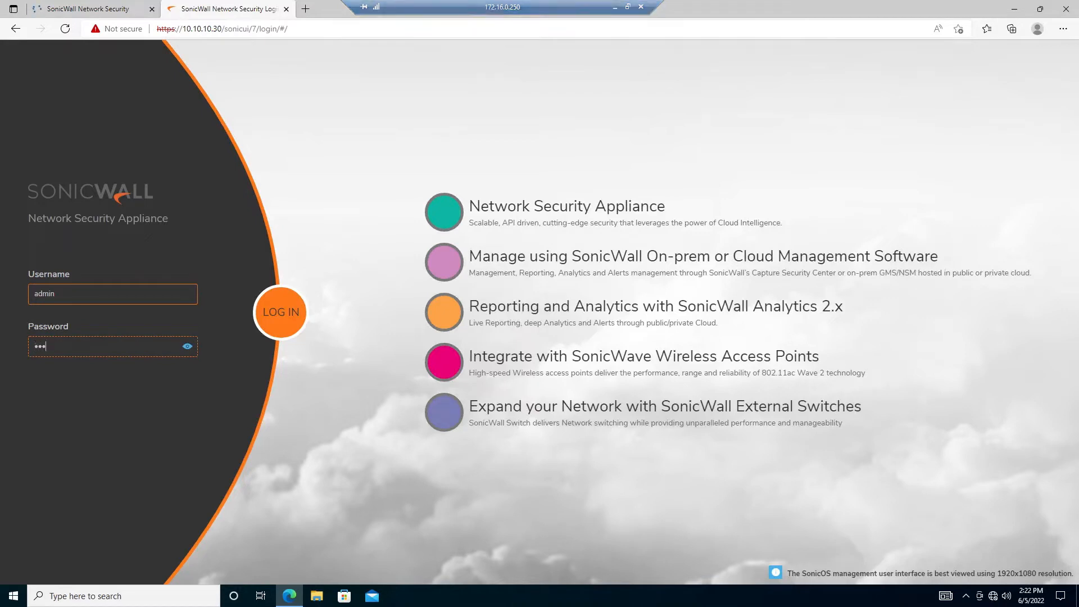
pyautogui.press('Return')
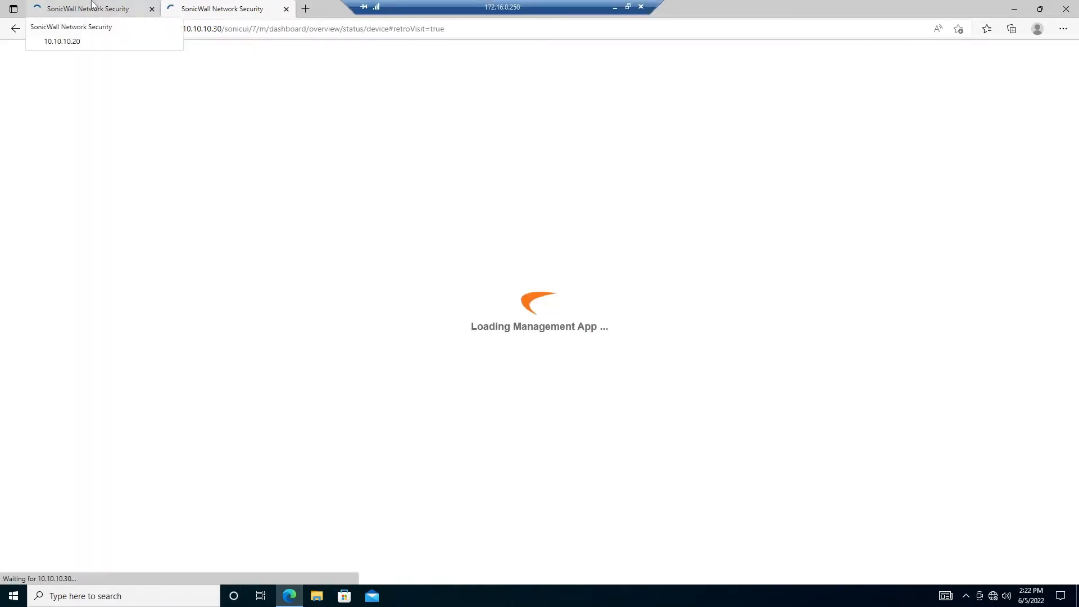
pyautogui.click(93, 7)
pyautogui.click(216, 6)
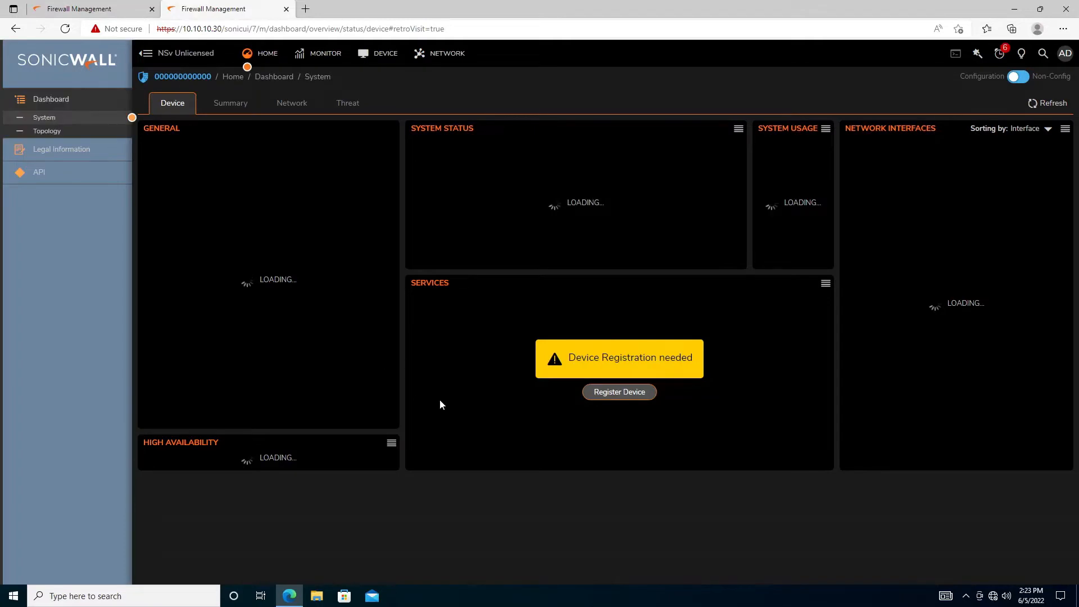
# On 10.10.10.20's Interfaces page, disable X1 (WAN) and confirm shutting down the port
pyautogui.click(27, 7)
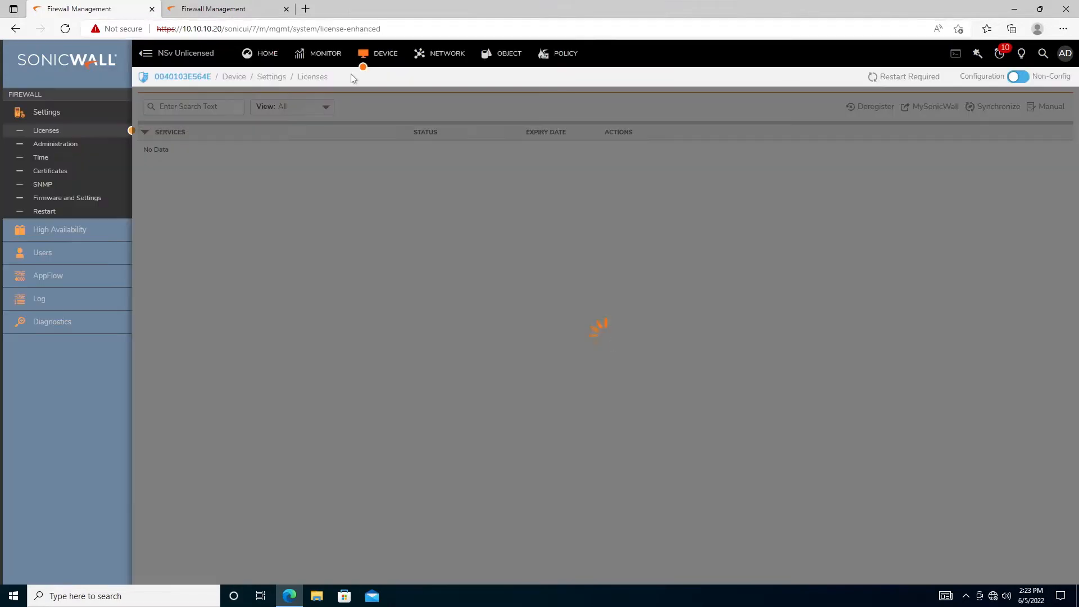
pyautogui.click(432, 67)
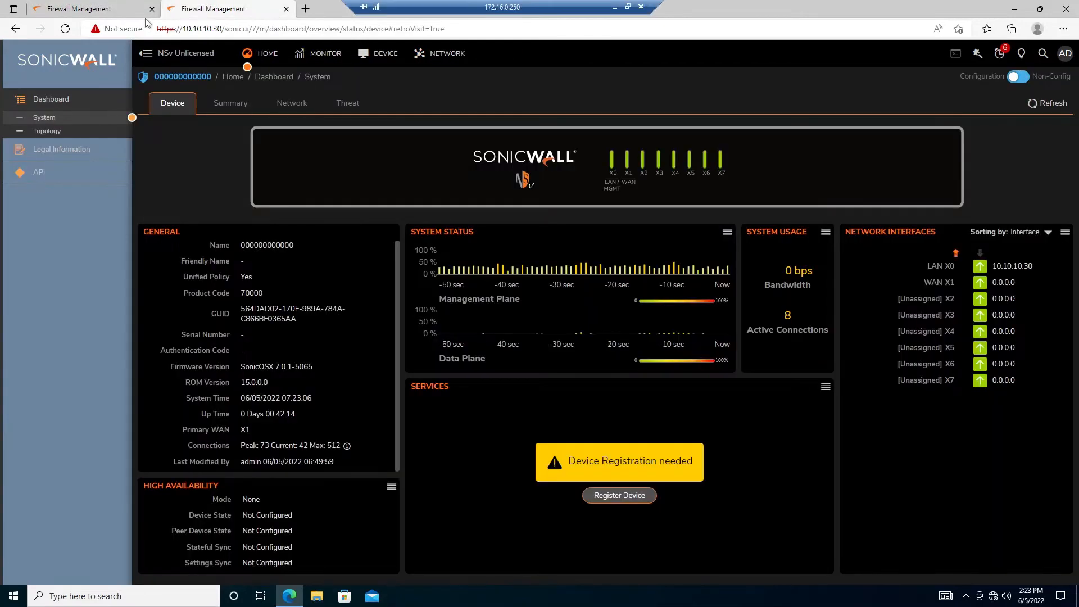
pyautogui.click(144, 13)
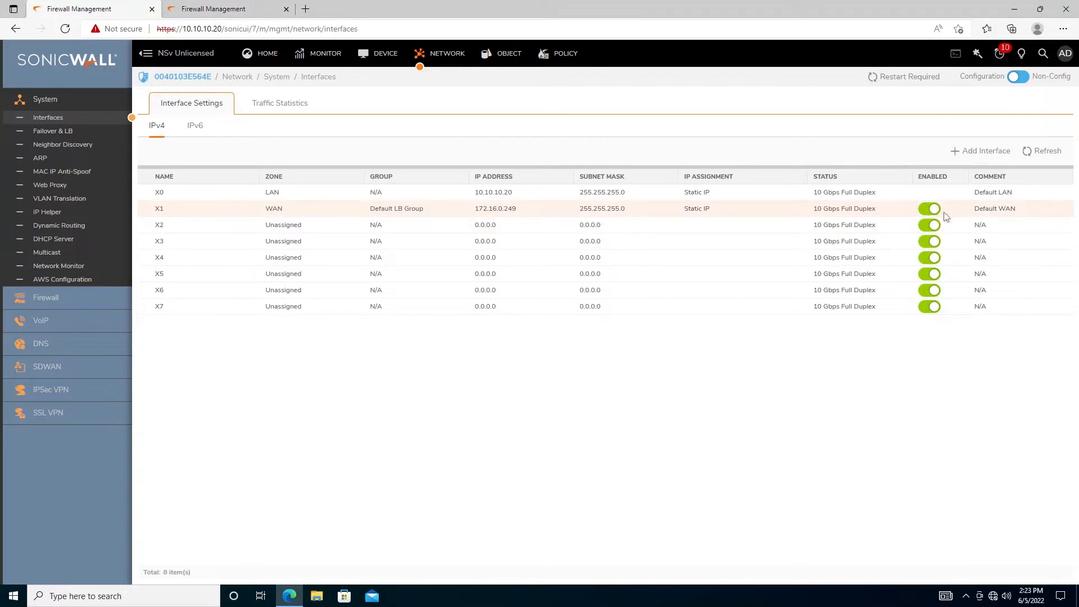
pyautogui.moveTo(934, 212)
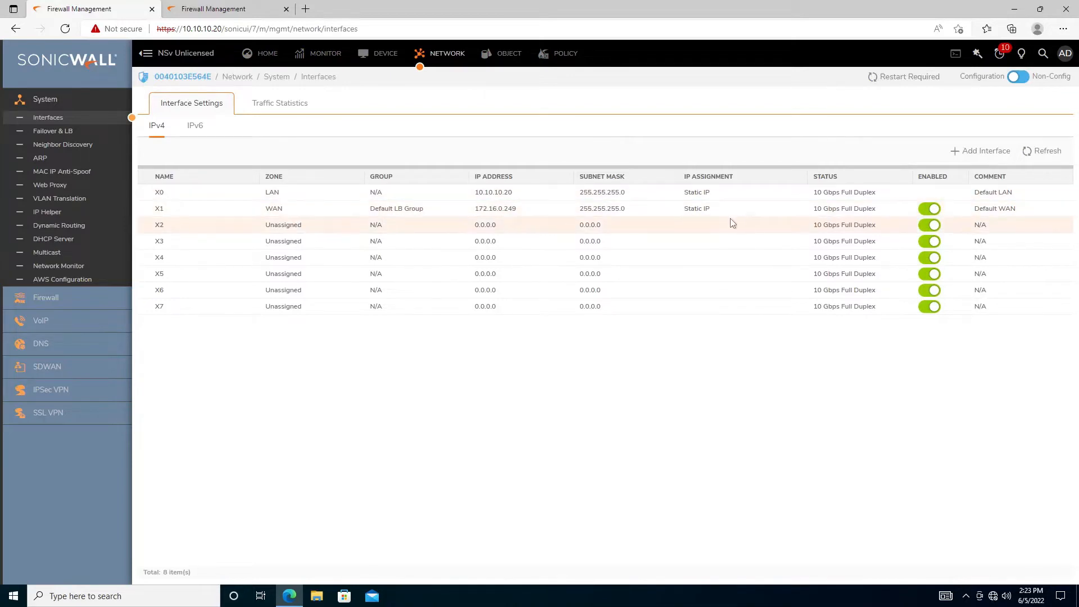
pyautogui.moveTo(501, 216)
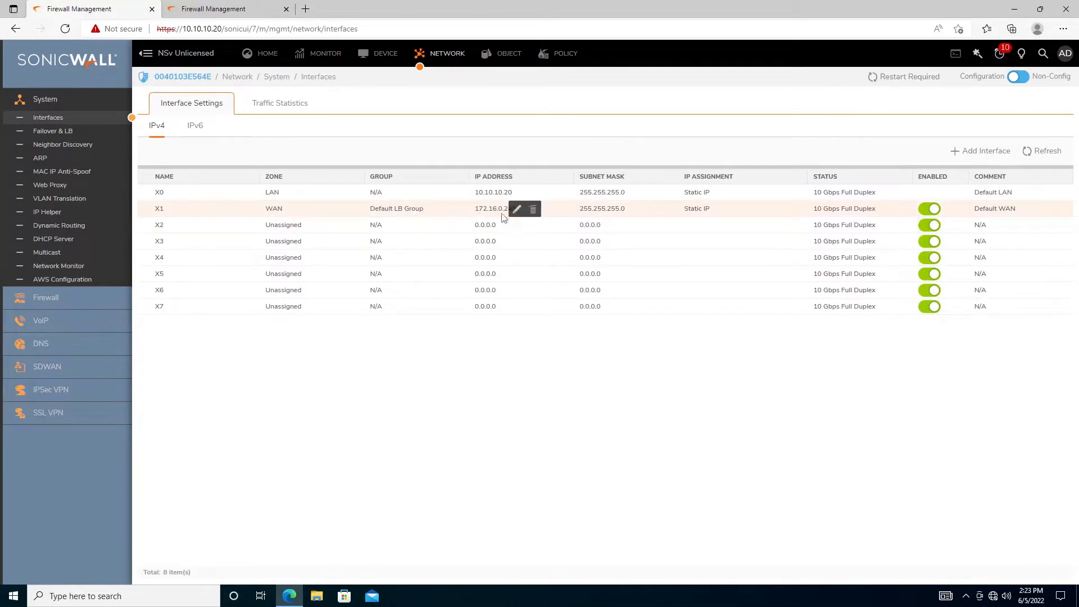
pyautogui.click(932, 210)
pyautogui.click(649, 109)
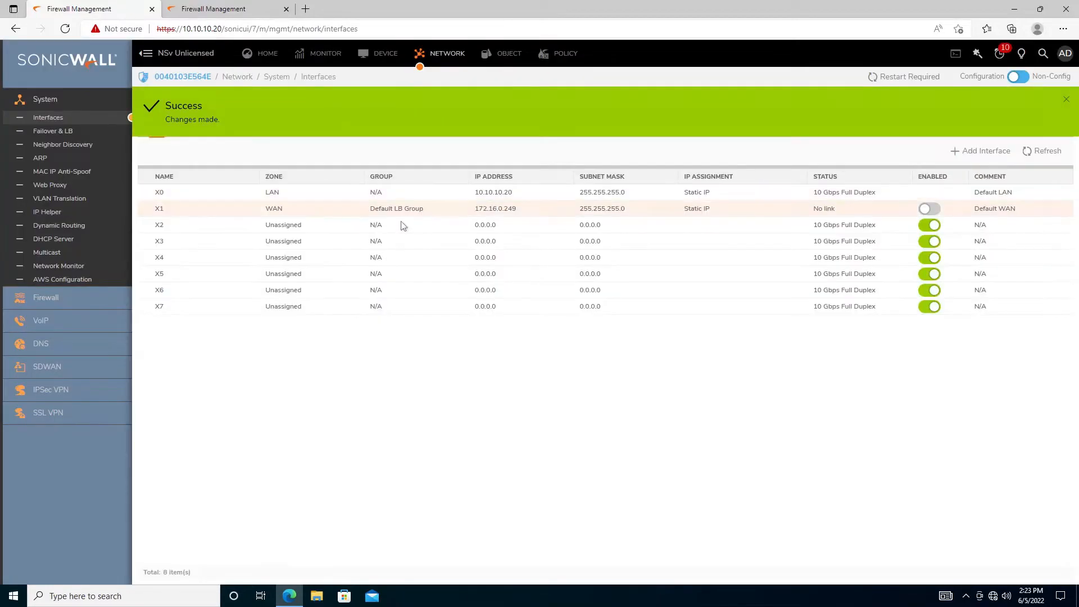
# Flush the 10.10.10.20 ARP cache and refresh it, leaving three entries
pyautogui.click(48, 157)
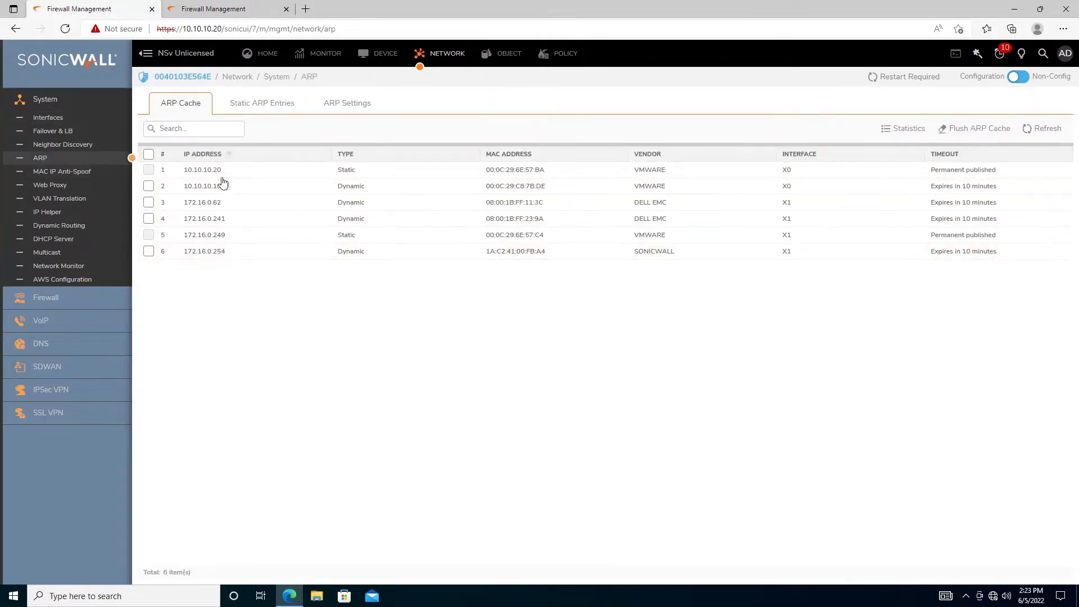
pyautogui.click(980, 131)
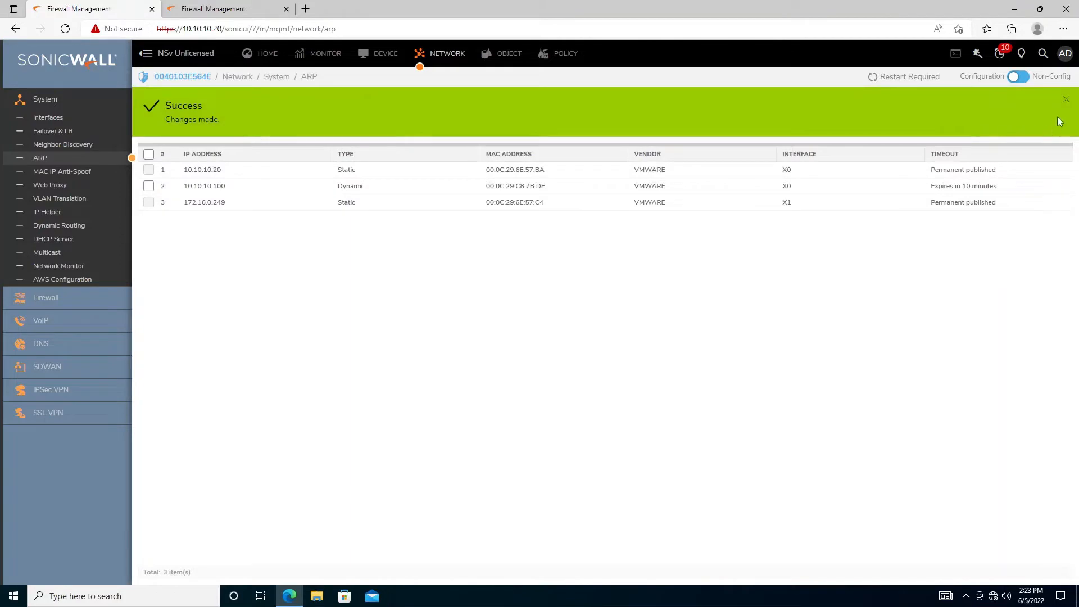
pyautogui.click(1068, 103)
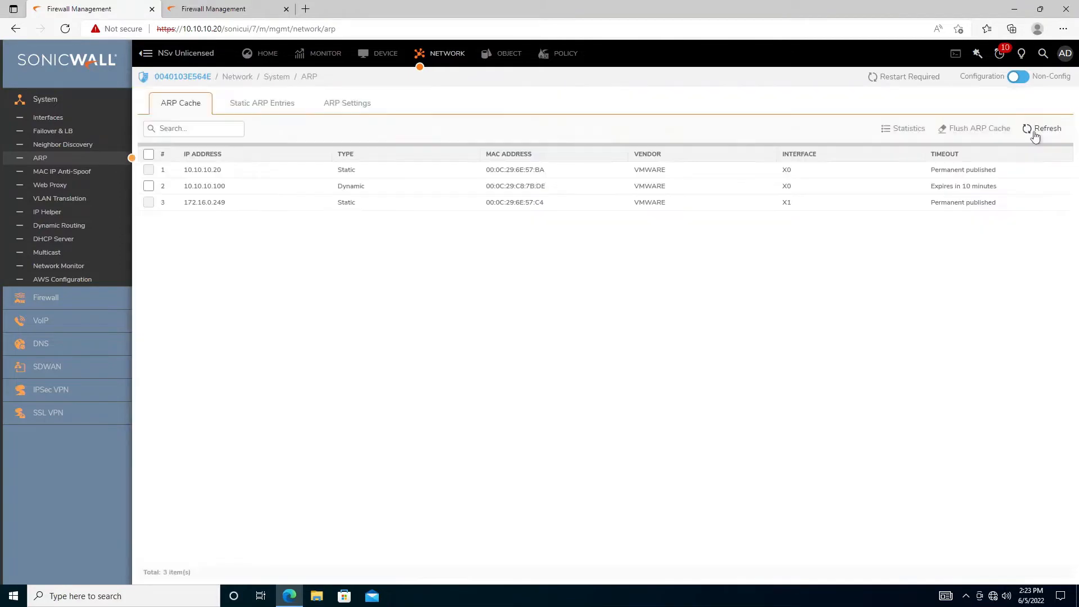
pyautogui.click(1035, 134)
# On the local desktop, launch a Command Prompt with cmd from the Run box
pyautogui.moveTo(252, 2)
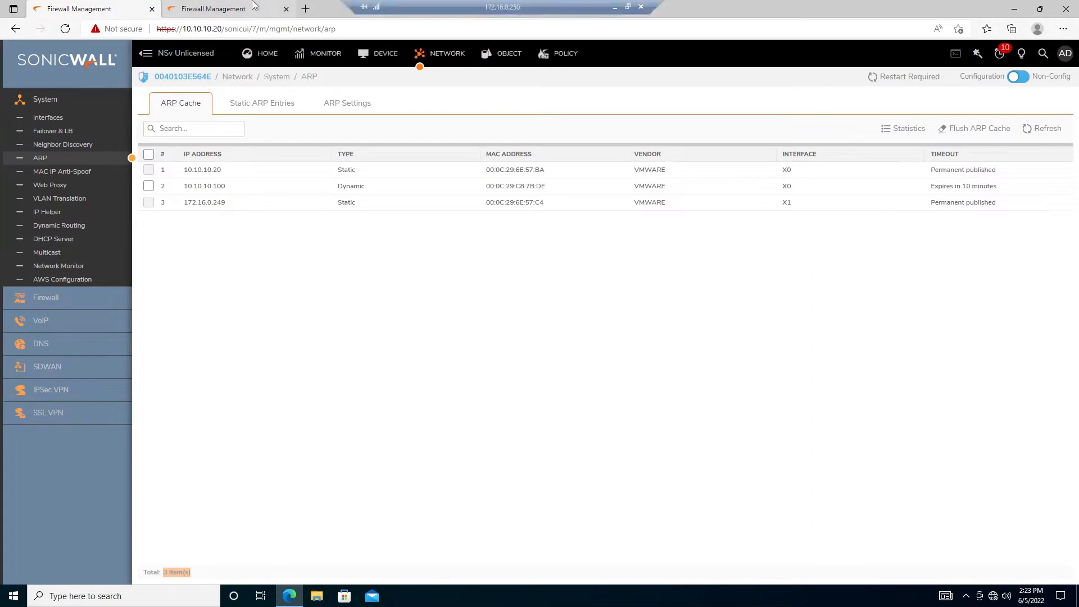
pyautogui.click(614, 7)
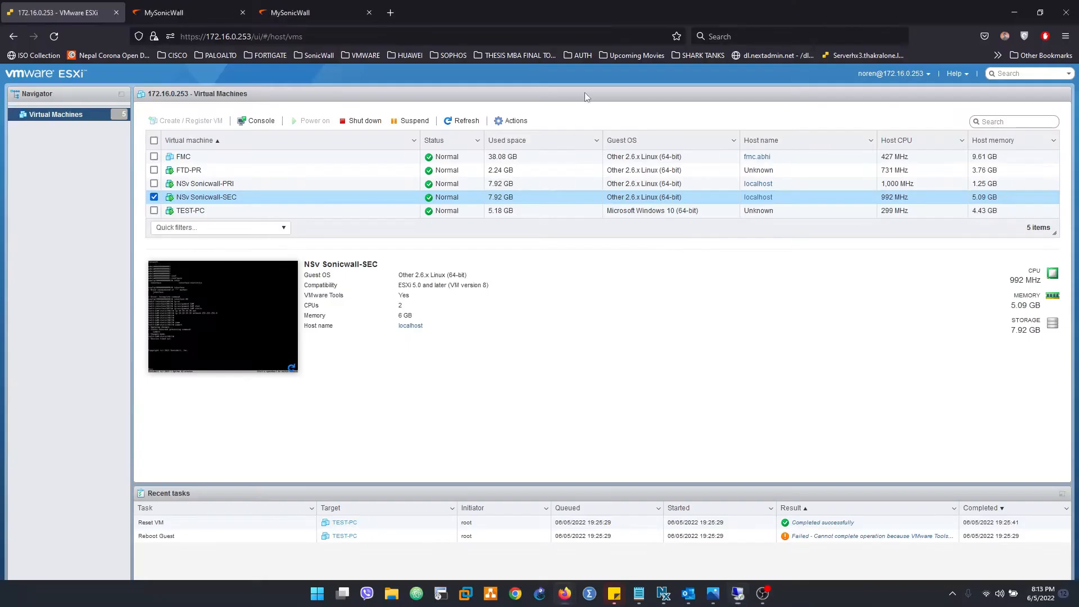
pyautogui.press('super+r')
pyautogui.write('cmd')
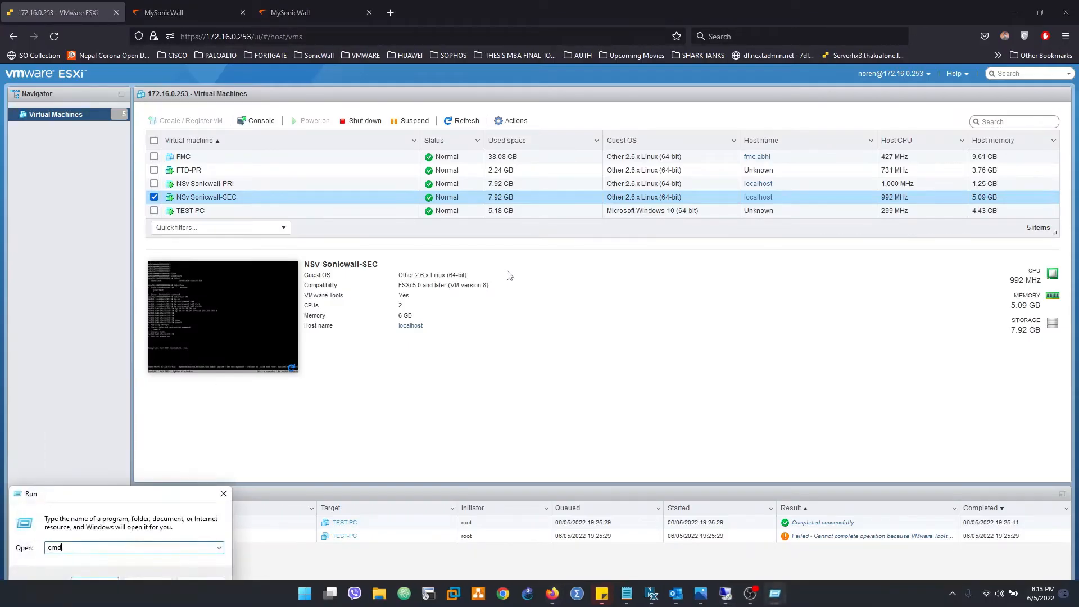
pyautogui.press('Return')
# Ping 172.16.0.249, cancel it after no replies, and return to the ESXi VM list
pyautogui.write('ping 1')
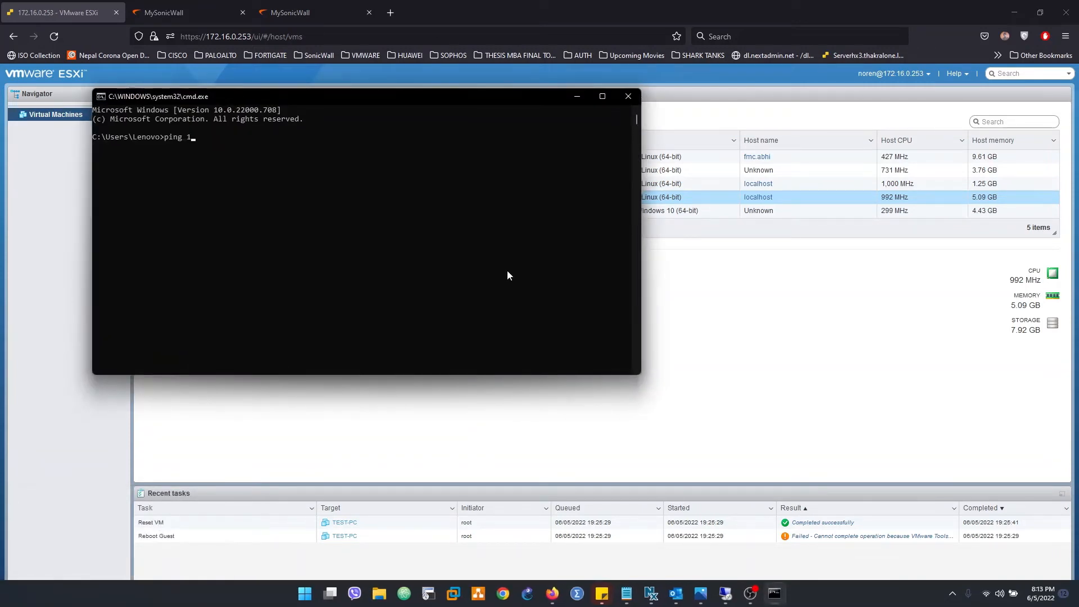
pyautogui.write('72.16.0.249')
pyautogui.press('Return')
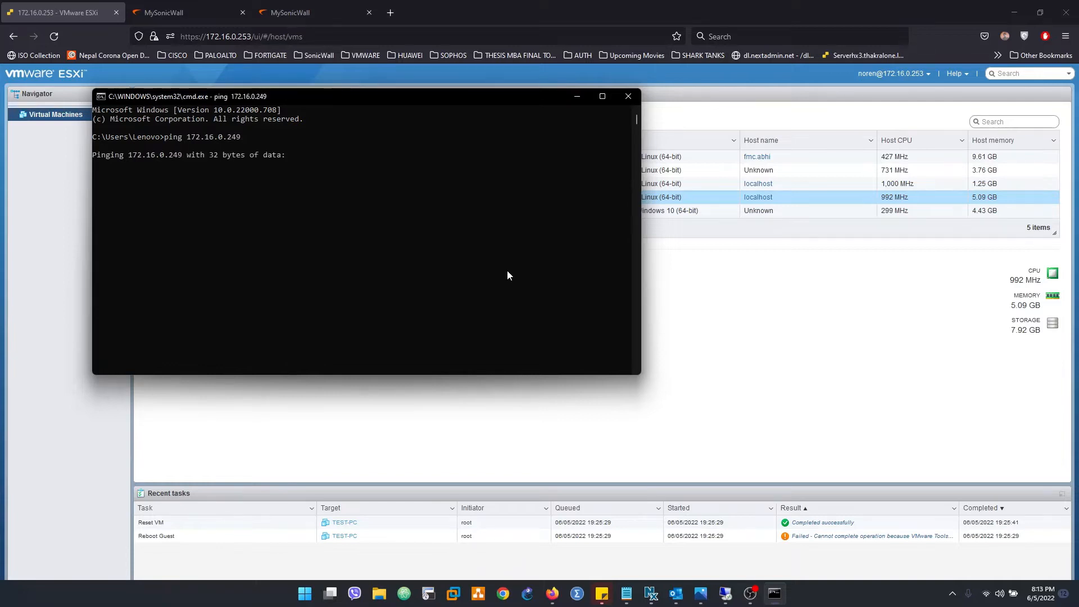
pyautogui.hotkey('ctrl', 'c')
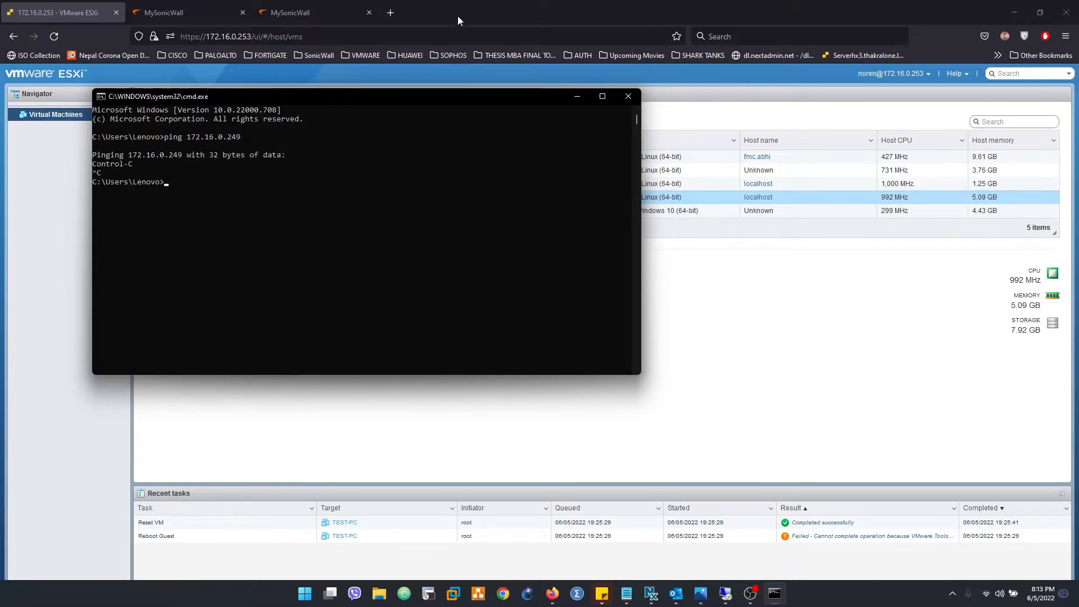
pyautogui.click(180, 12)
pyautogui.click(81, 12)
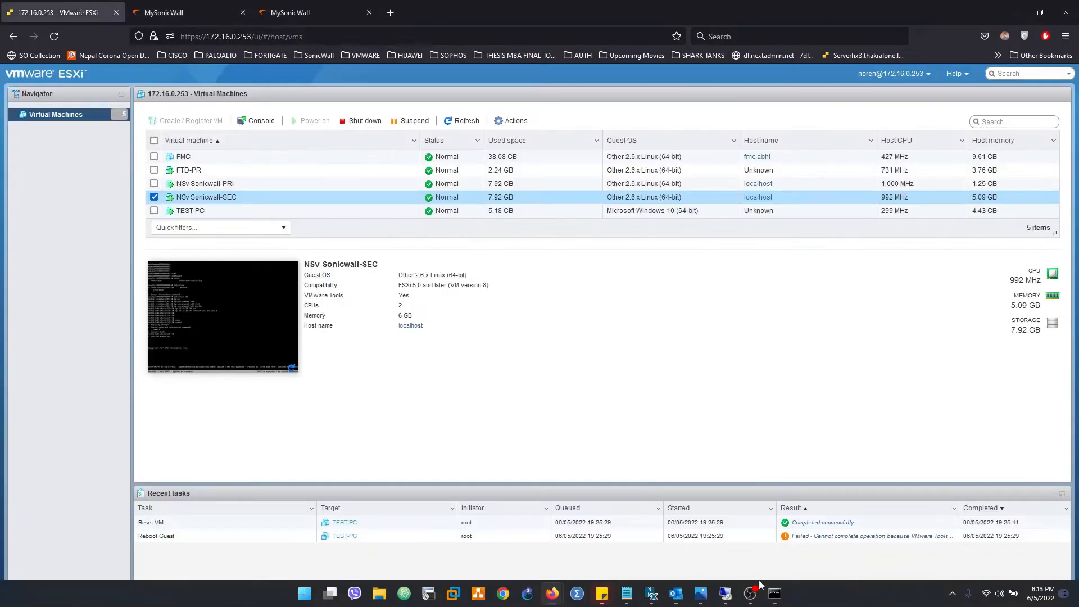
# Edit interface X1, switch it to Static mode and enter IP 172.16.0.249
pyautogui.click(727, 593)
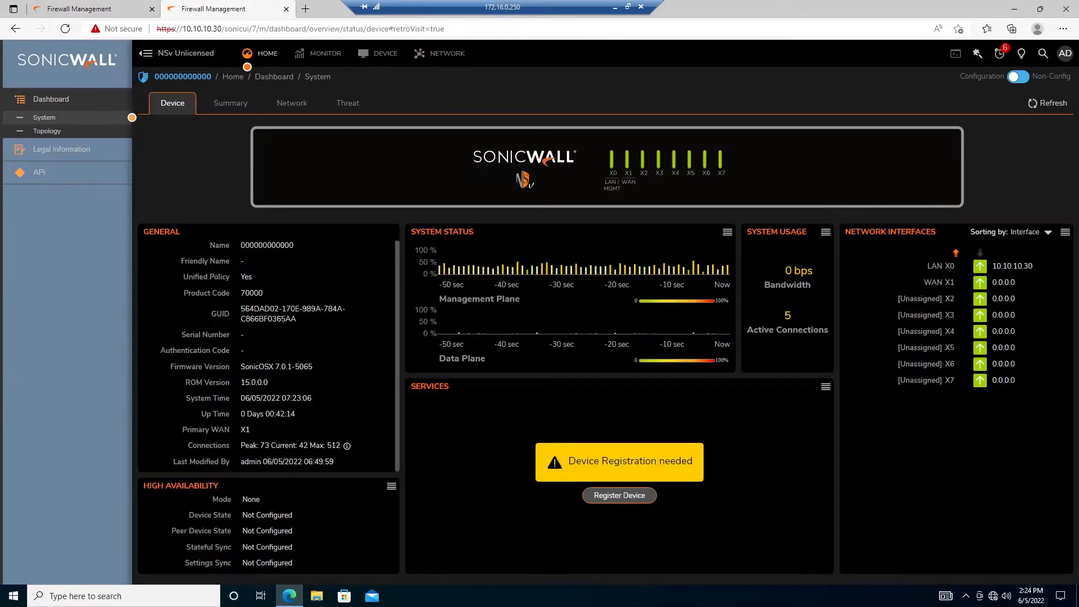
pyautogui.click(447, 53)
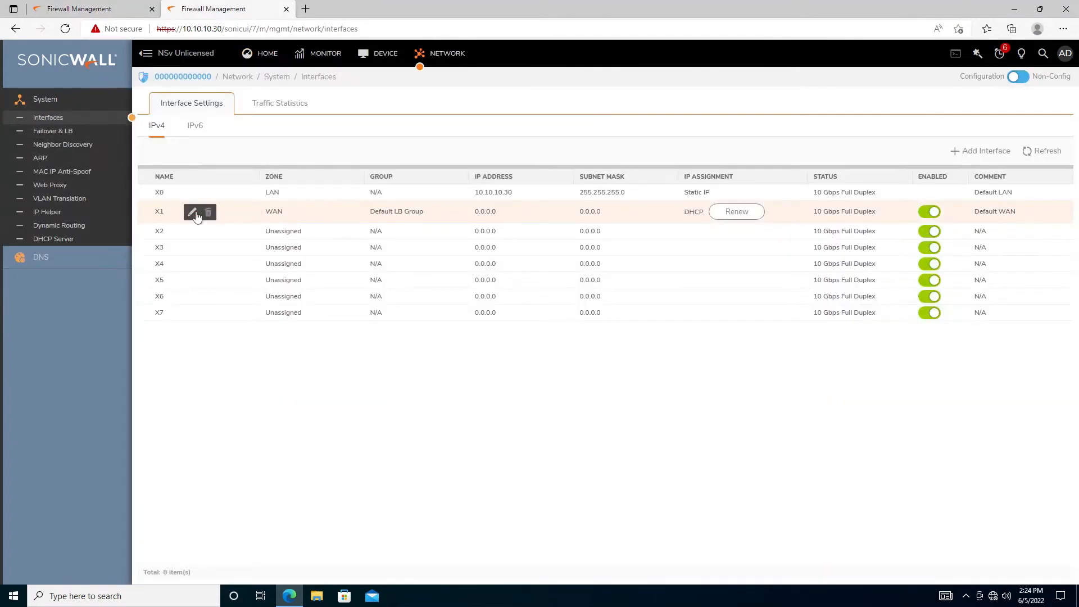
pyautogui.click(192, 212)
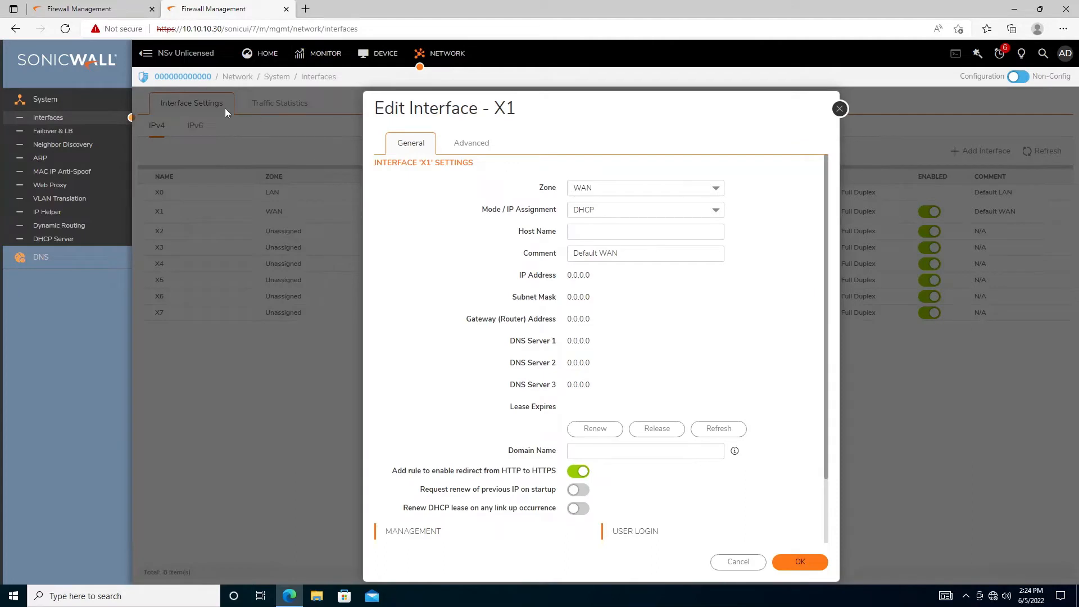
pyautogui.click(716, 215)
pyautogui.click(583, 225)
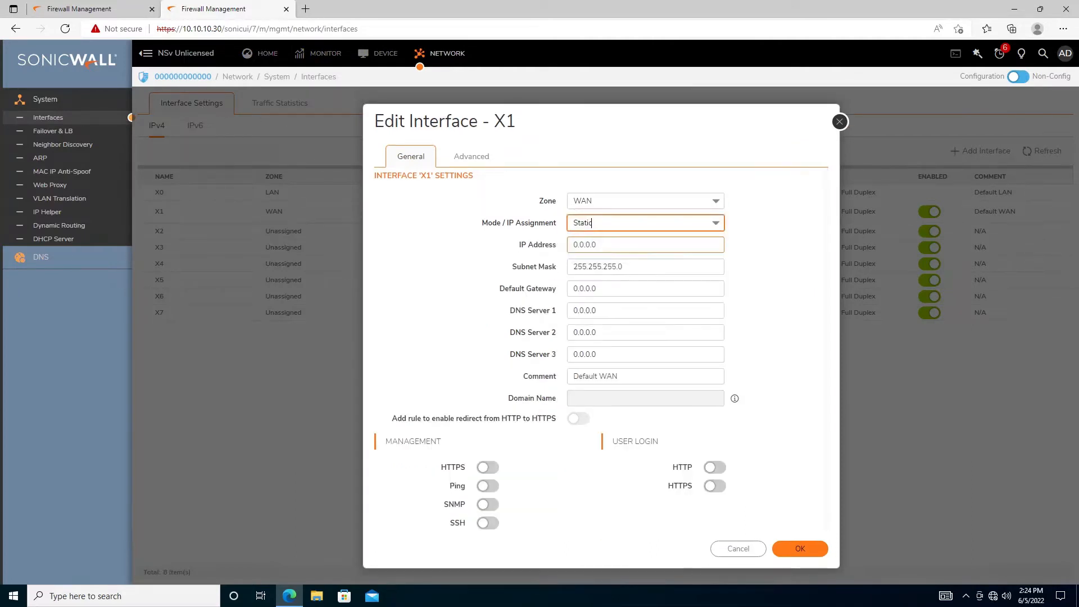
pyautogui.click(614, 246)
pyautogui.moveTo(593, 245); pyautogui.dragTo(574, 245)
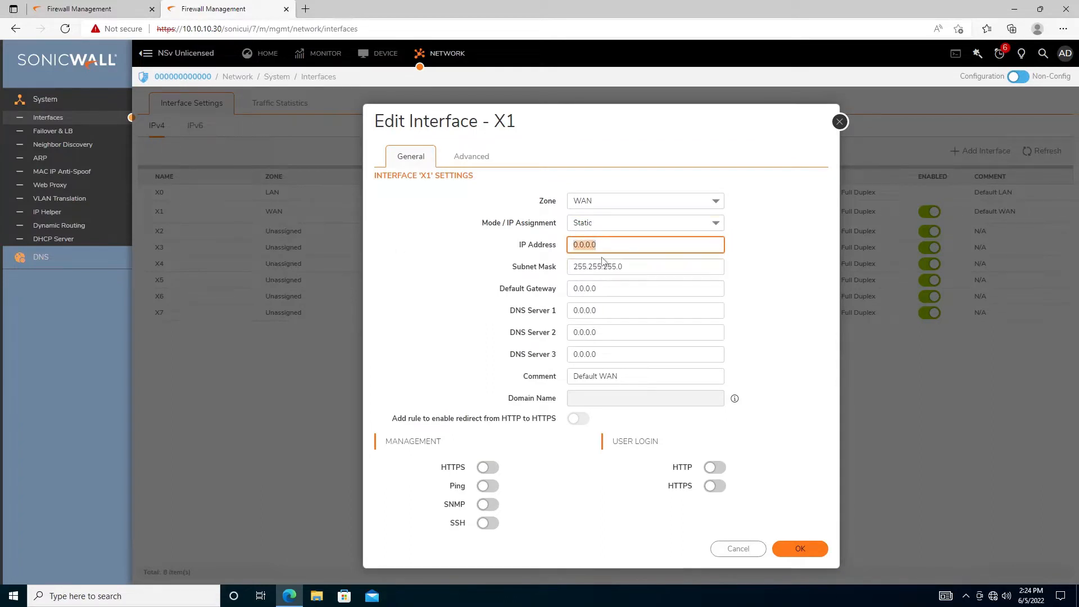
pyautogui.write('17')
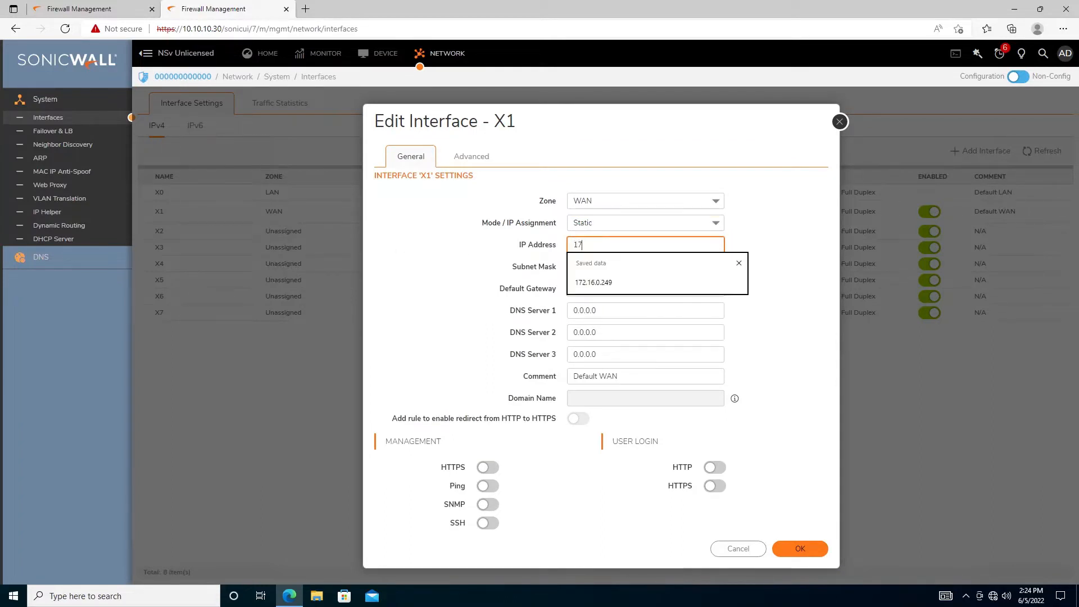
pyautogui.write('2.16.0.249')
# Enter gateway 172.16.0.254 and DNS 1.1.1.1 and 8.8.8.8, then save and confirm
pyautogui.moveTo(616, 289); pyautogui.dragTo(503, 294)
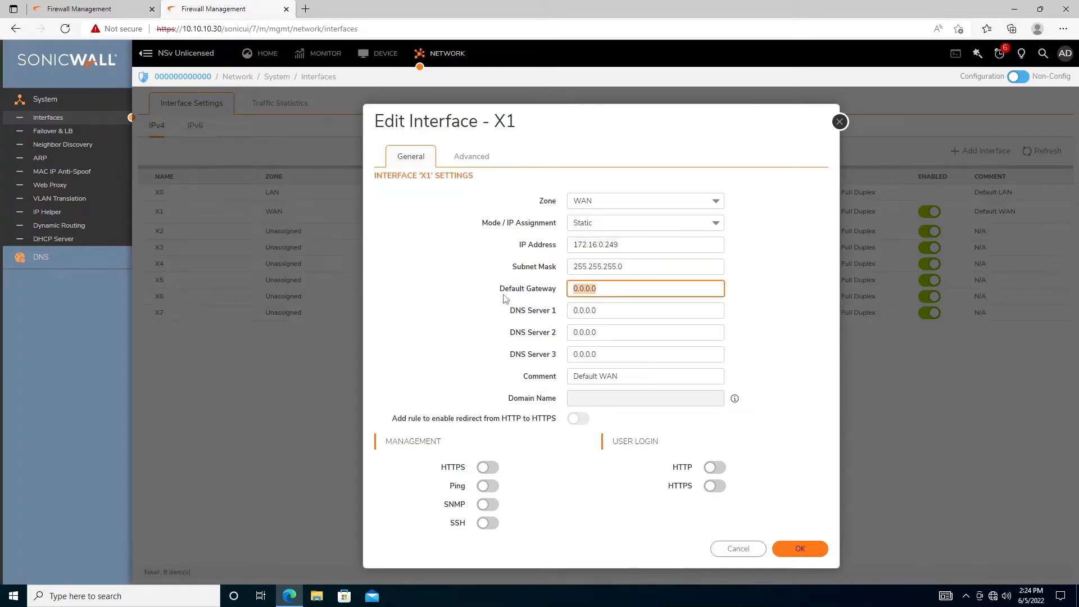
pyautogui.write('172.16.0.254')
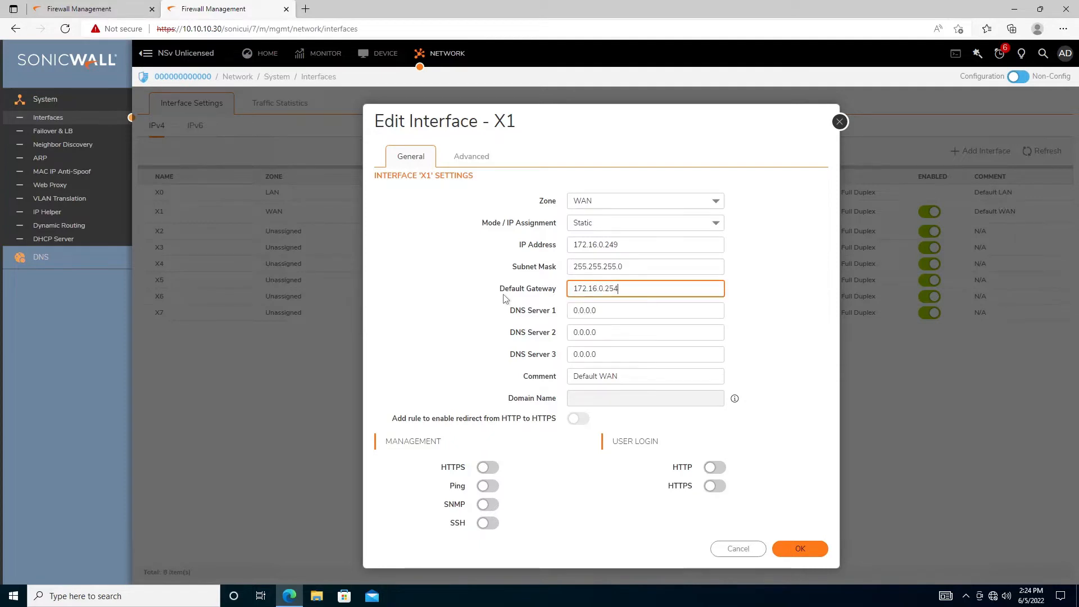
pyautogui.press('Tab')
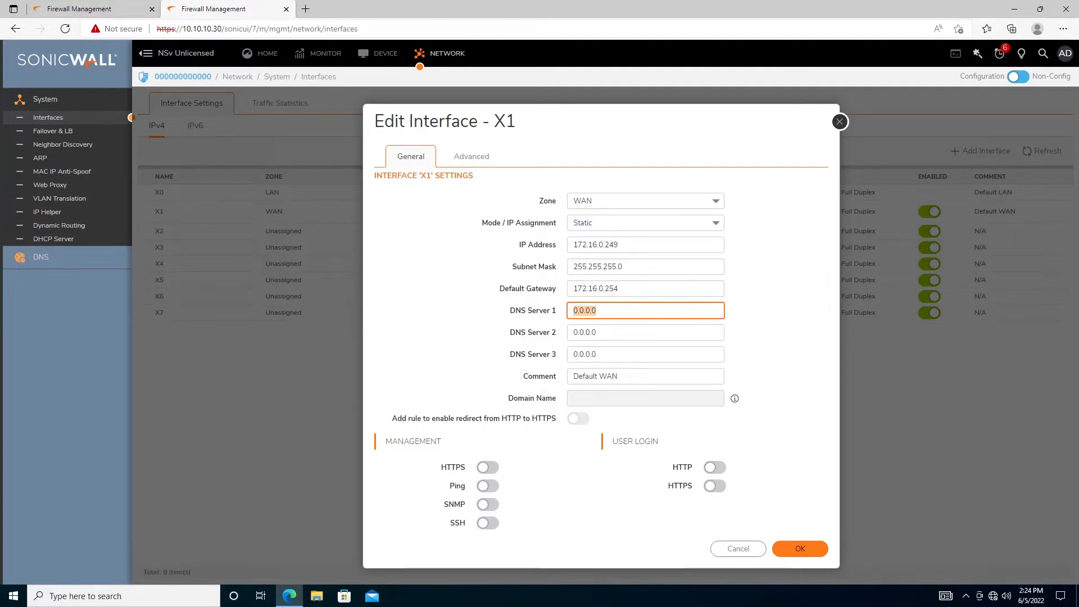
pyautogui.write('1.1.1.1')
pyautogui.press('Tab')
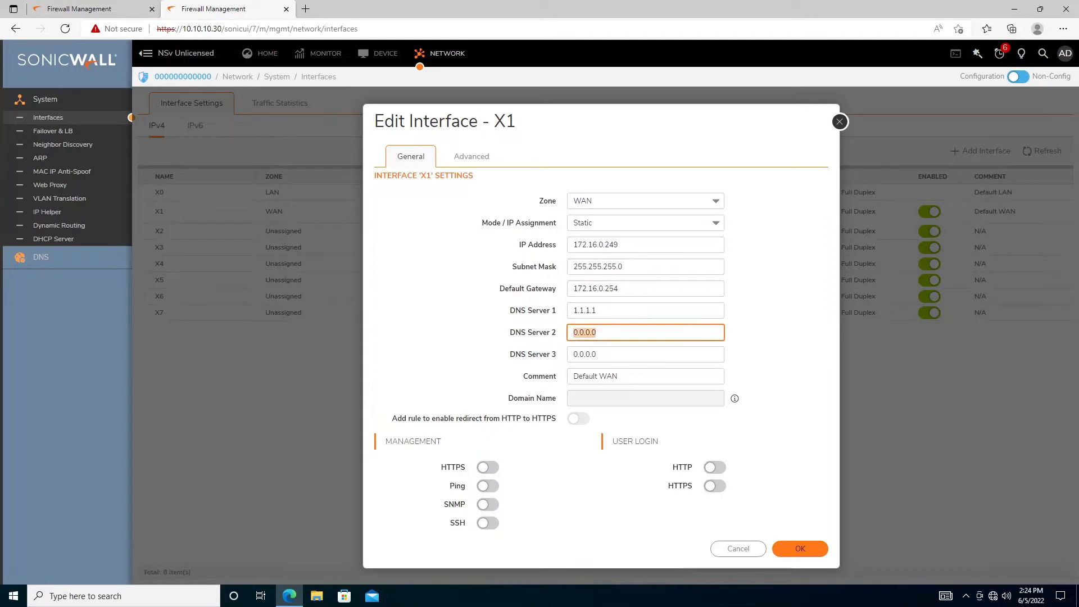
pyautogui.write('8')
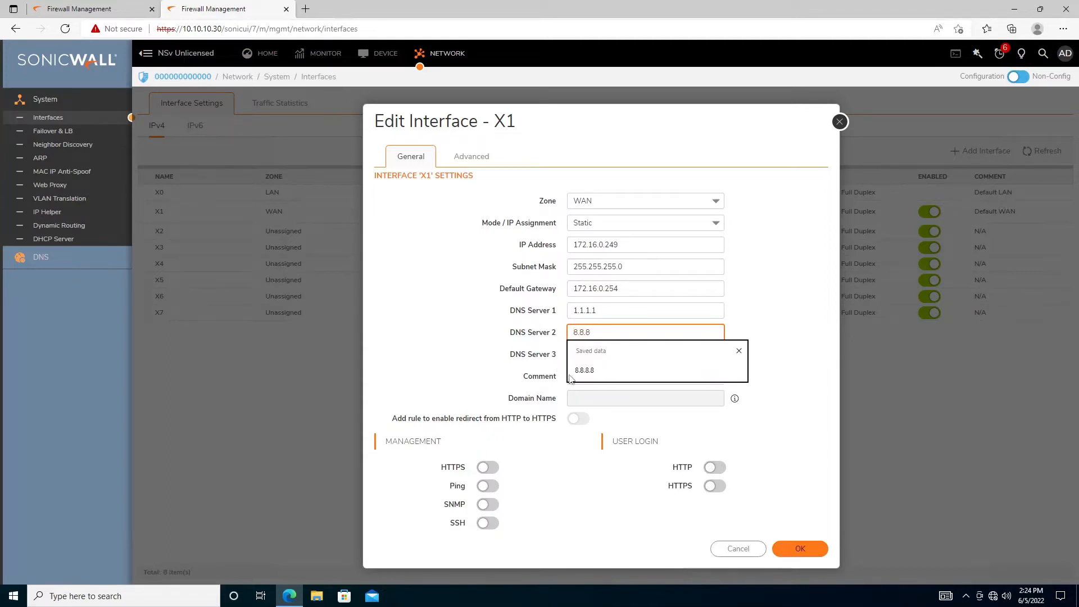
pyautogui.write('.8.8')
pyautogui.click(570, 375)
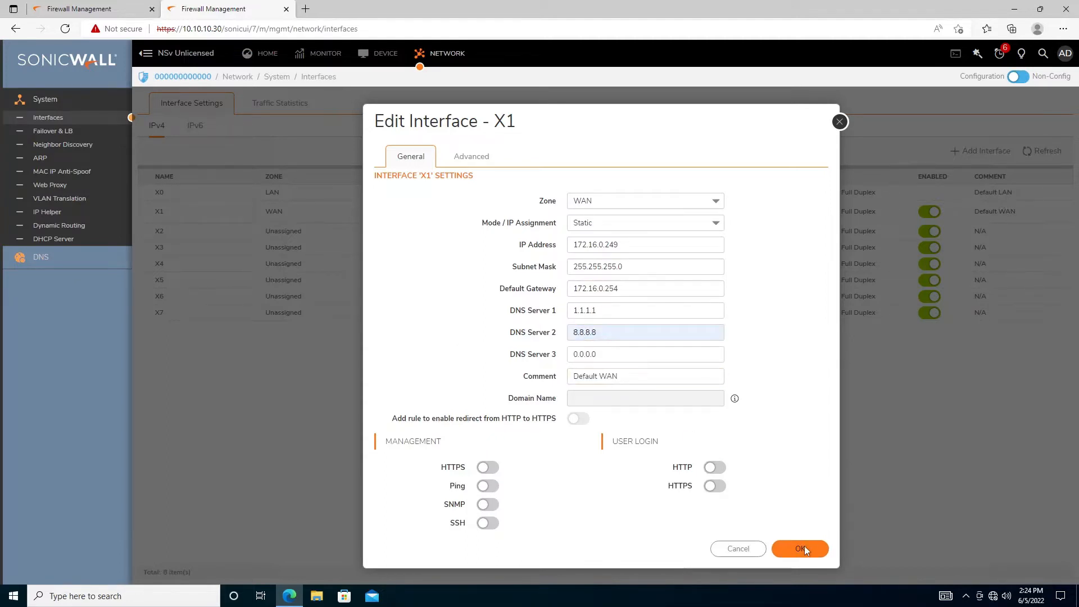
pyautogui.click(804, 550)
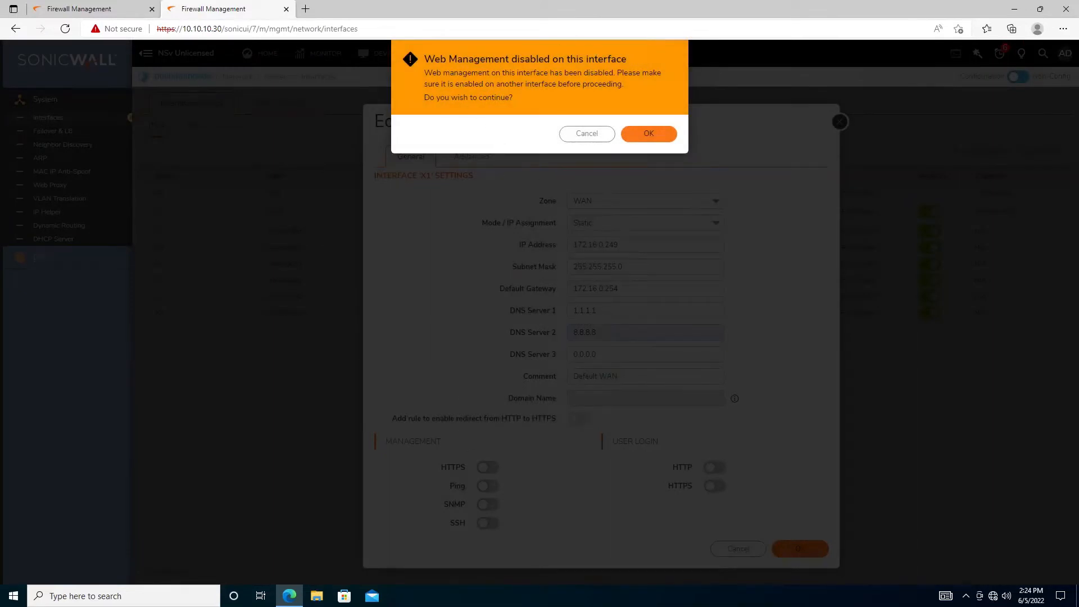
pyautogui.click(646, 133)
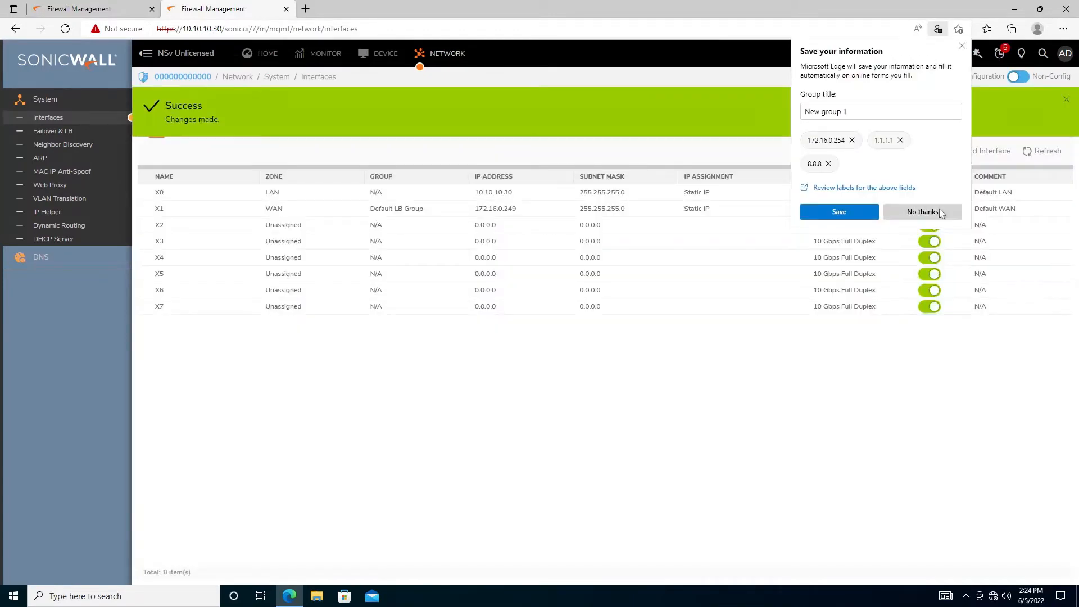
pyautogui.click(939, 211)
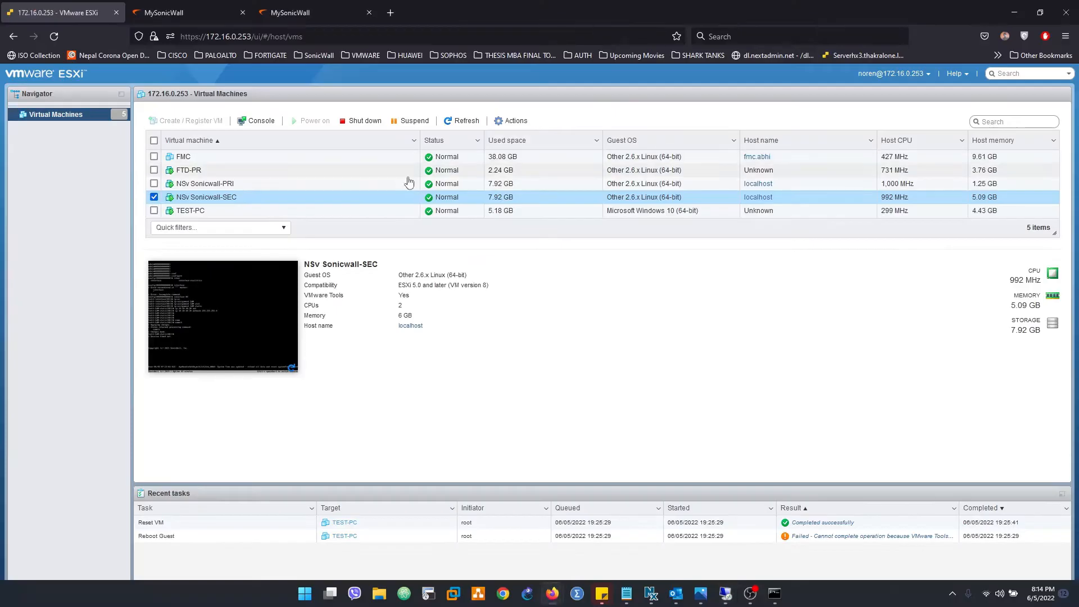
# Open the NSv Sonicwall-SEC console and log in as admin
pyautogui.click(206, 310)
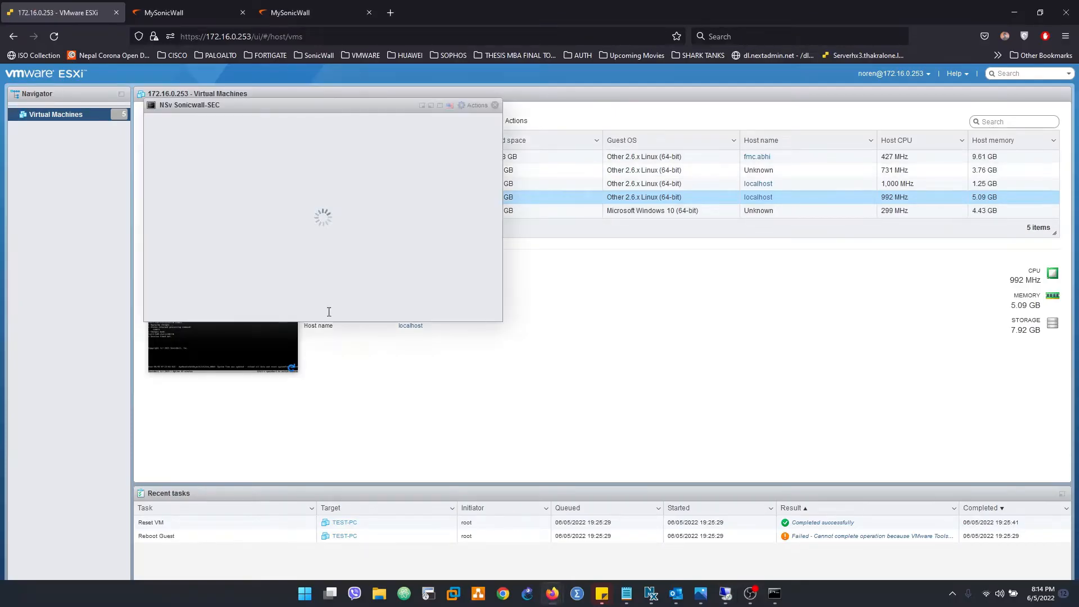
pyautogui.press('Return')
pyautogui.press('Return')
pyautogui.press('Return')
pyautogui.press('Return')
pyautogui.press('Return')
pyautogui.press('Return')
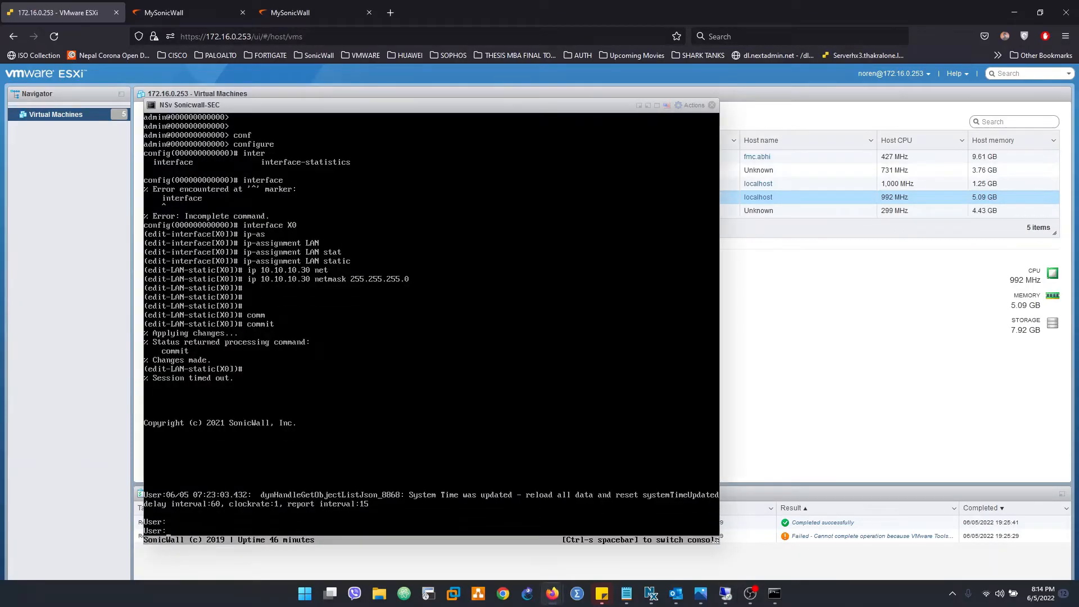
pyautogui.write('admin')
pyautogui.press('Return')
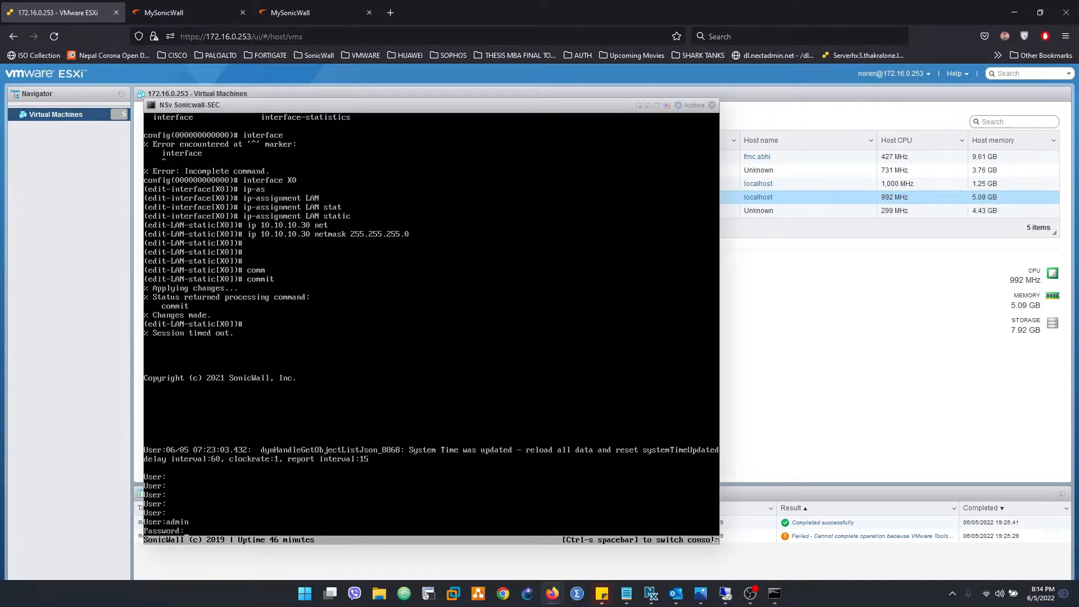
pyautogui.press('Return')
pyautogui.press('Return')
pyautogui.press('Return')
pyautogui.press('Return')
pyautogui.press('Return')
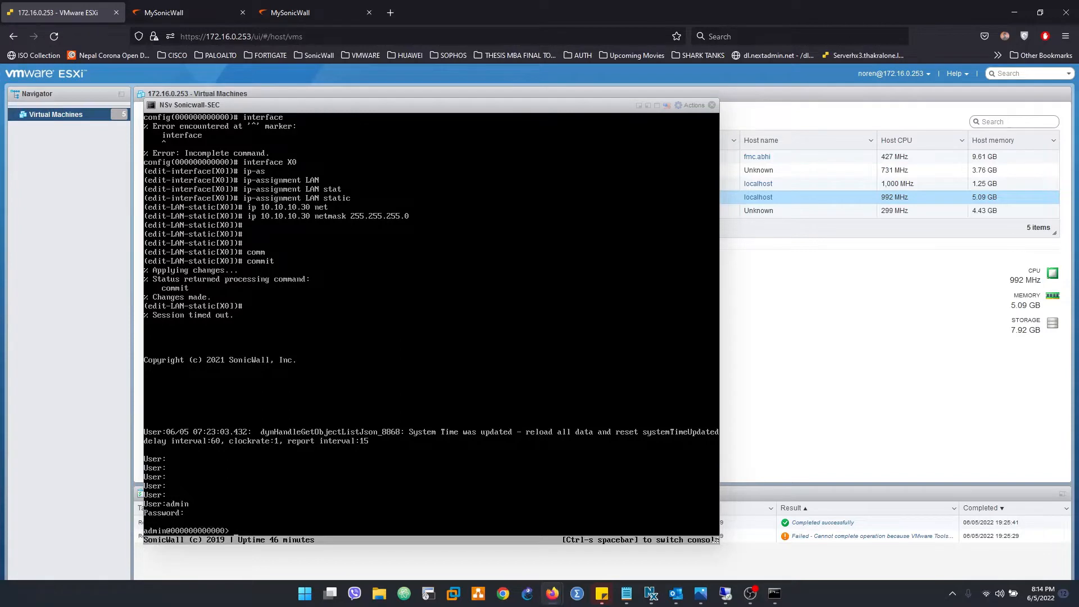
# Ping 1.1.1.1 and google.com through interface X1 from the console
pyautogui.write('ping 1.1.1.1 inter')
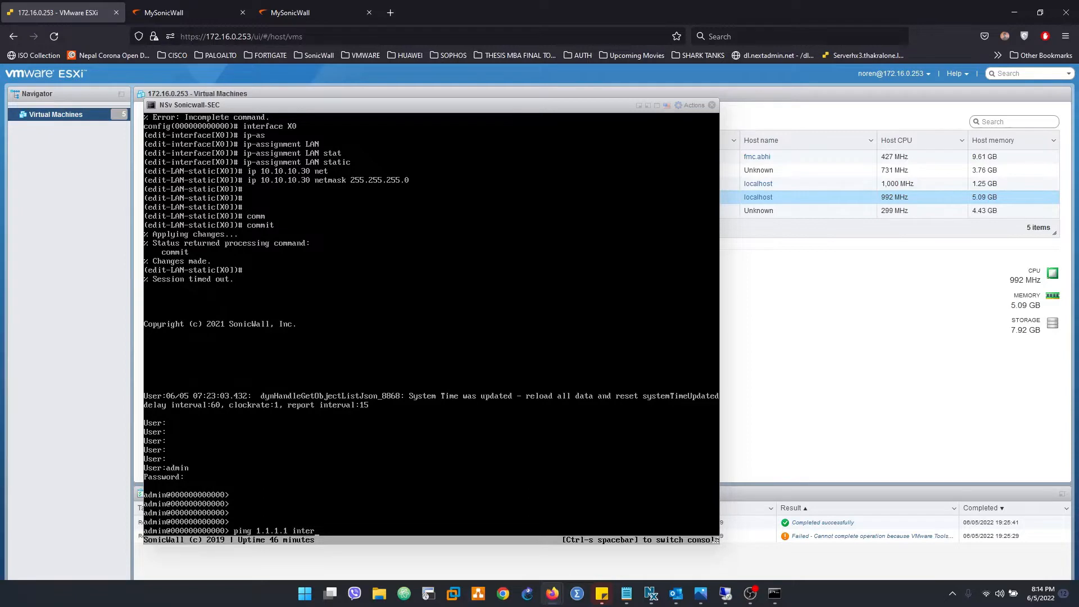
pyautogui.press('Tab')
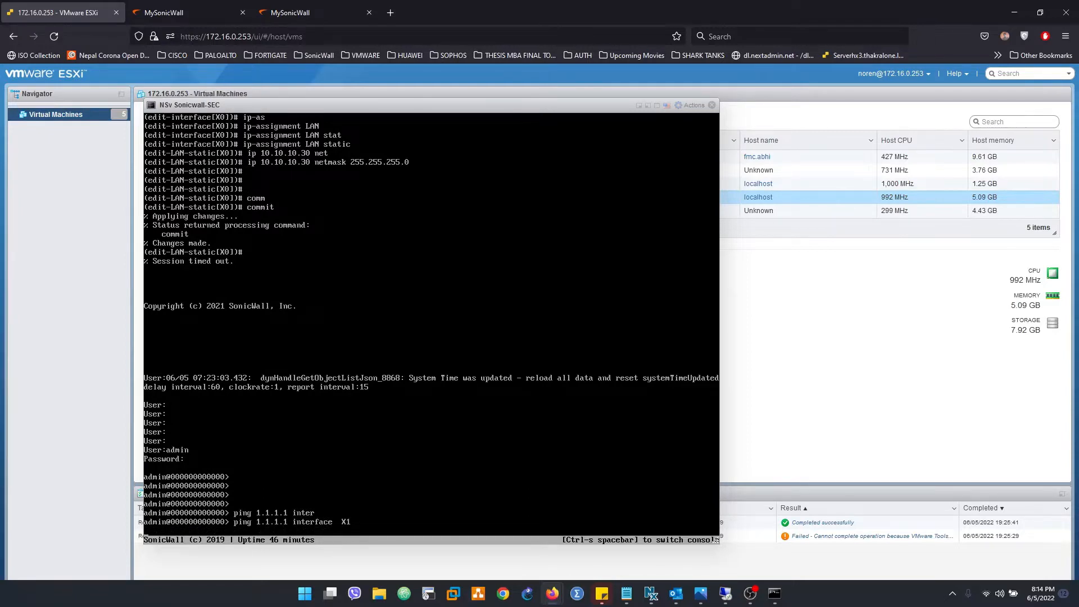
pyautogui.press('Return')
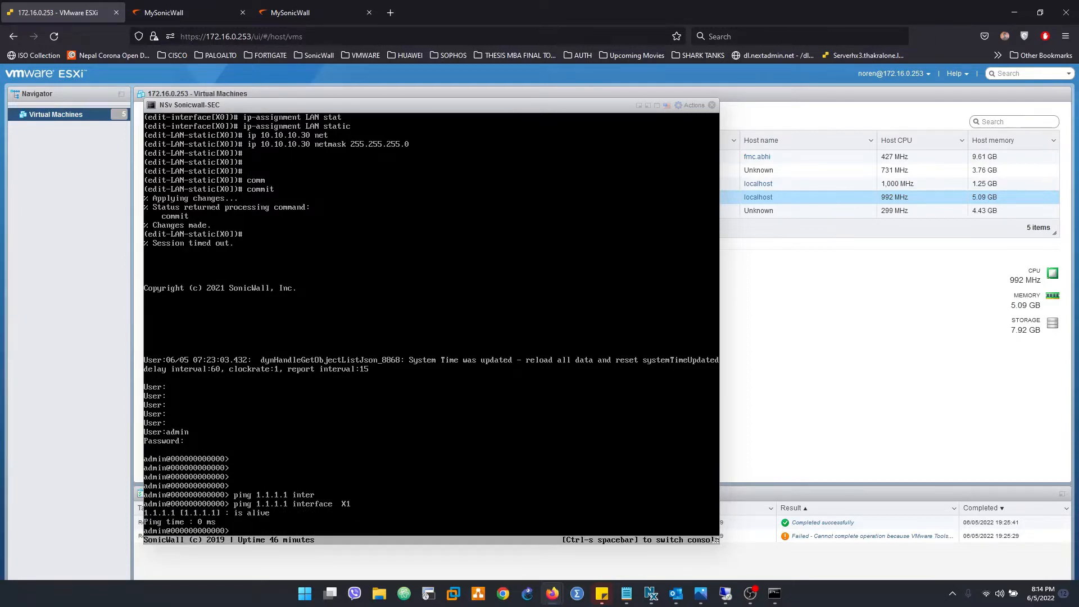
pyautogui.press('Up')
pyautogui.press('BackSpace')
pyautogui.press('BackSpace')
pyautogui.press('BackSpace')
pyautogui.press('BackSpace')
pyautogui.press('BackSpace')
pyautogui.press('BackSpace')
pyautogui.press('BackSpace')
pyautogui.write('google.com')
pyautogui.press('Return')
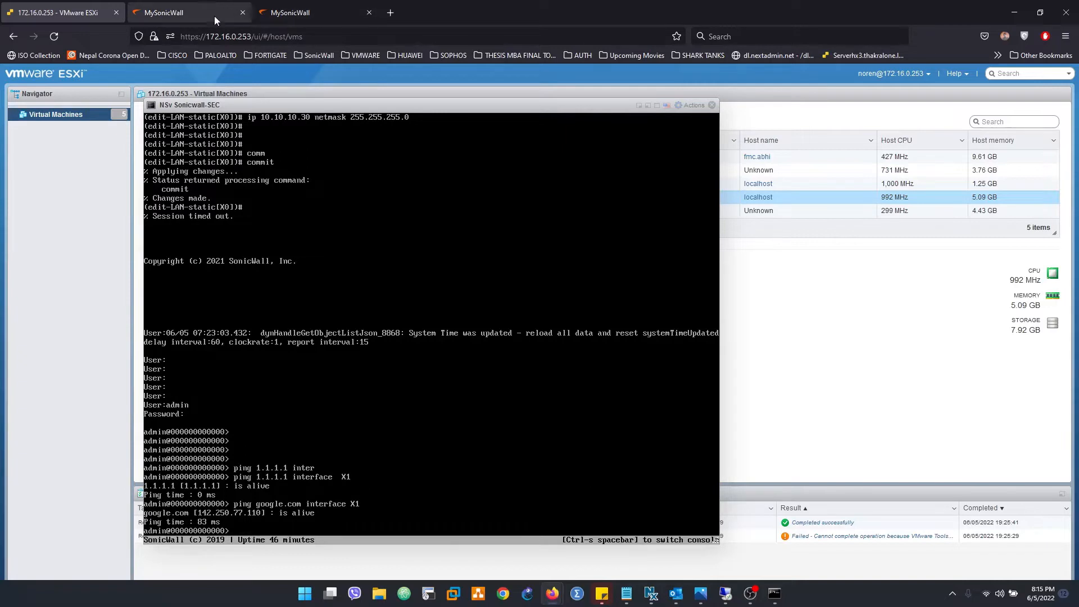
pyautogui.click(187, 11)
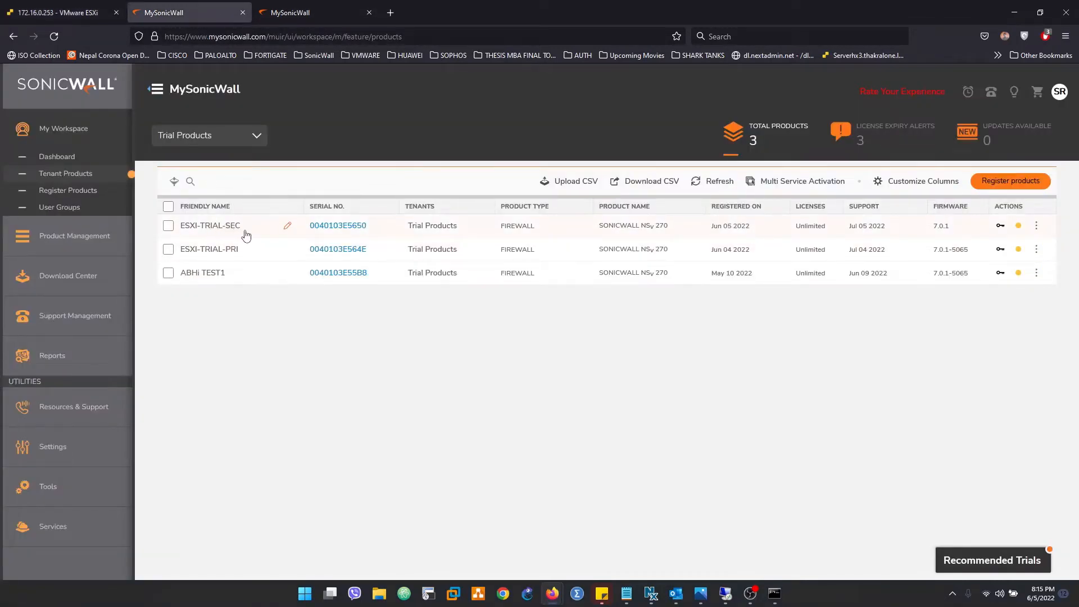
# Open ESXI-TRIAL-SEC's product details in MySonicWall and copy its authentication code
pyautogui.click(328, 228)
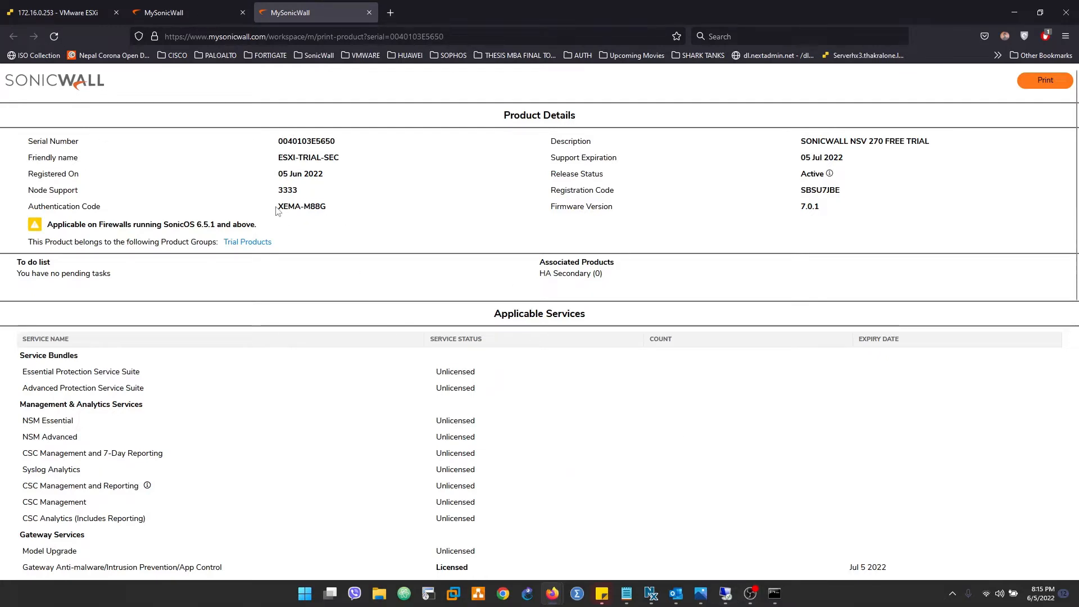
pyautogui.moveTo(277, 206); pyautogui.dragTo(338, 208)
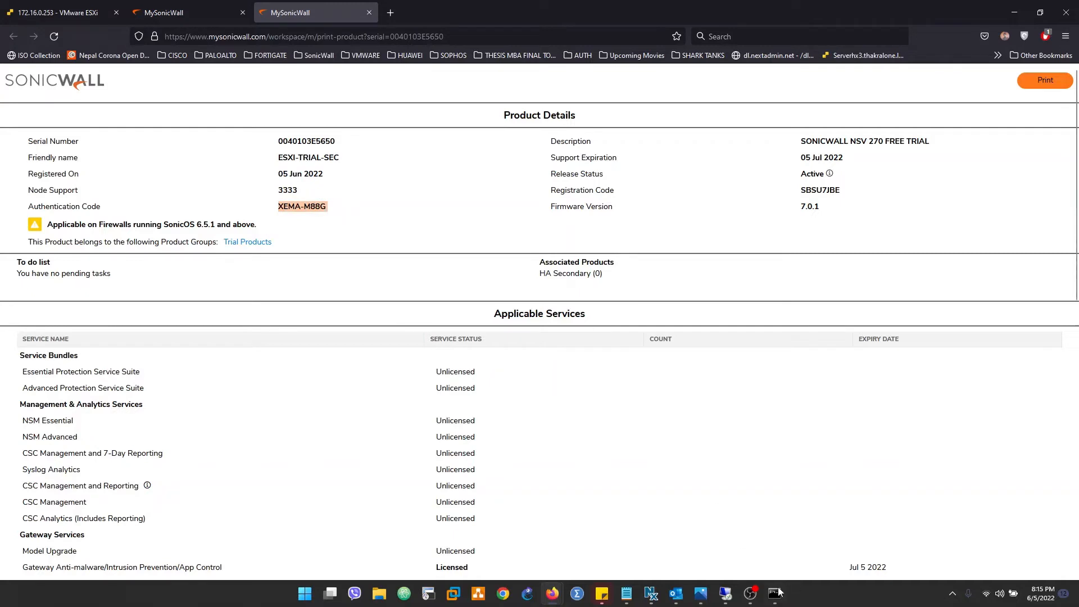
pyautogui.click(726, 593)
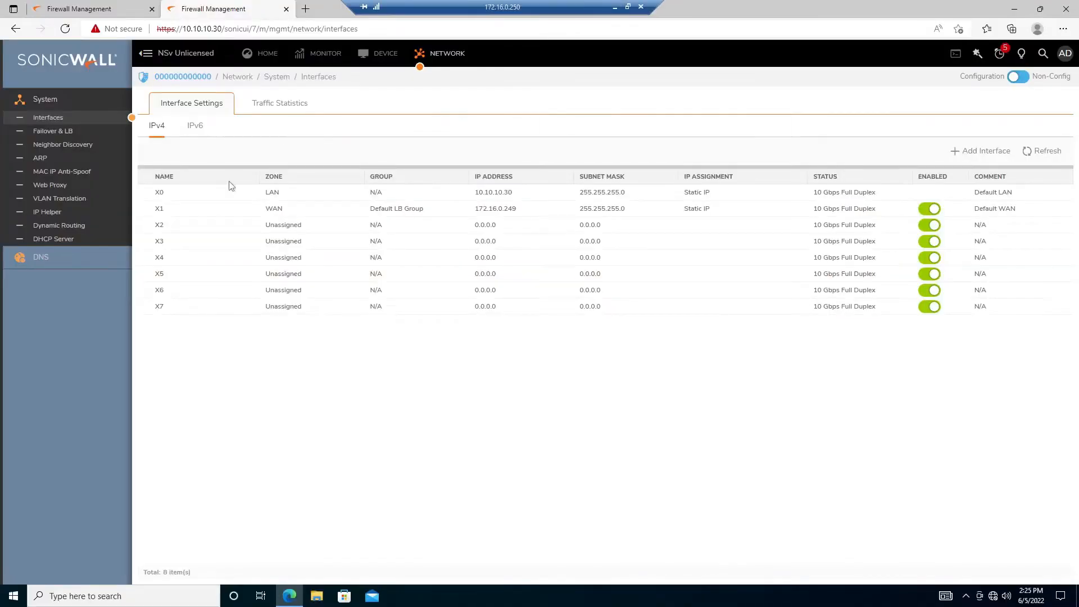
# On DEVICE > Settings > Licenses, split the pasted authentication code across both Auth Code boxes
pyautogui.click(393, 54)
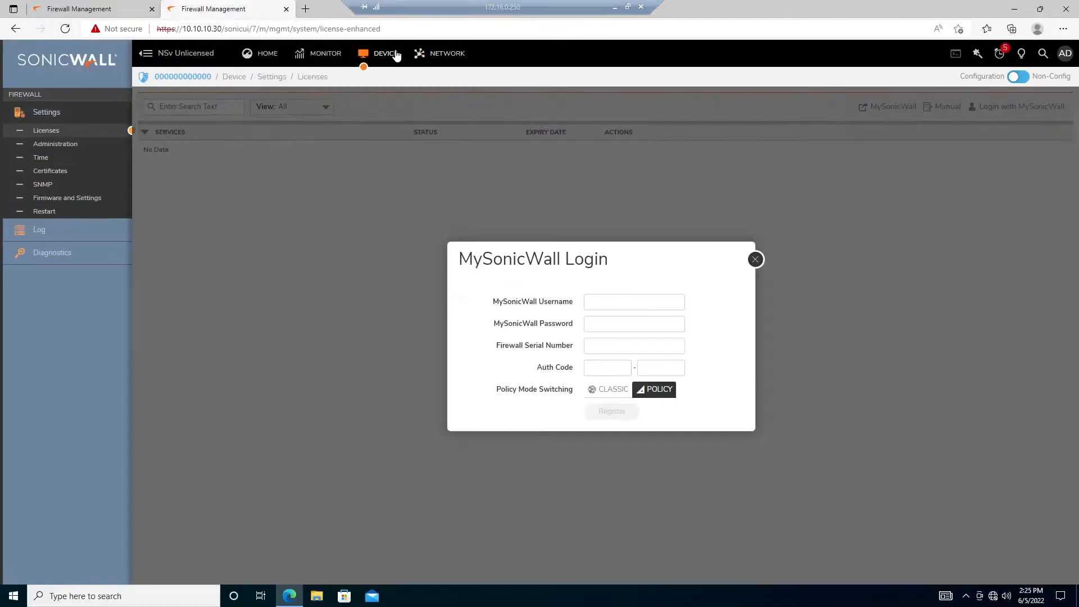
pyautogui.click(604, 368)
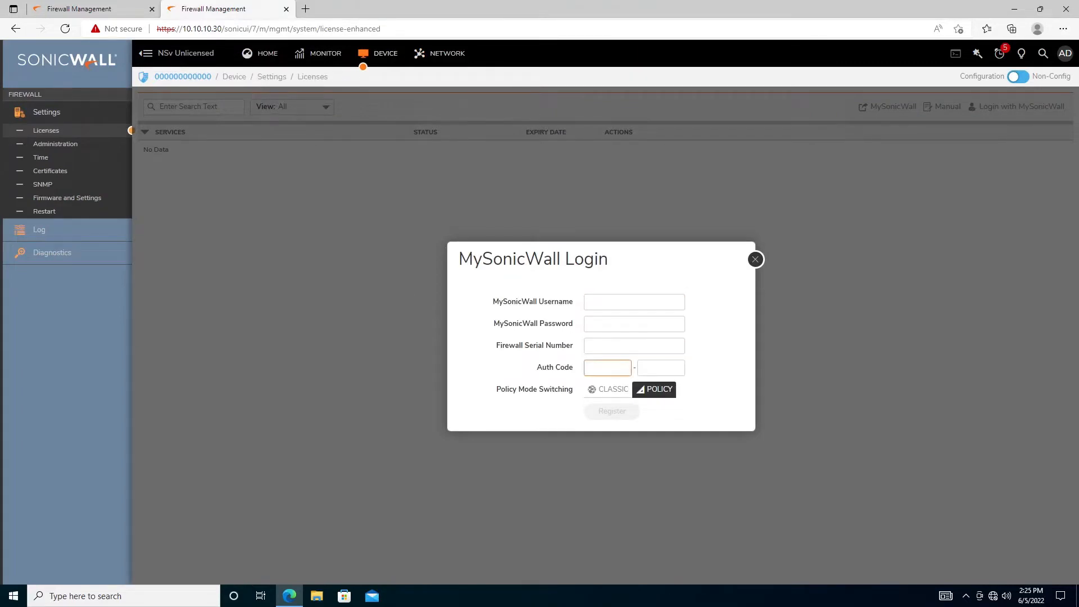
pyautogui.hotkey('shift', 'Left')
pyautogui.hotkey('shift', 'Left')
pyautogui.hotkey('shift', 'Left')
pyautogui.hotkey('shift', 'Left')
pyautogui.hotkey('ctrl', 'c')
pyautogui.press('BackSpace')
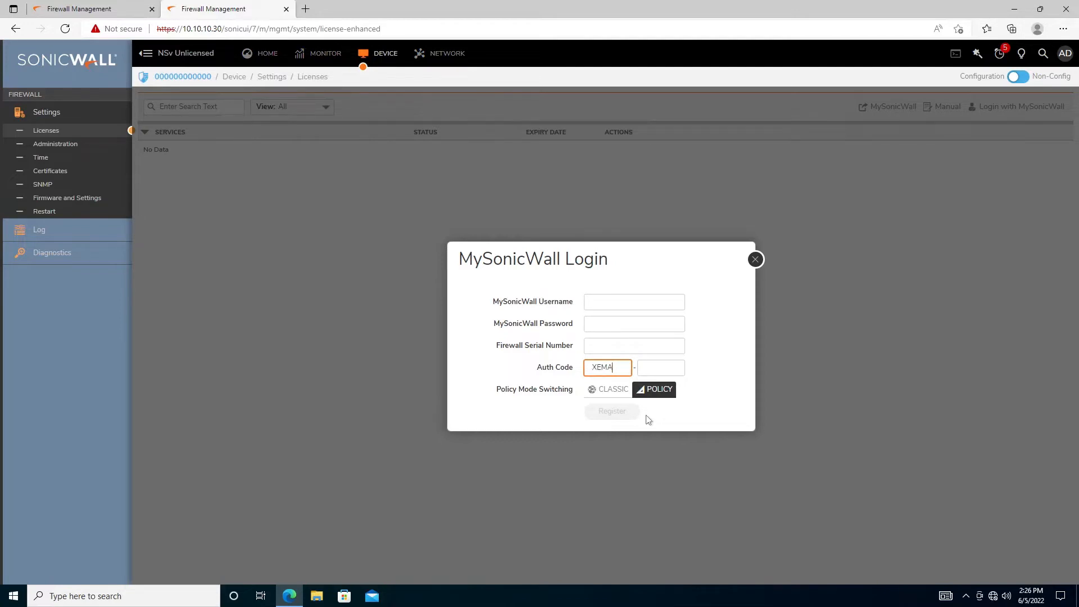
pyautogui.press('Tab')
pyautogui.hotkey('ctrl', 'v')
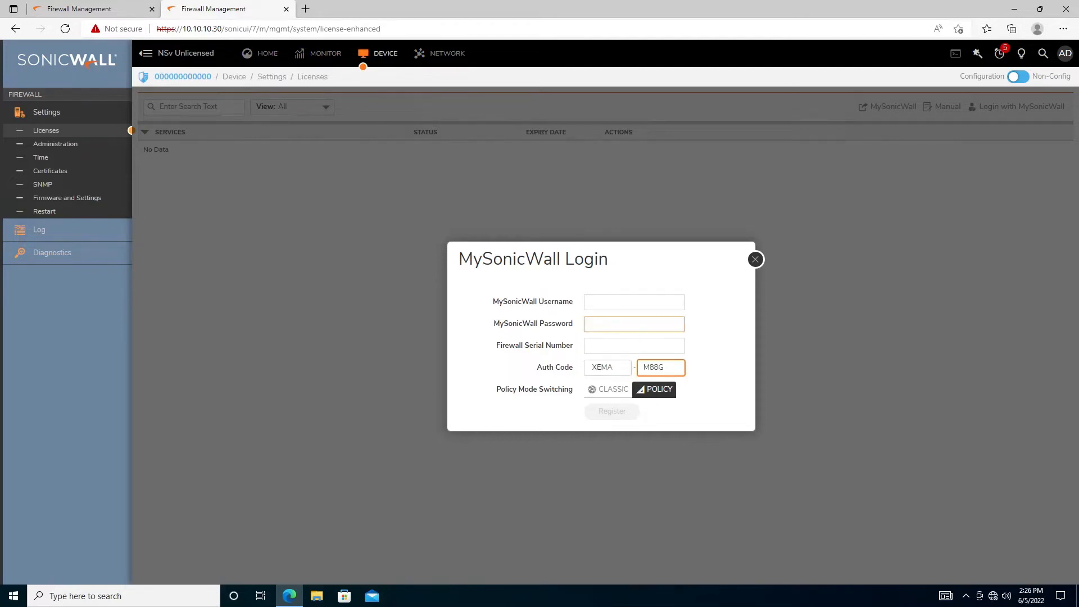
pyautogui.click(634, 345)
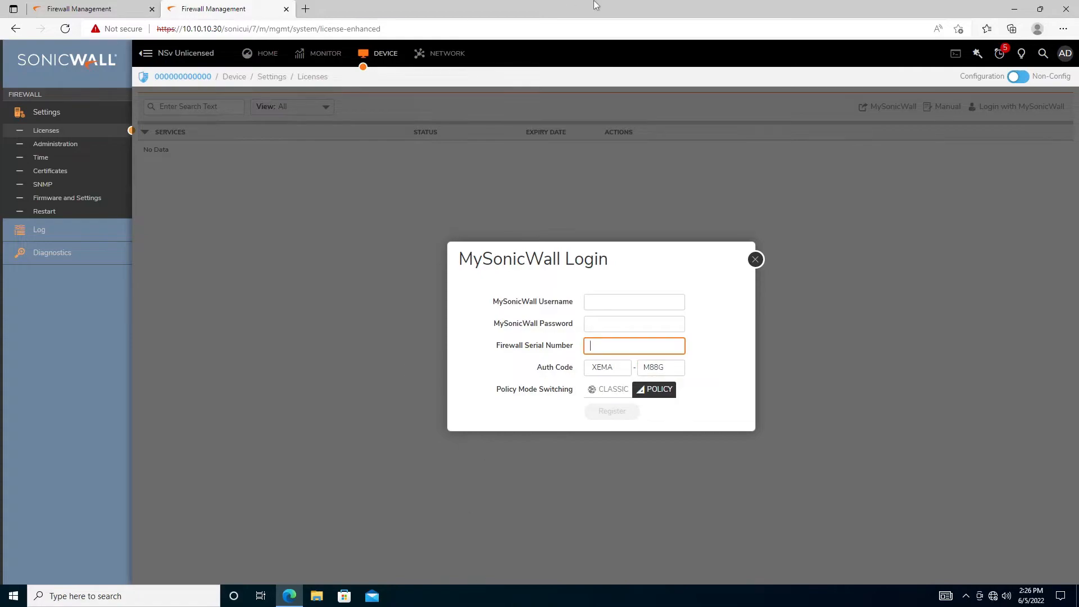
# Copy the ESXI-TRIAL-SEC serial number from MySonicWall into the Firewall Serial Number field
pyautogui.click(615, 5)
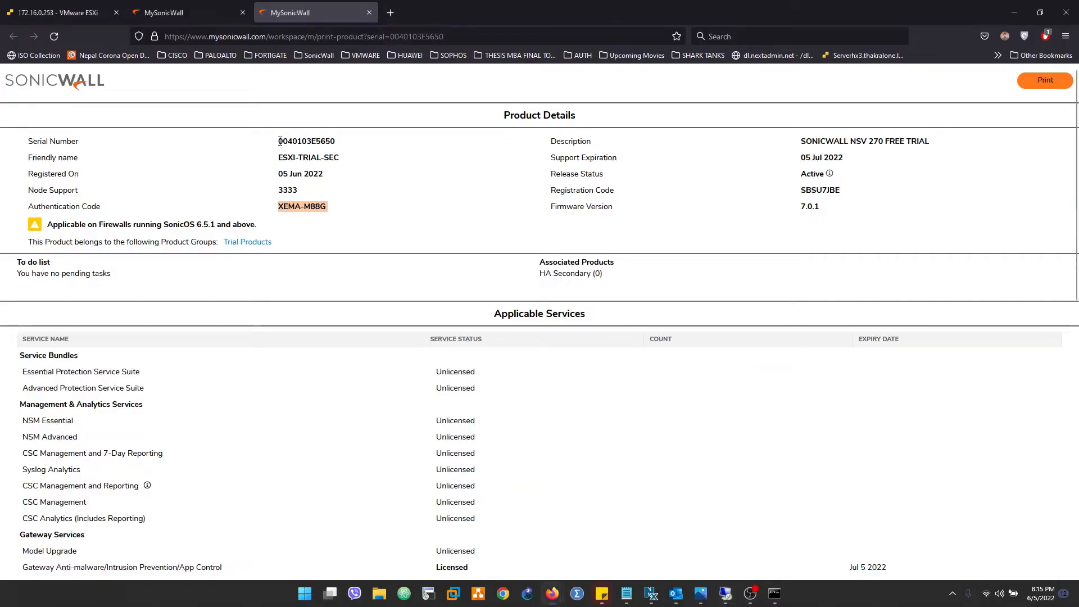
pyautogui.moveTo(278, 141); pyautogui.dragTo(342, 140)
pyautogui.hotkey('ctrl', 'c')
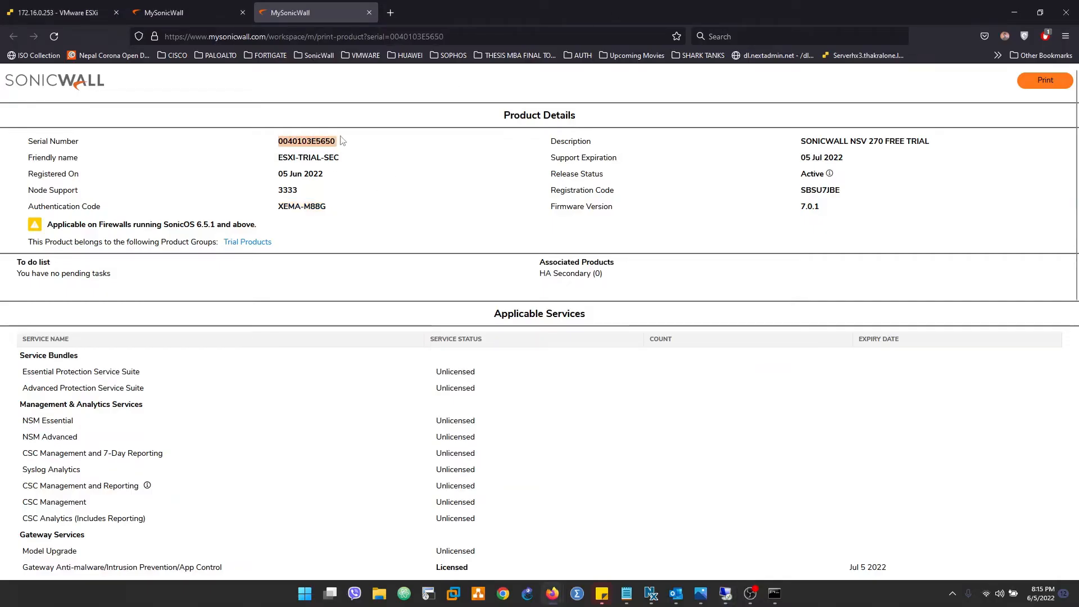
pyautogui.click(183, 6)
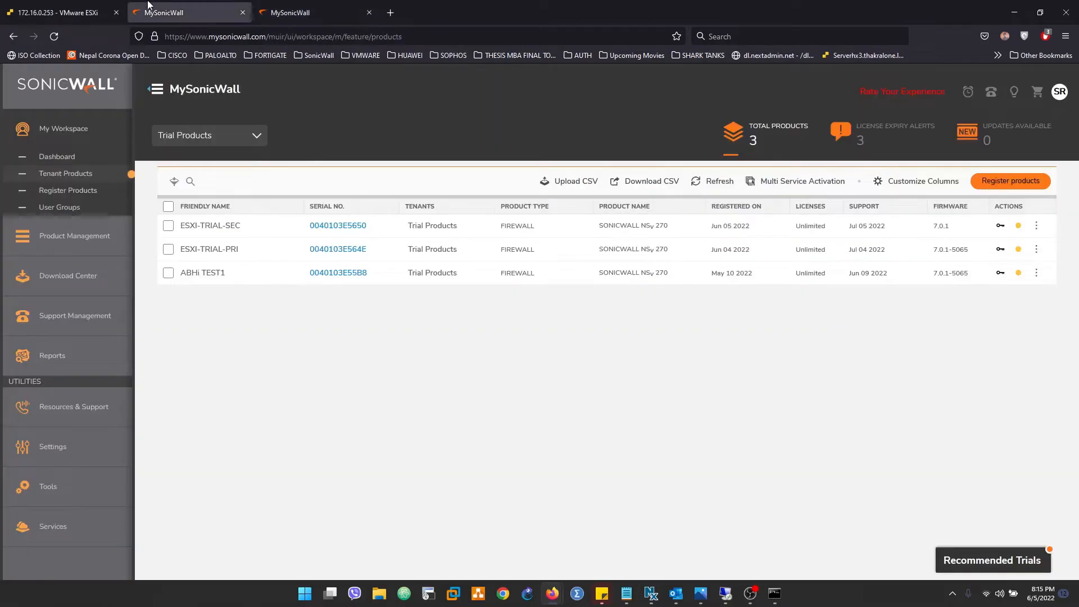
pyautogui.click(292, 6)
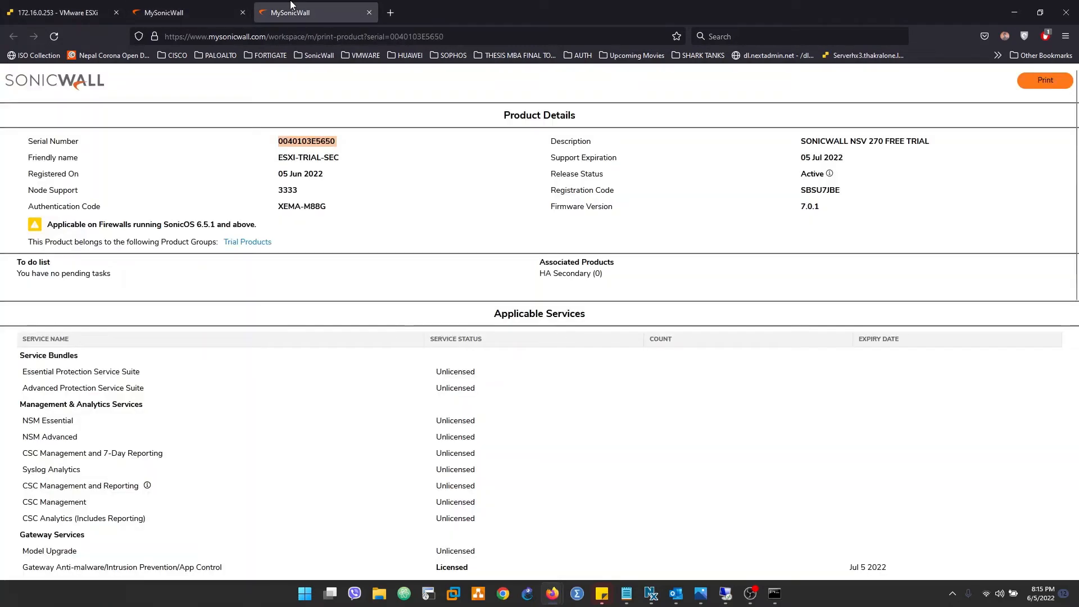
pyautogui.click(726, 593)
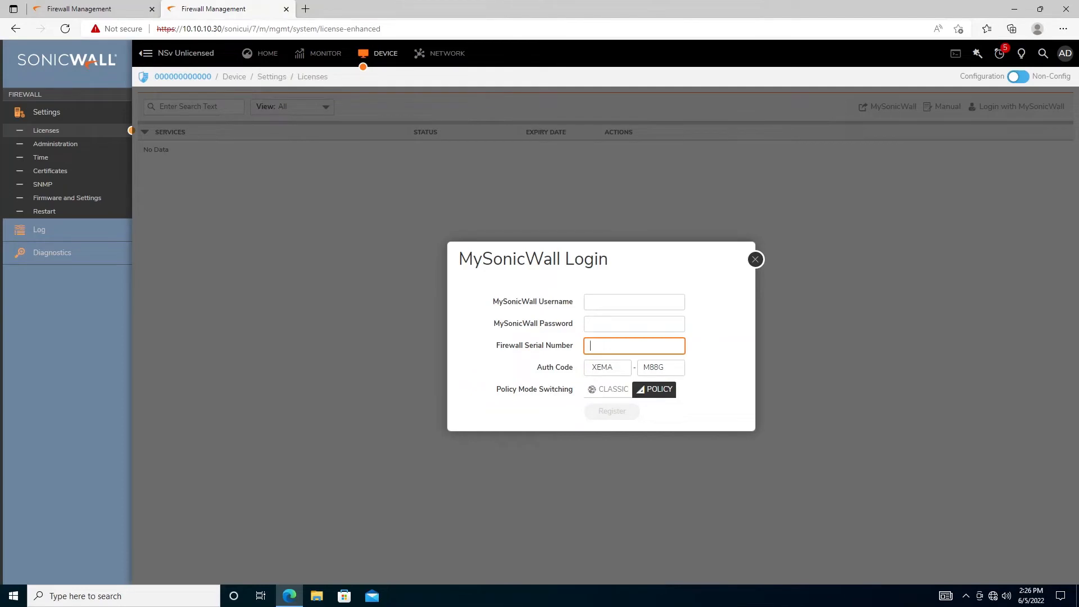
pyautogui.hotkey('ctrl', 'v')
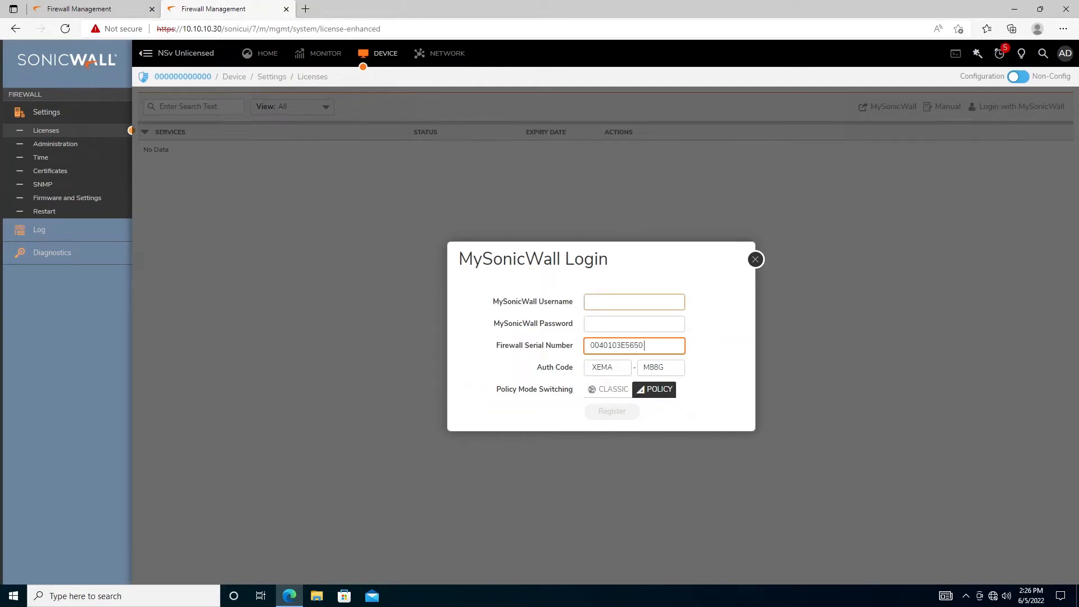
pyautogui.click(606, 303)
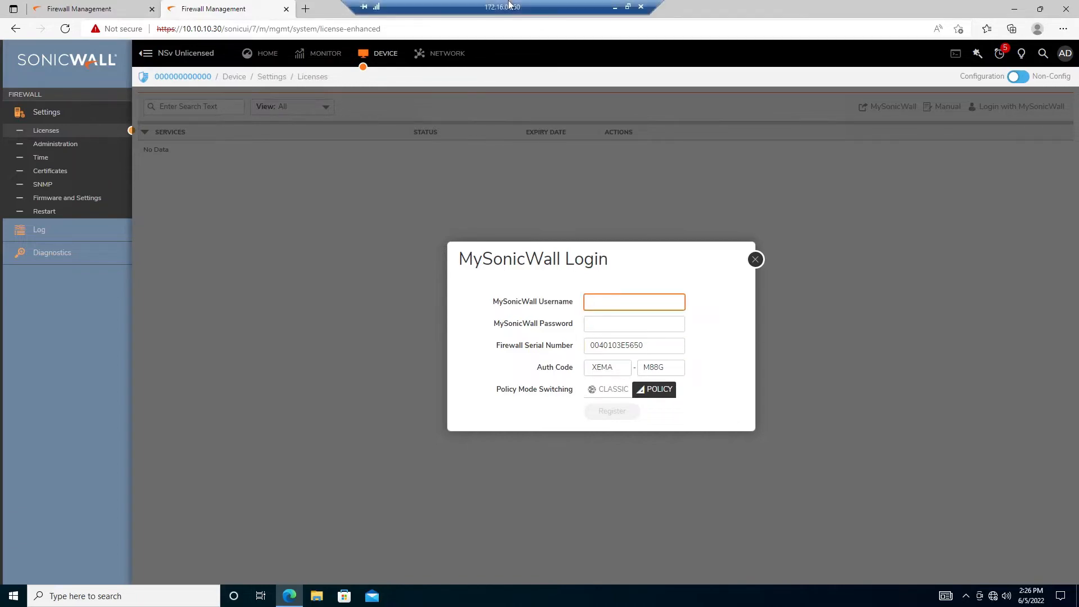
pyautogui.doubleClick(508, 4)
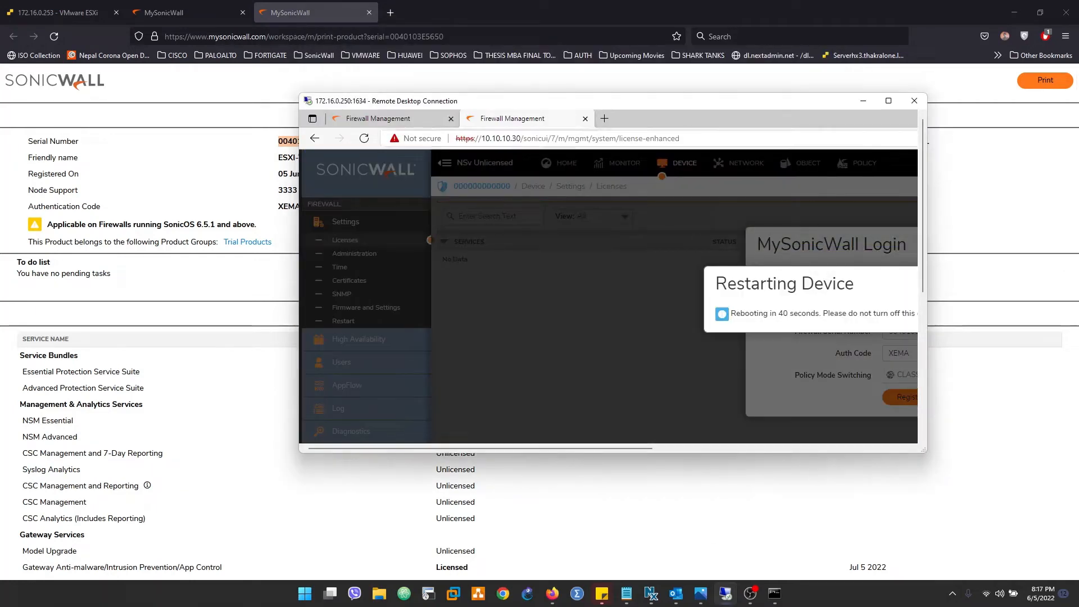
pyautogui.click(513, 141)
pyautogui.press('Return')
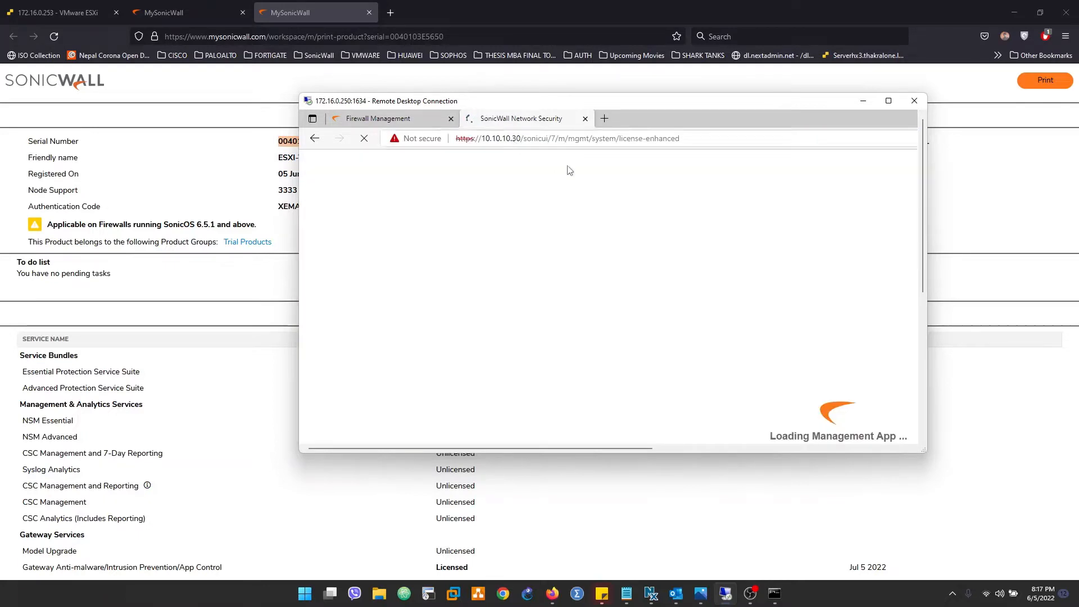
pyautogui.moveTo(683, 138); pyautogui.dragTo(517, 139)
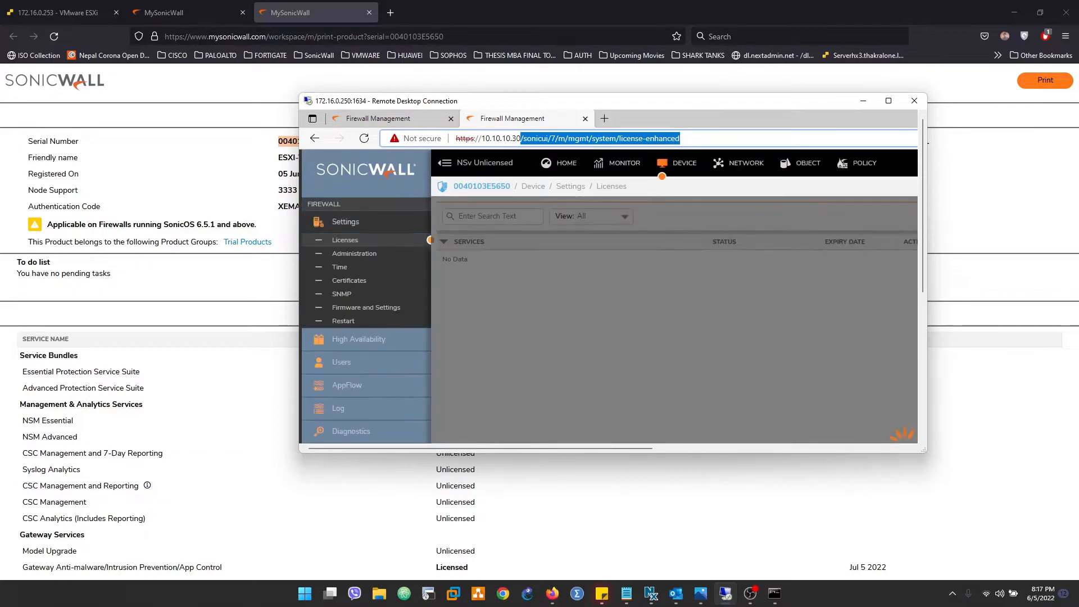
pyautogui.write('0.10.10.30')
pyautogui.press('Return')
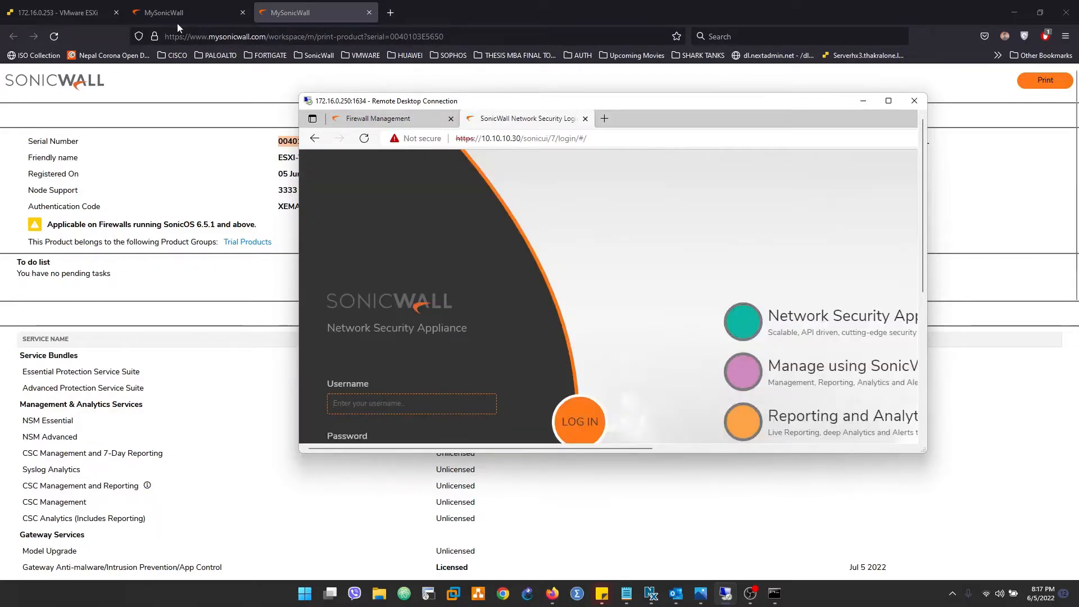
# Confirm the firewall's VM console still responds, then bring the remote desktop session back full screen
pyautogui.click(59, 12)
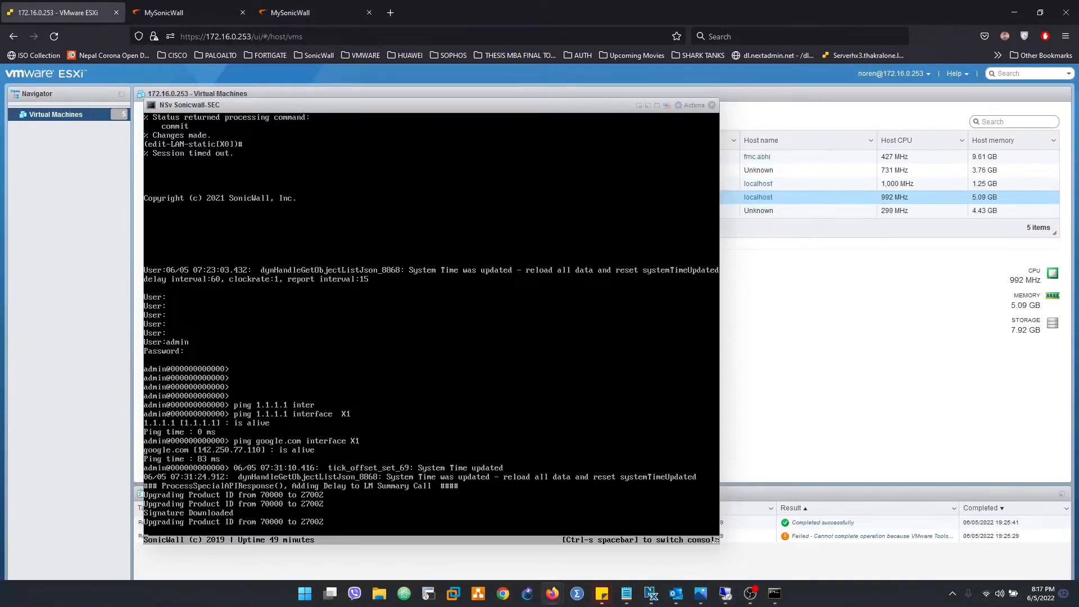
pyautogui.press('Return')
pyautogui.press('Return')
pyautogui.press('Return')
pyautogui.press('Return')
pyautogui.press('Return')
pyautogui.press('Return')
pyautogui.press('Return')
pyautogui.press('Return')
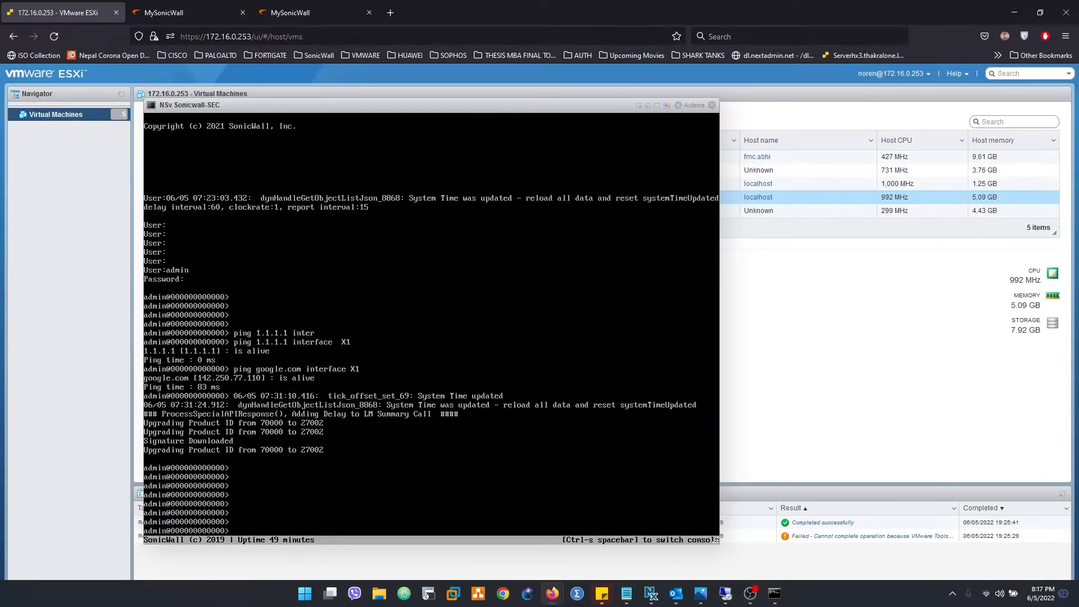
pyautogui.click(307, 10)
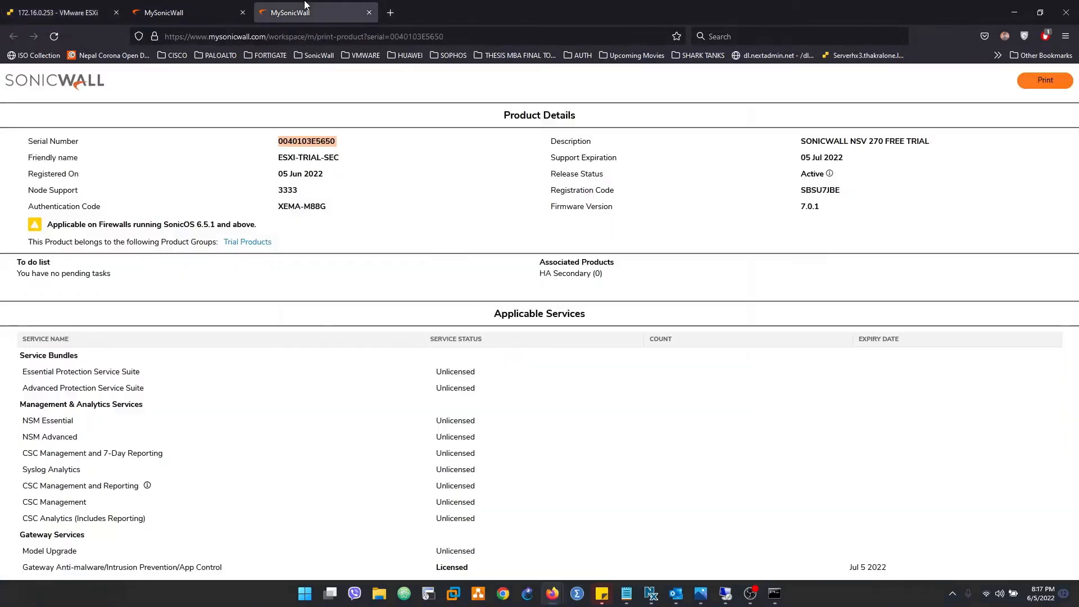
pyautogui.click(59, 12)
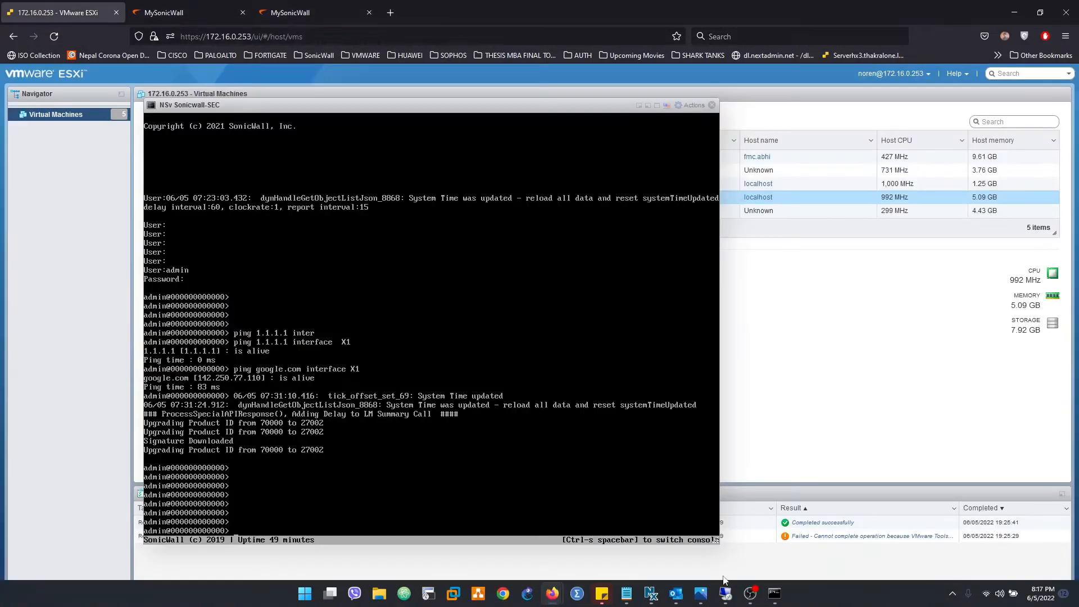
pyautogui.click(725, 593)
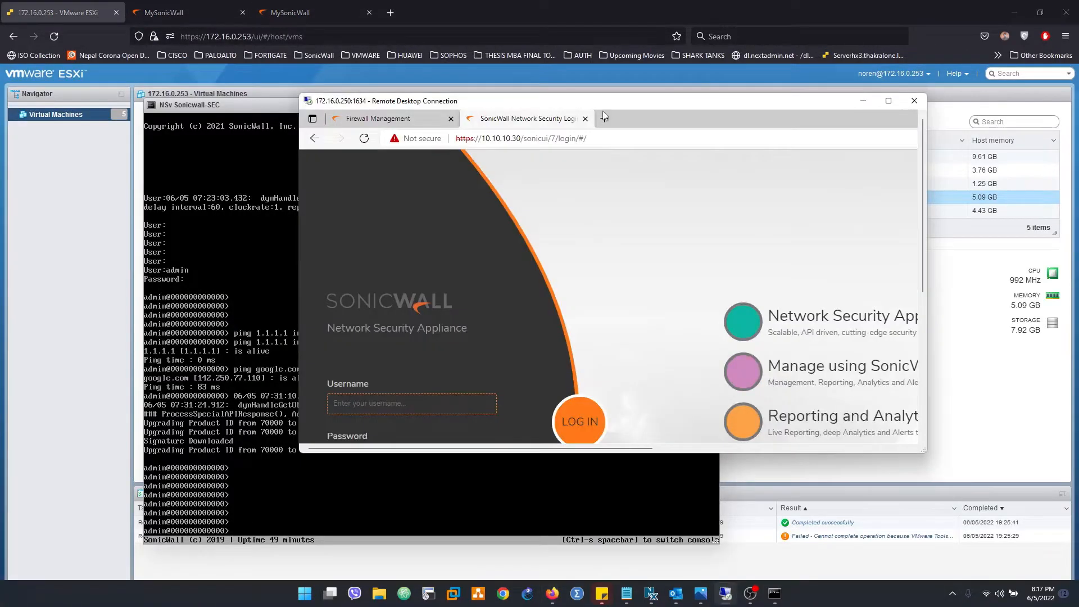
pyautogui.doubleClick(603, 110)
# Sign back in to the firewall with the admin username and its password
pyautogui.click(112, 294)
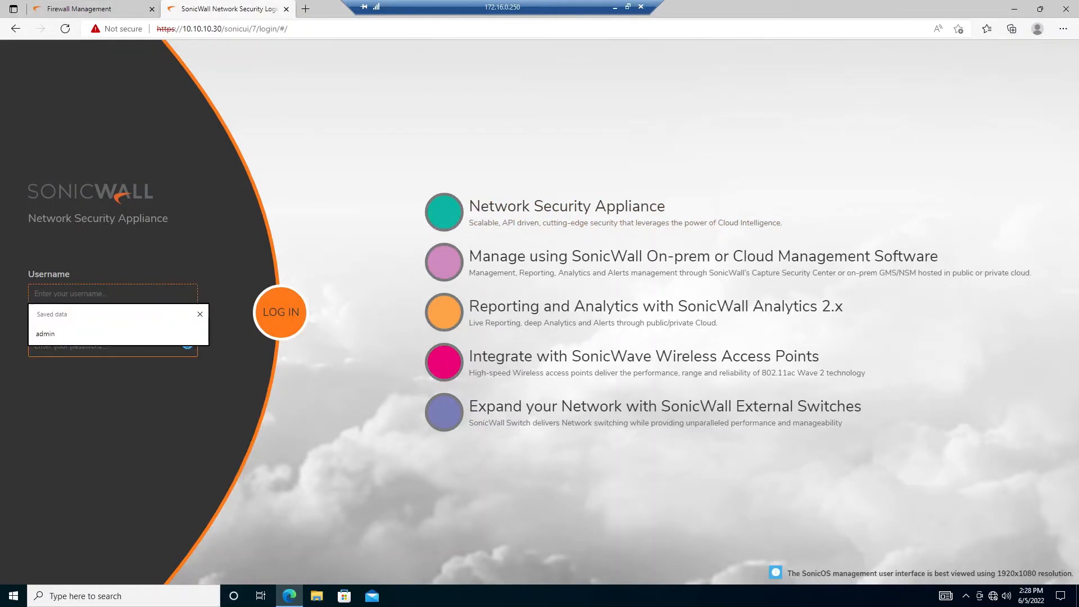
pyautogui.write('admin')
pyautogui.press('Tab')
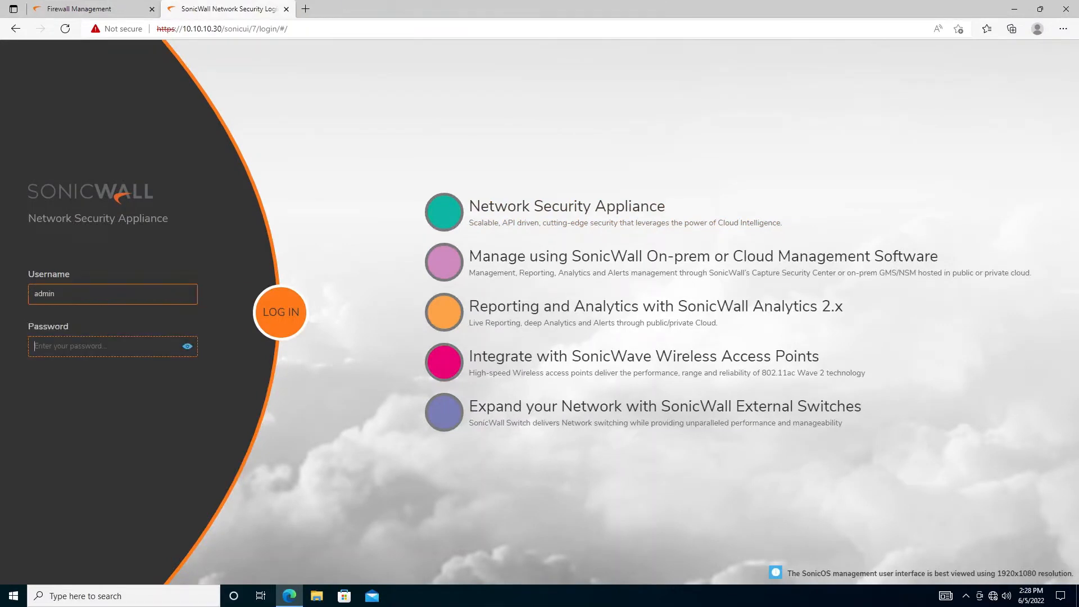
pyautogui.write('p')
pyautogui.press('Return')
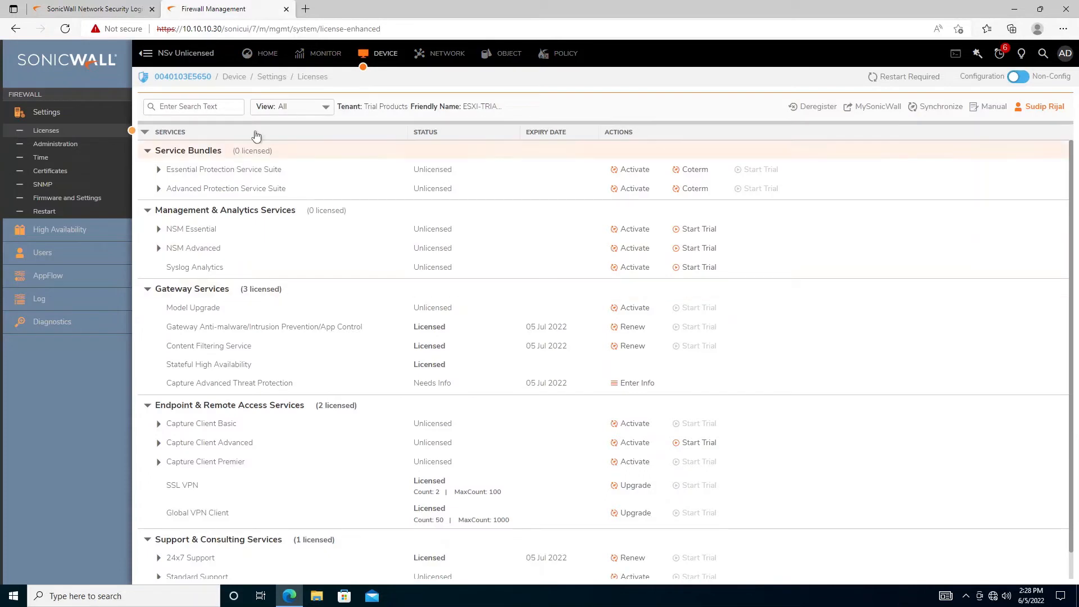
# Filter the Licenses view to show only Licensed services
pyautogui.click(290, 107)
pyautogui.click(313, 125)
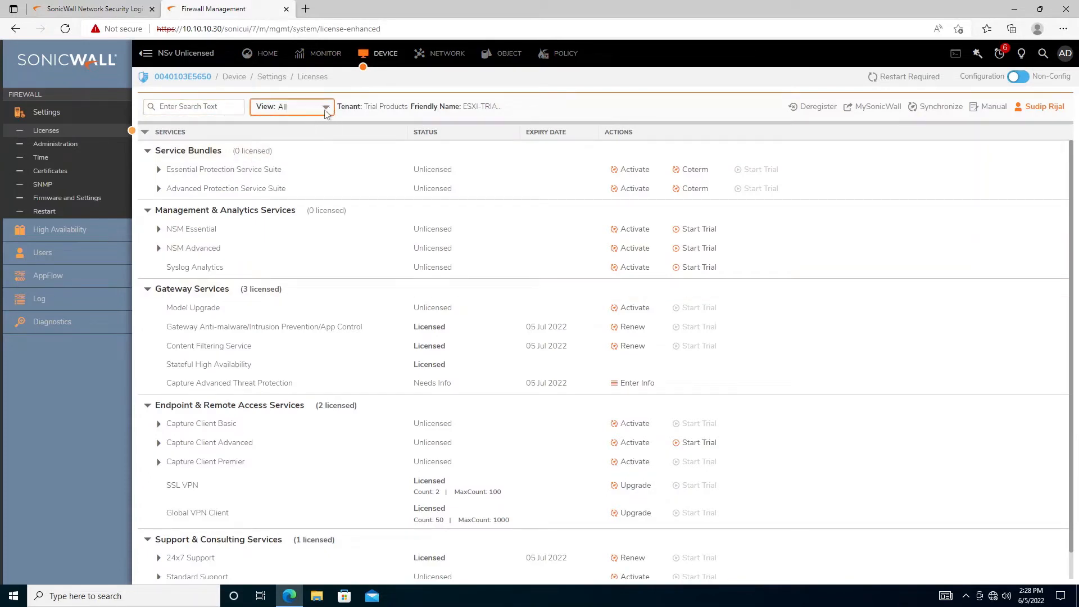
pyautogui.click(324, 107)
pyautogui.click(283, 141)
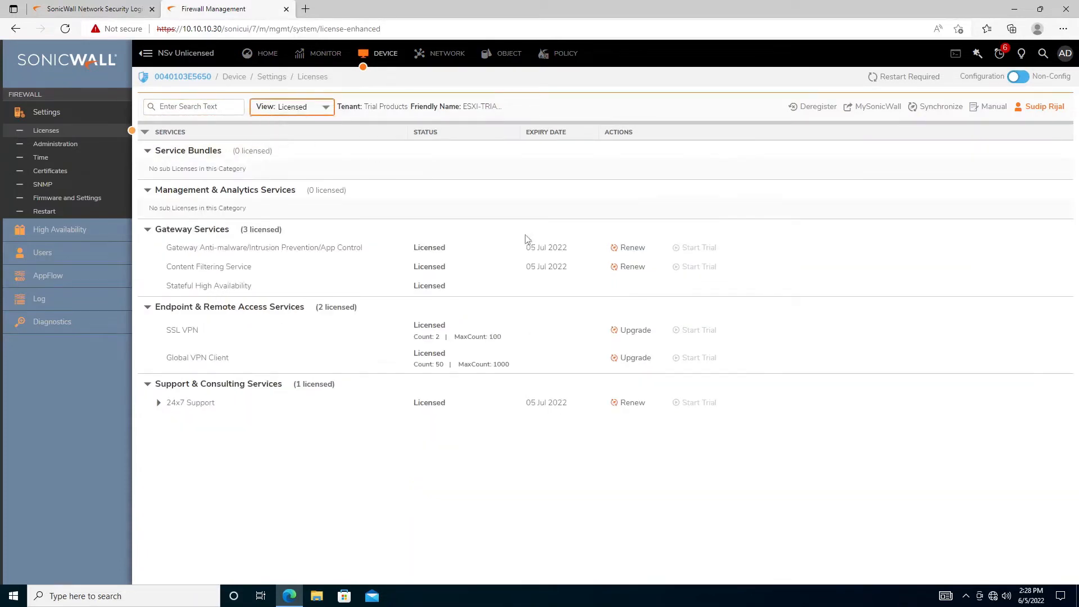
pyautogui.click(268, 55)
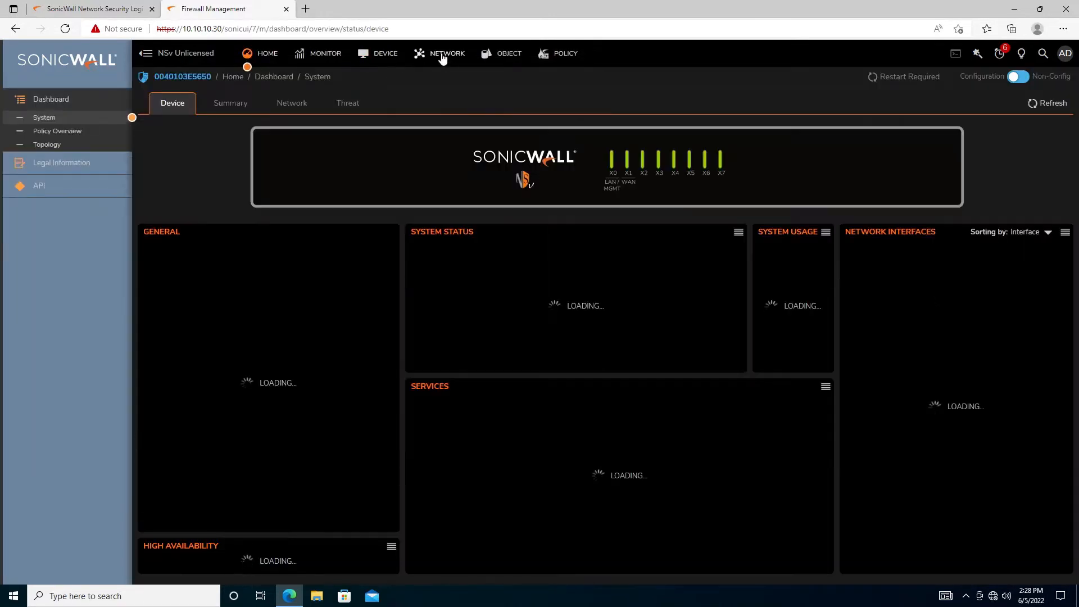
# Set interface X1's IP assignment to DHCP, save, and accept the web management warning
pyautogui.click(443, 56)
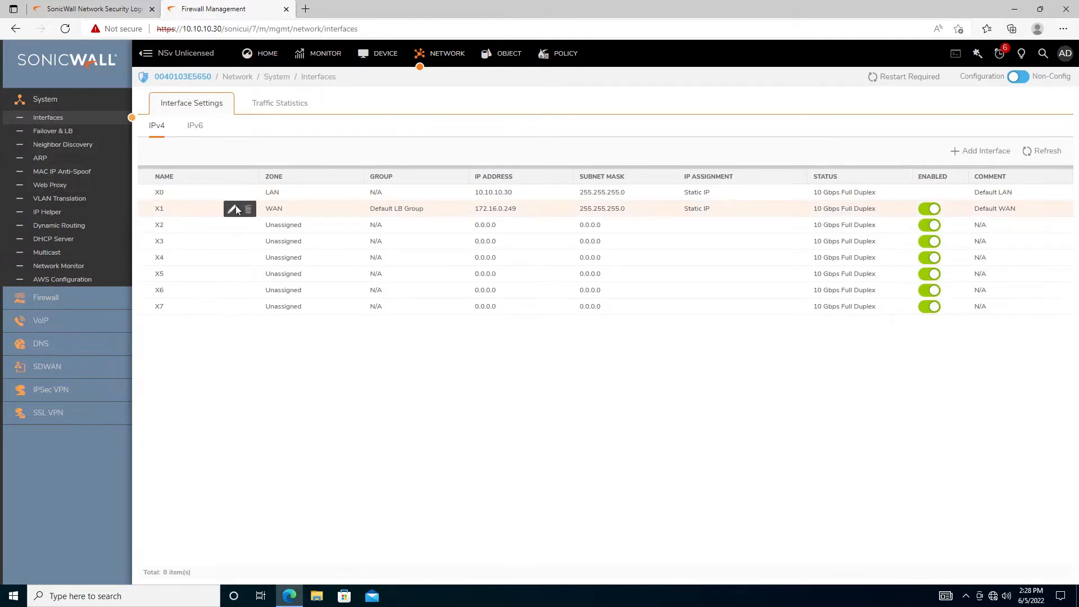
pyautogui.click(236, 210)
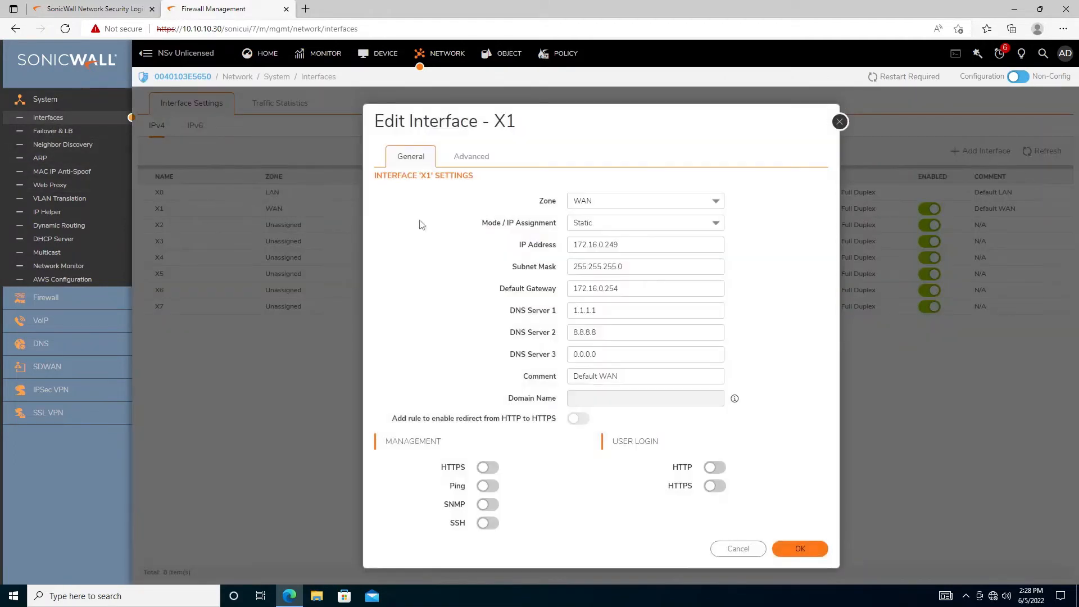
pyautogui.click(716, 225)
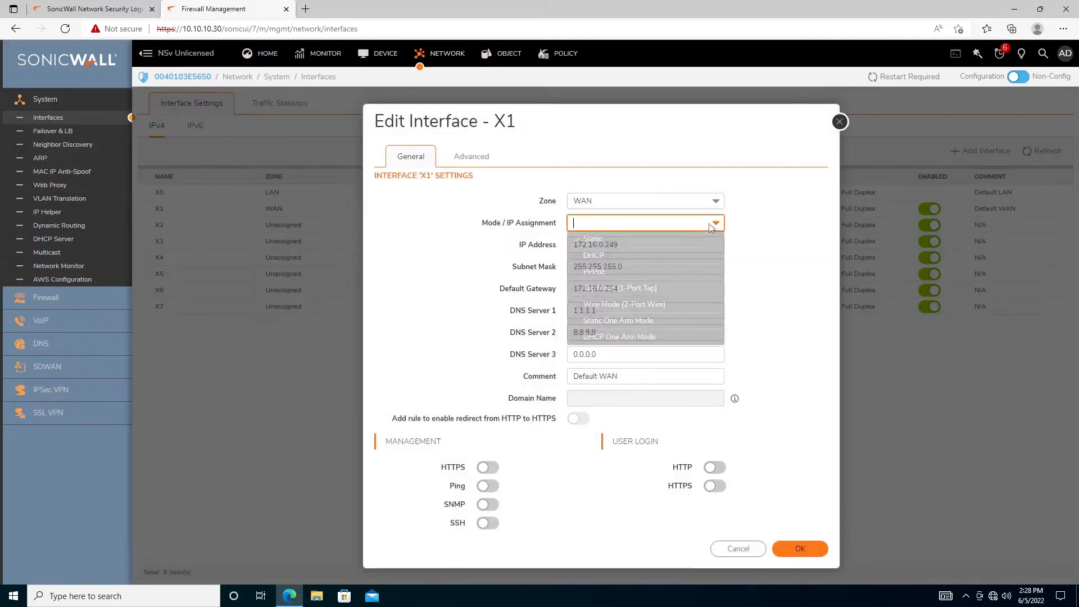
pyautogui.click(593, 257)
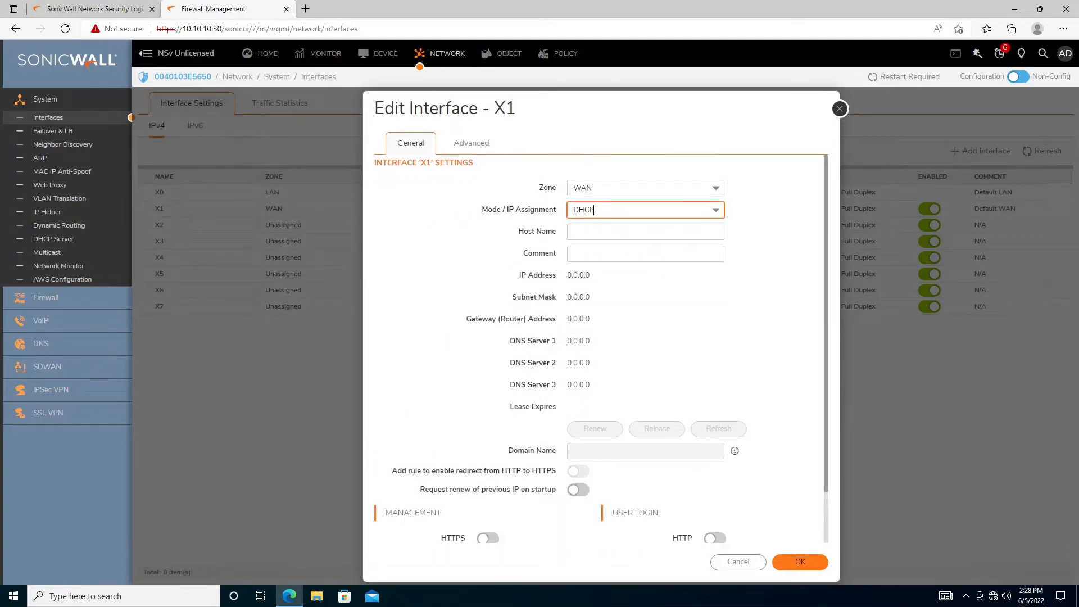
pyautogui.click(799, 561)
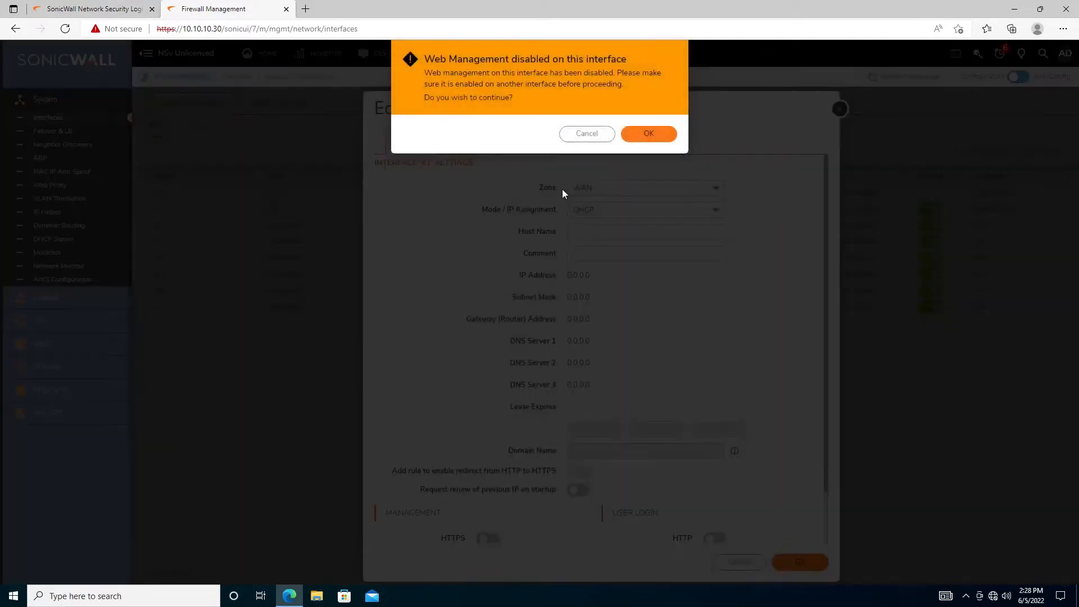
pyautogui.click(652, 134)
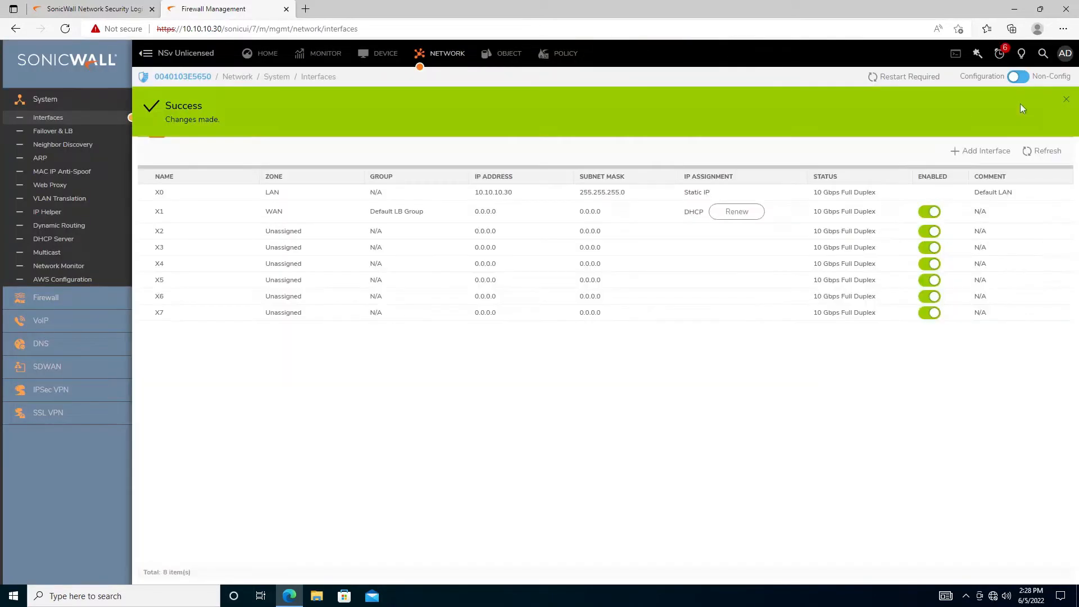
pyautogui.click(1068, 104)
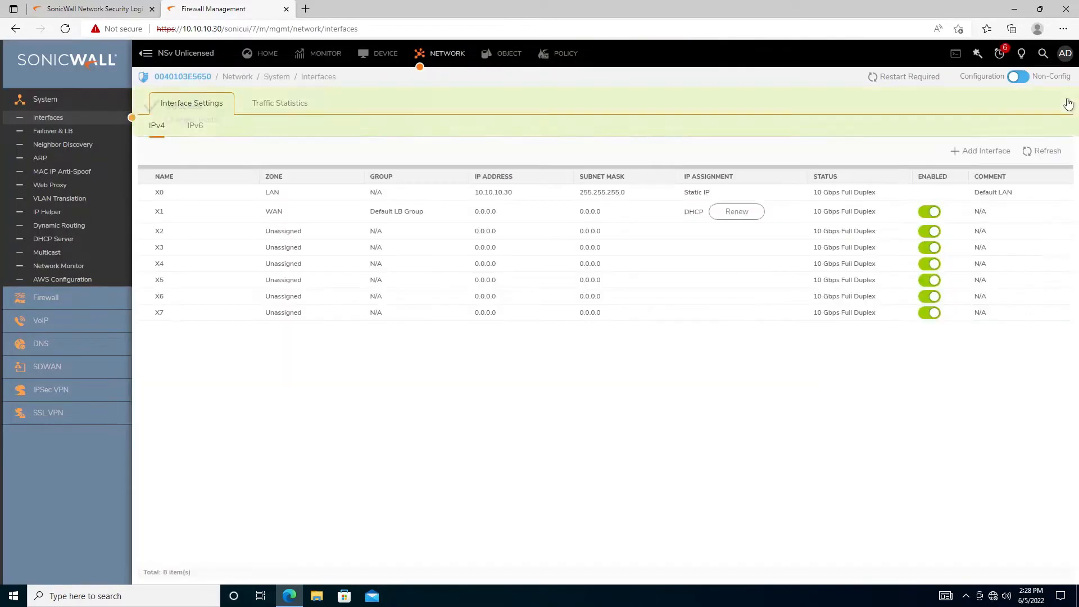
pyautogui.click(79, 5)
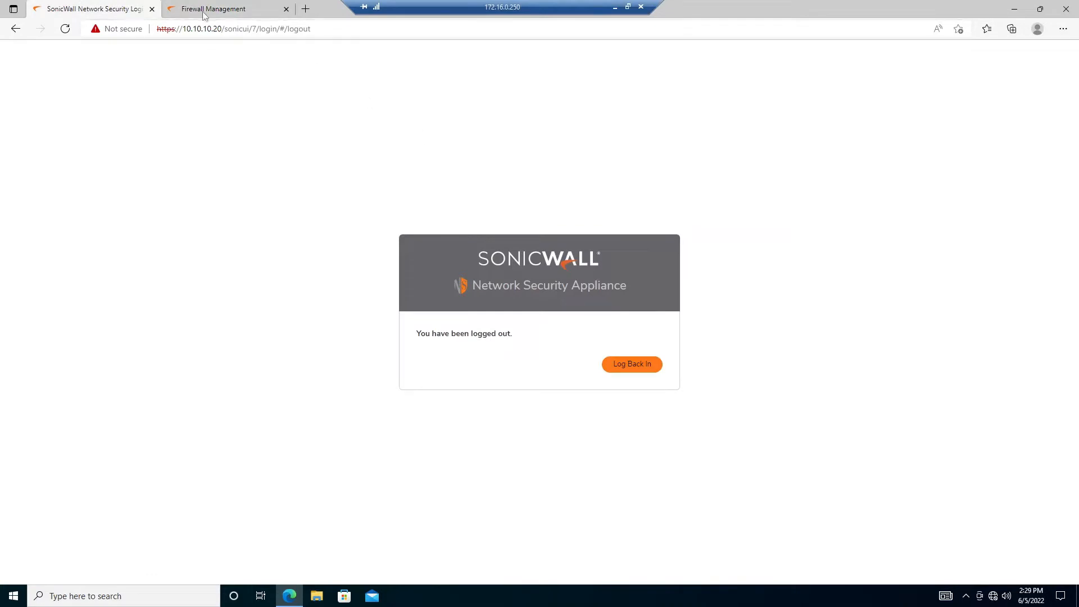
# Log back in to the 10.10.10.20 firewall with the admin username and its password
pyautogui.click(632, 364)
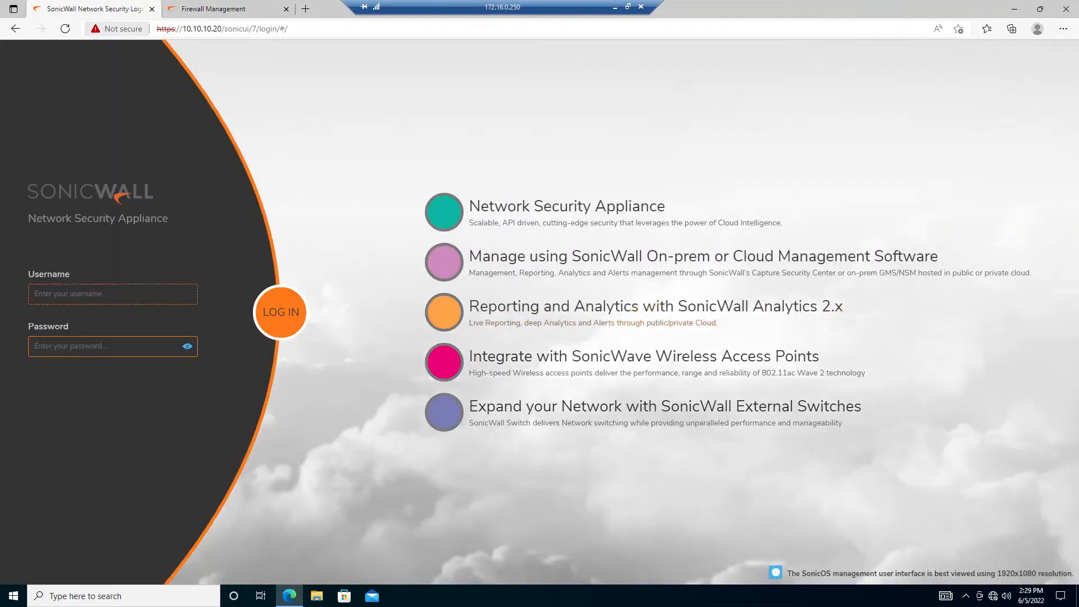
pyautogui.write('admin')
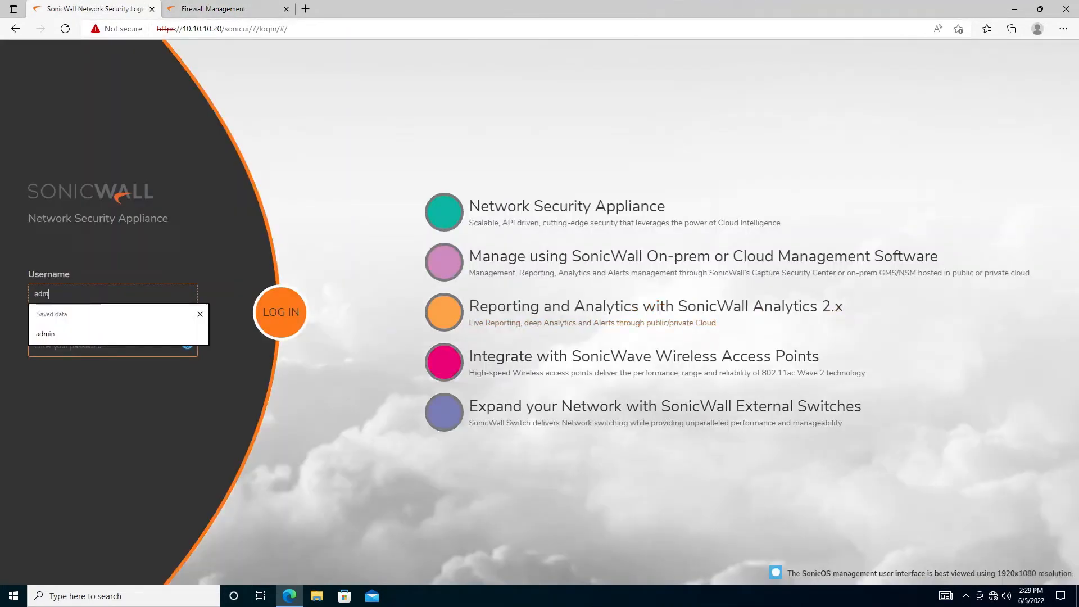
pyautogui.press('Tab')
pyautogui.write('pa')
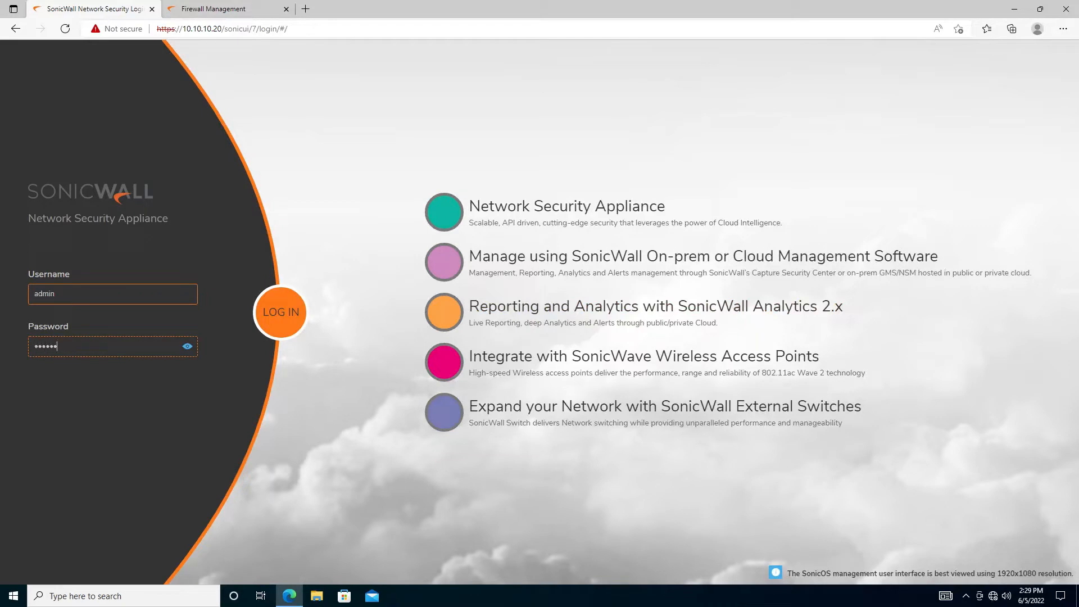
pyautogui.write('ssword')
pyautogui.press('Return')
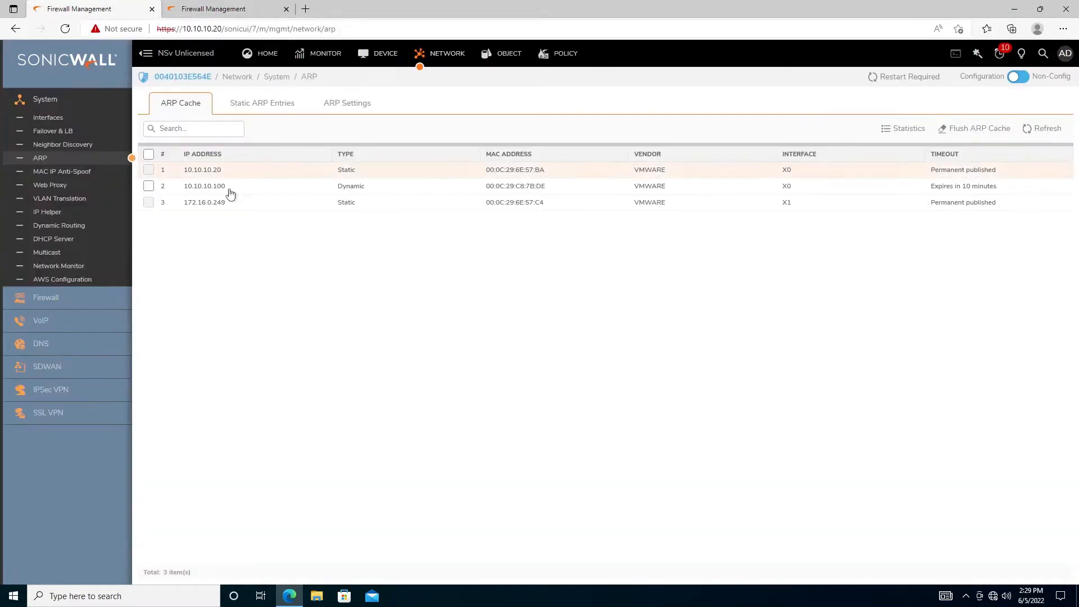
# Re-enable the X1 interface under Network > Interfaces and confirm the change
pyautogui.click(48, 116)
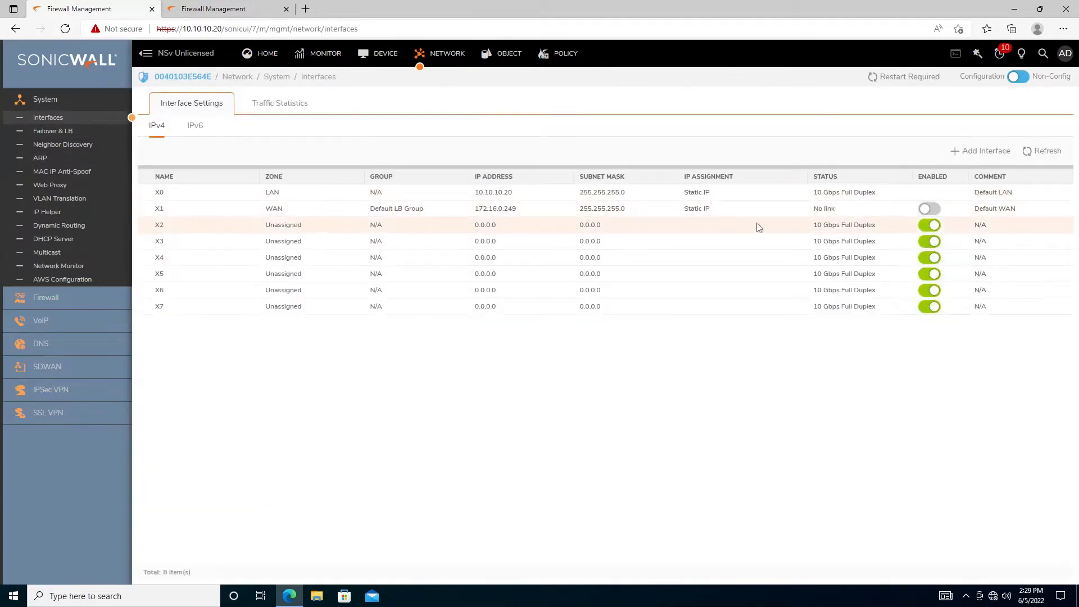
pyautogui.click(931, 209)
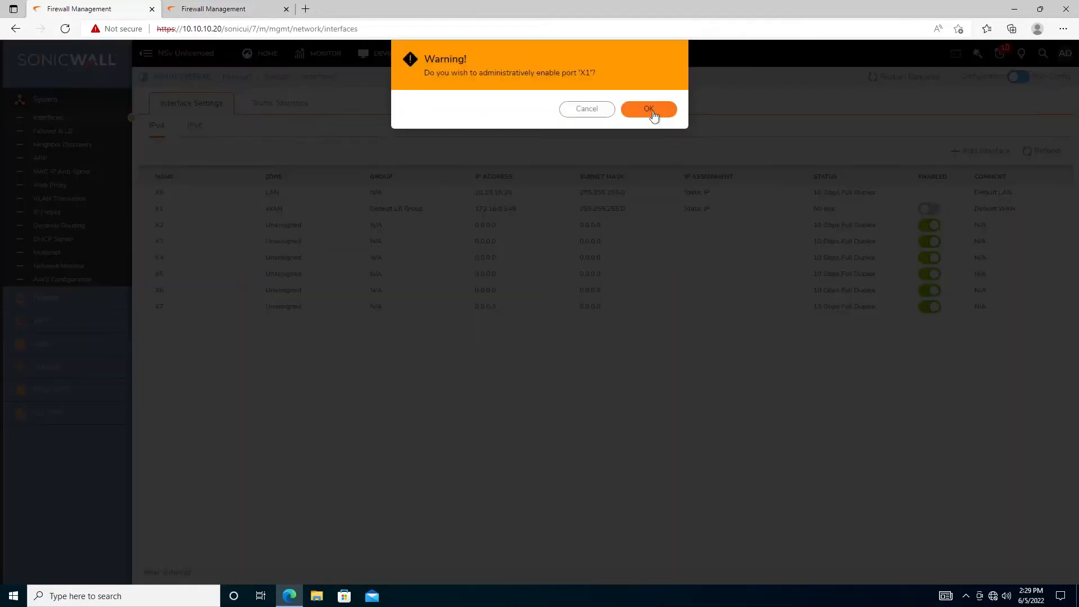
pyautogui.click(650, 109)
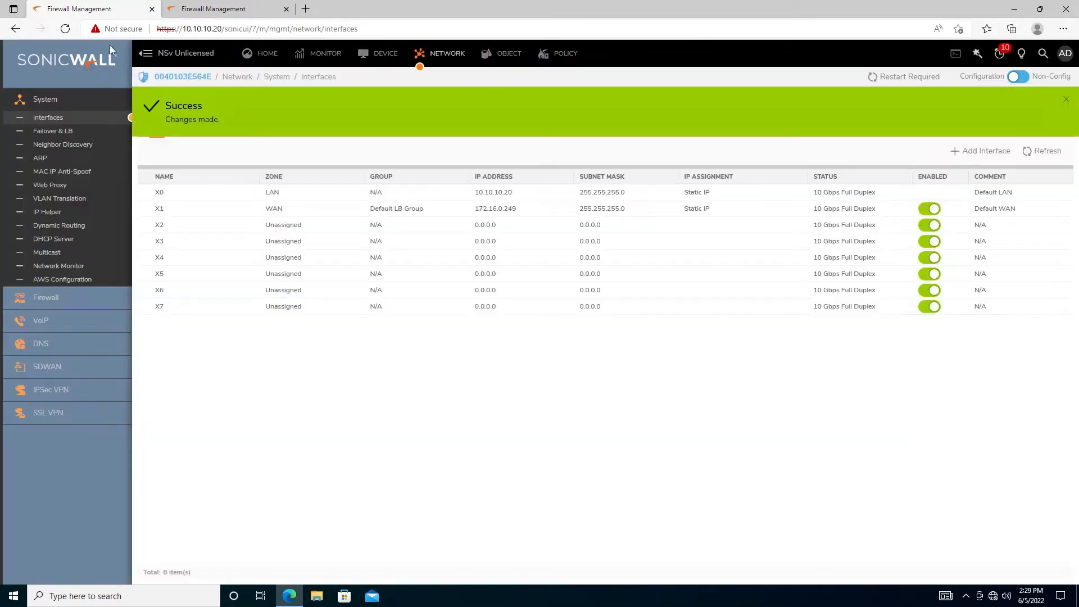
pyautogui.moveTo(564, 4)
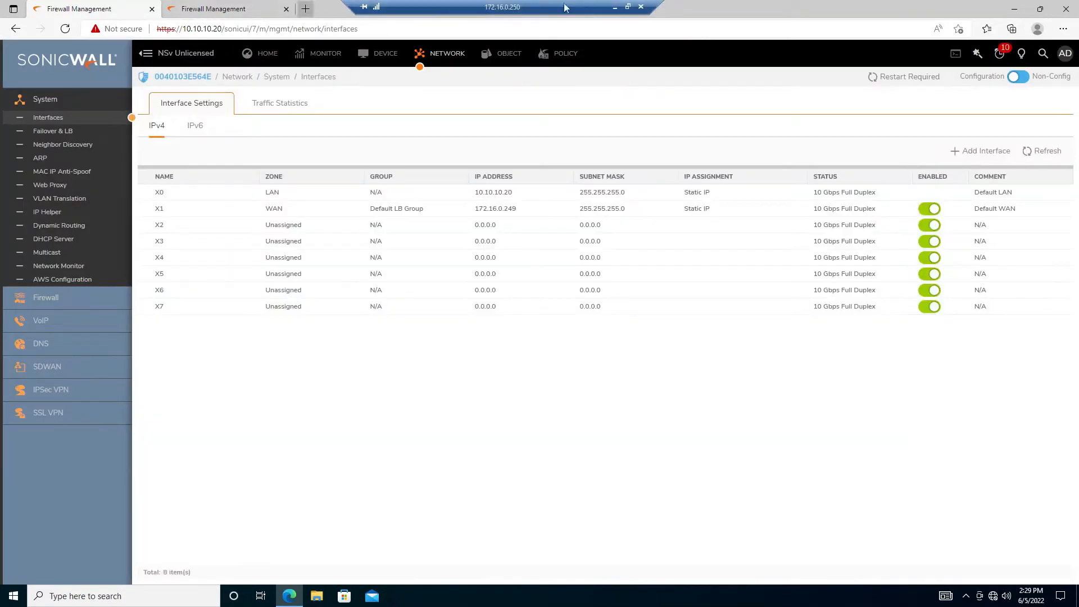
pyautogui.click(614, 7)
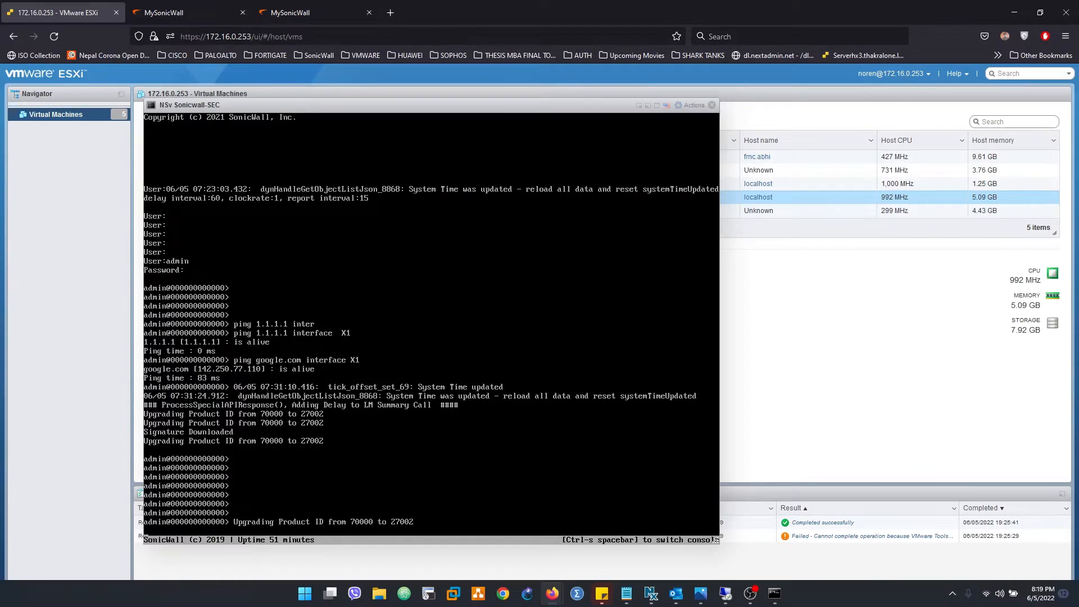
# Swap the secondary's console for the NSv Sonicwall-PRI console and log in as admin
pyautogui.click(712, 105)
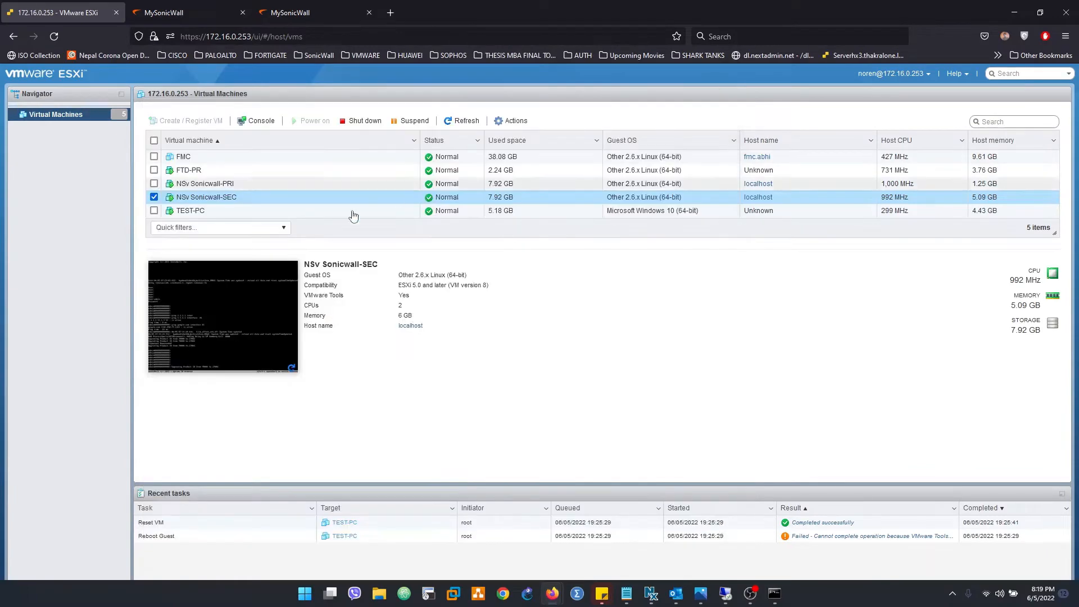
pyautogui.click(204, 184)
pyautogui.click(229, 303)
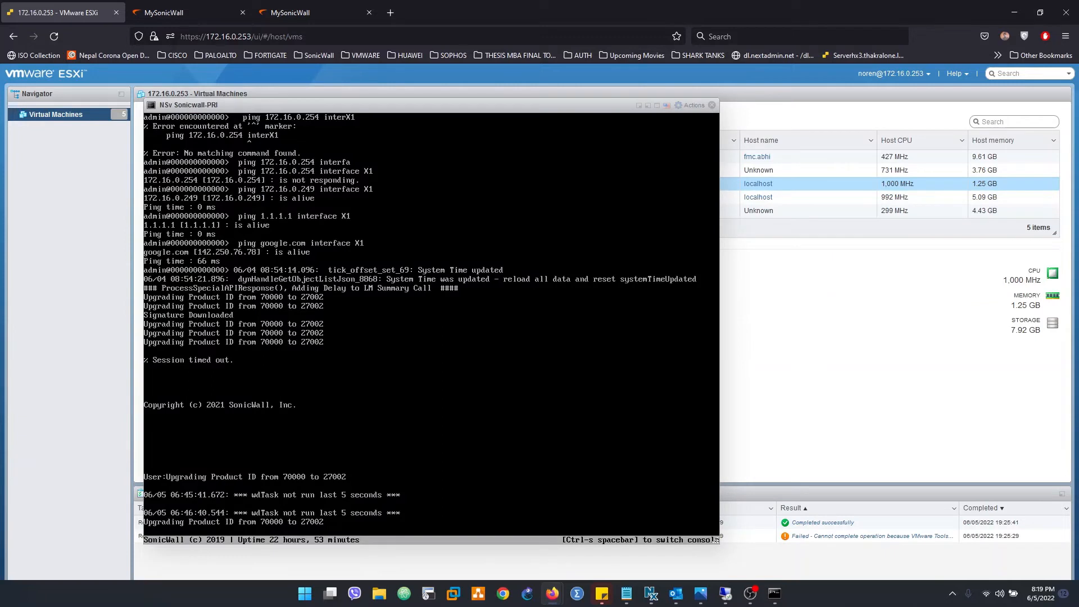
pyautogui.press('Return')
pyautogui.press('Return')
pyautogui.press('Return')
pyautogui.press('Return')
pyautogui.press('Return')
pyautogui.press('Return')
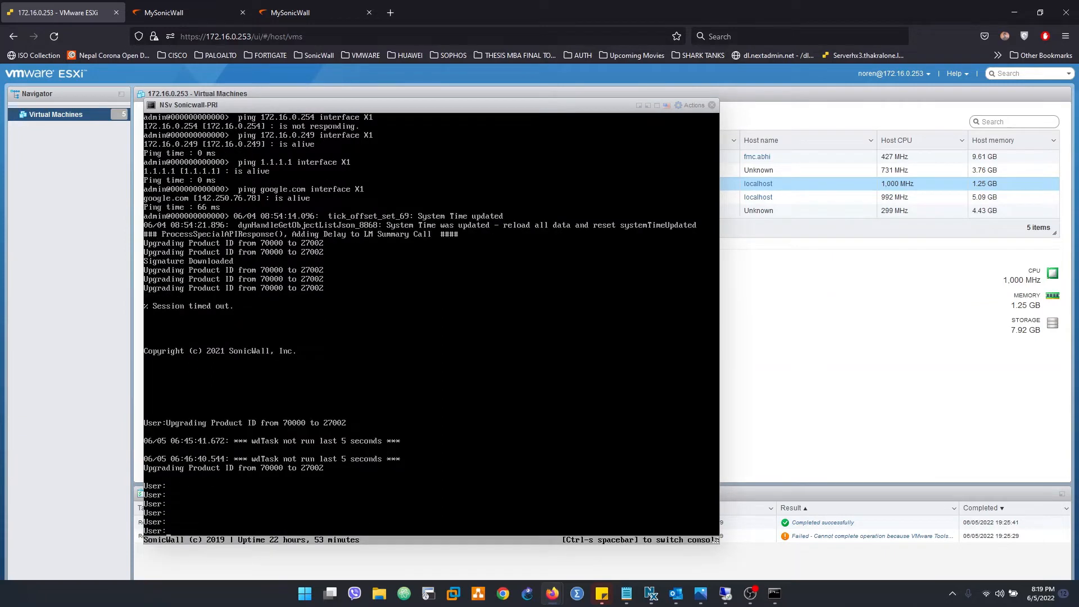
pyautogui.write('admin')
pyautogui.press('Return')
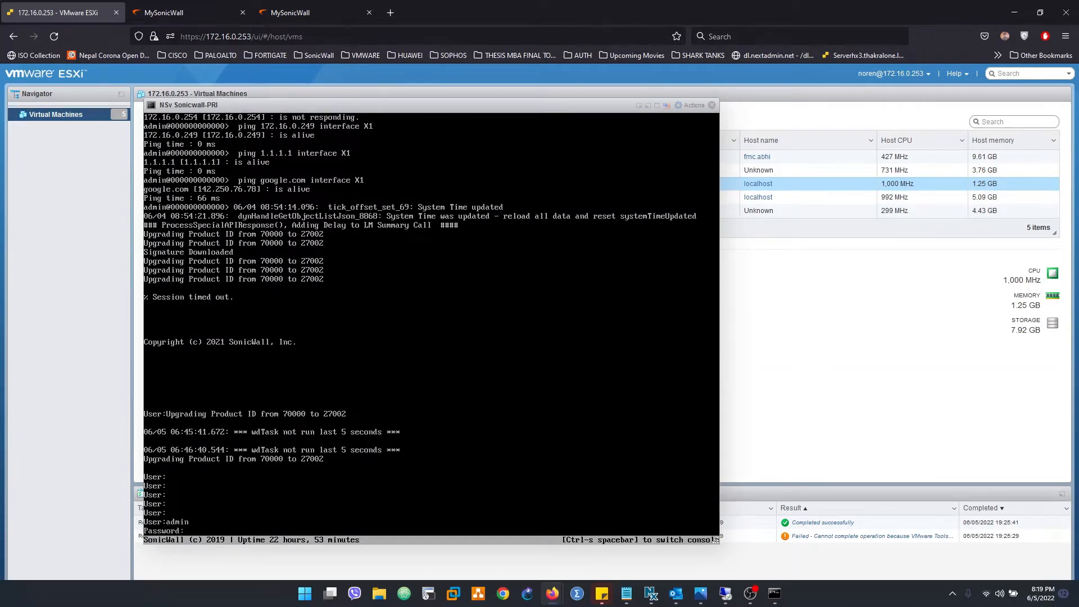
pyautogui.press('Return')
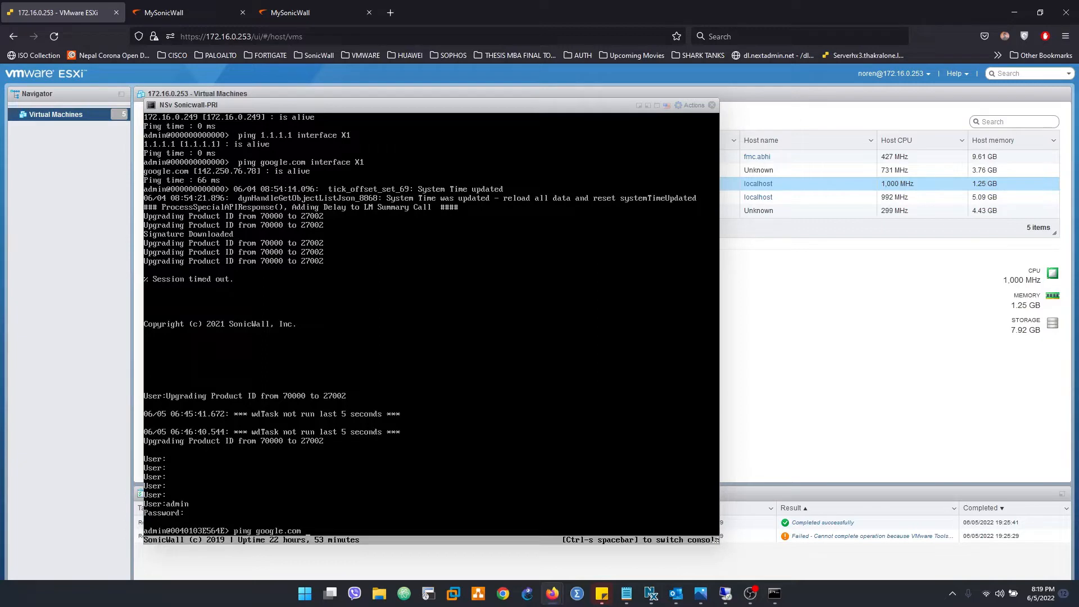
# Run 'ping google.com interface X1' on the primary firewall's console
pyautogui.write('ping google.com inter')
pyautogui.press('Tab')
pyautogui.write('X')
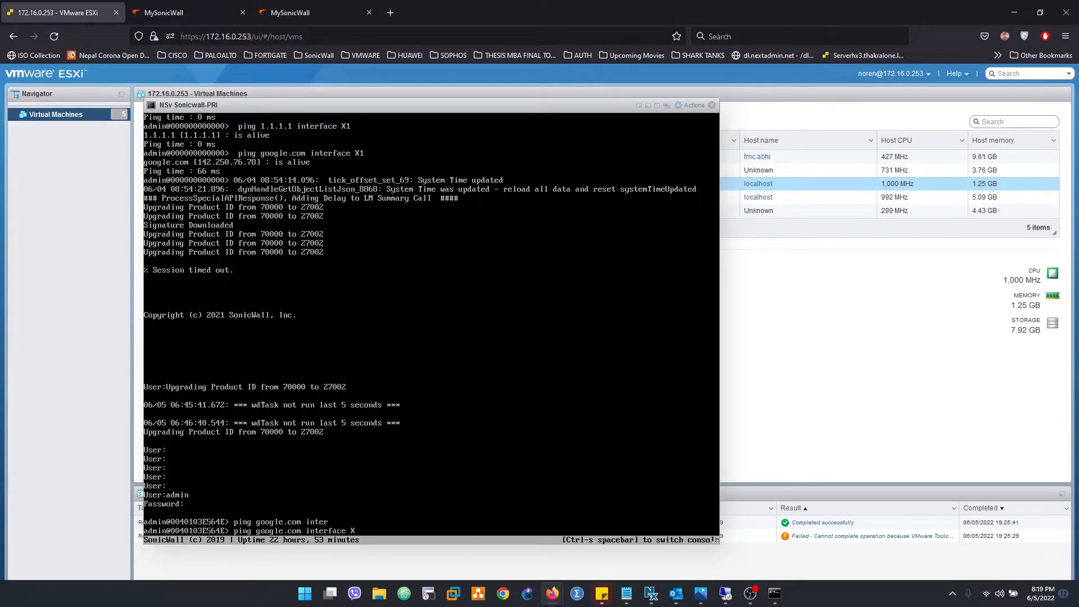
pyautogui.write('1')
pyautogui.press('Return')
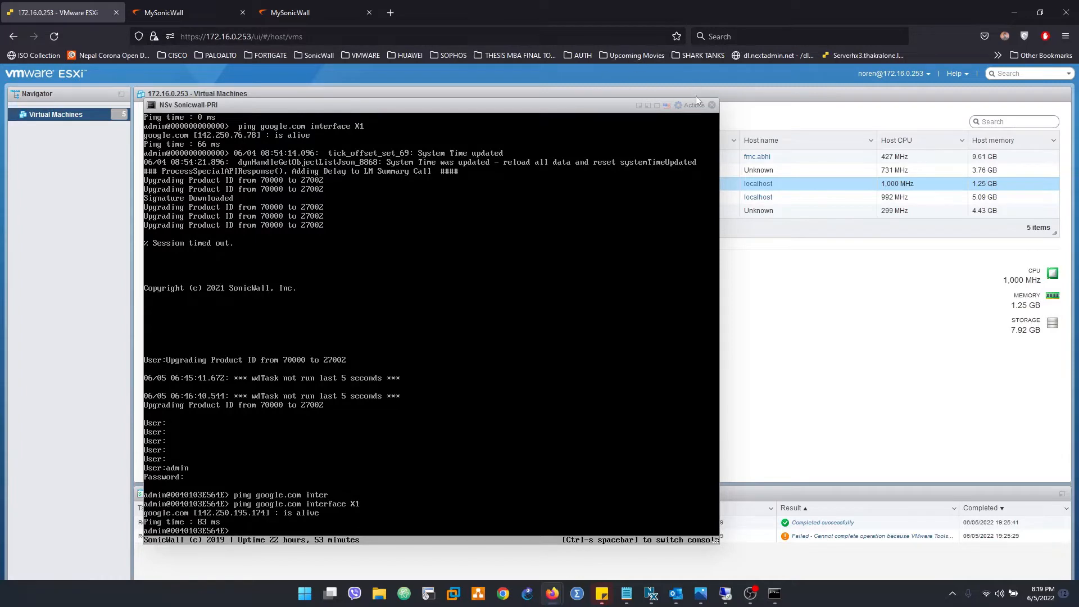
# Close the primary console and both MySonicWall browser tabs
pyautogui.click(712, 105)
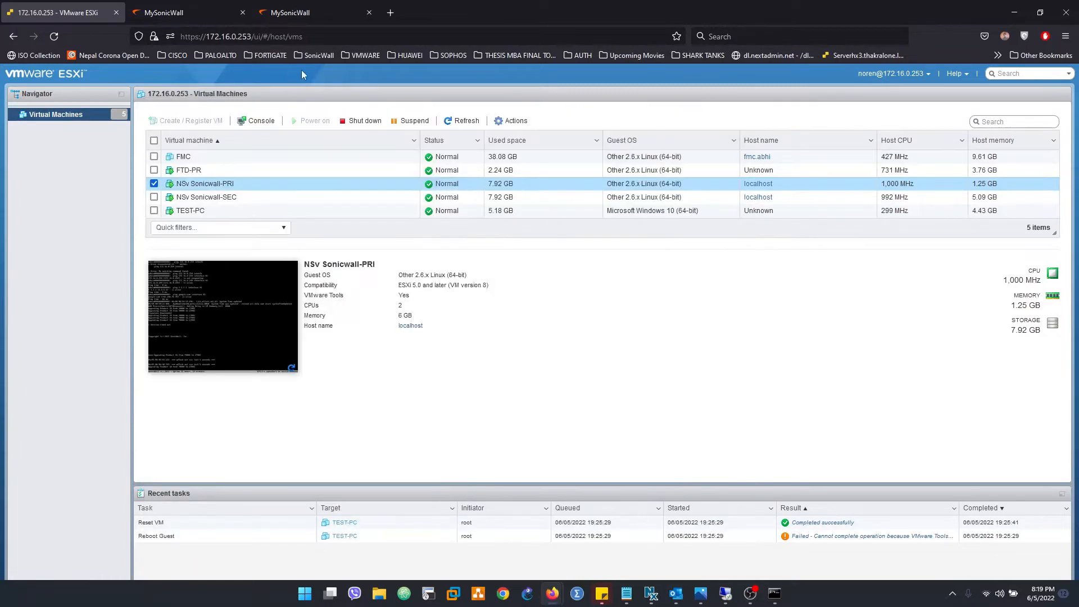
pyautogui.click(203, 6)
pyautogui.click(242, 12)
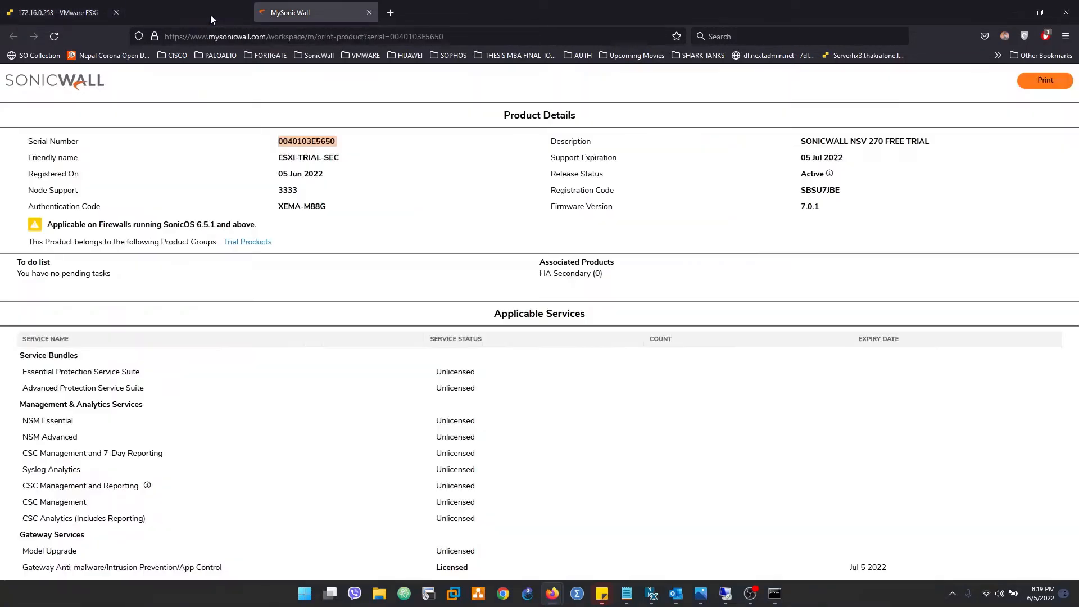
pyautogui.click(245, 12)
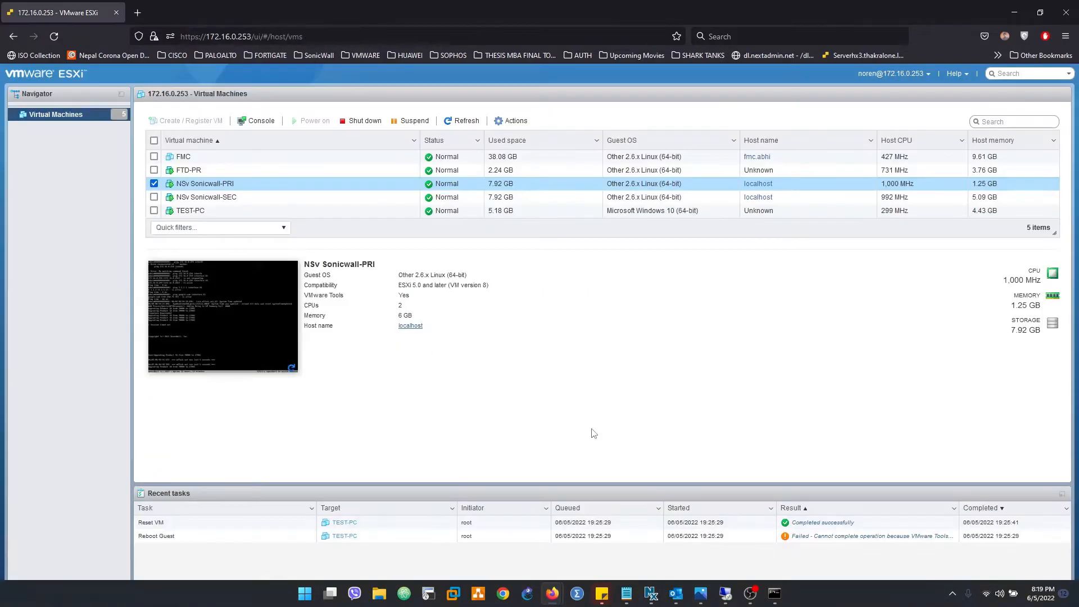
# Check the first firewall's High Availability Settings and Status pages, noting HA is disabled
pyautogui.click(732, 598)
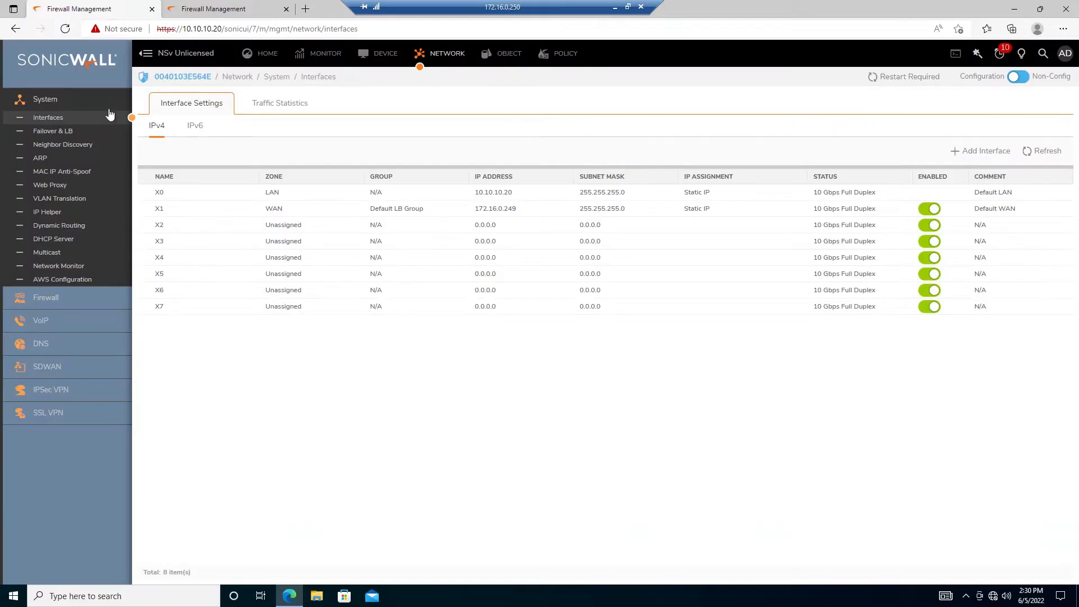
pyautogui.click(374, 59)
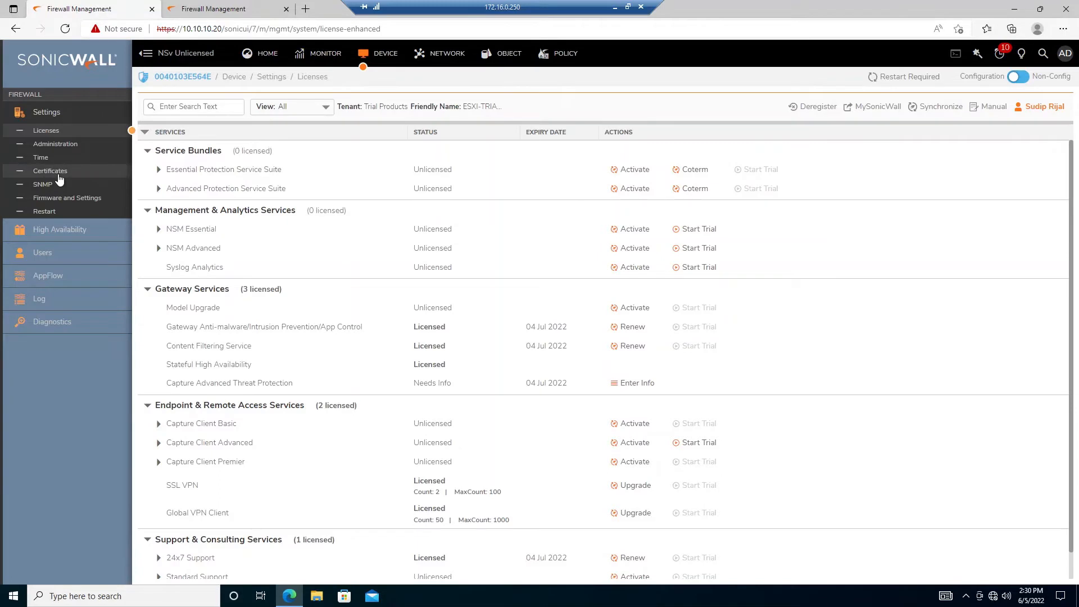
pyautogui.click(70, 231)
pyautogui.click(46, 262)
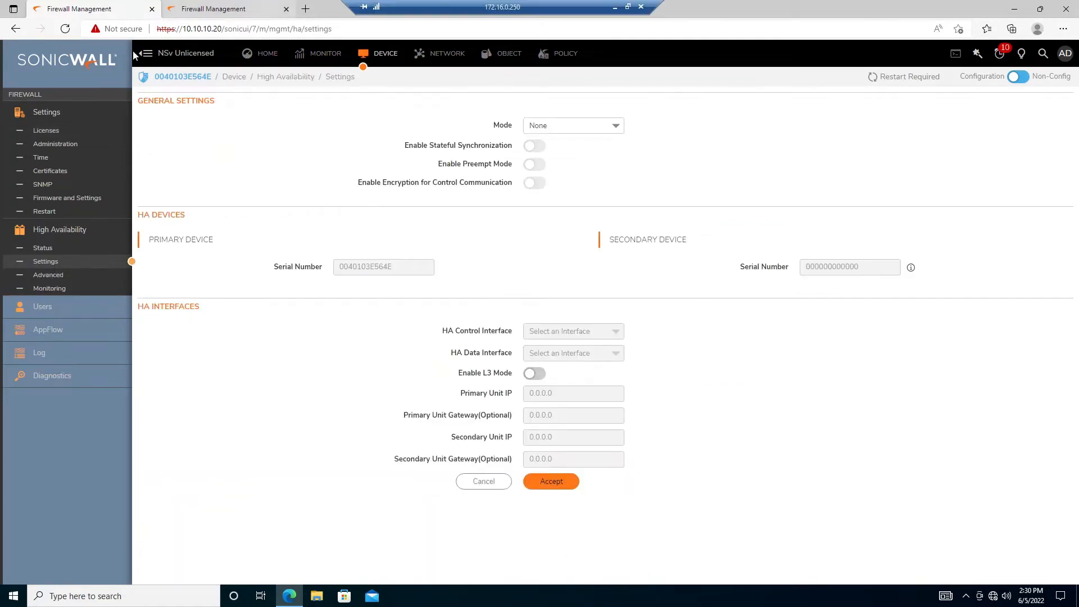
pyautogui.click(43, 248)
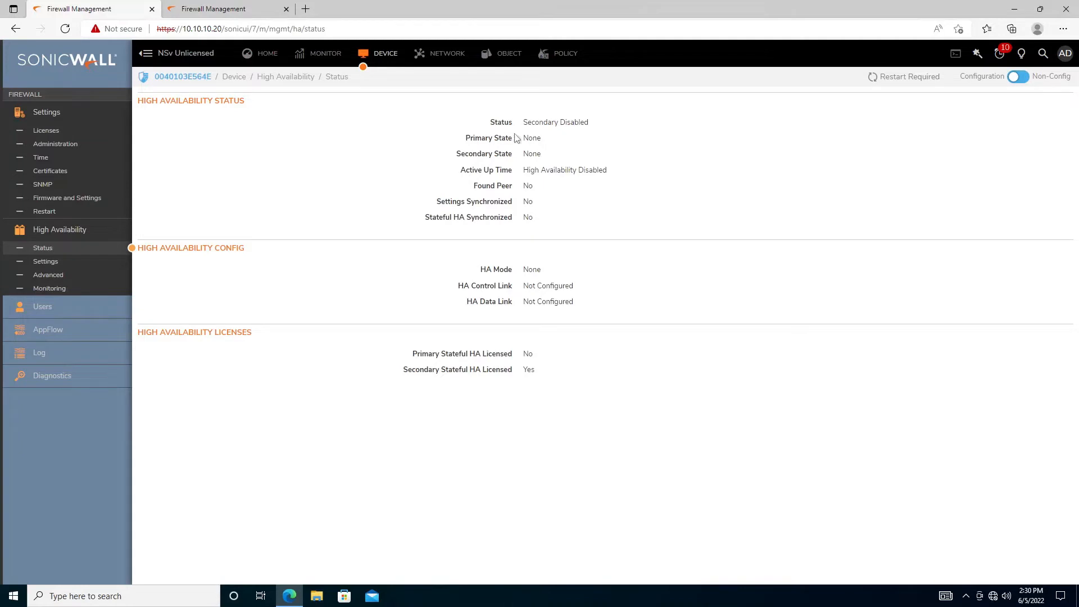
pyautogui.moveTo(517, 138); pyautogui.dragTo(558, 142)
pyautogui.click(45, 262)
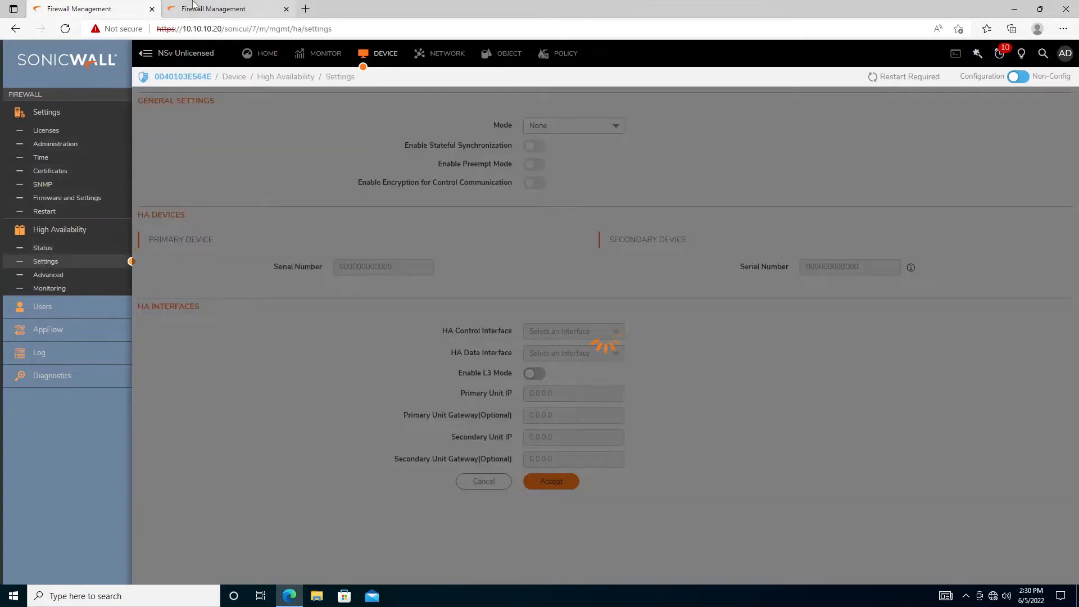
pyautogui.click(192, 7)
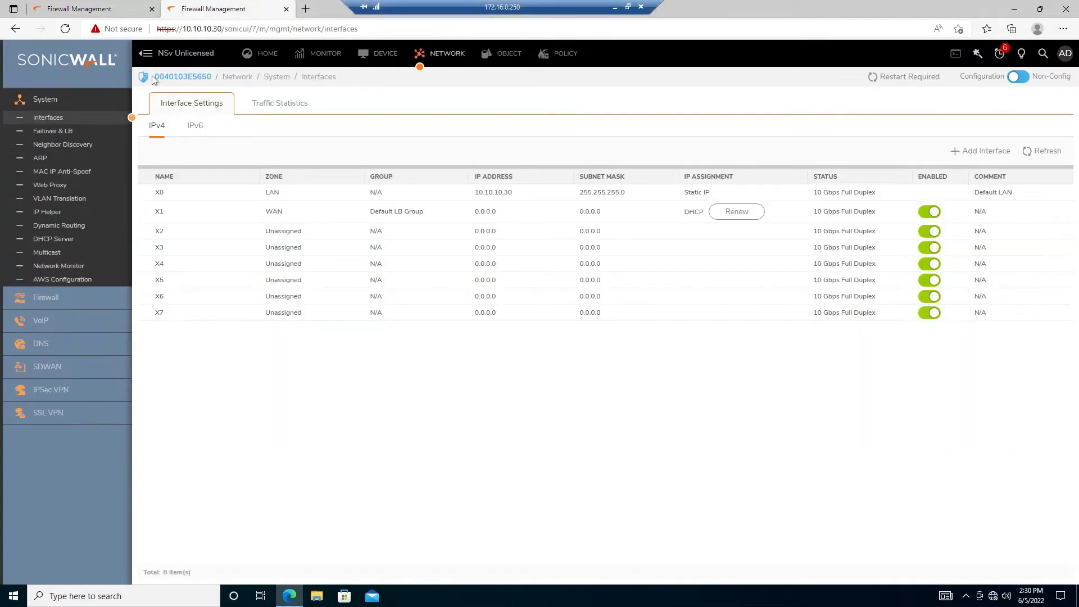
# Note the second firewall's serial number and set the HA mode to Active / Standby
pyautogui.moveTo(157, 80); pyautogui.dragTo(211, 79)
pyautogui.hotkey('ctrl', 'c')
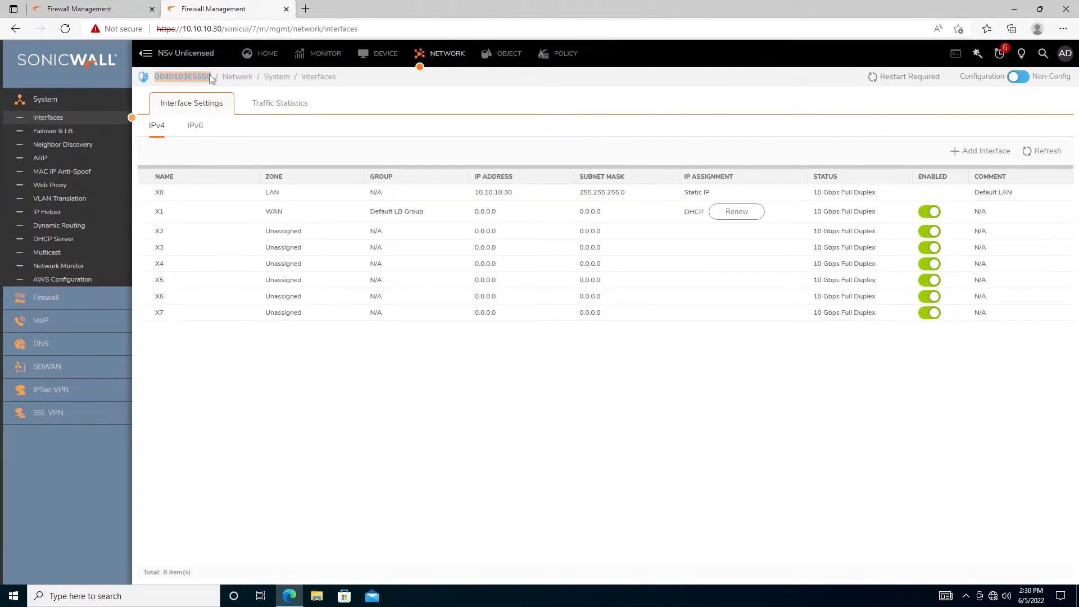
pyautogui.click(89, 6)
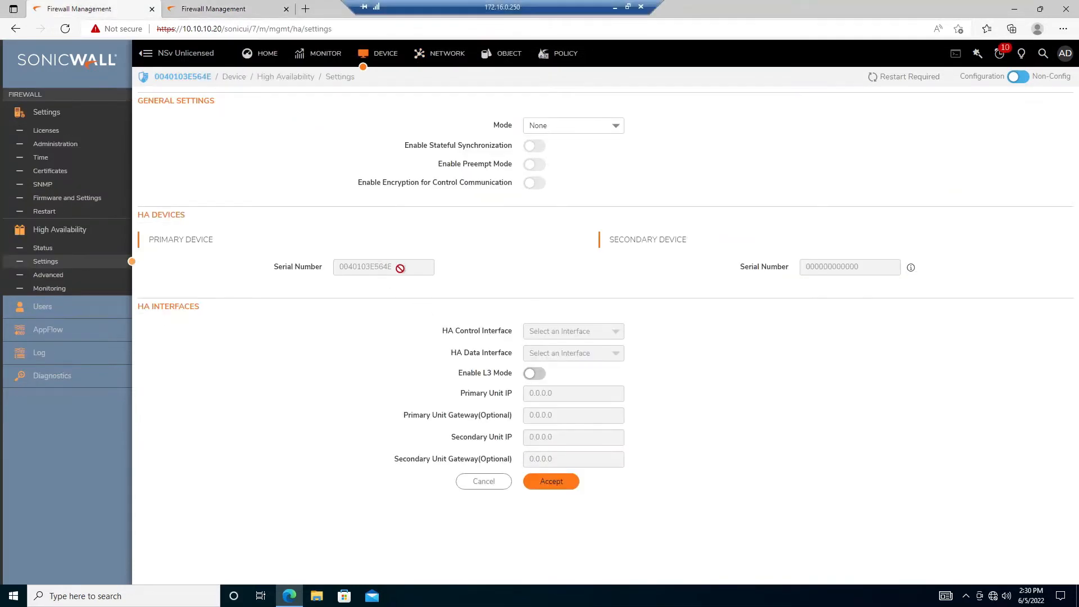
pyautogui.click(615, 129)
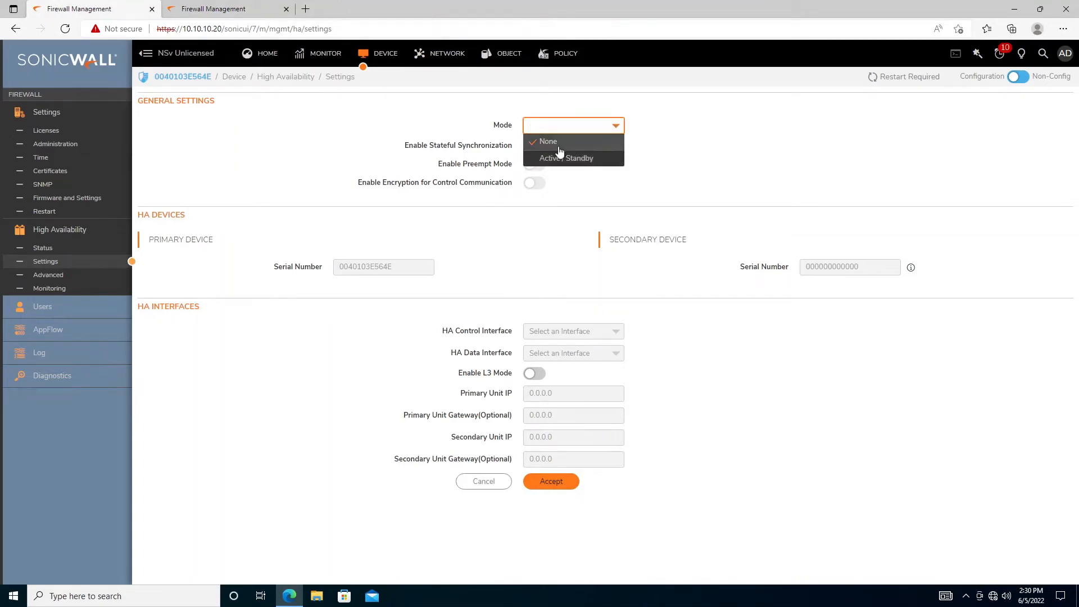
pyautogui.click(558, 158)
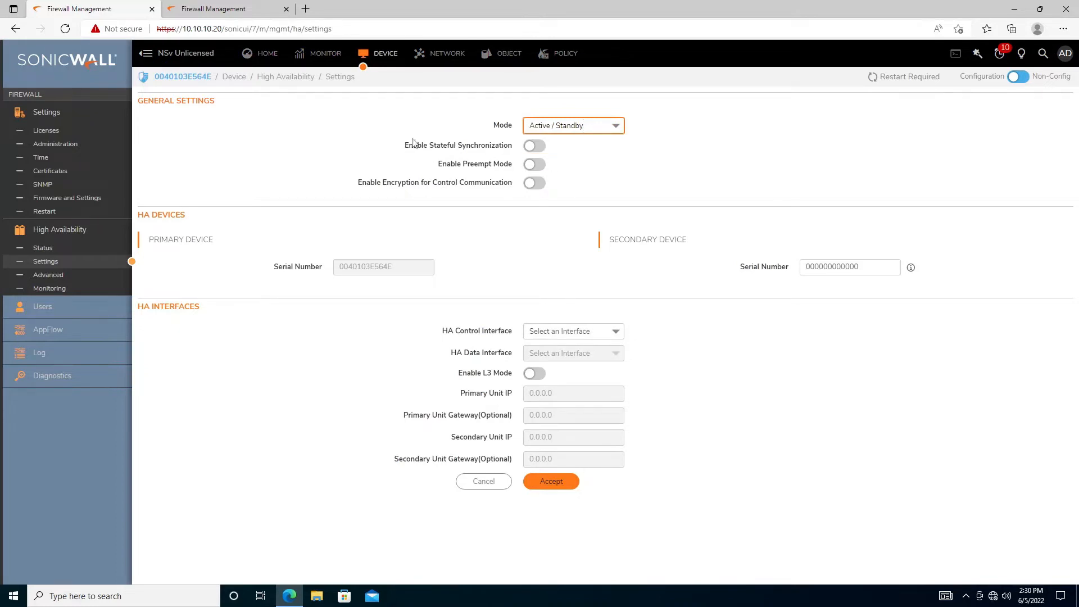
# Enable Stateful Synchronization and Preempt Mode, acknowledging the information and preempt prompts
pyautogui.moveTo(404, 146); pyautogui.dragTo(518, 151)
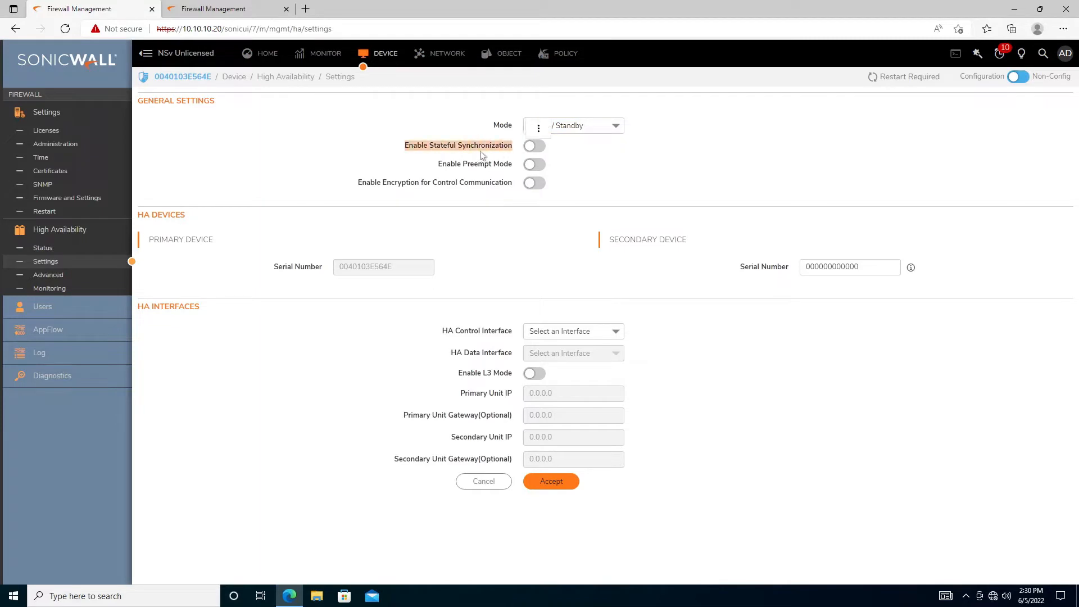
pyautogui.click(534, 146)
pyautogui.click(648, 120)
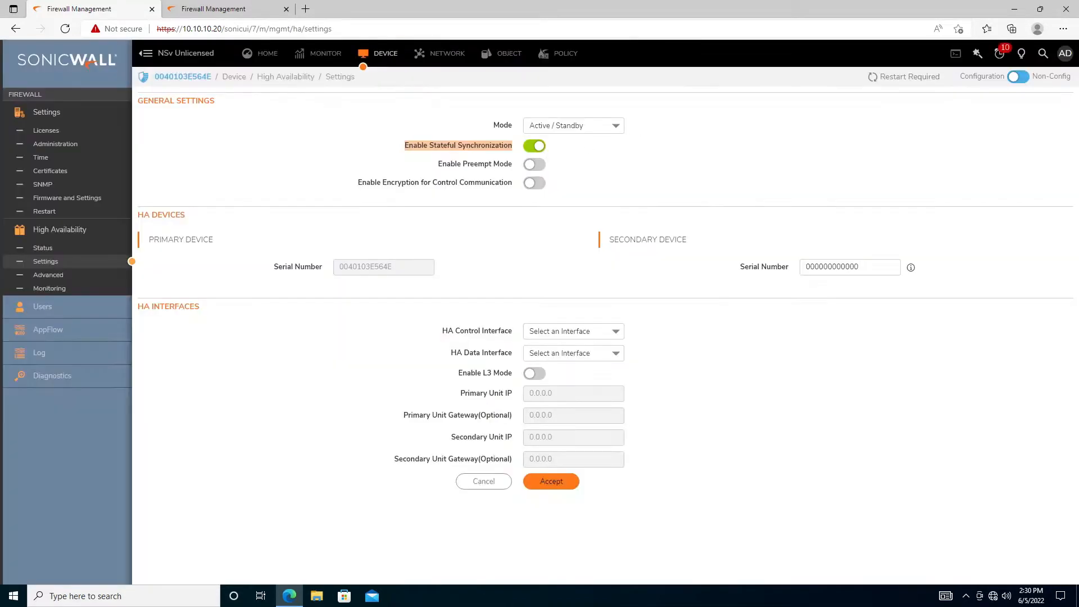
pyautogui.click(648, 148)
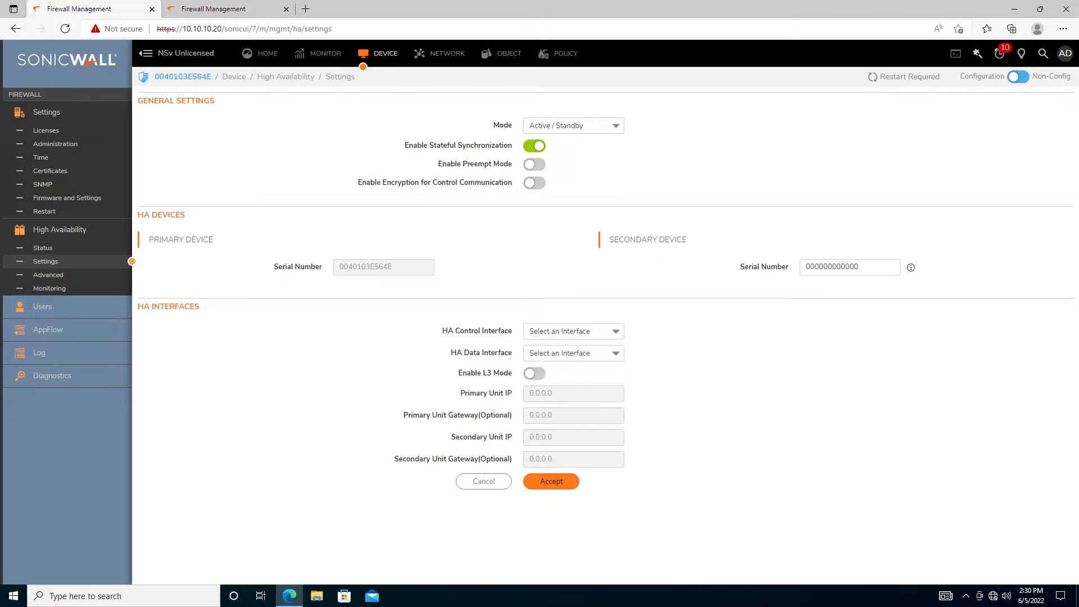
pyautogui.click(532, 165)
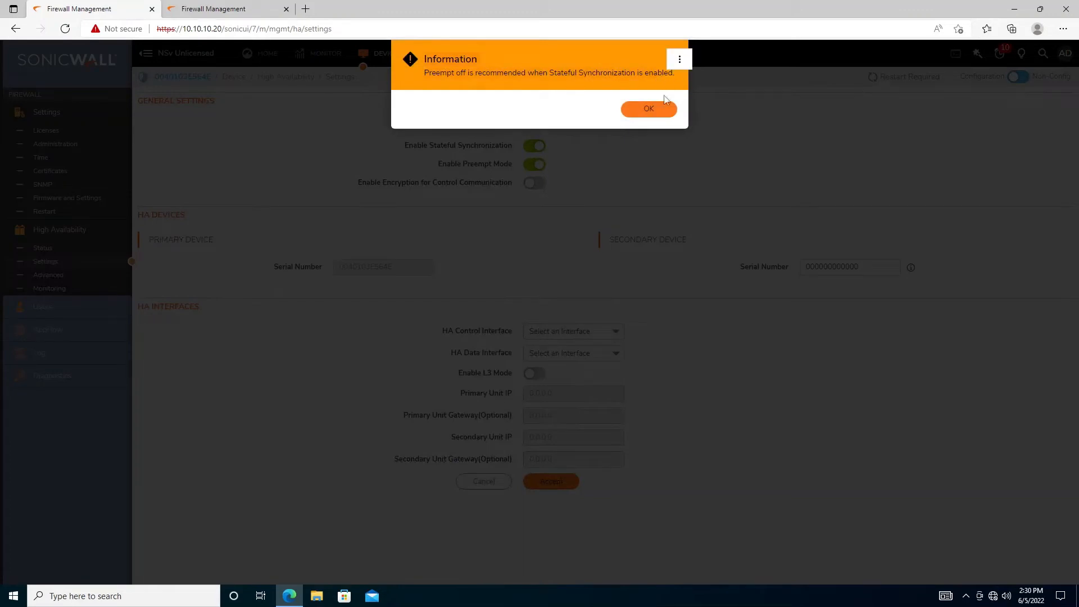
pyautogui.click(637, 112)
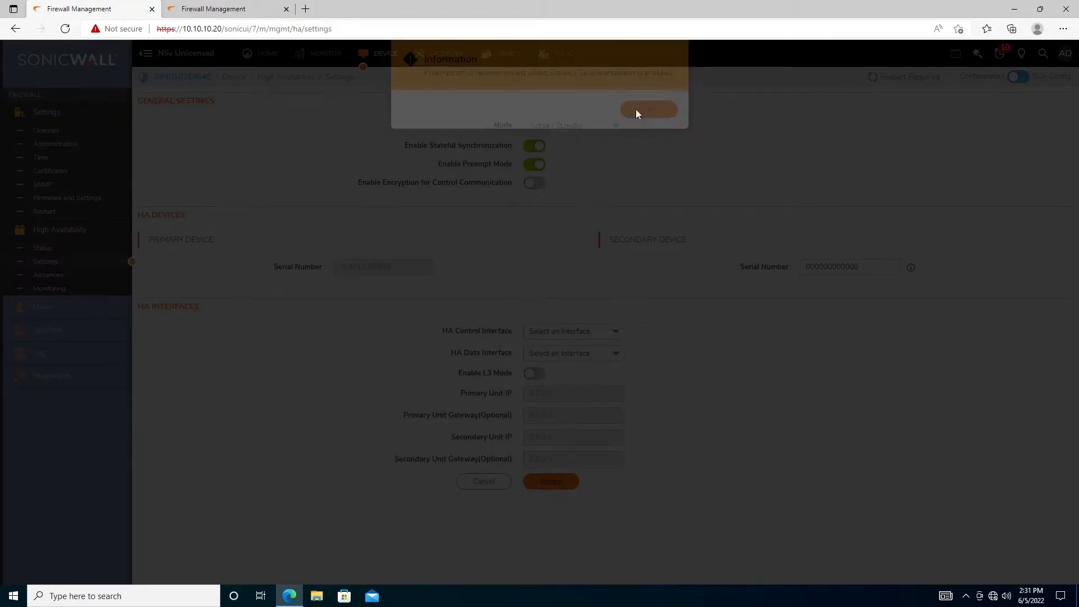
# Turn Enable Preempt Mode back off
pyautogui.click(532, 164)
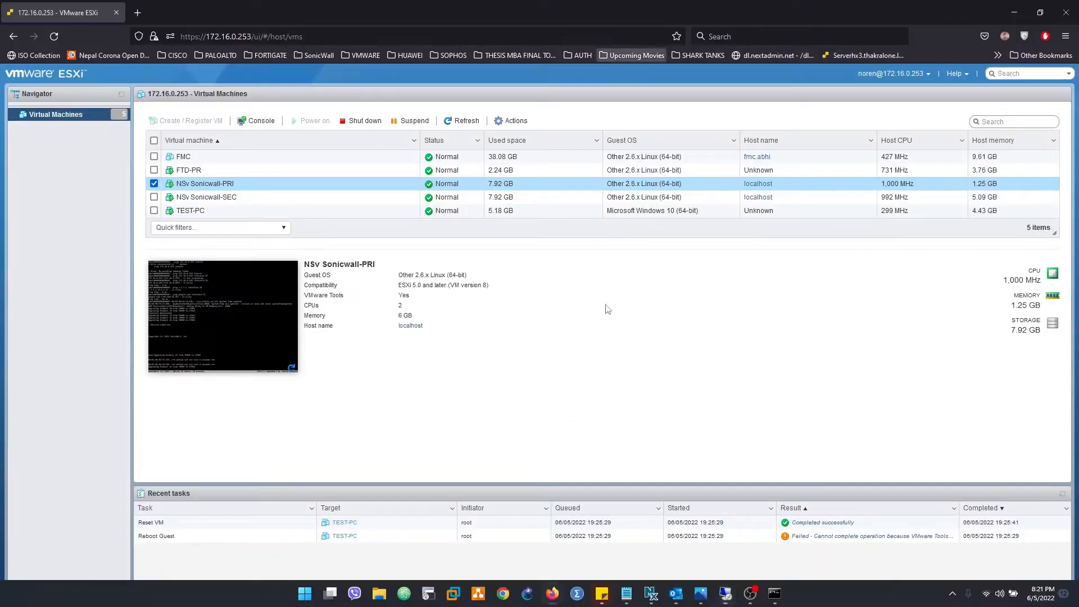
# View Sonicwall HA screenshot.png in Photos, minimize it, and return to the remote session
pyautogui.click(700, 593)
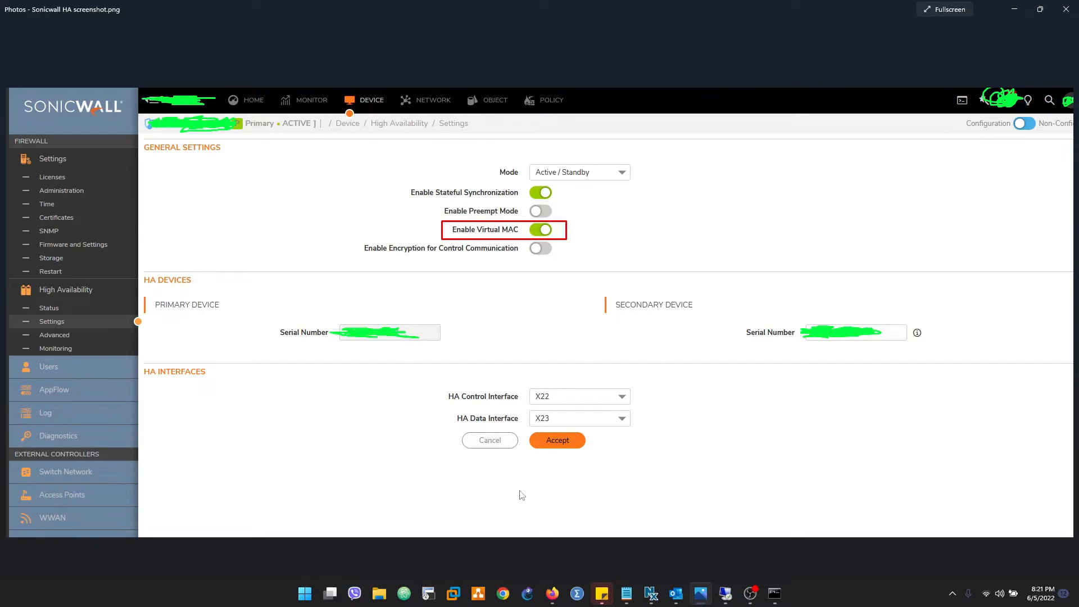
pyautogui.click(1015, 9)
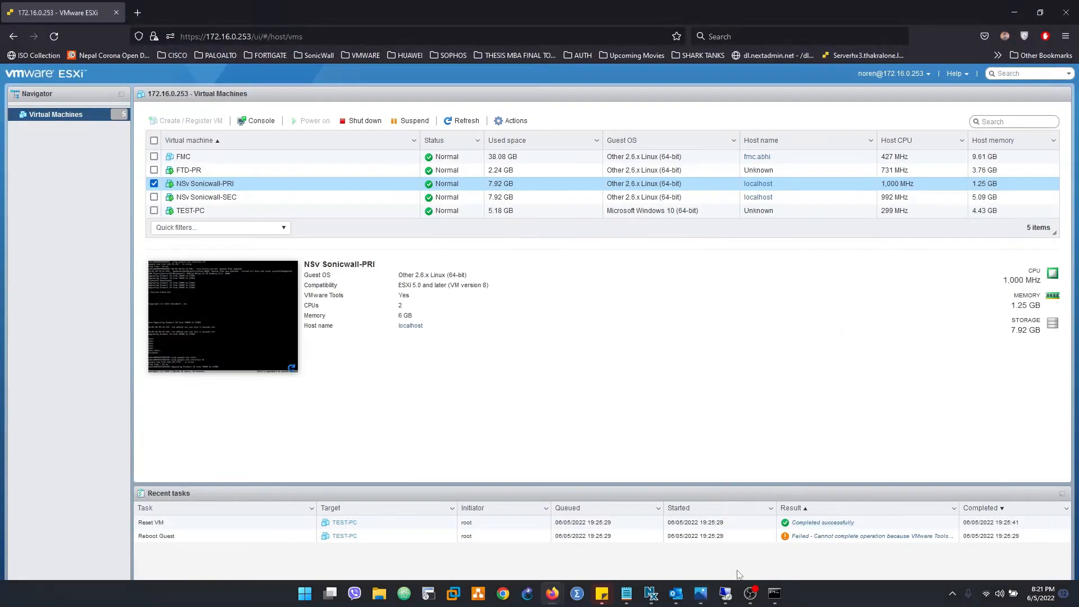
pyautogui.click(729, 600)
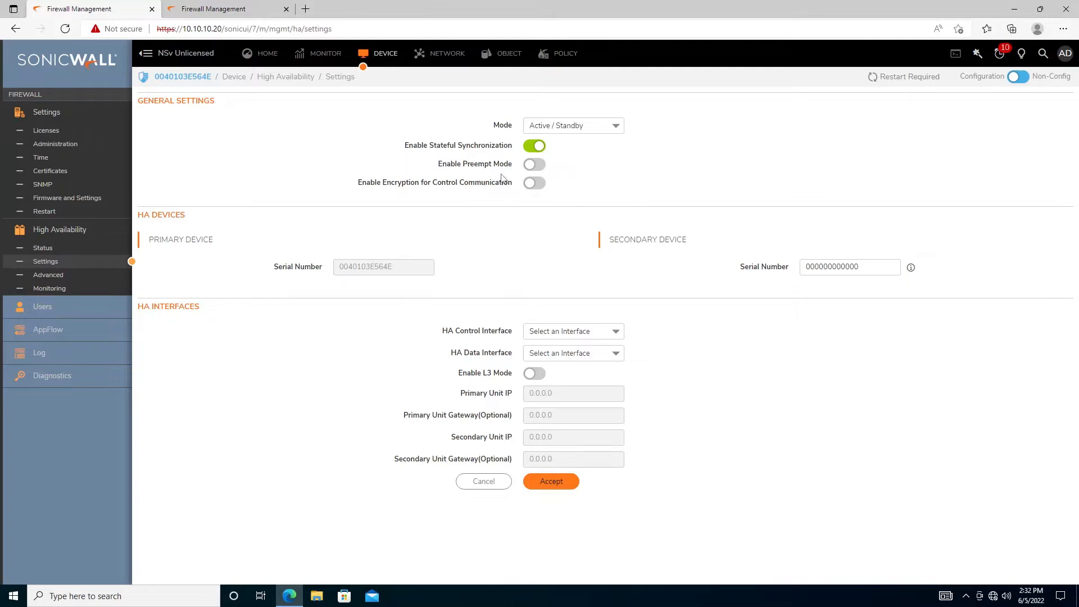
# Copy the second firewall's serial number into the Secondary Serial Number field
pyautogui.click(831, 268)
pyautogui.click(228, 6)
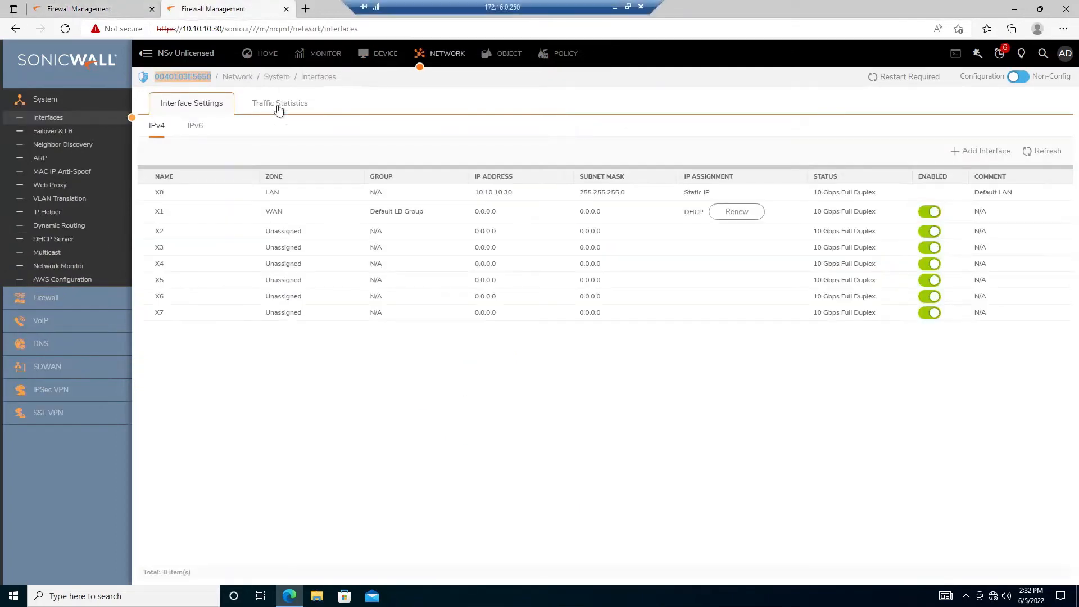
pyautogui.rightClick(191, 77)
pyautogui.click(210, 90)
pyautogui.click(90, 8)
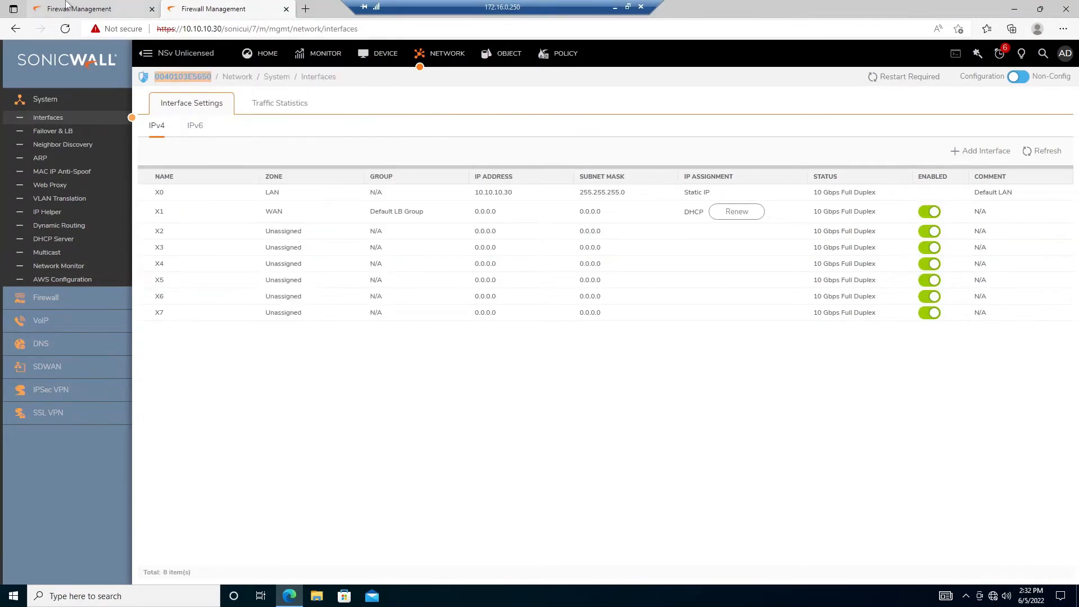
pyautogui.hotkey('ctrl', 'a')
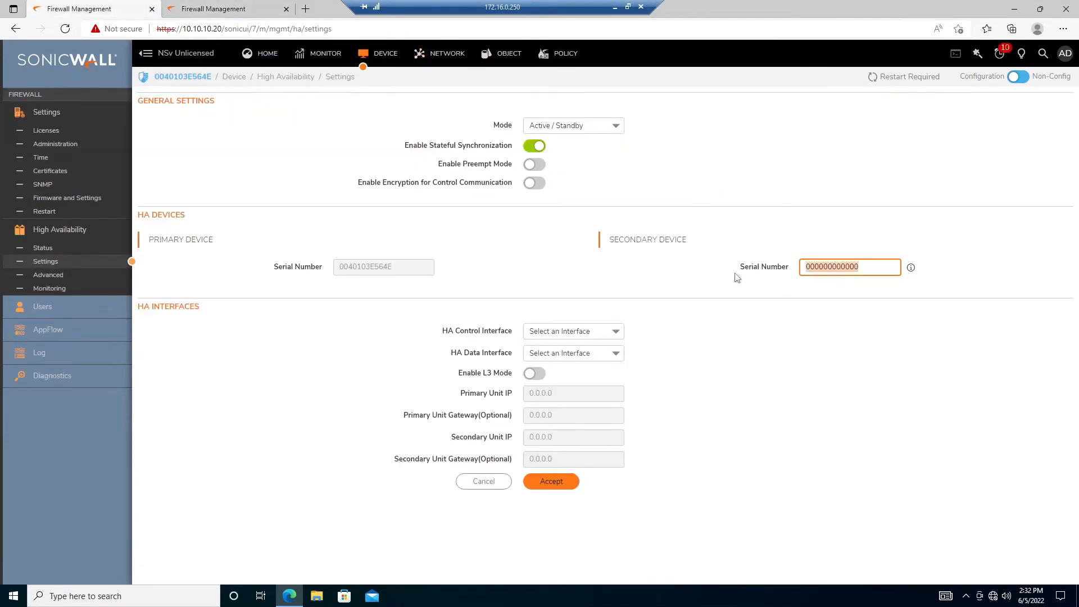
pyautogui.hotkey('ctrl', 'v')
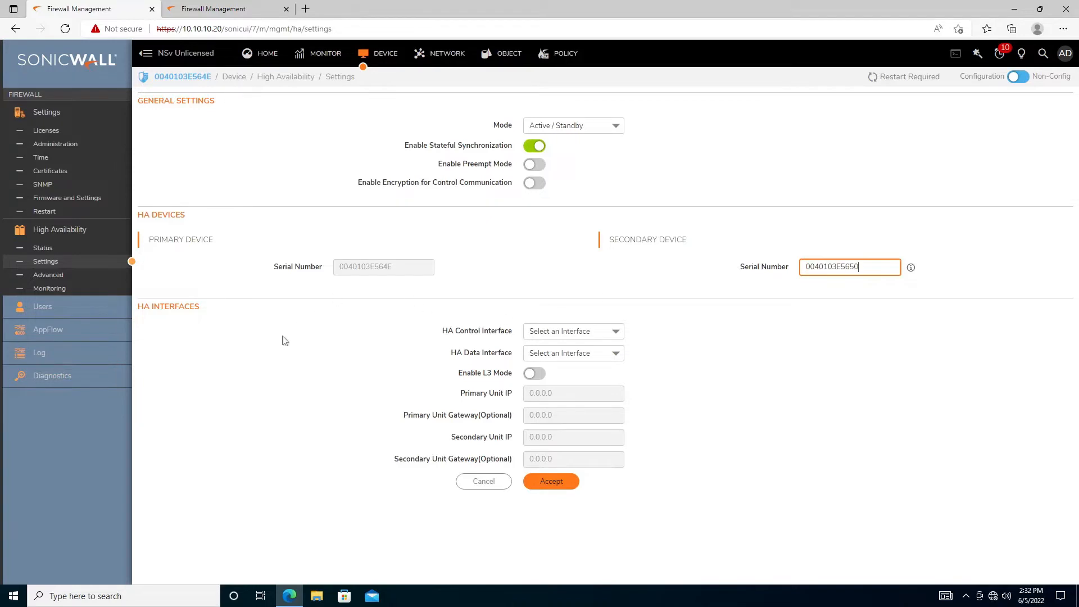
# Choose X7 for both the HA Control and HA Data interfaces and apply the settings
pyautogui.click(615, 332)
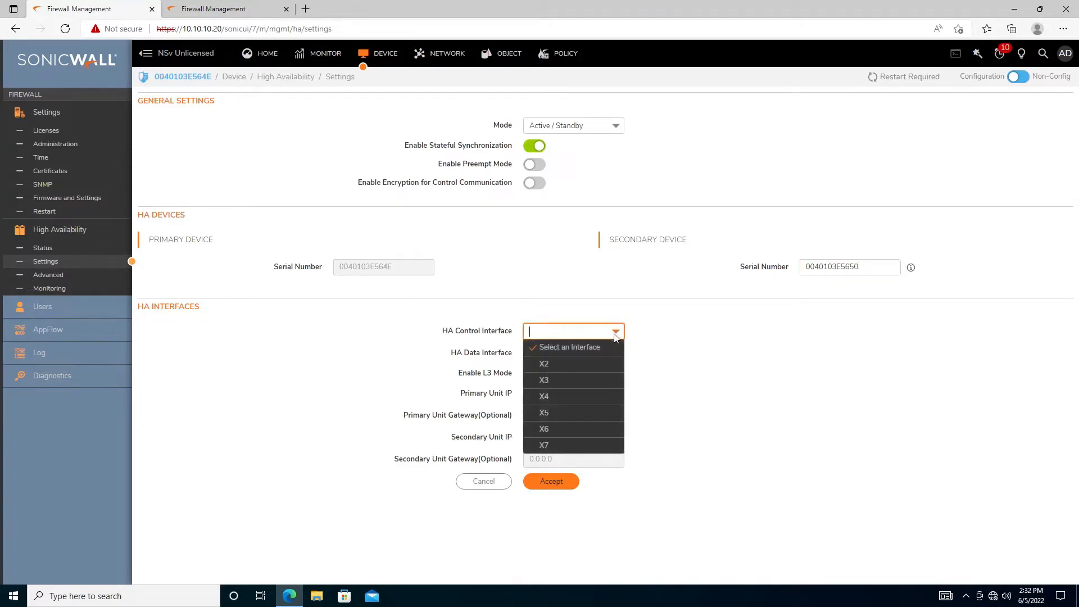
pyautogui.click(548, 446)
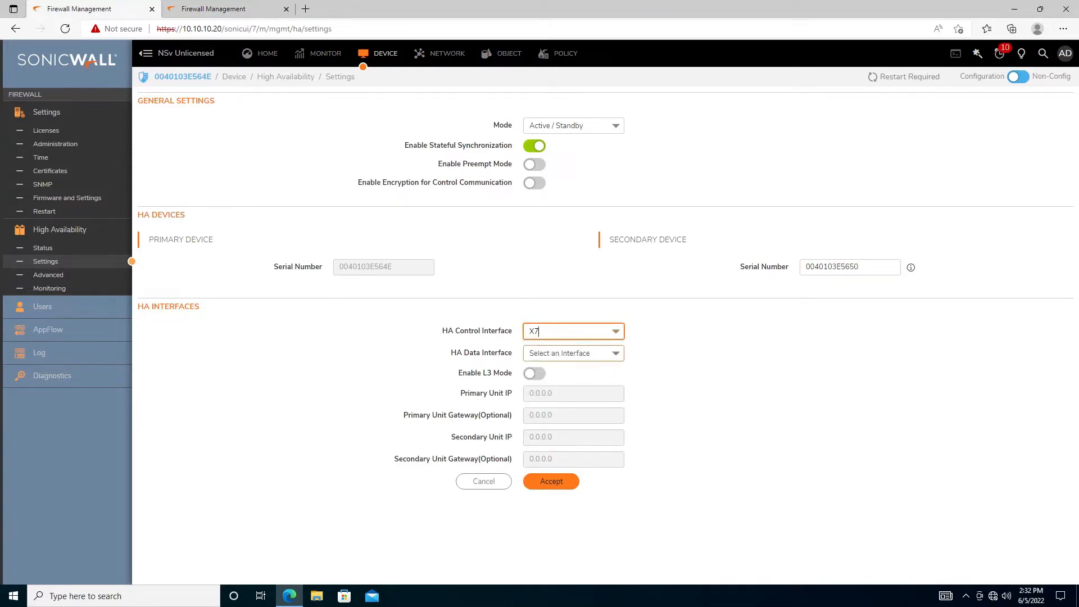
pyautogui.click(616, 358)
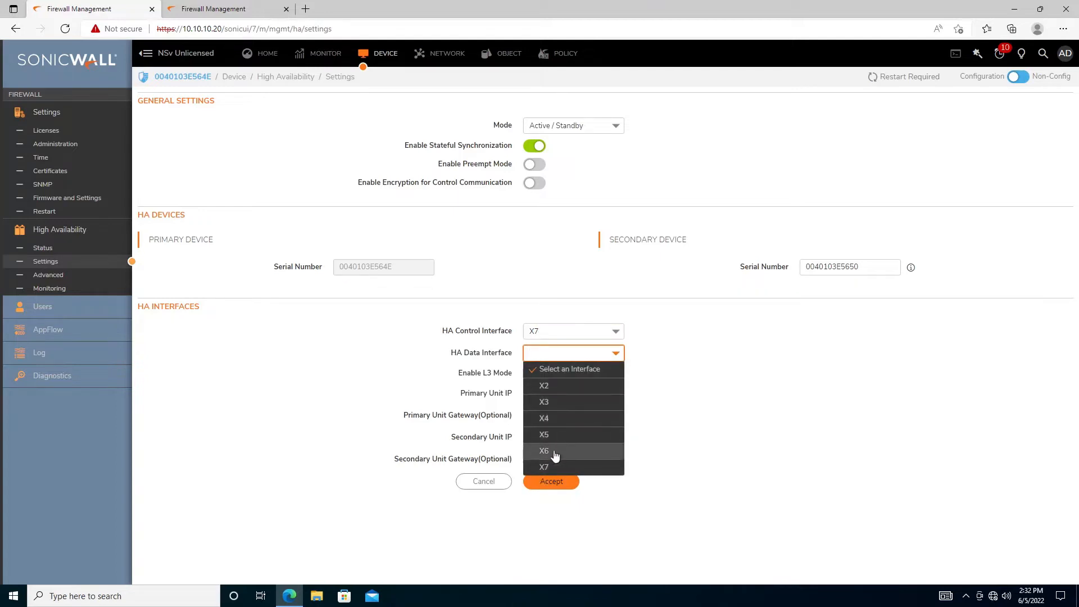
pyautogui.click(615, 333)
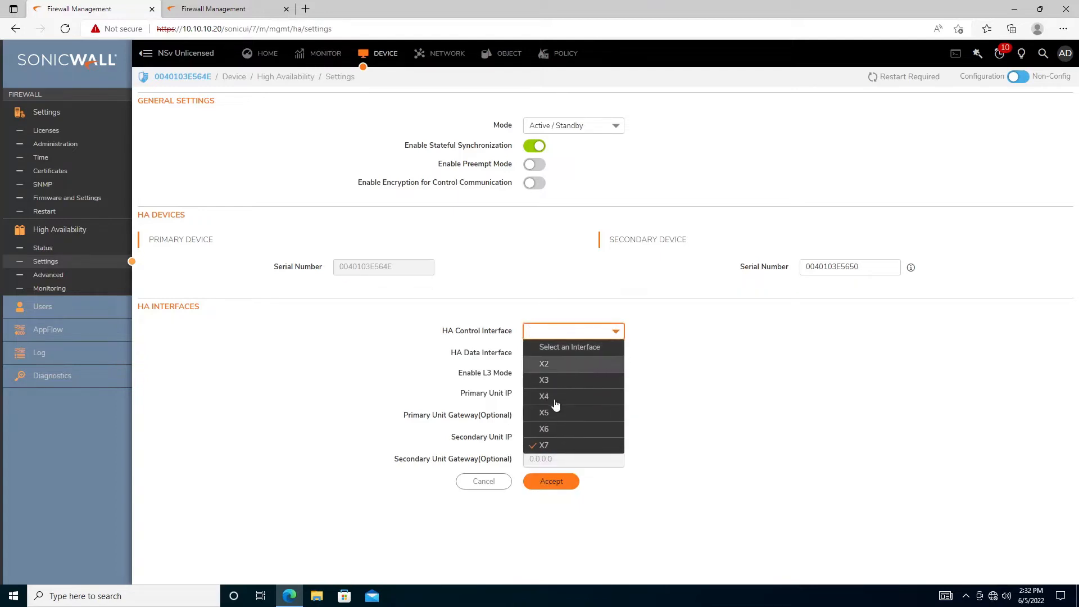
pyautogui.click(615, 354)
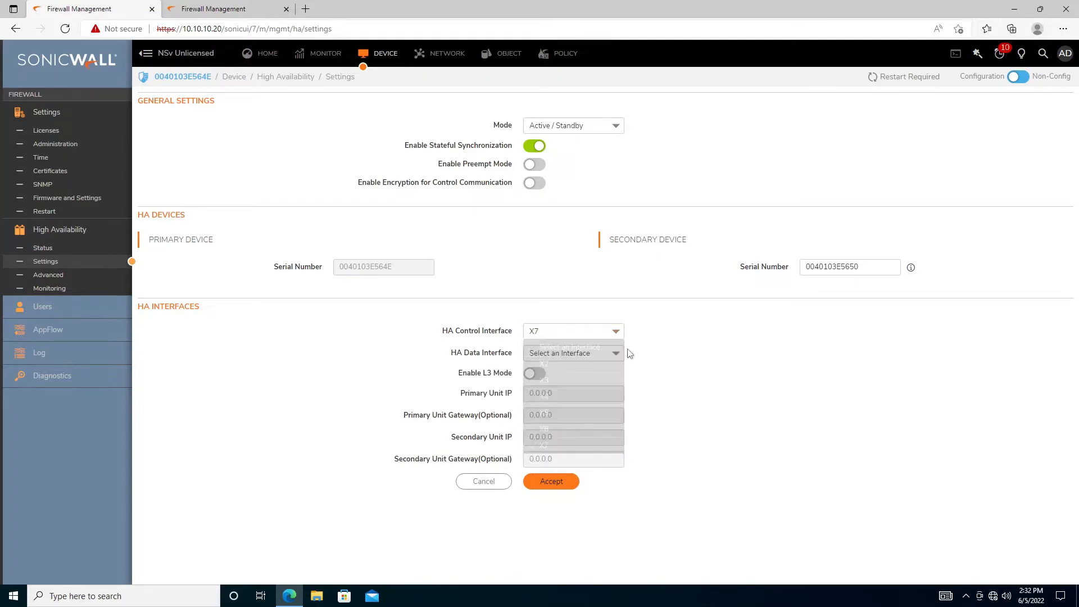
pyautogui.click(612, 357)
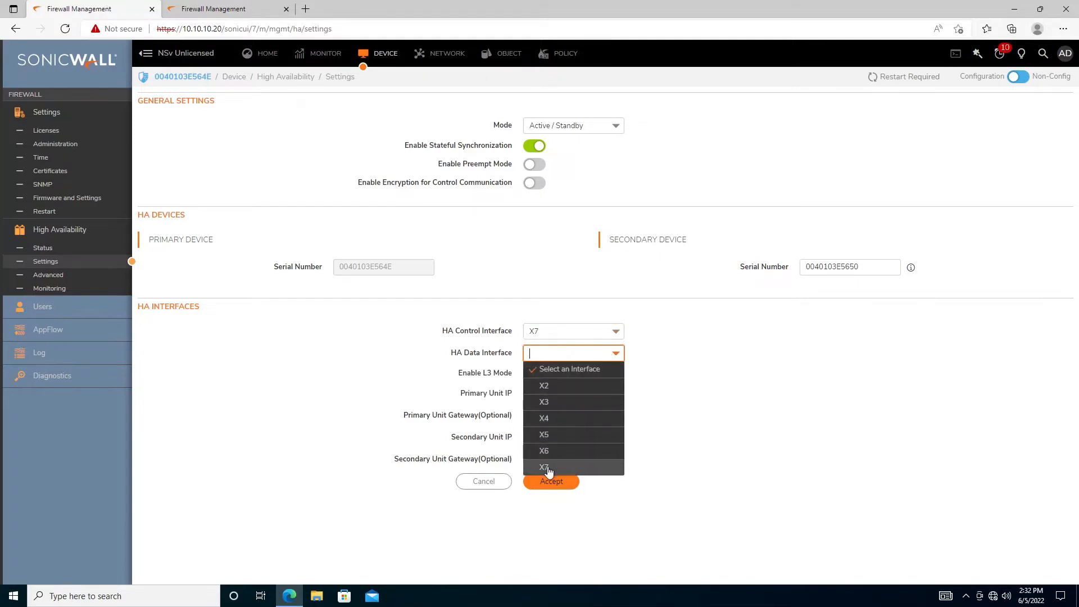
pyautogui.click(550, 469)
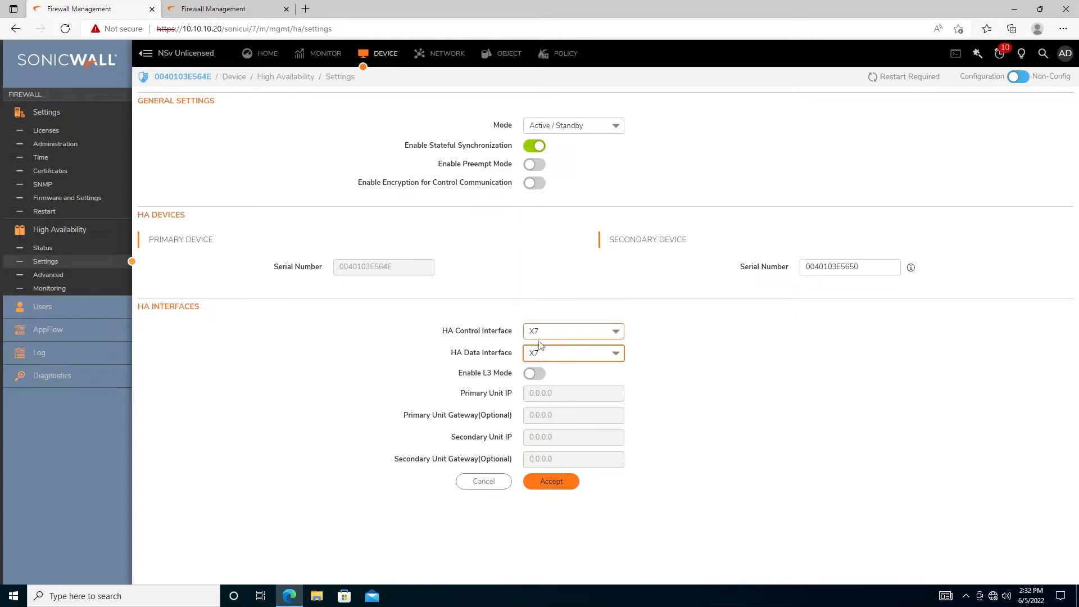
pyautogui.click(556, 482)
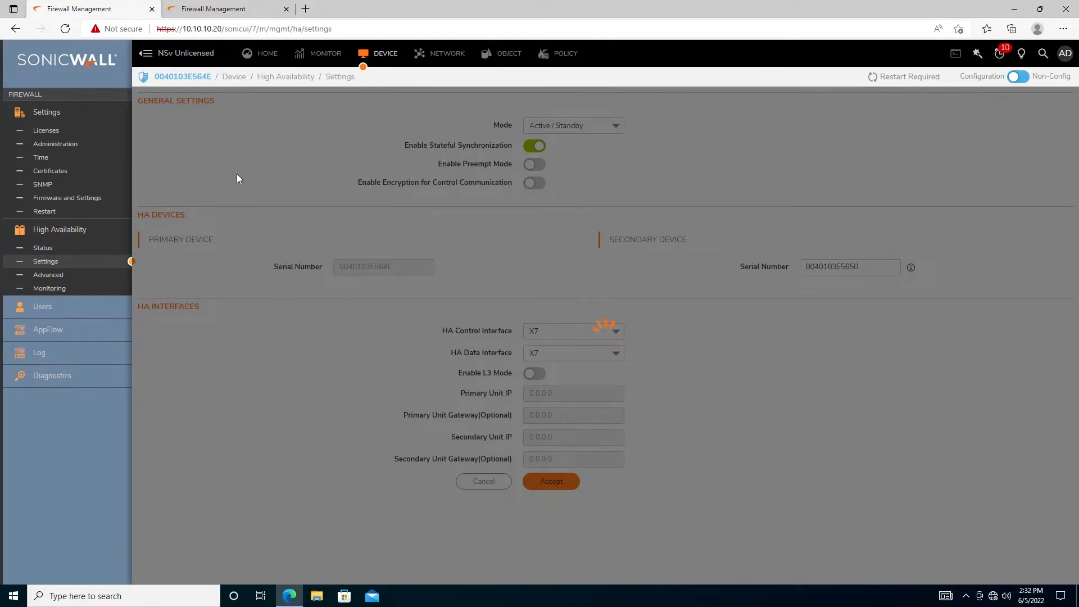
# Accept the primary's Active/Standby HA settings, dismiss the success banner, and view 10.10.10.30's Interfaces
pyautogui.moveTo(159, 77); pyautogui.dragTo(221, 80)
pyautogui.click(173, 79)
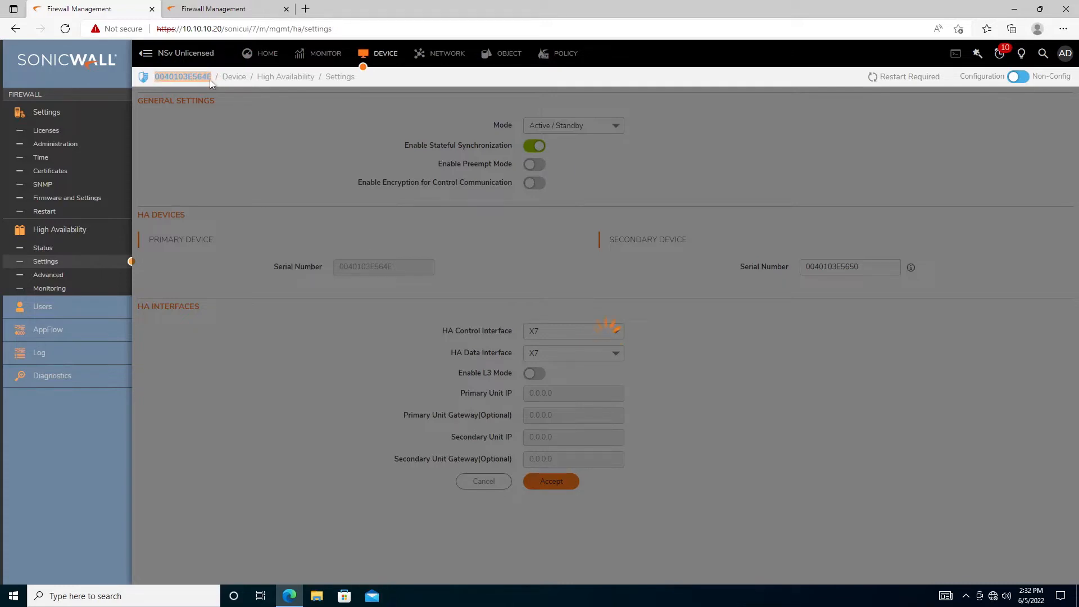
pyautogui.click(350, 160)
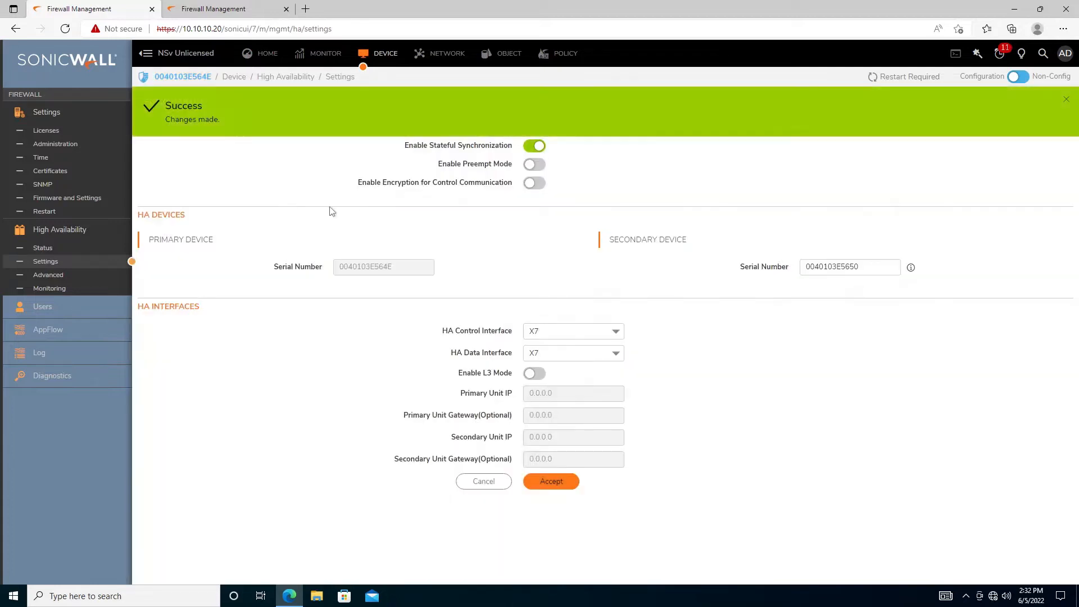
pyautogui.click(1066, 103)
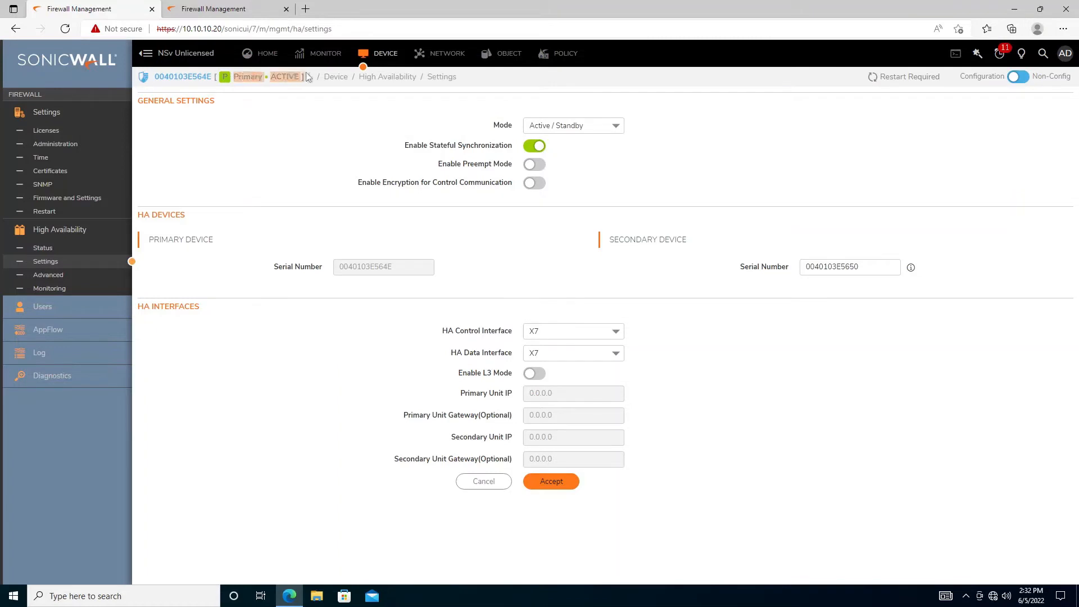
pyautogui.click(214, 8)
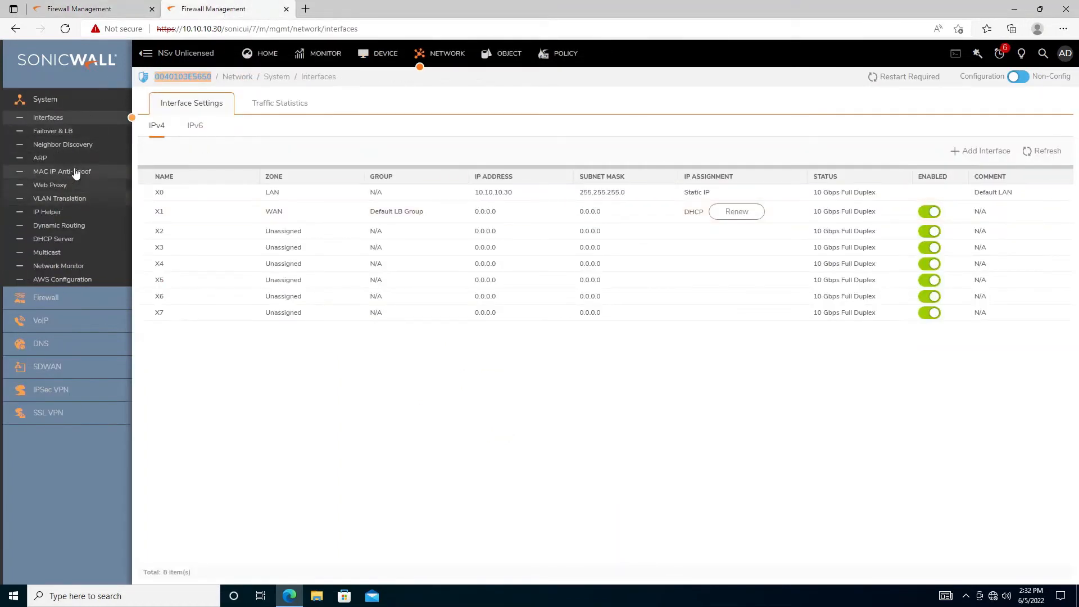
# Open the 10.10.10.30 firewall's Device settings and expand its High Availability section
pyautogui.click(383, 56)
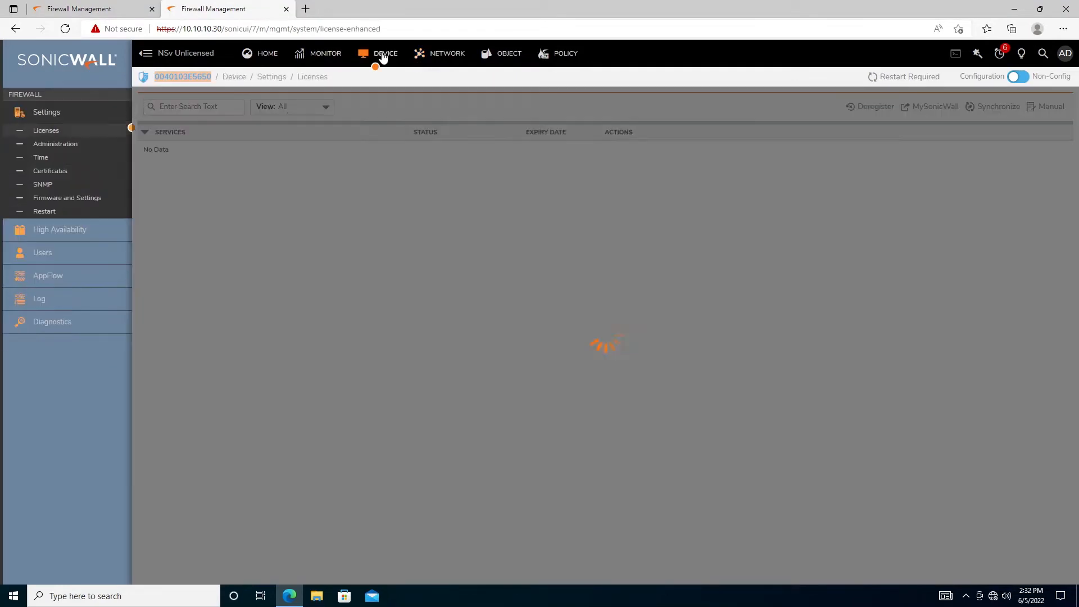
pyautogui.click(90, 9)
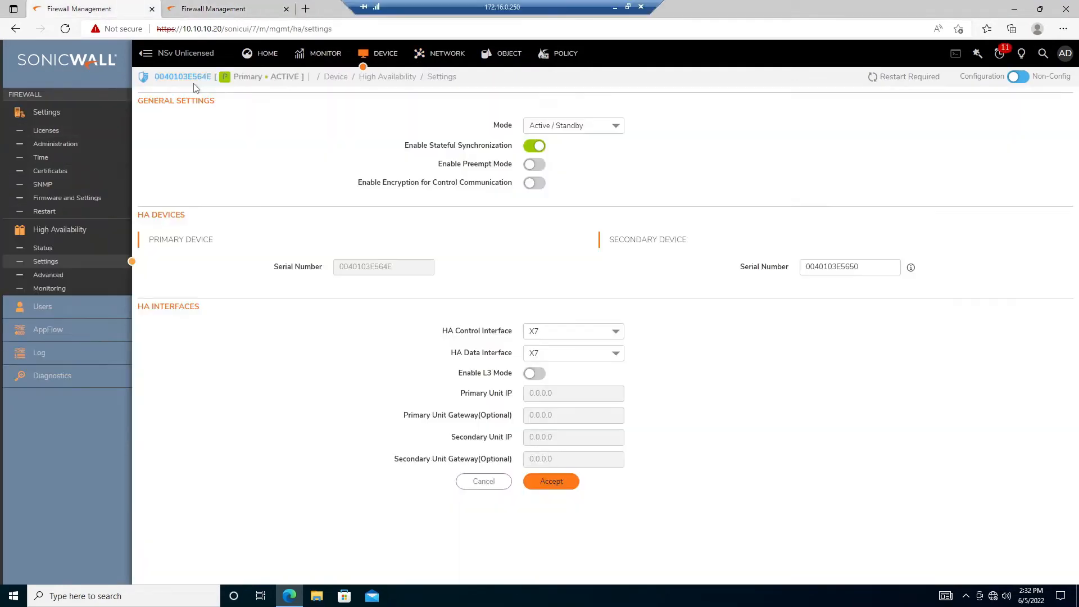
pyautogui.moveTo(154, 76); pyautogui.dragTo(214, 75)
pyautogui.click(214, 9)
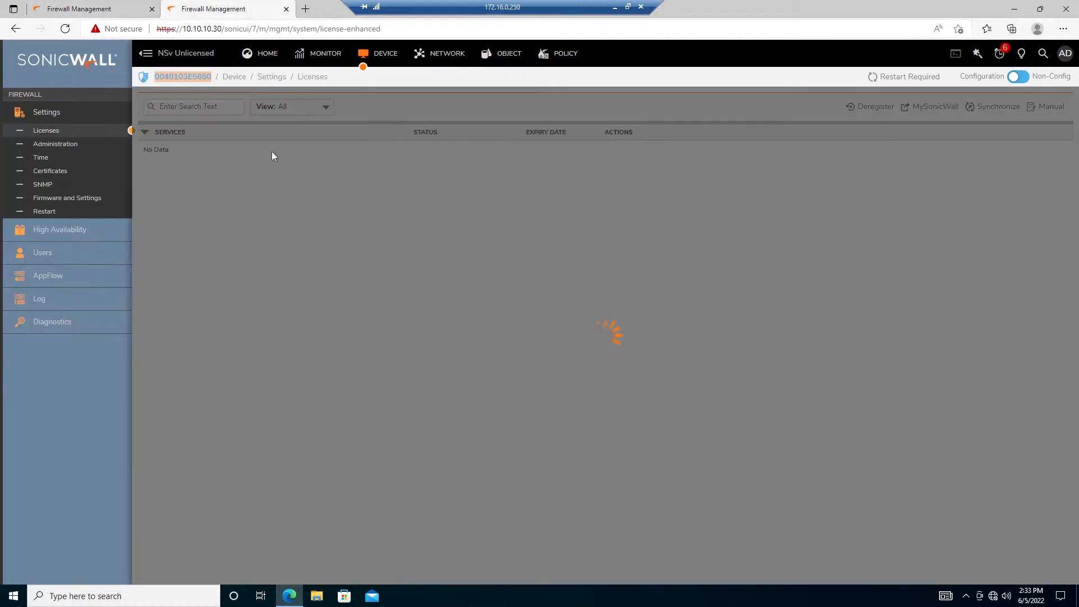
pyautogui.click(70, 235)
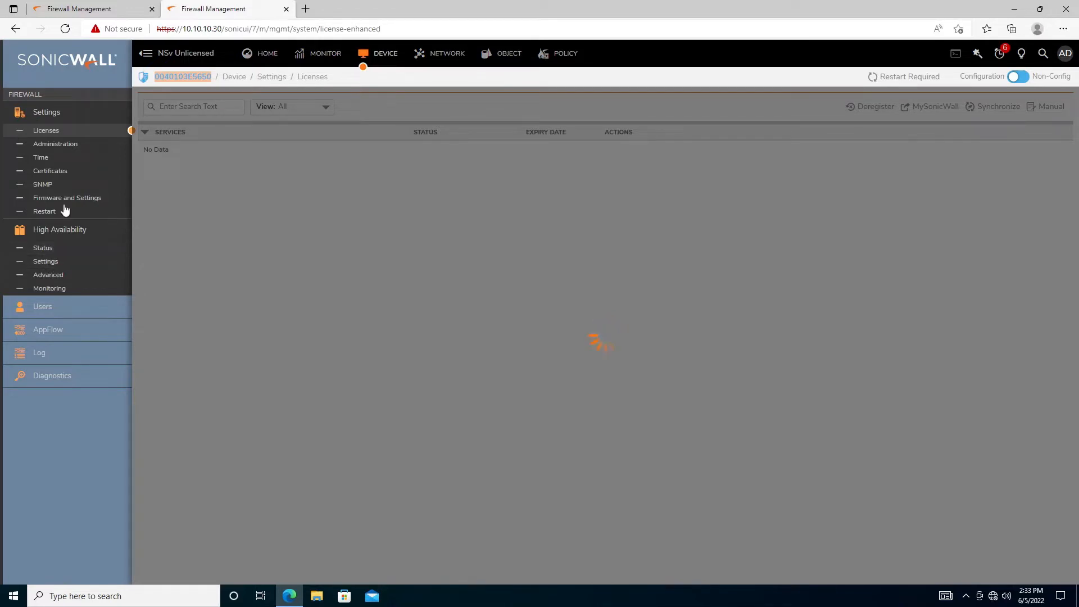
# Check the 10.10.10.20 HA Status page, where Secondary State reads None
pyautogui.click(72, 8)
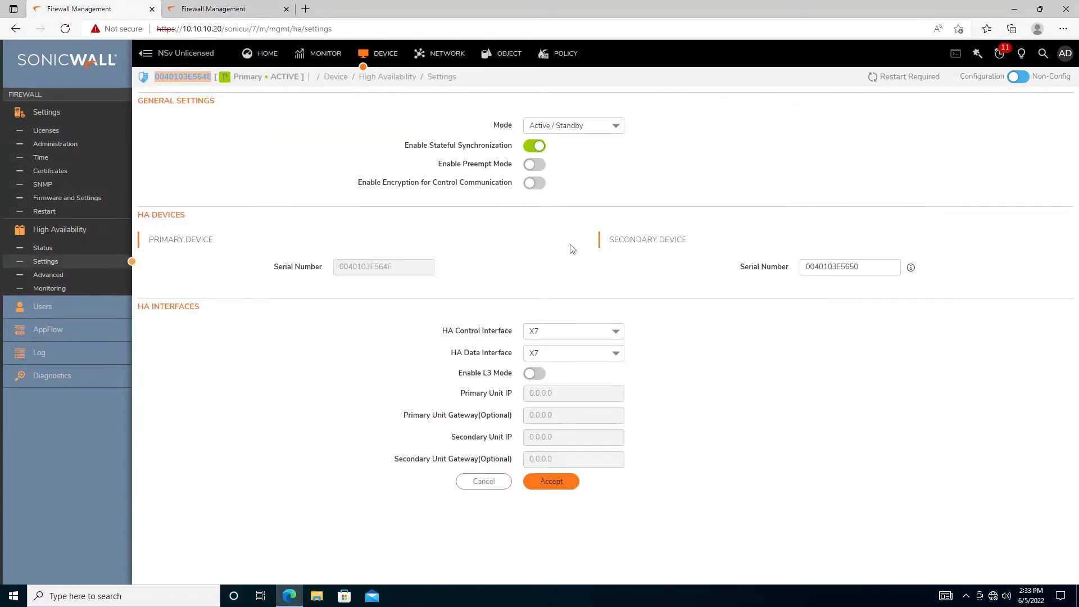
pyautogui.click(43, 248)
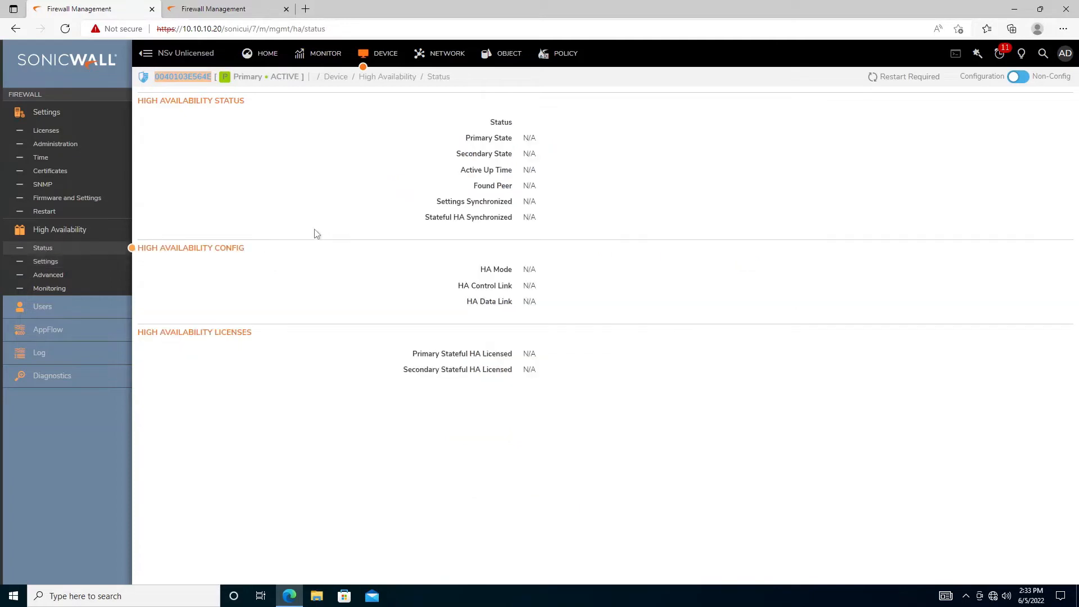
pyautogui.moveTo(520, 155); pyautogui.dragTo(551, 154)
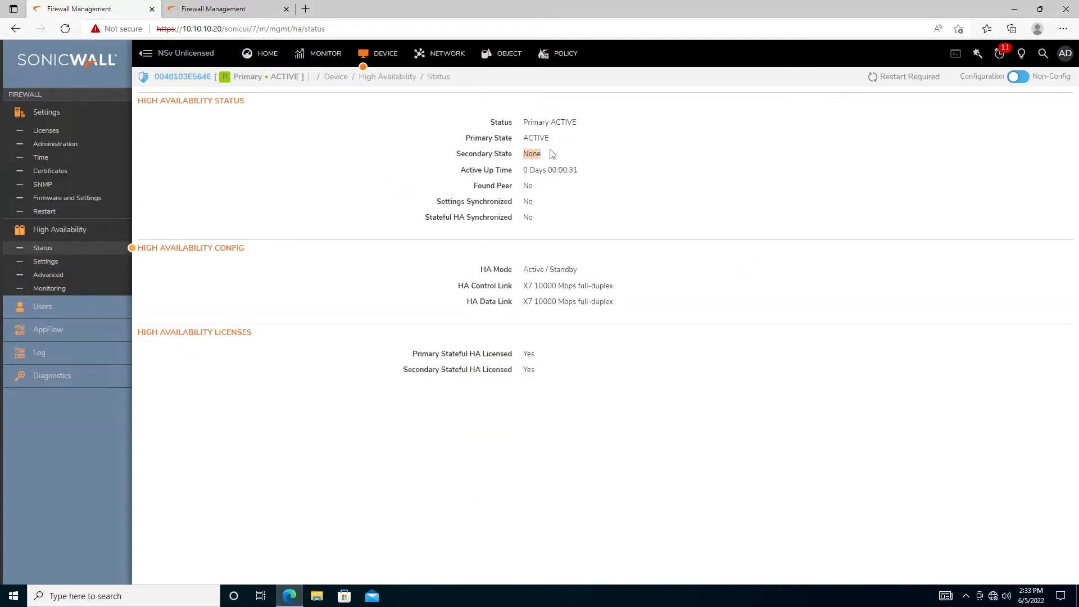
pyautogui.click(379, 183)
pyautogui.click(213, 8)
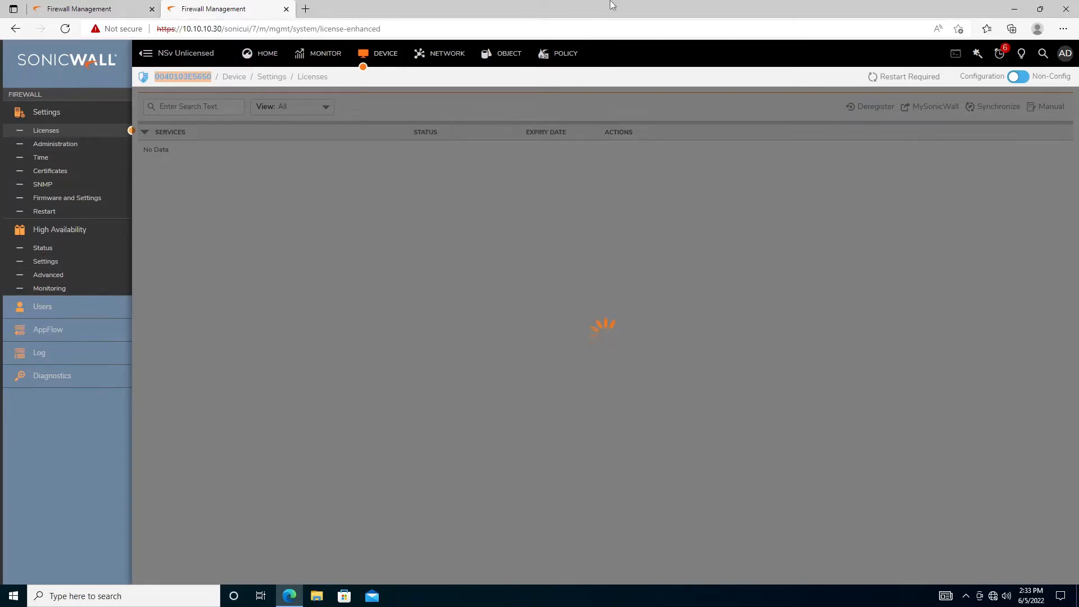
pyautogui.moveTo(612, 5)
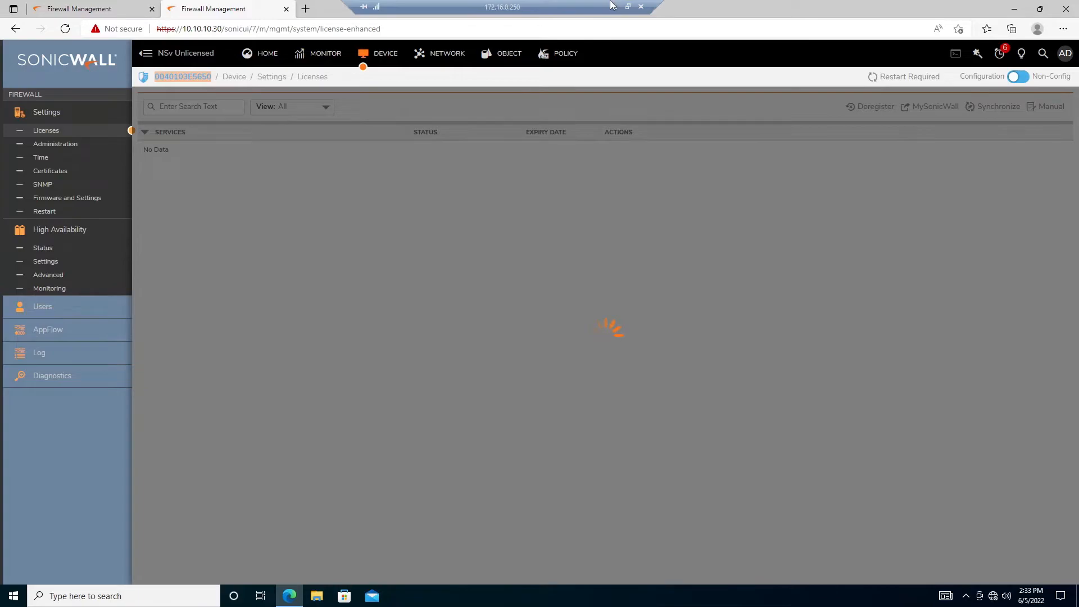
pyautogui.click(628, 6)
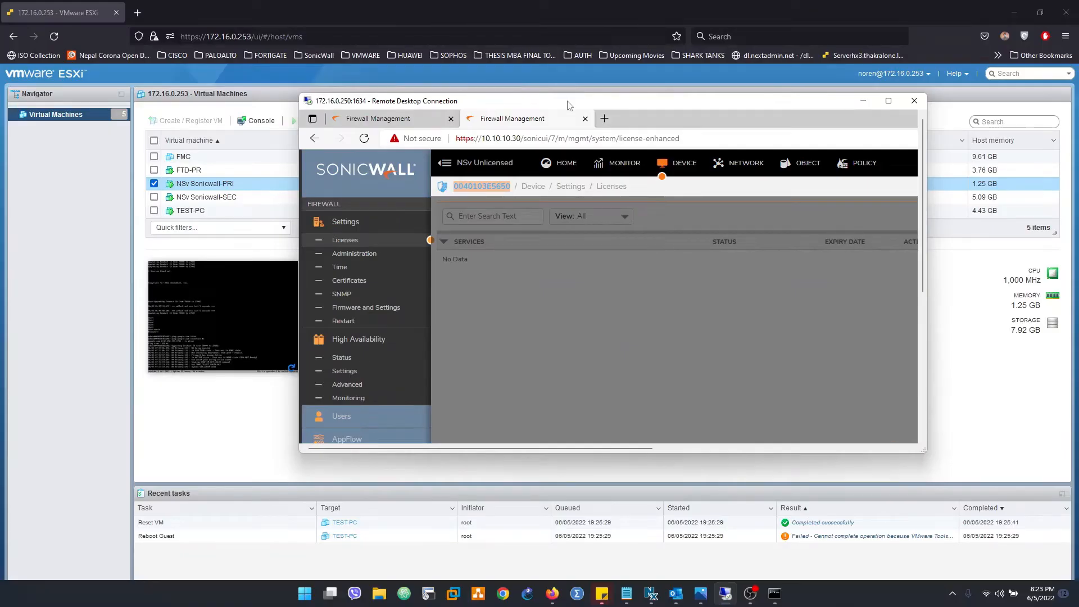
pyautogui.doubleClick(657, 103)
pyautogui.click(208, 34)
pyautogui.press('Return')
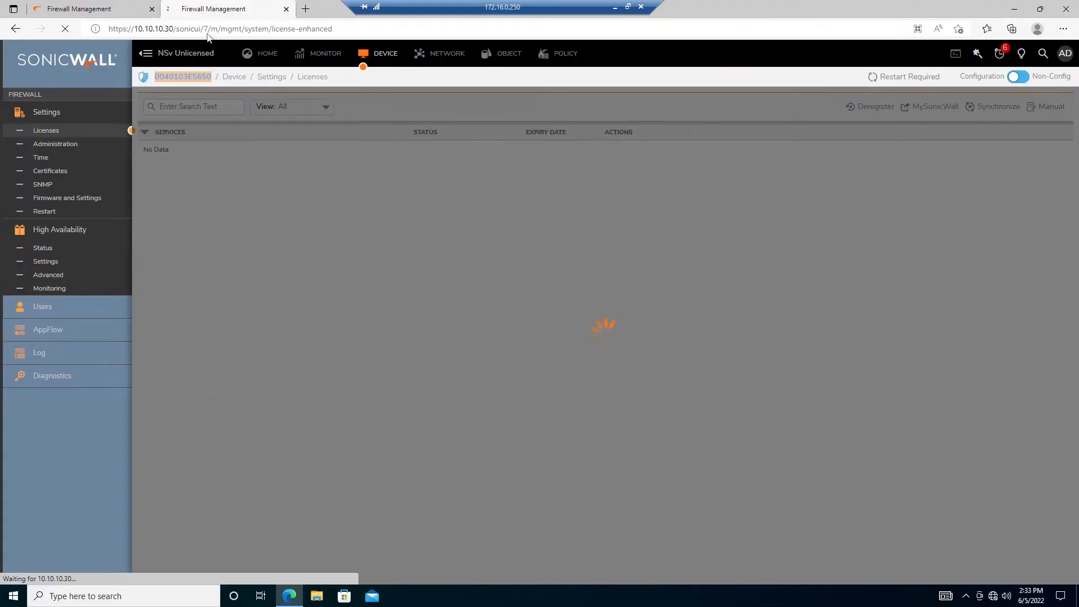
pyautogui.moveTo(333, 28); pyautogui.dragTo(169, 29)
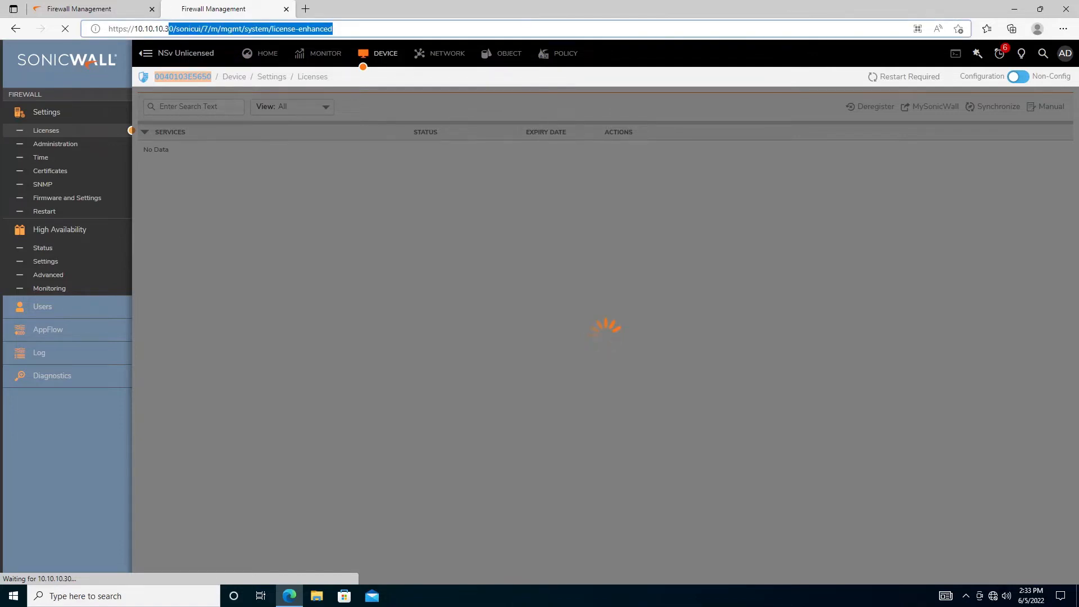
pyautogui.write('0')
pyautogui.press('Return')
# Recheck the primary firewall's page, then bring up the ESXi virtual machine list
pyautogui.click(109, 7)
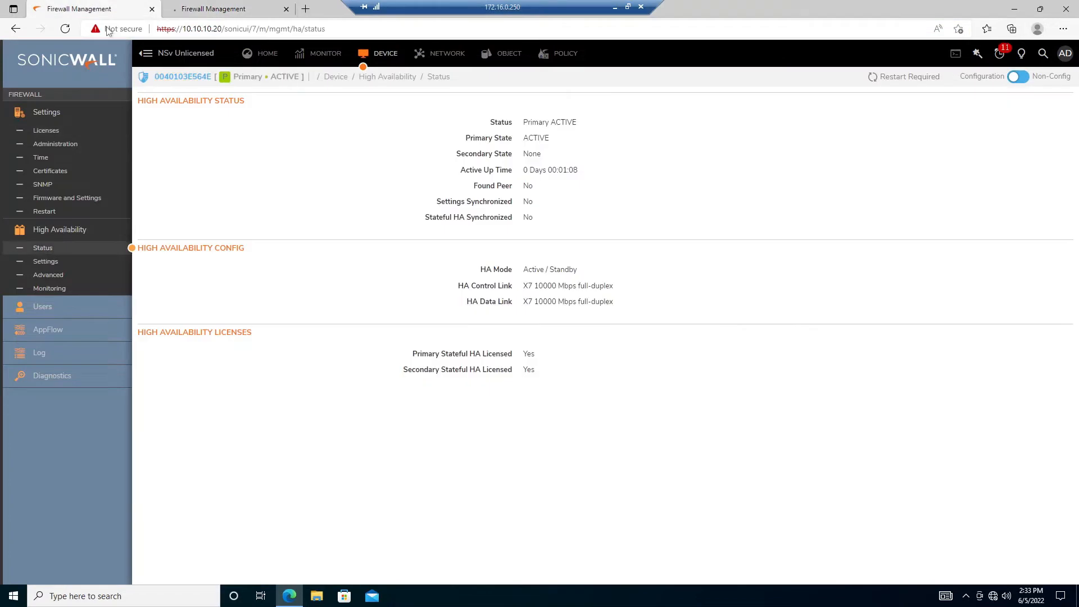
pyautogui.click(194, 7)
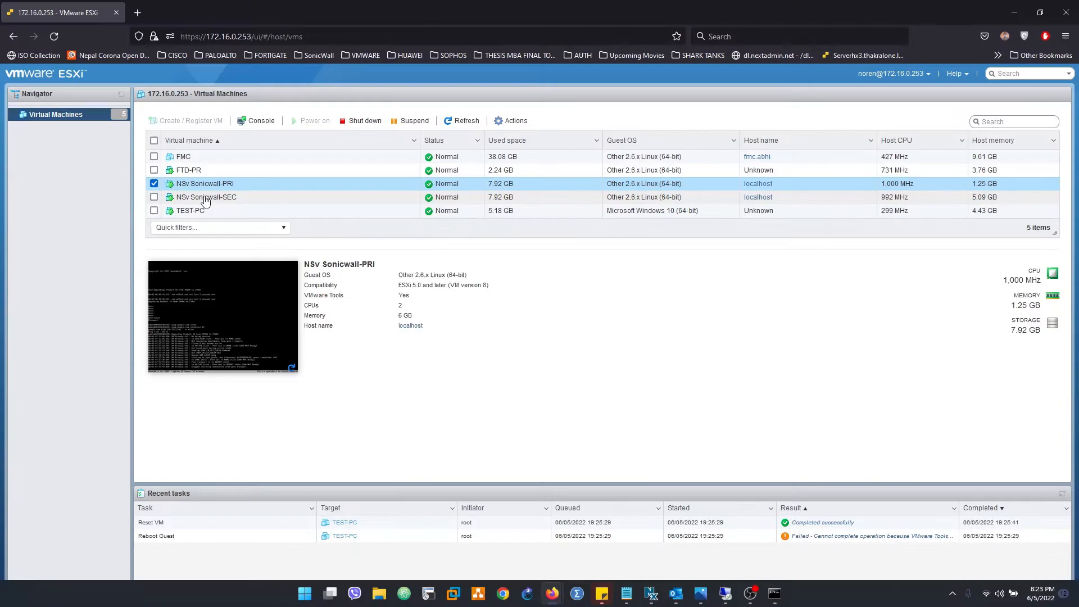
pyautogui.click(205, 198)
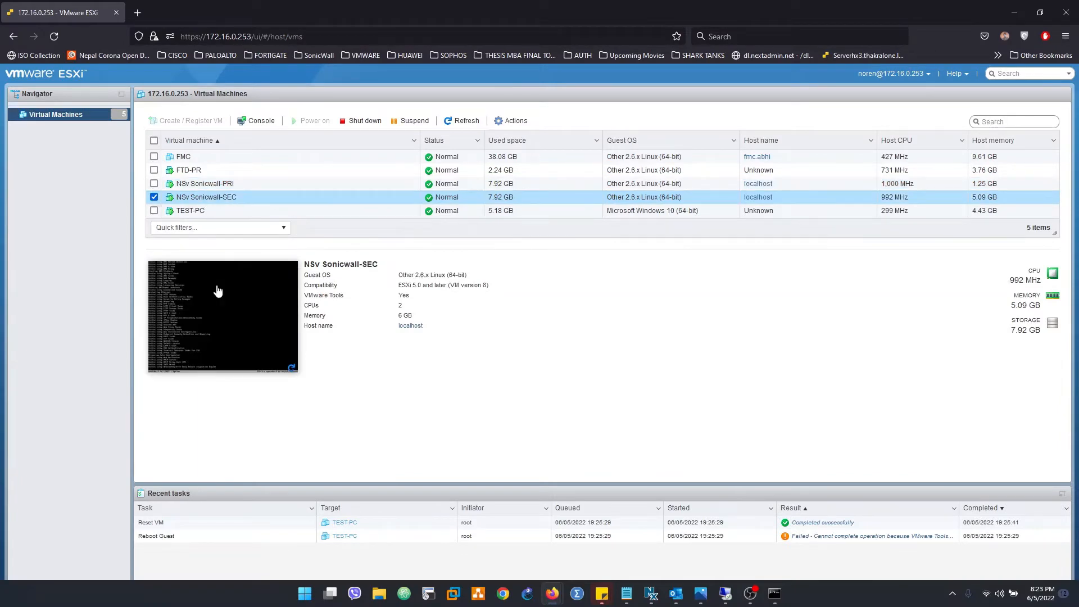
pyautogui.click(218, 291)
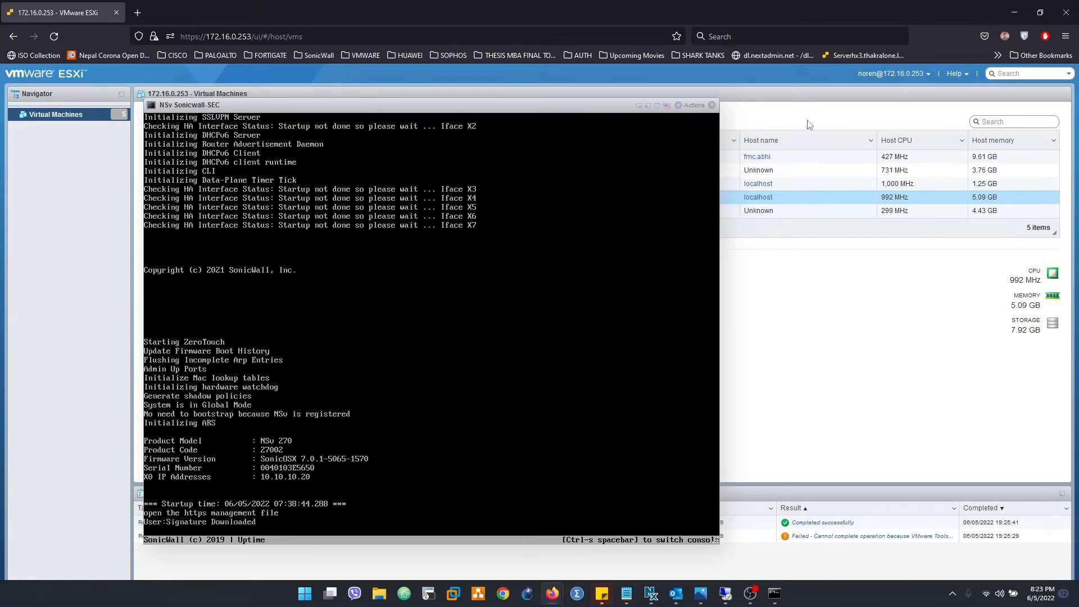
pyautogui.click(711, 105)
pyautogui.click(224, 185)
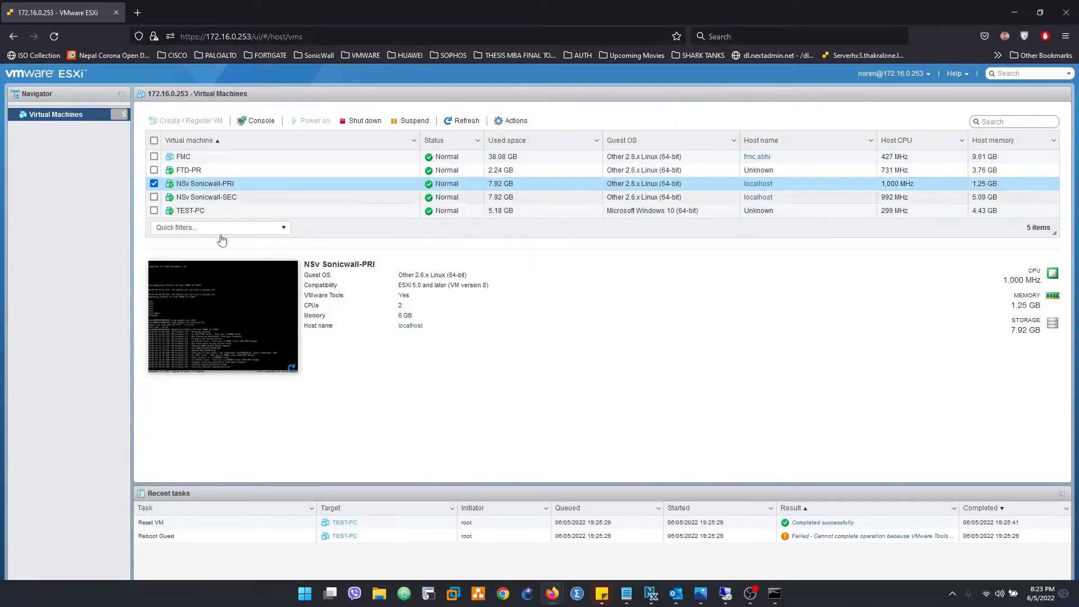
pyautogui.click(219, 292)
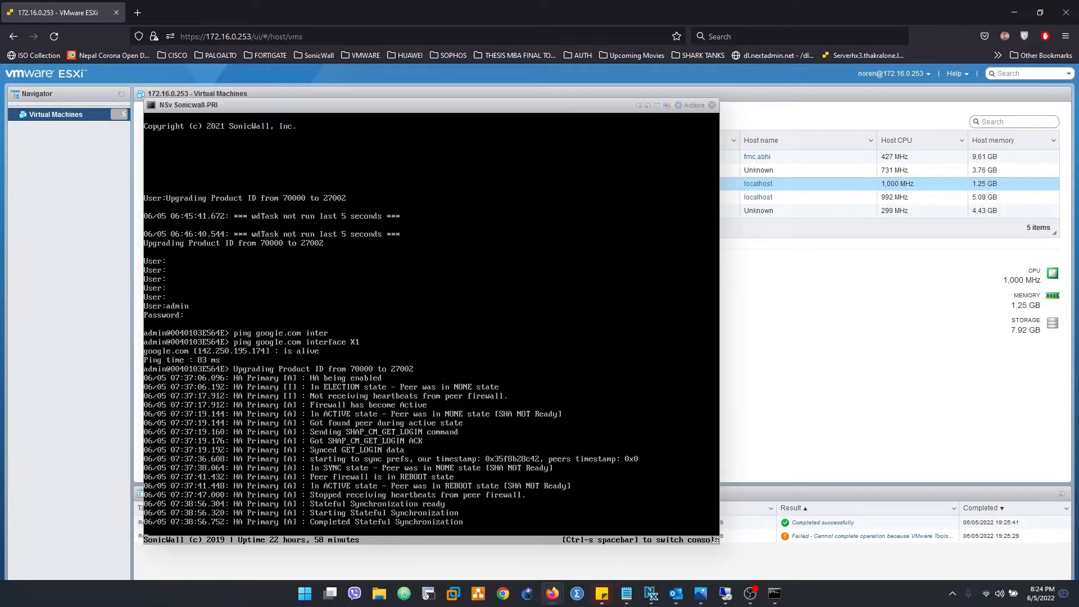
pyautogui.click(712, 106)
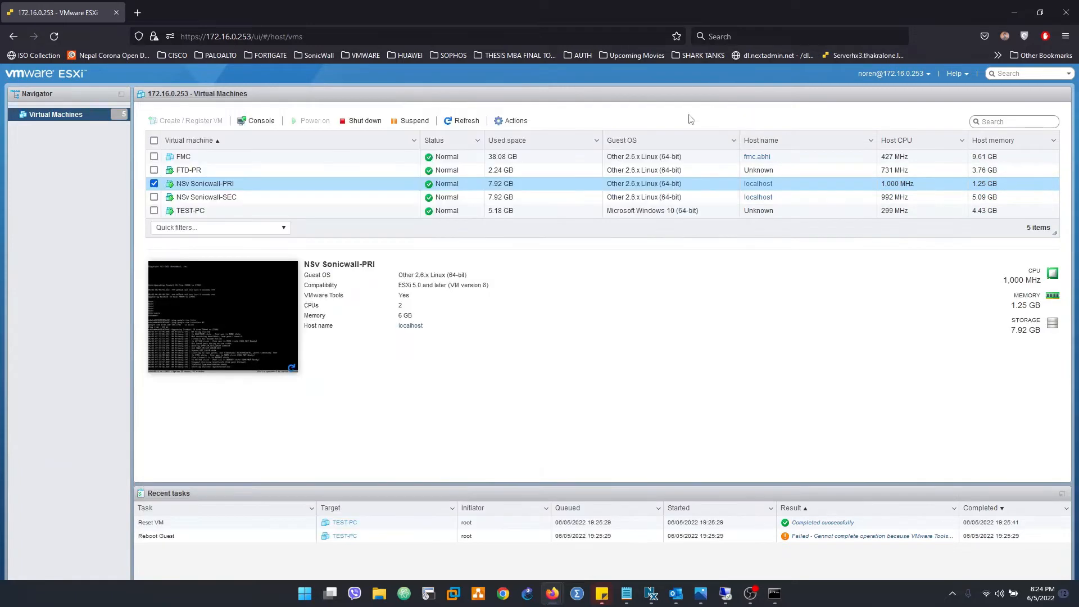
pyautogui.click(216, 202)
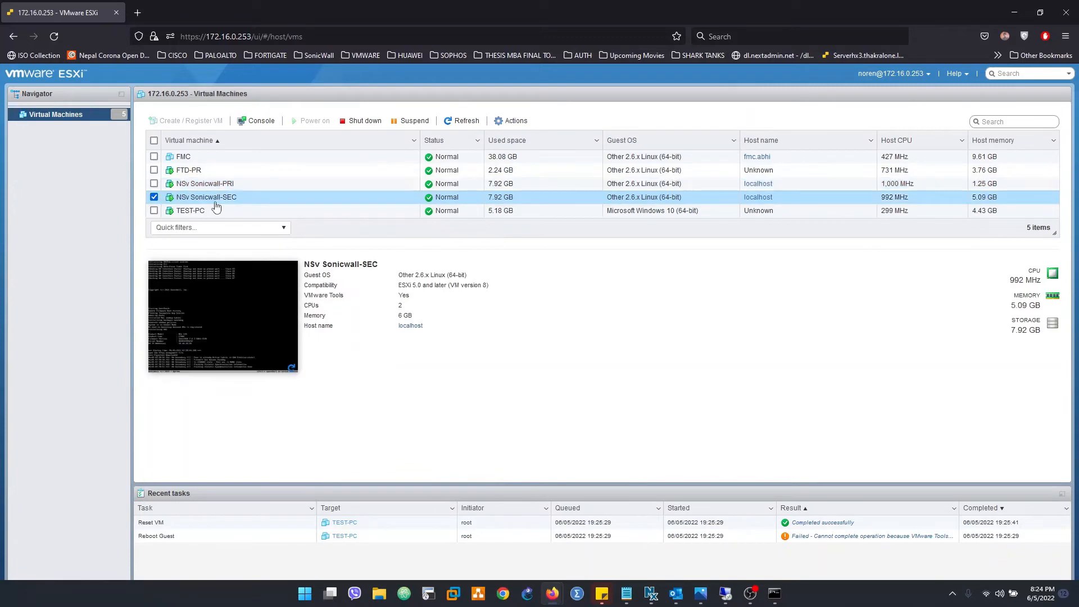
pyautogui.click(271, 334)
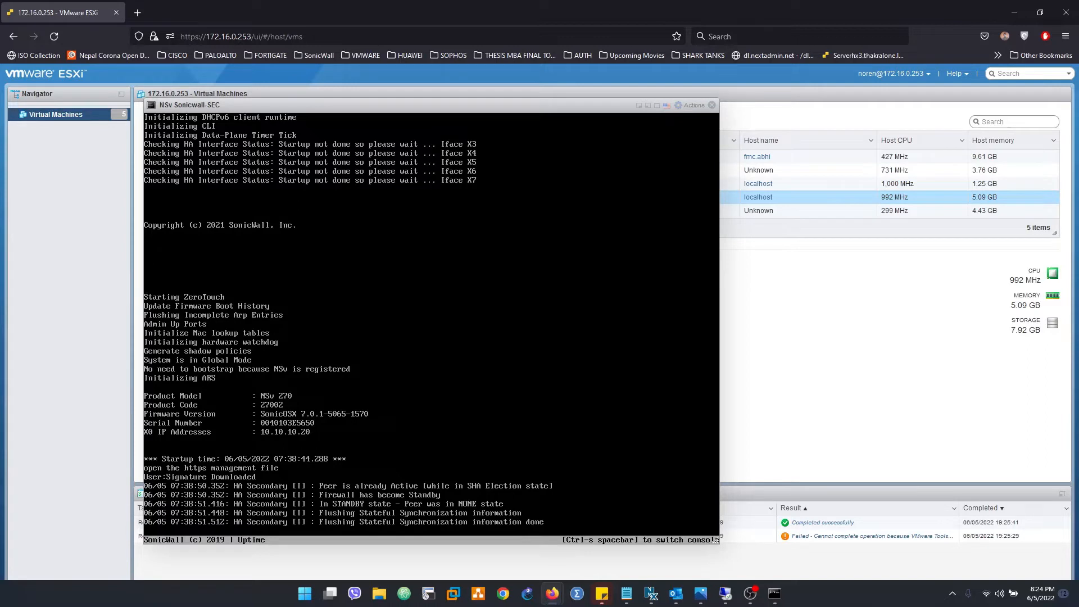
pyautogui.click(712, 106)
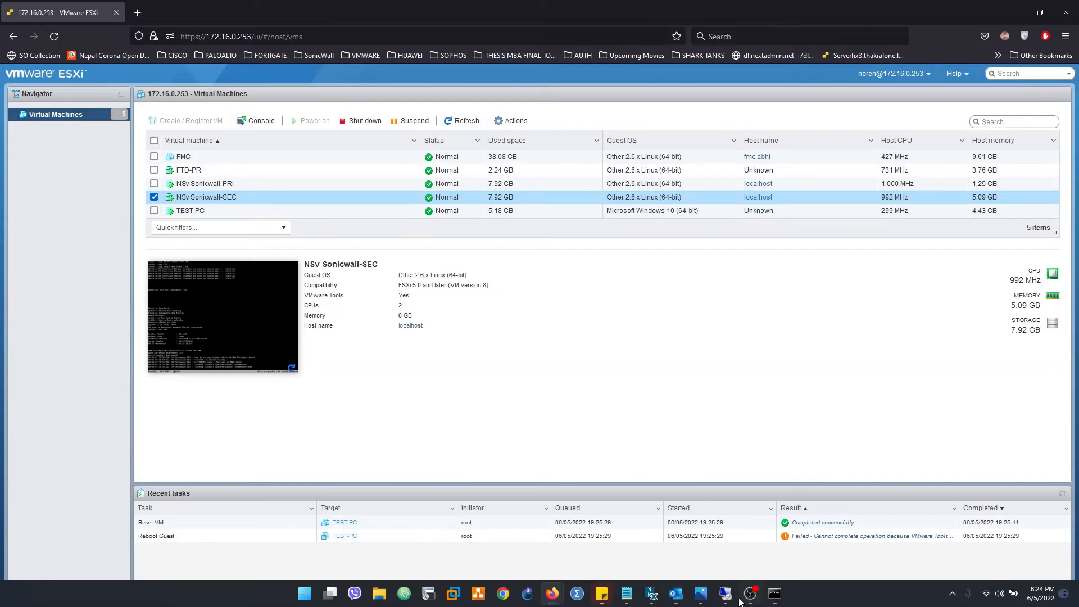
pyautogui.moveTo(732, 603)
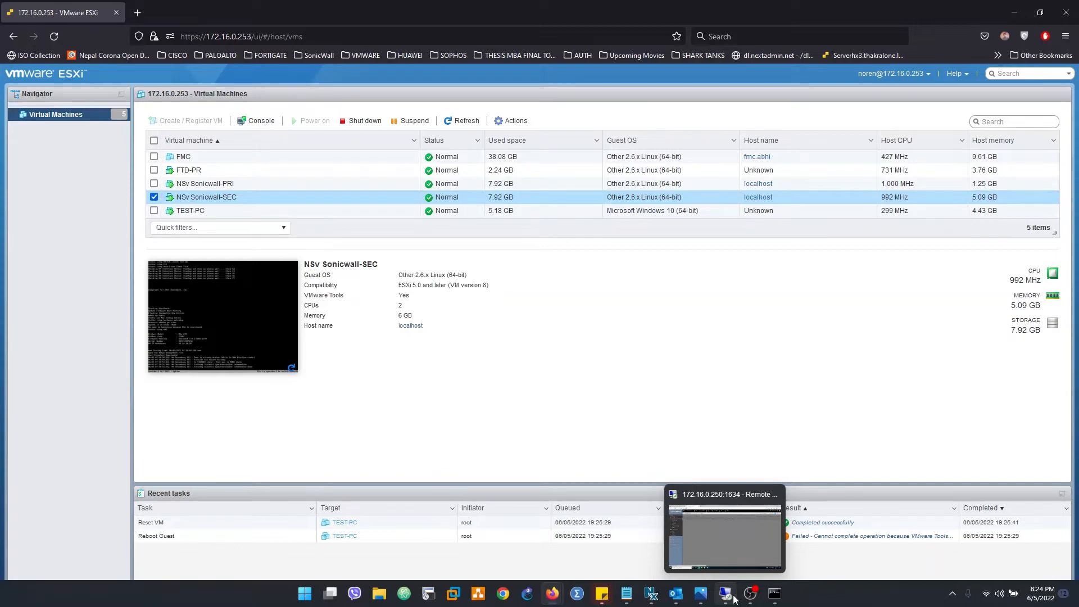
# Check the primary's HA Status, then review HA Settings, Monitoring and the Advanced heartbeat settings
pyautogui.click(727, 594)
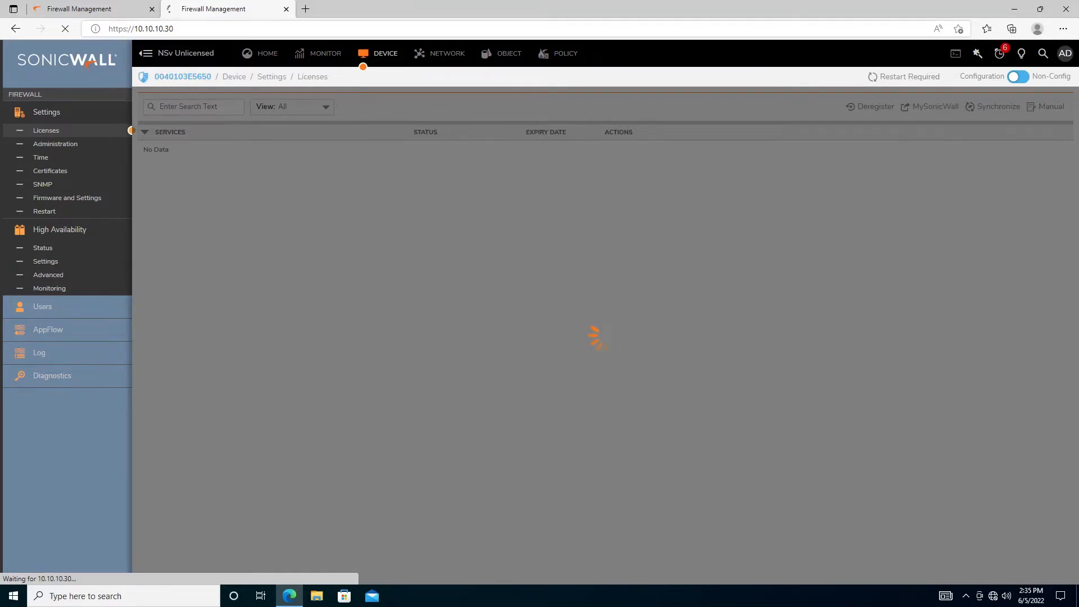
pyautogui.click(109, 9)
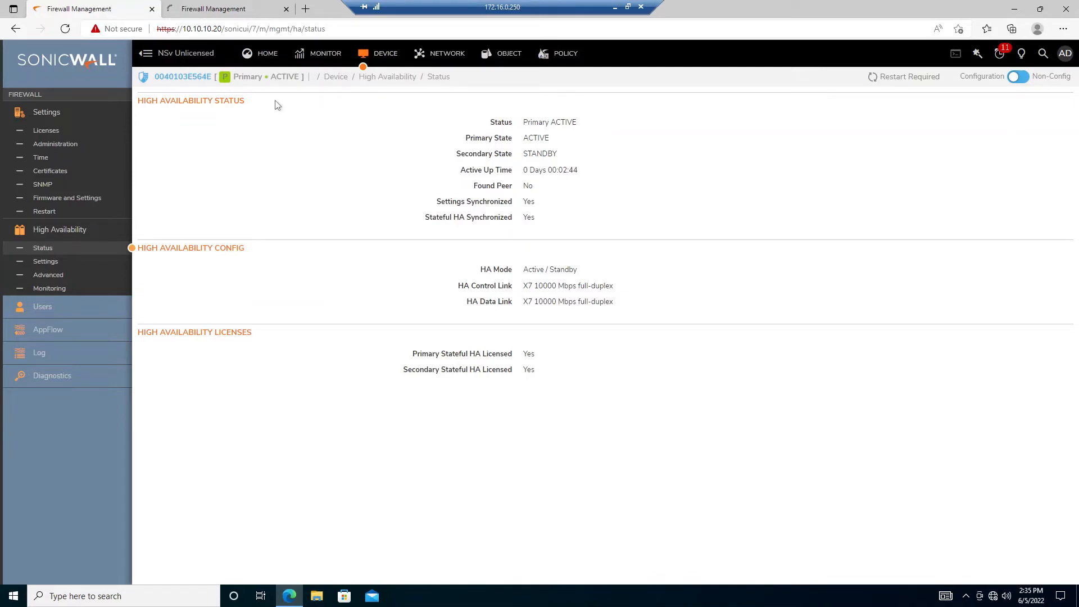
pyautogui.click(63, 264)
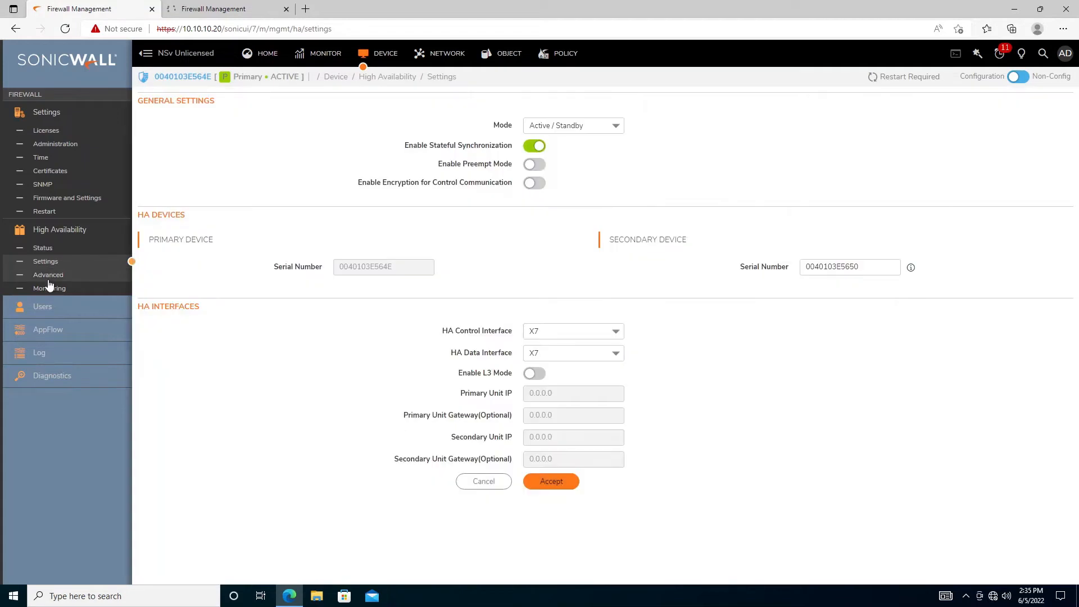
pyautogui.click(50, 287)
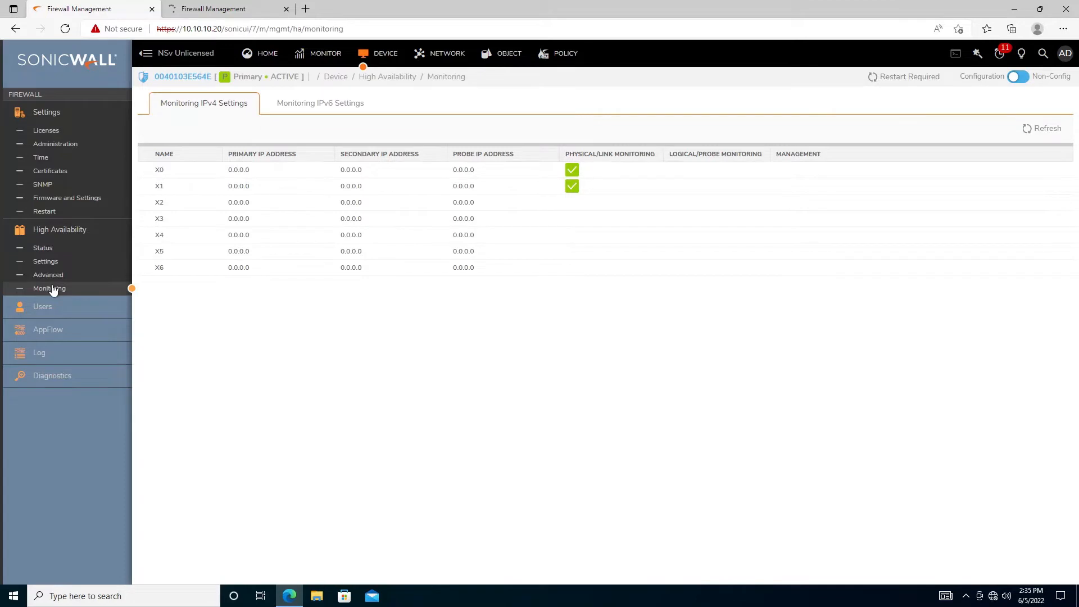
pyautogui.click(48, 275)
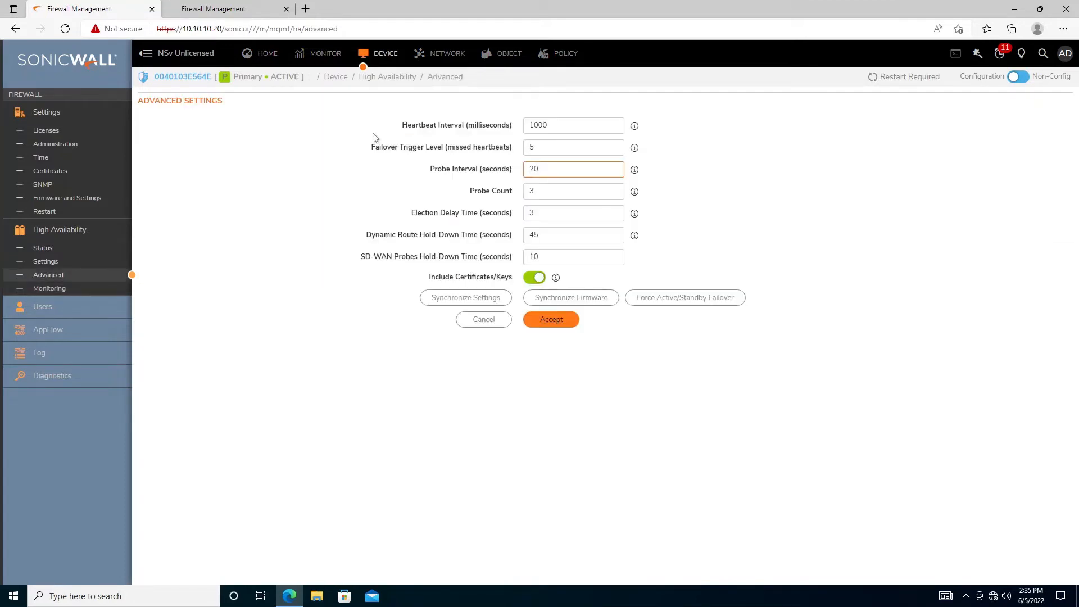
# Edit X0 in HA Monitoring, entering primary IPv4 10.10.10.40 and secondary IPv4 10.10.10.50
pyautogui.click(44, 289)
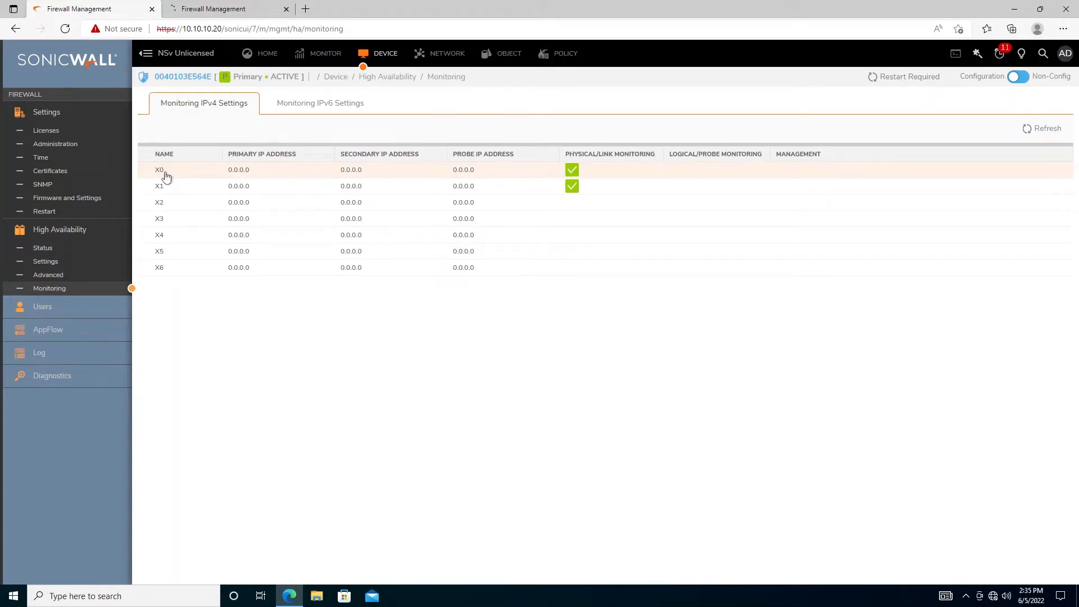
pyautogui.doubleClick(166, 174)
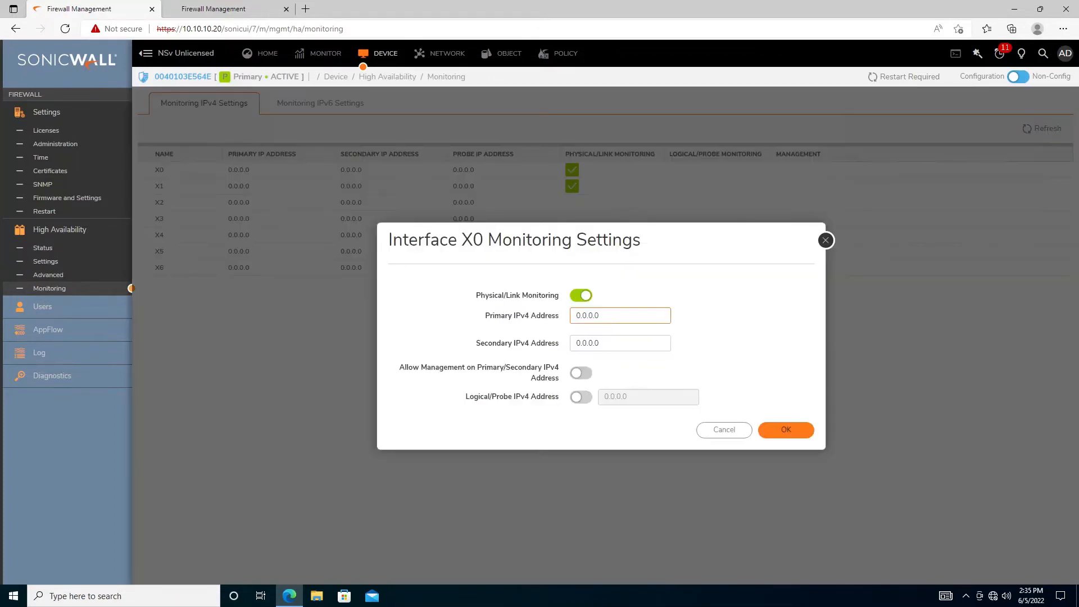
pyautogui.moveTo(609, 318); pyautogui.dragTo(528, 328)
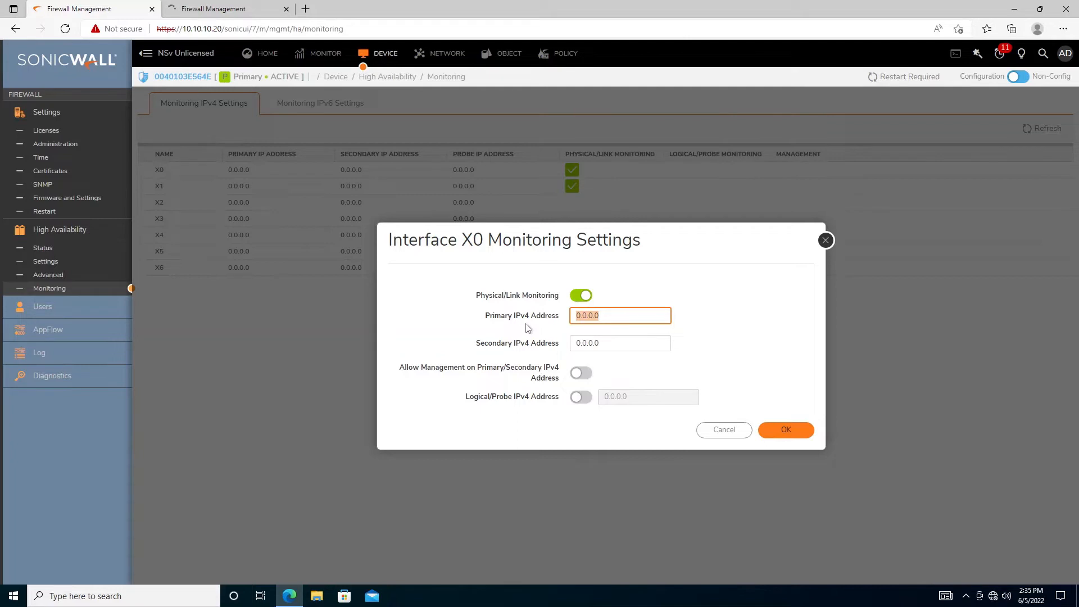
pyautogui.write('10.10.10')
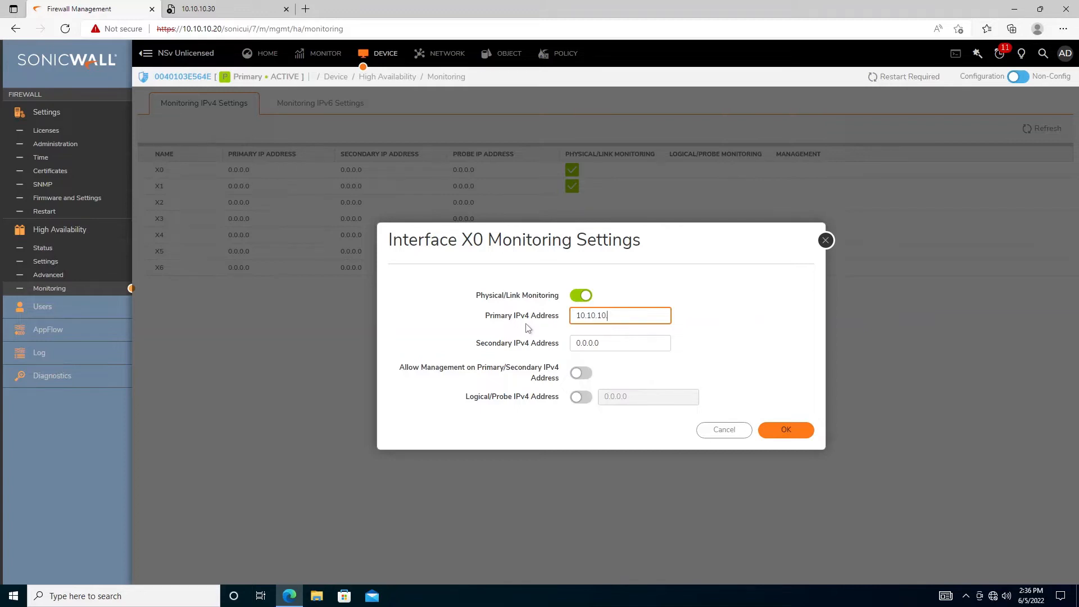
pyautogui.write('.20')
pyautogui.moveTo(581, 316); pyautogui.dragTo(618, 315)
pyautogui.hotkey('ctrl', 'a')
pyautogui.write('10.10.10.40')
pyautogui.press('Tab')
pyautogui.write('10.10.10')
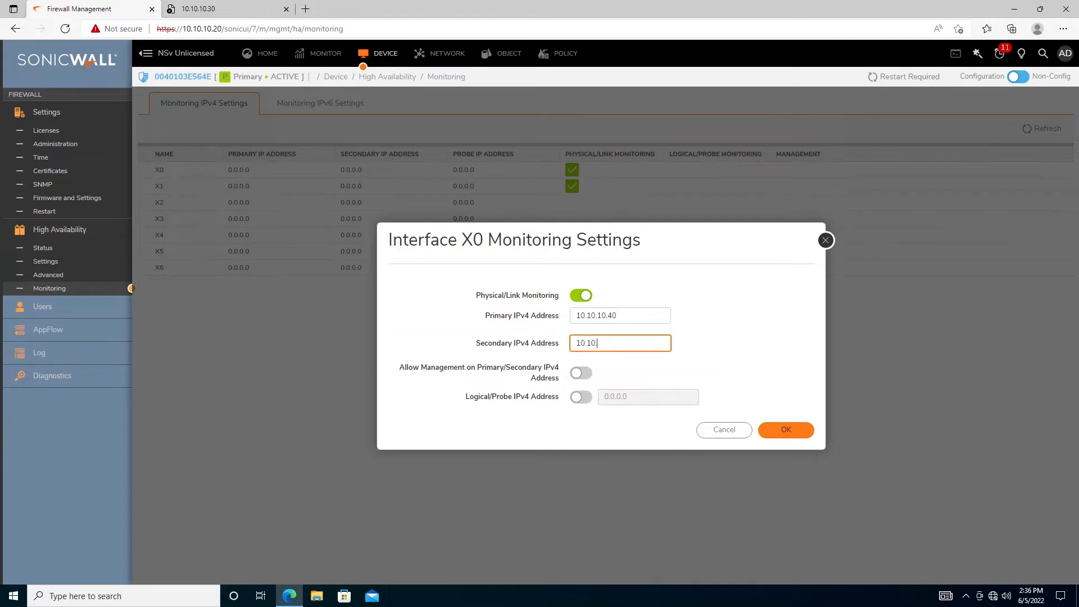
pyautogui.write('.50')
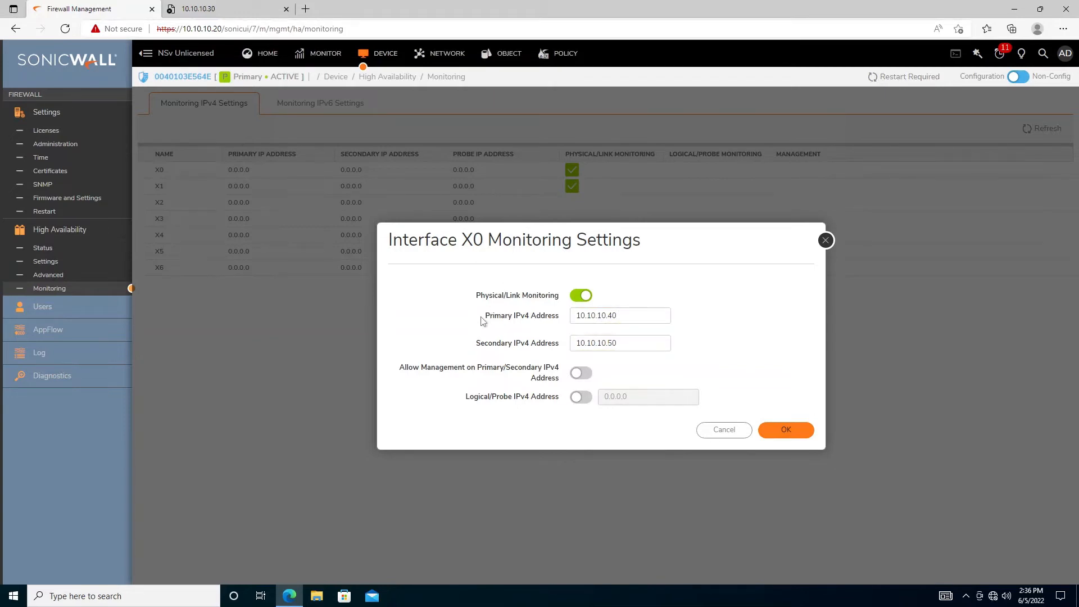
# Review X0's primary/secondary IPv4, link monitoring and management access fields
pyautogui.moveTo(482, 317); pyautogui.dragTo(703, 327)
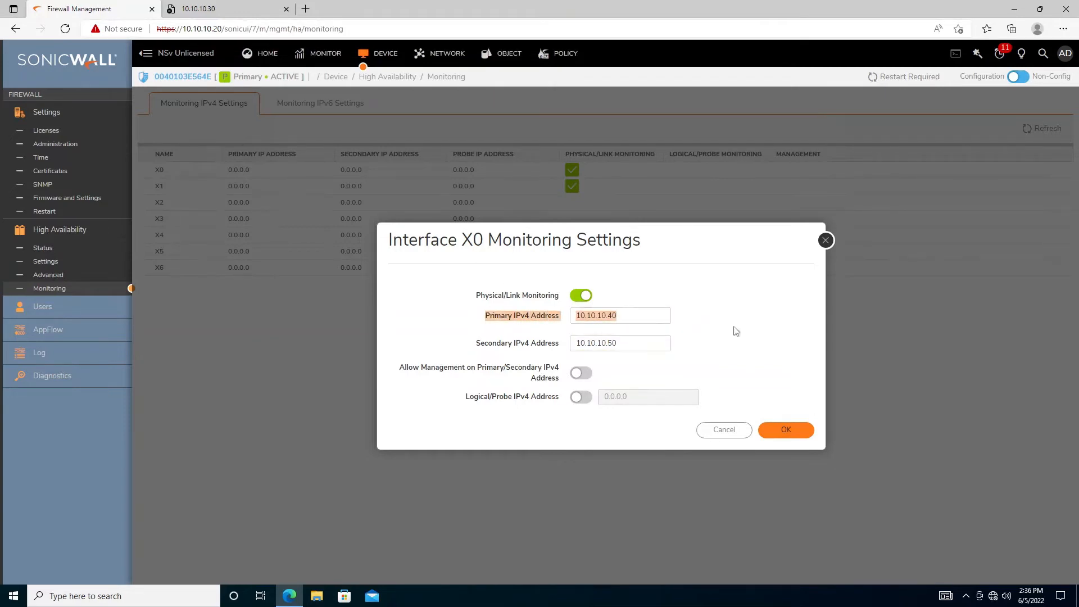
pyautogui.click(625, 316)
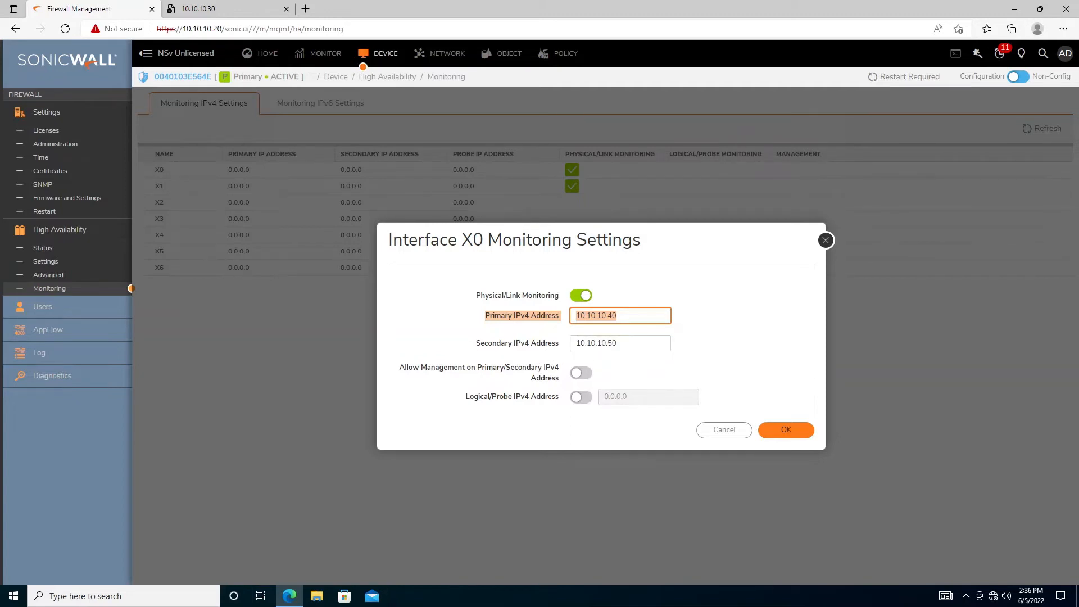
pyautogui.press('Tab')
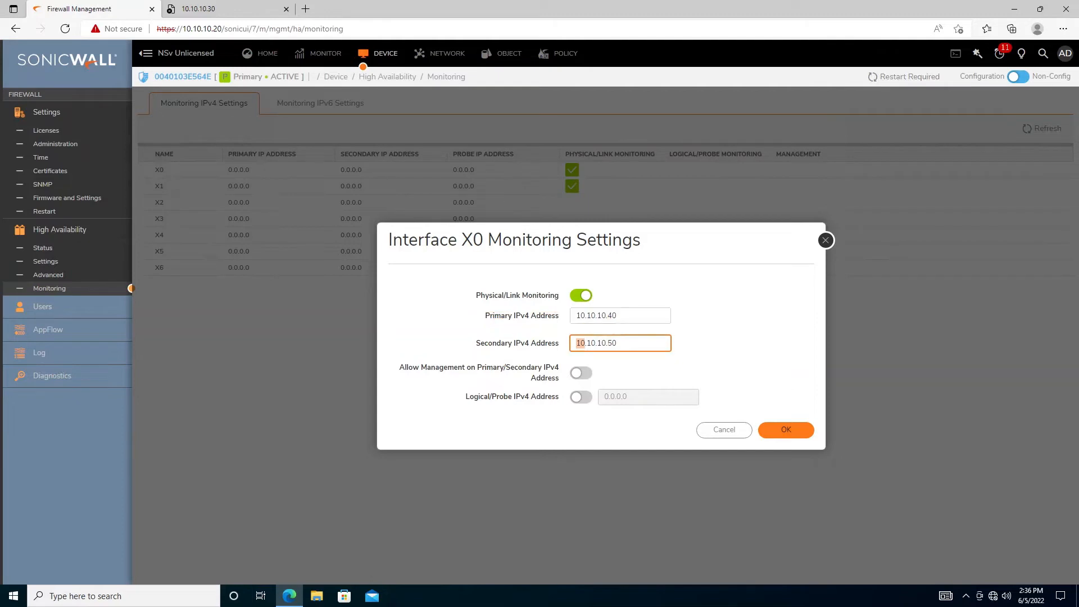
pyautogui.click(495, 338)
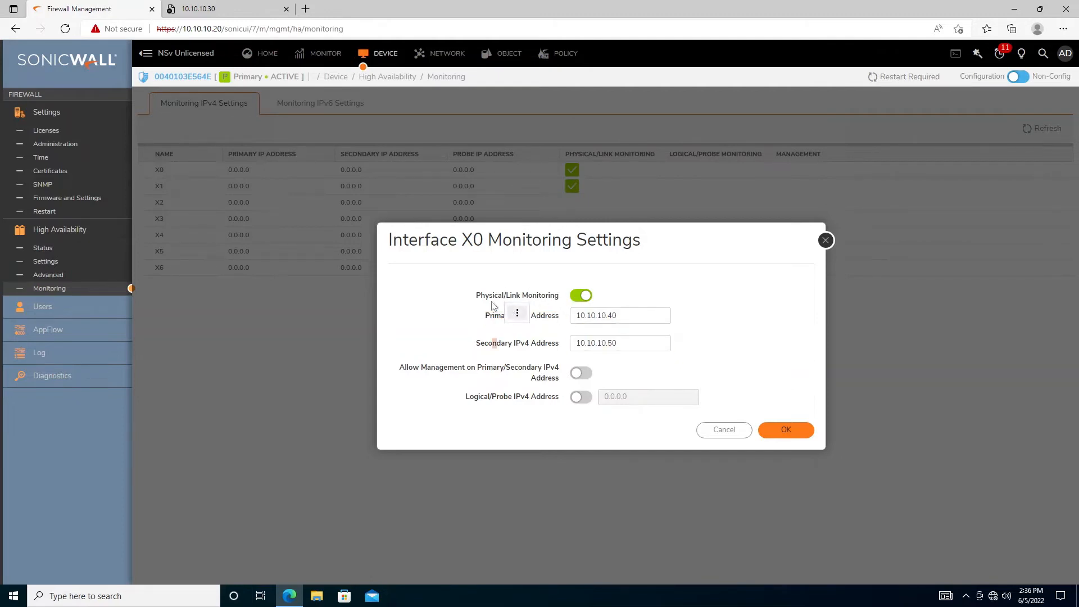
pyautogui.moveTo(476, 295); pyautogui.dragTo(563, 298)
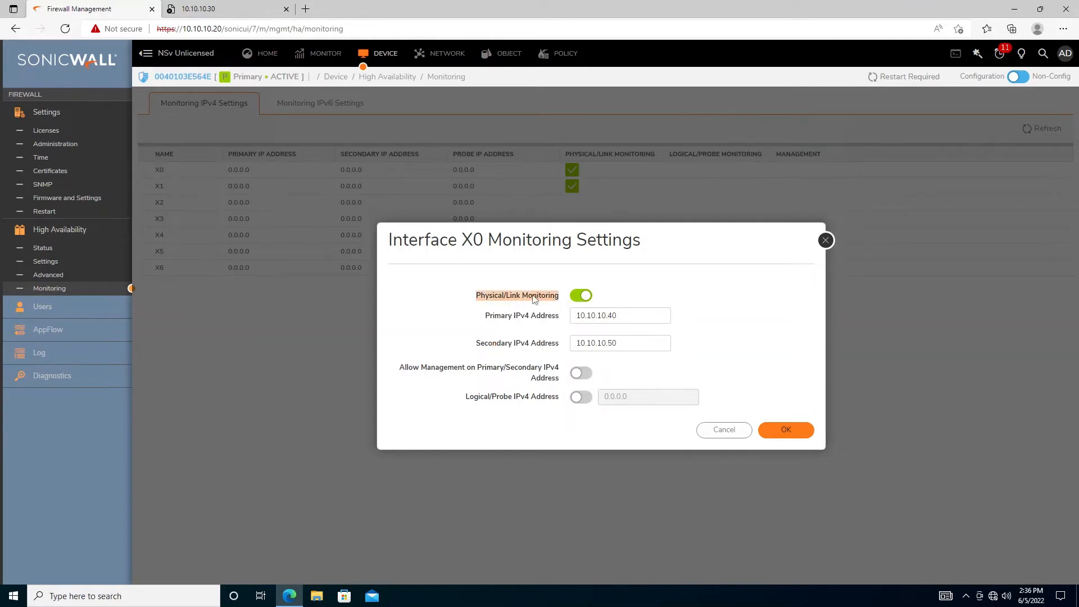
pyautogui.click(418, 286)
pyautogui.moveTo(399, 367); pyautogui.dragTo(596, 381)
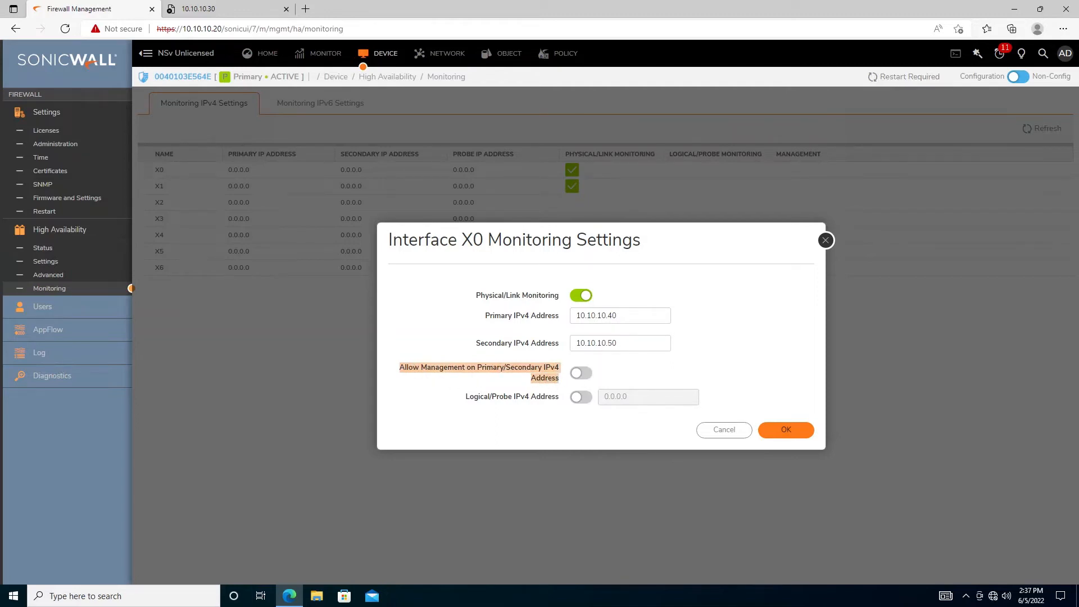
pyautogui.click(462, 384)
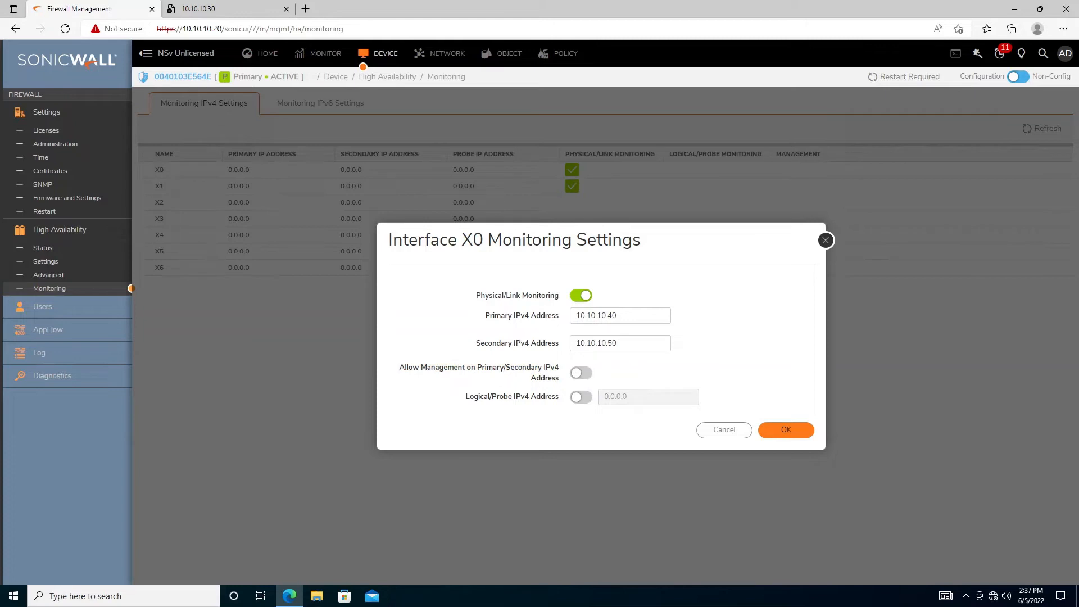
# Allow management on X0's 10.10.10.40/10.10.10.50 monitoring addresses and save the settings
pyautogui.click(582, 375)
pyautogui.moveTo(465, 403); pyautogui.dragTo(560, 397)
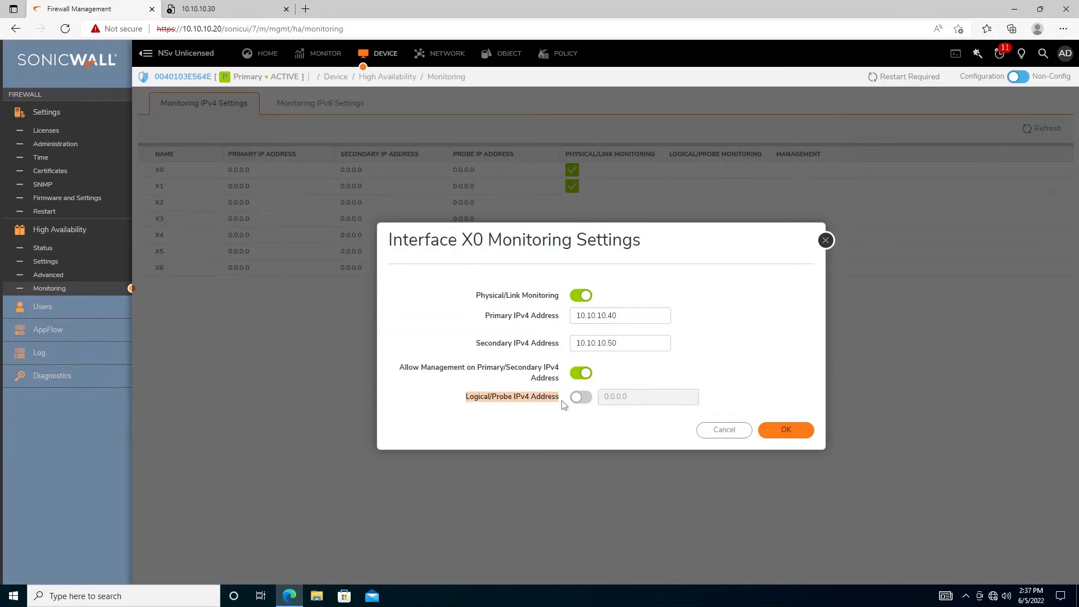
pyautogui.click(680, 440)
pyautogui.click(798, 435)
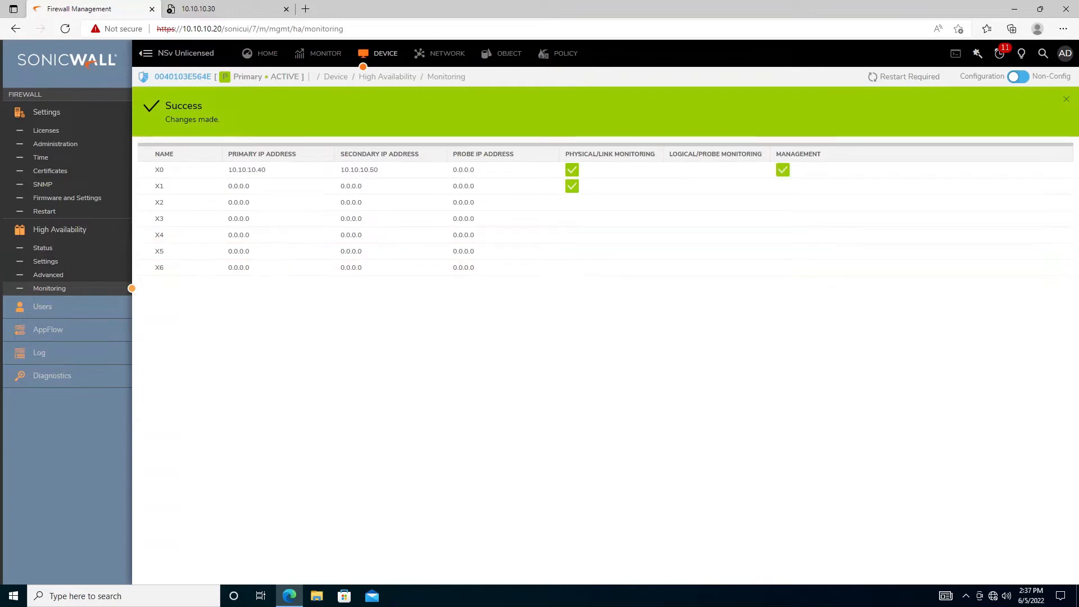
pyautogui.click(198, 9)
# Reload 10.10.10.30, which refuses to connect, and check the Firewall Management tab
pyautogui.click(197, 29)
pyautogui.press('Return')
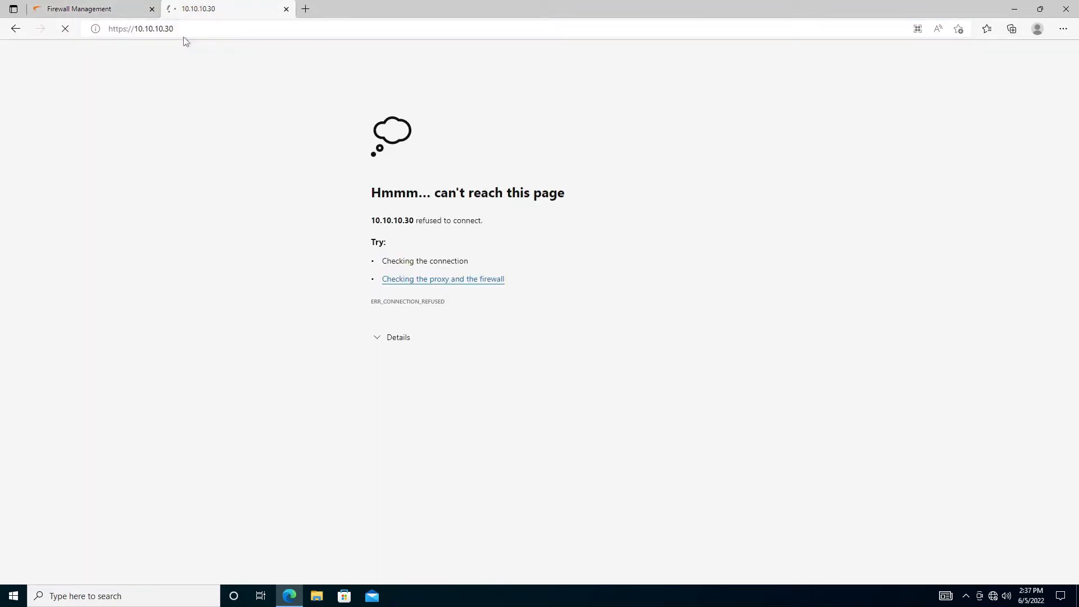
pyautogui.click(110, 8)
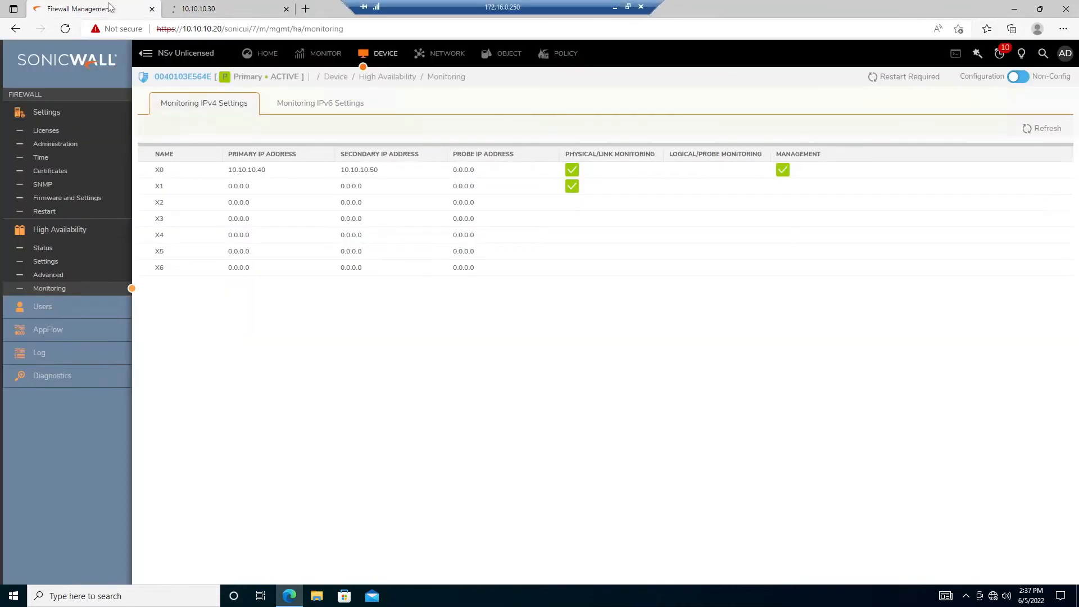
pyautogui.moveTo(253, 175)
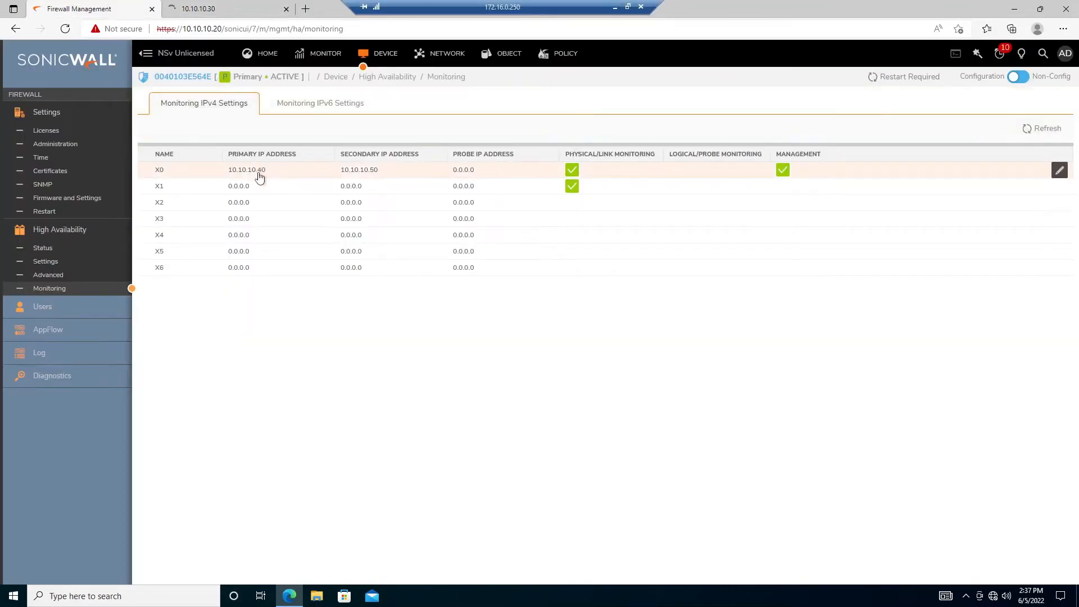
pyautogui.click(251, 6)
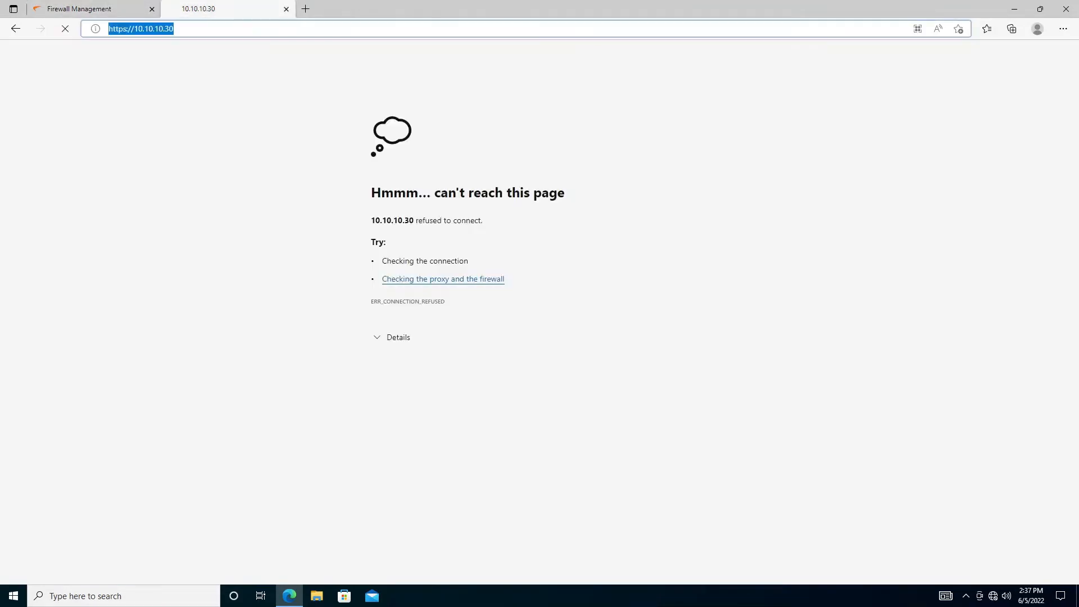
pyautogui.press('End')
pyautogui.press('BackSpace')
pyautogui.press('BackSpace')
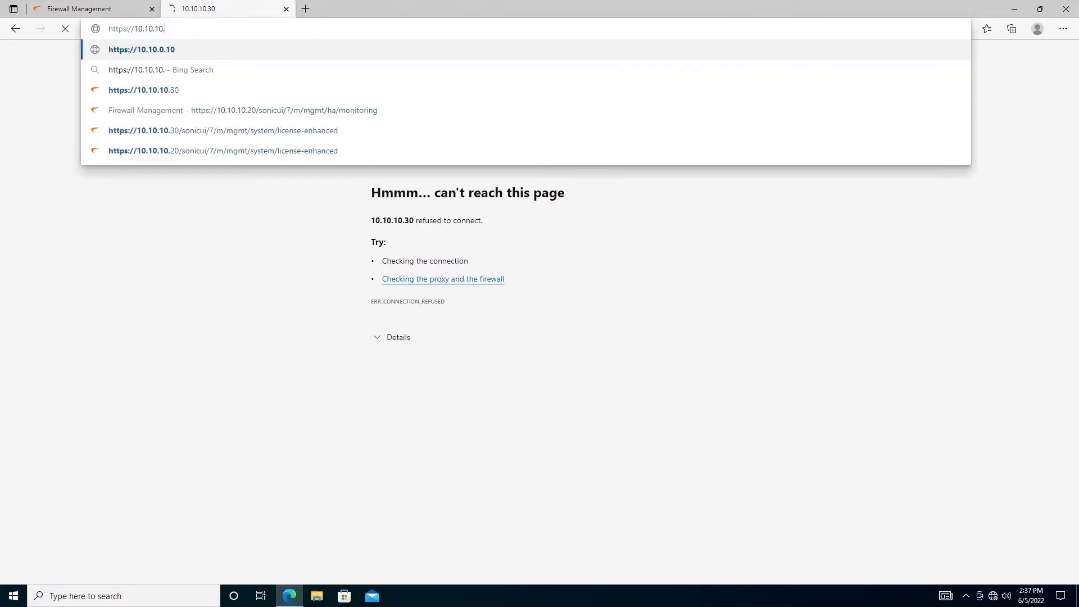
pyautogui.write('50')
pyautogui.press('Return')
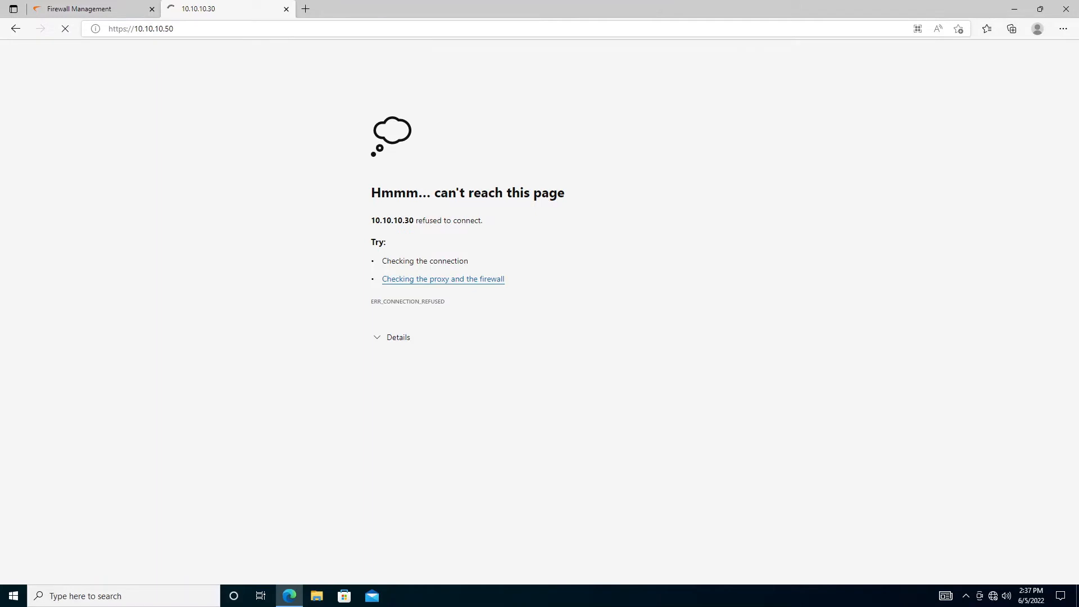
pyautogui.click(111, 9)
pyautogui.click(225, 10)
pyautogui.click(130, 27)
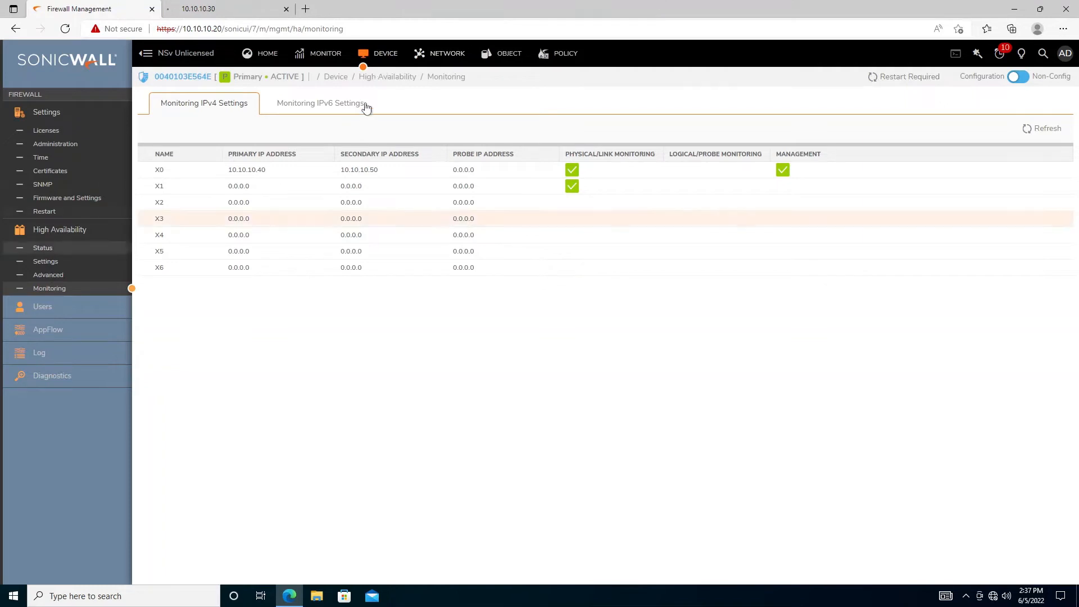
# Open Network > Interfaces on 10.10.10.20, then check the unresponsive 10.10.10.50 tab
pyautogui.click(437, 59)
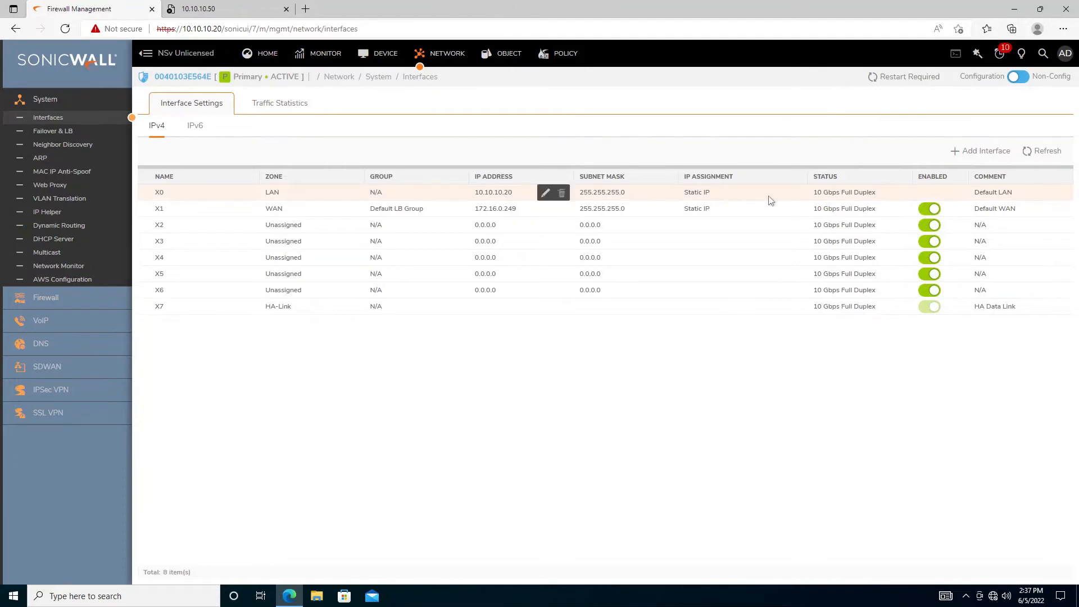
pyautogui.click(245, 32)
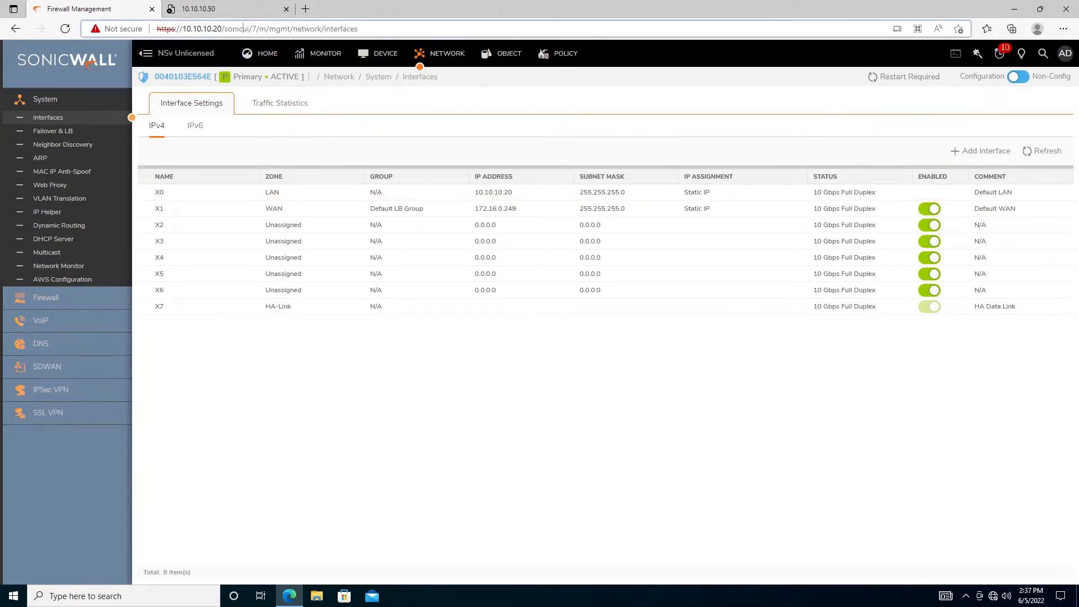
pyautogui.click(601, 372)
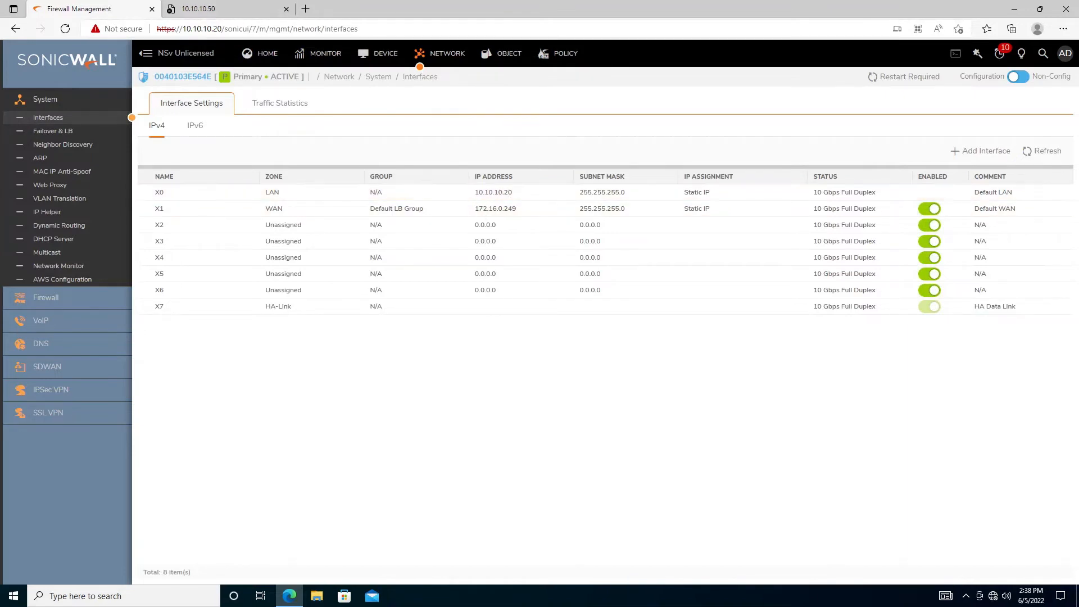
pyautogui.click(196, 8)
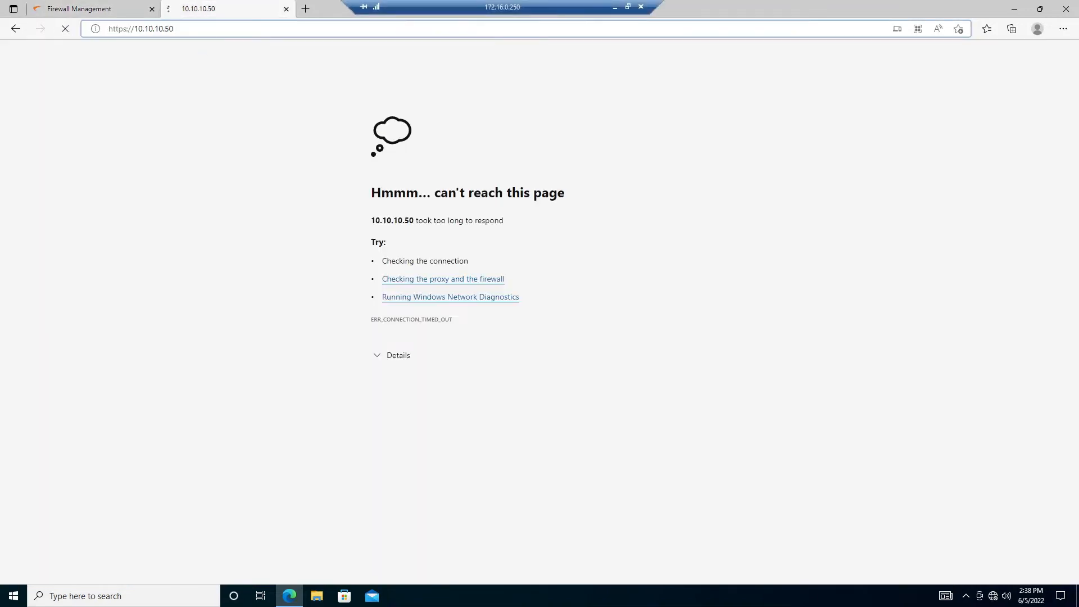
pyautogui.press('Return')
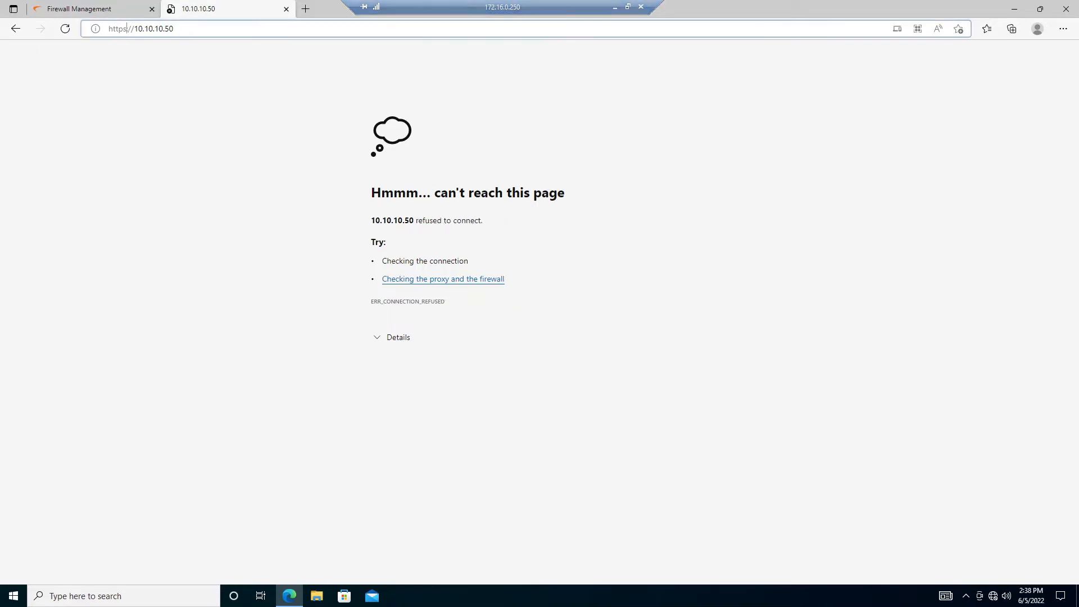
pyautogui.click(130, 32)
pyautogui.click(127, 32)
pyautogui.write(':')
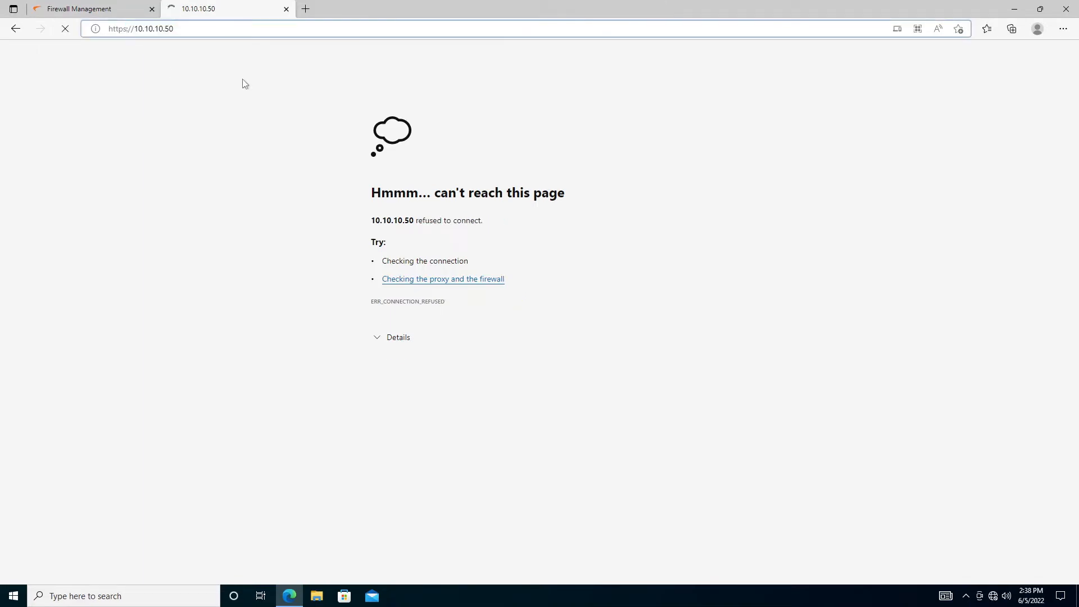
pyautogui.press('BackSpace')
pyautogui.press('Return')
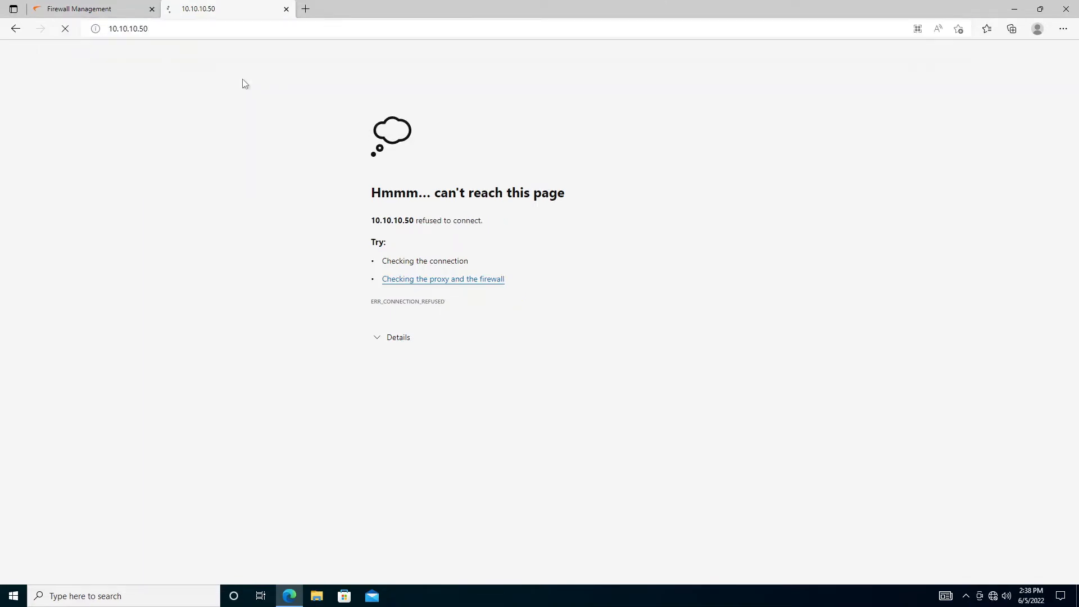
# Open a Command Prompt and ping 10.10.10.50, cancelling after no reply
pyautogui.press('super+r')
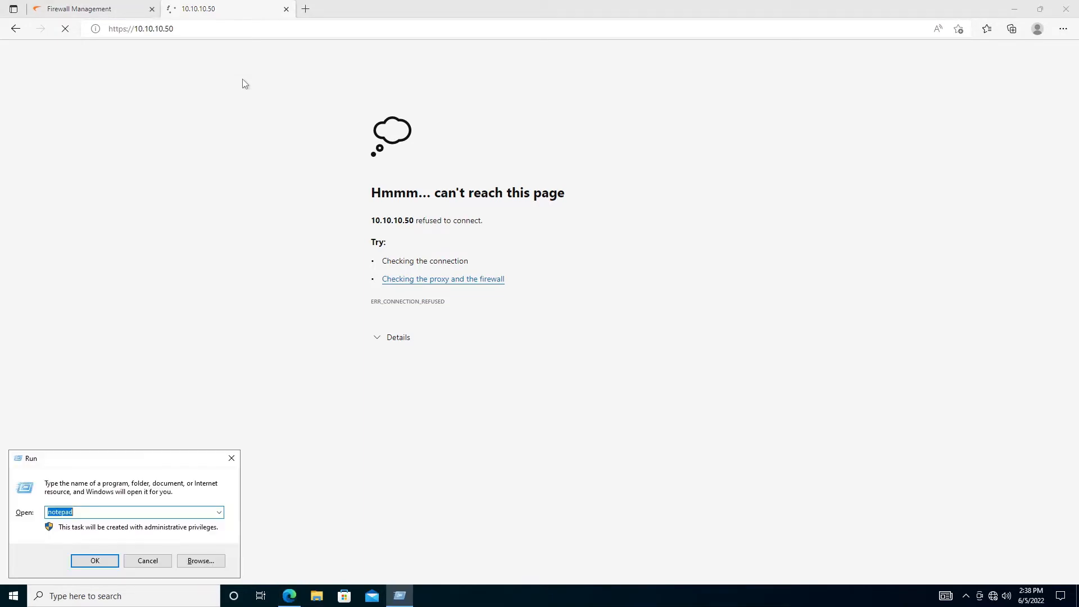
pyautogui.write('cmd')
pyautogui.press('Return')
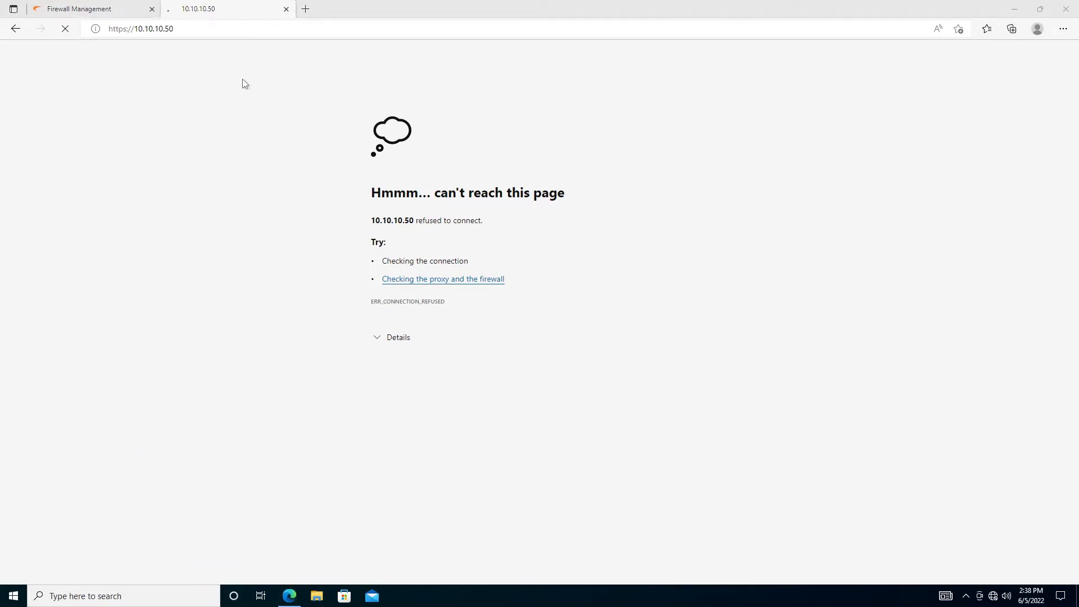
pyautogui.write('ping')
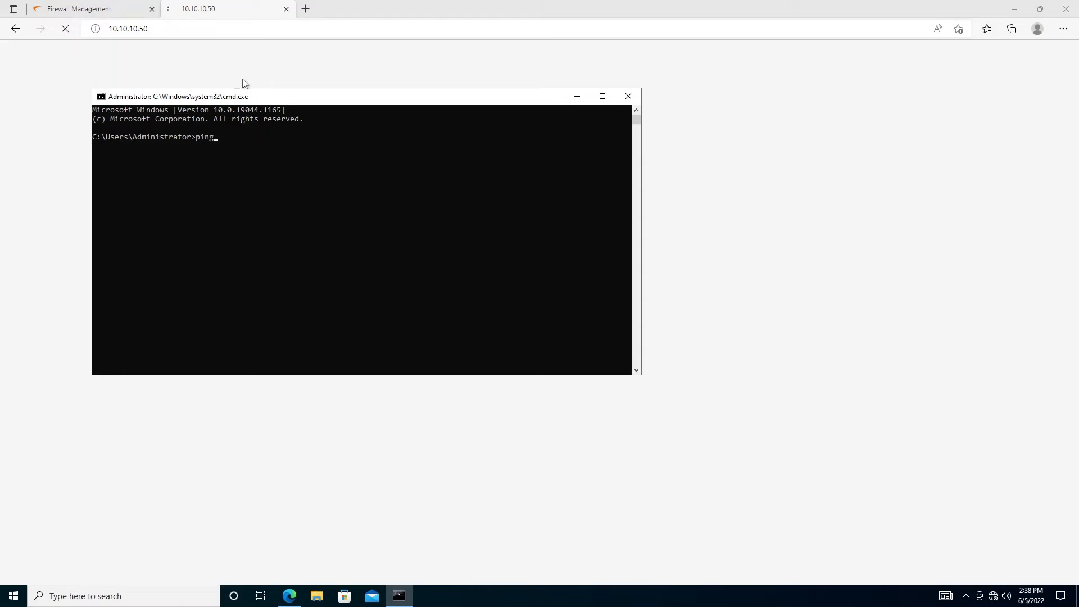
pyautogui.write(' 10.10.10.50')
pyautogui.press('Return')
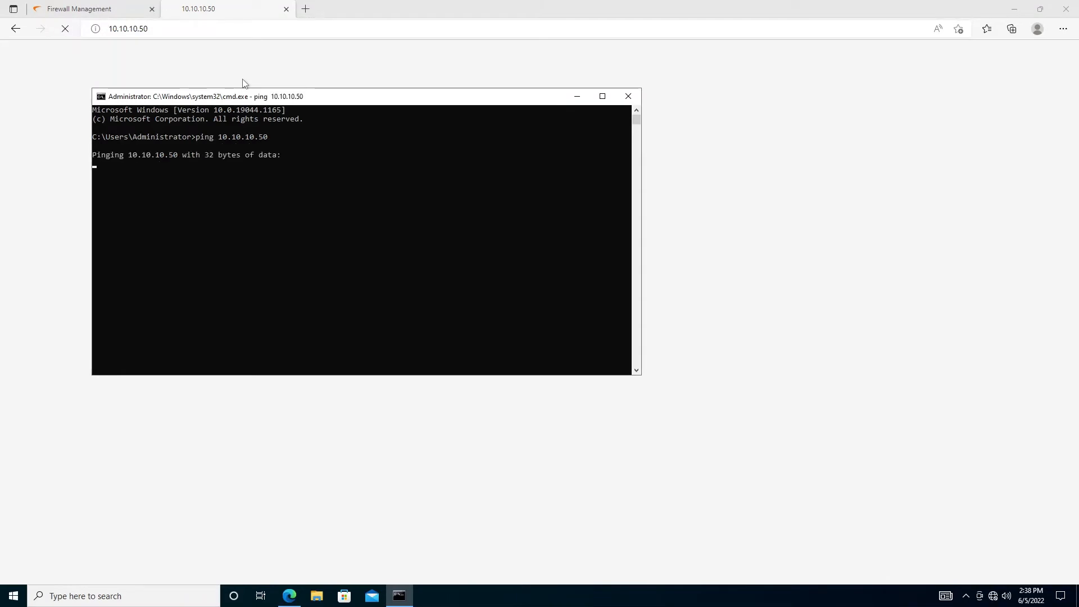
pyautogui.hotkey('ctrl', 'c')
# Ping 10.10.10.40 to confirm it answers with 0% loss
pyautogui.press('Up')
pyautogui.press('BackSpace')
pyautogui.press('BackSpace')
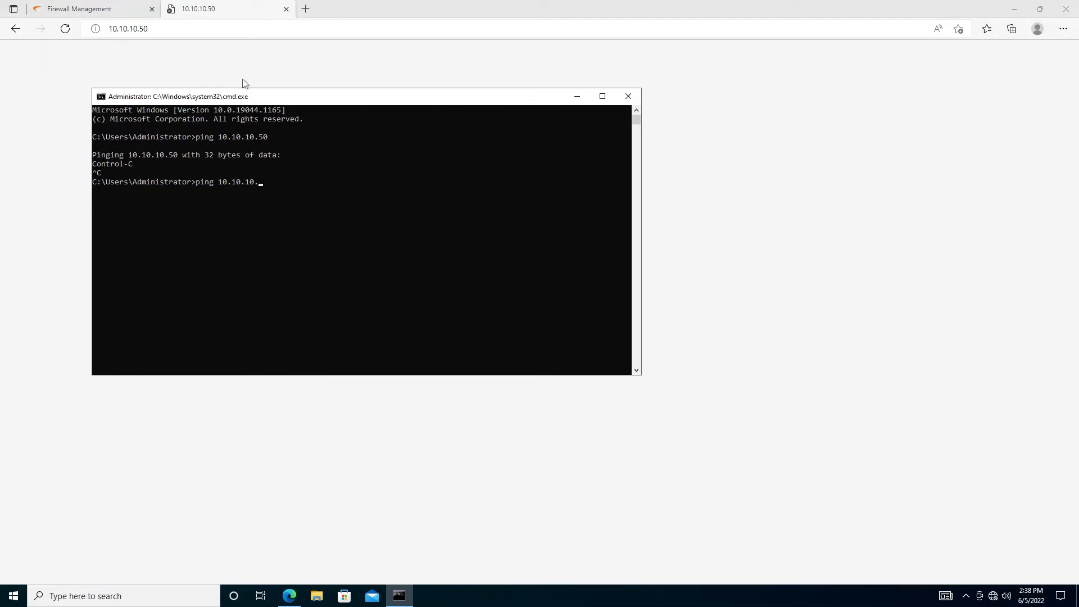
pyautogui.write('40')
pyautogui.press('Return')
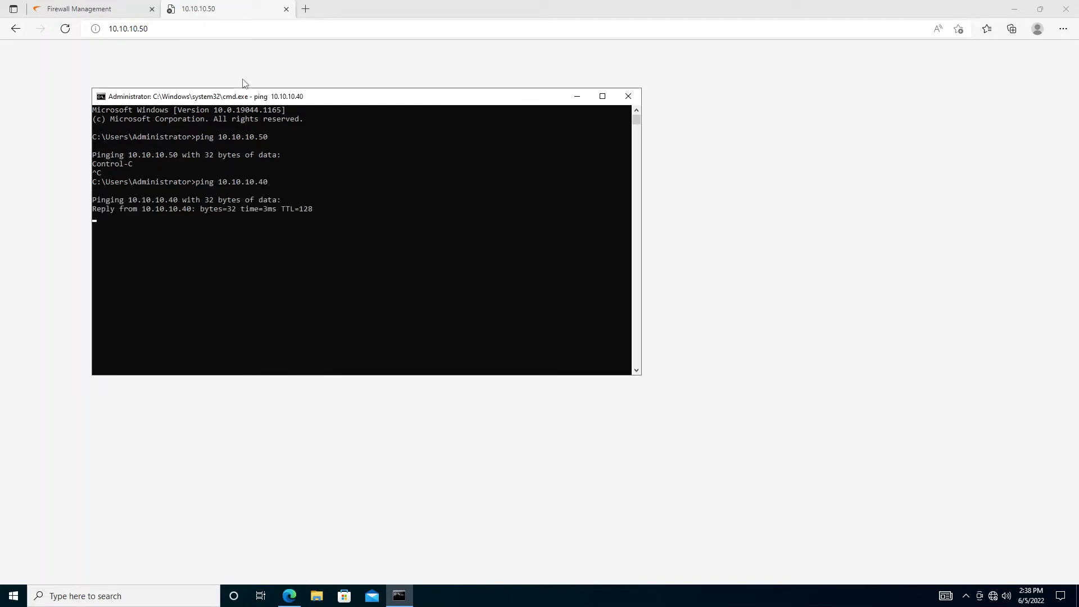
pyautogui.hotkey('ctrl', 'c')
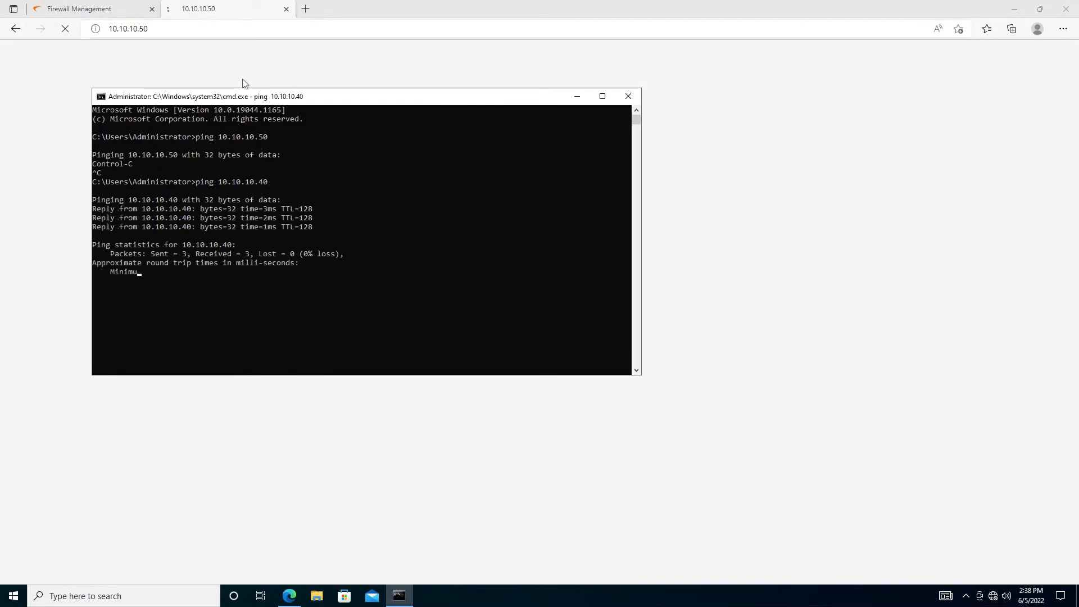
# Start a continuous ping to 10.10.10.50 with 'ping 10.10.10.50 -t'
pyautogui.press('Up')
pyautogui.press('BackSpace')
pyautogui.press('BackSpace')
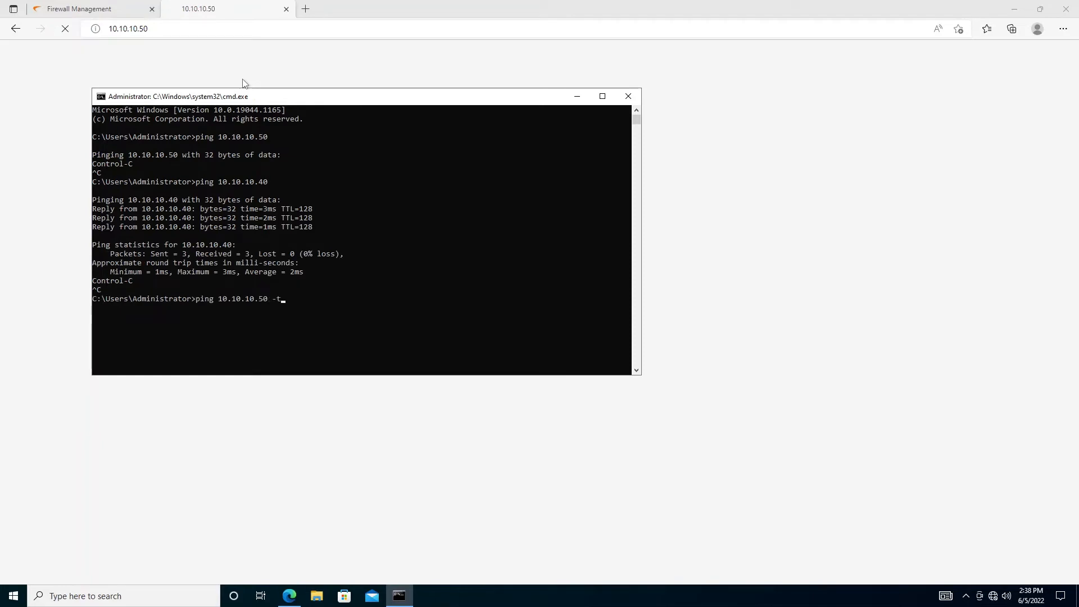
pyautogui.write('50 -t')
pyautogui.press('Return')
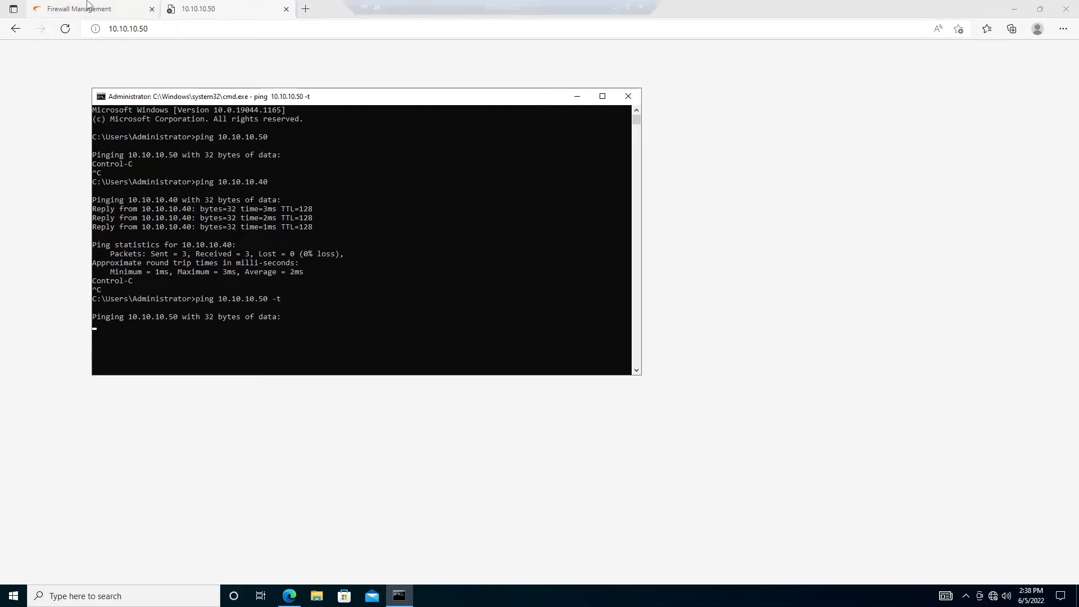
# Glance over the interfaces, the 10.10.10.50 tab and the ping window, then view Device > High Availability > Status
pyautogui.click(87, 7)
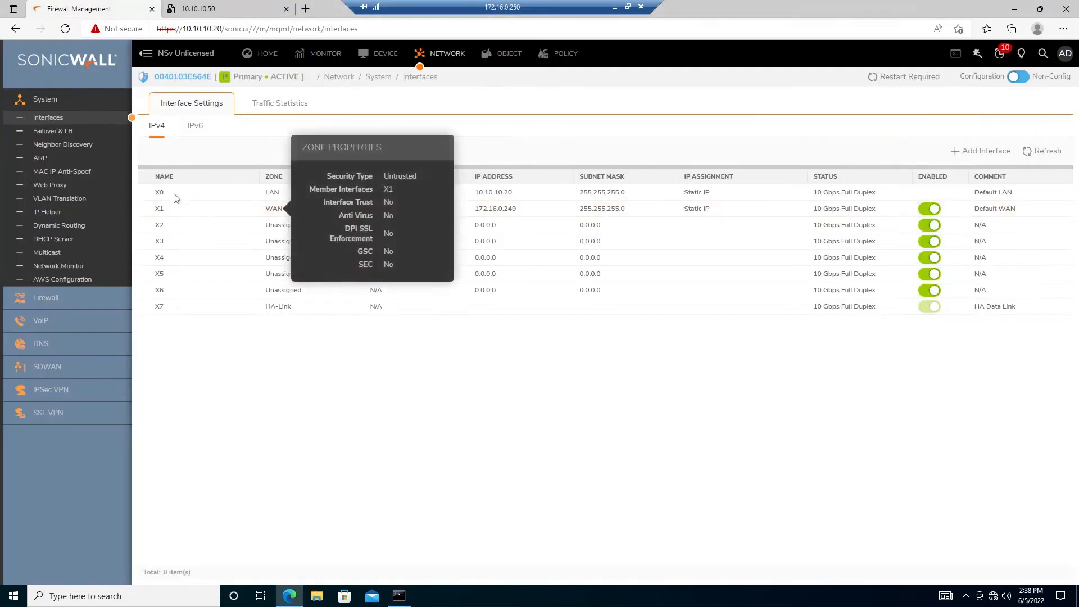
pyautogui.moveTo(174, 201)
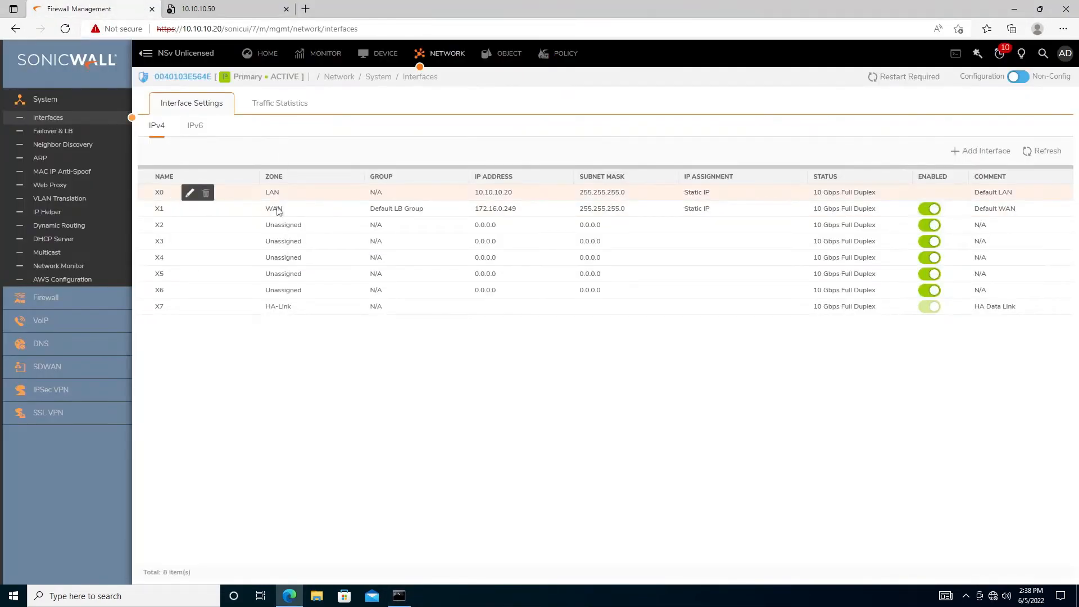
pyautogui.click(227, 3)
pyautogui.click(99, 5)
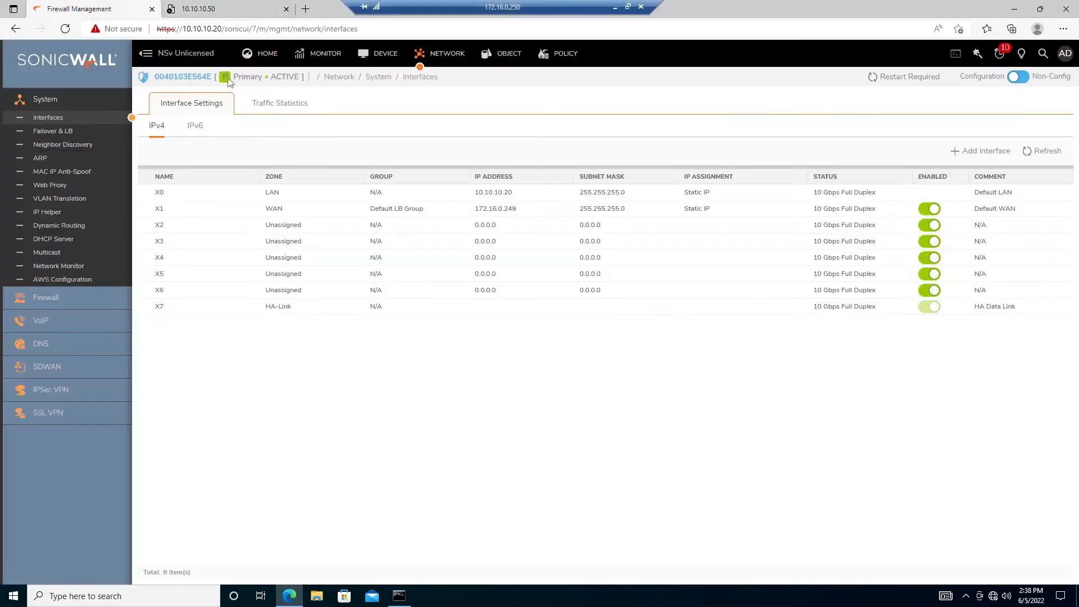
pyautogui.click(402, 595)
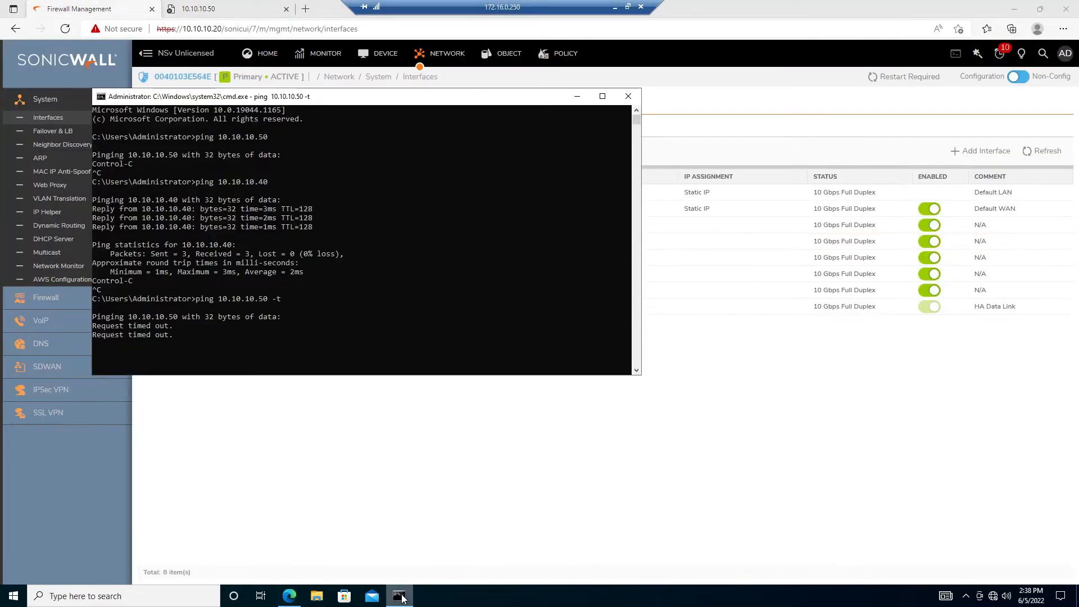
pyautogui.click(401, 595)
pyautogui.moveTo(279, 212)
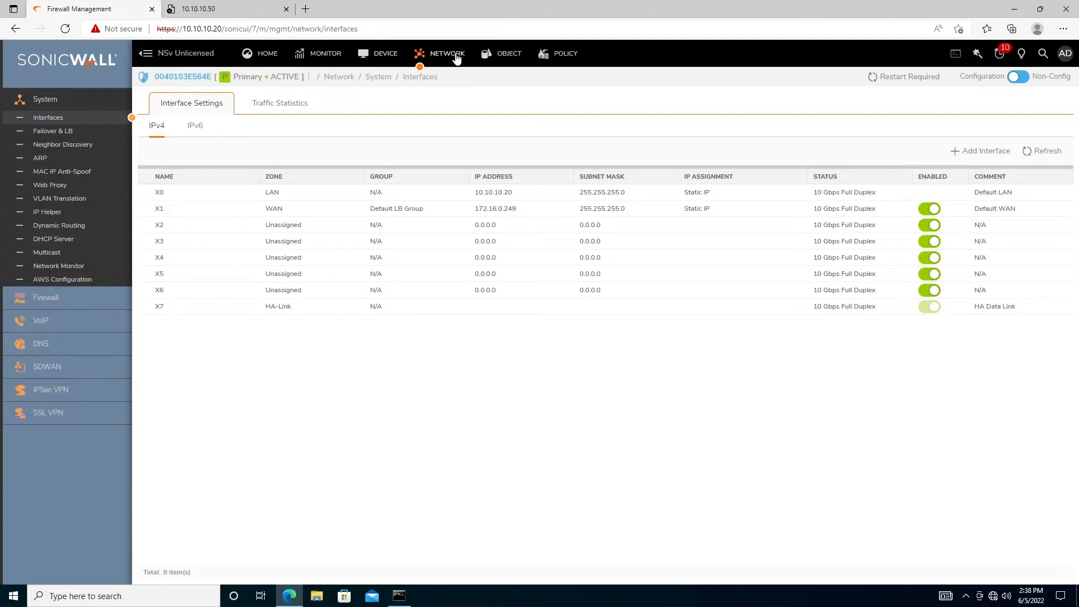
pyautogui.click(403, 54)
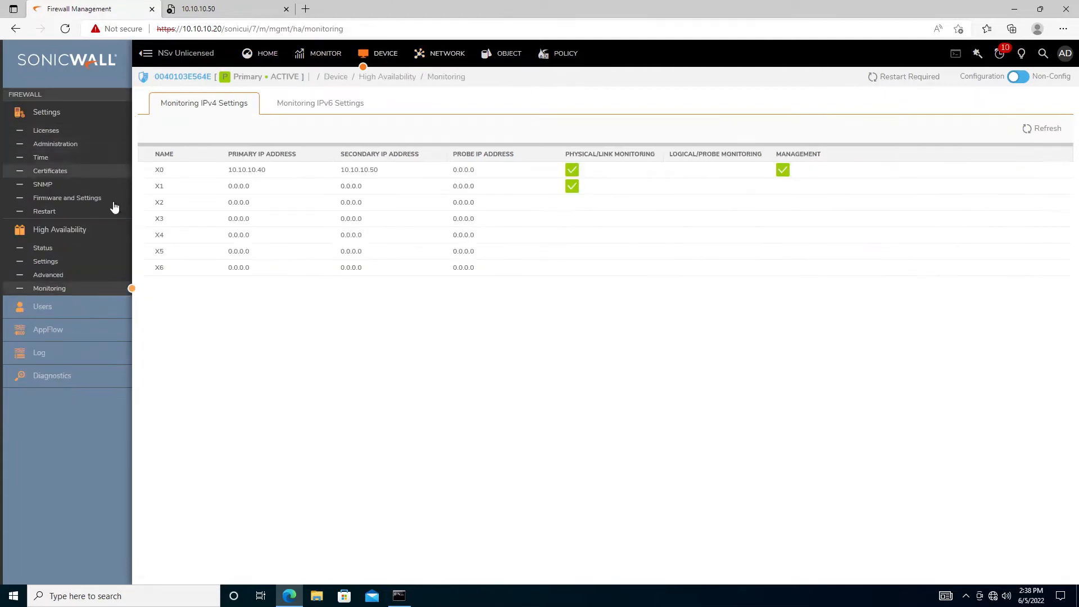
pyautogui.click(43, 248)
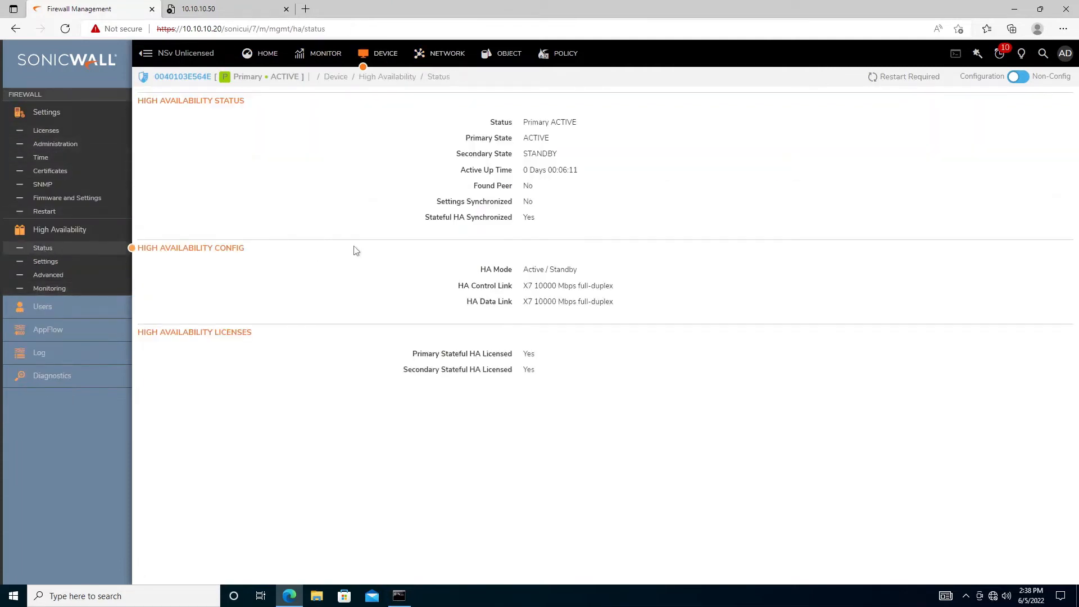
# Highlight Secondary STANDBY, Found Peer No, Settings Synchronized No and stateful HA license rows, then open HA Advanced
pyautogui.moveTo(455, 157); pyautogui.dragTo(573, 159)
pyautogui.click(538, 152)
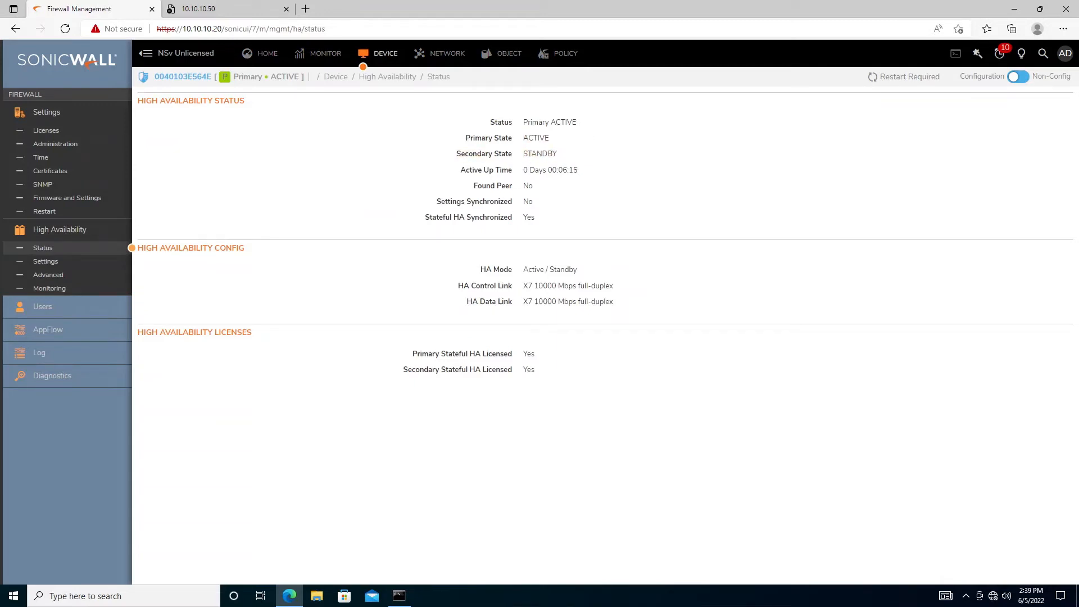
pyautogui.moveTo(466, 188); pyautogui.dragTo(550, 191)
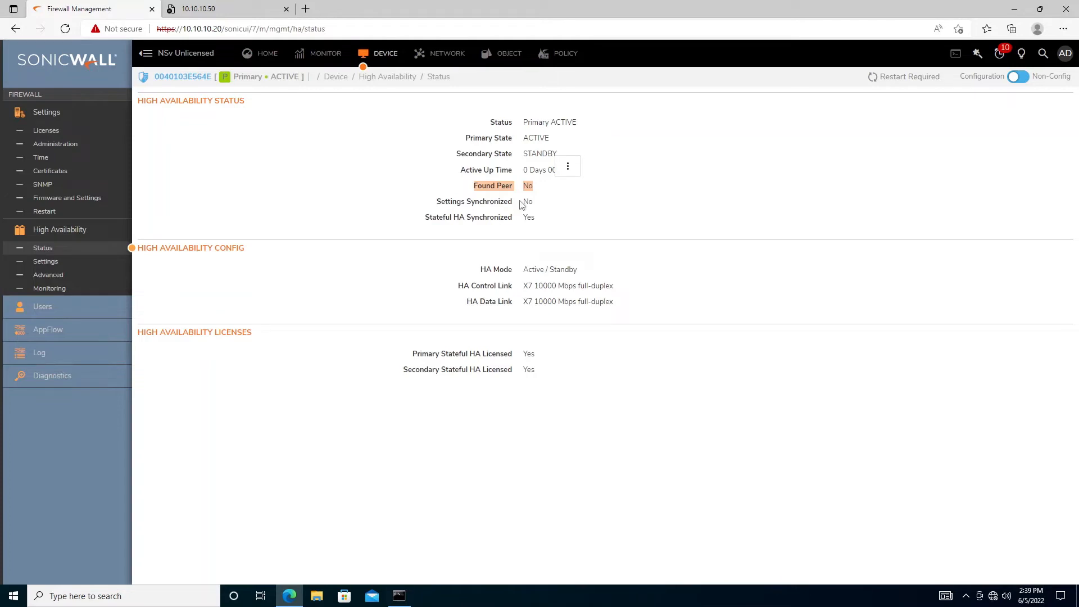
pyautogui.doubleClick(526, 202)
pyautogui.click(585, 216)
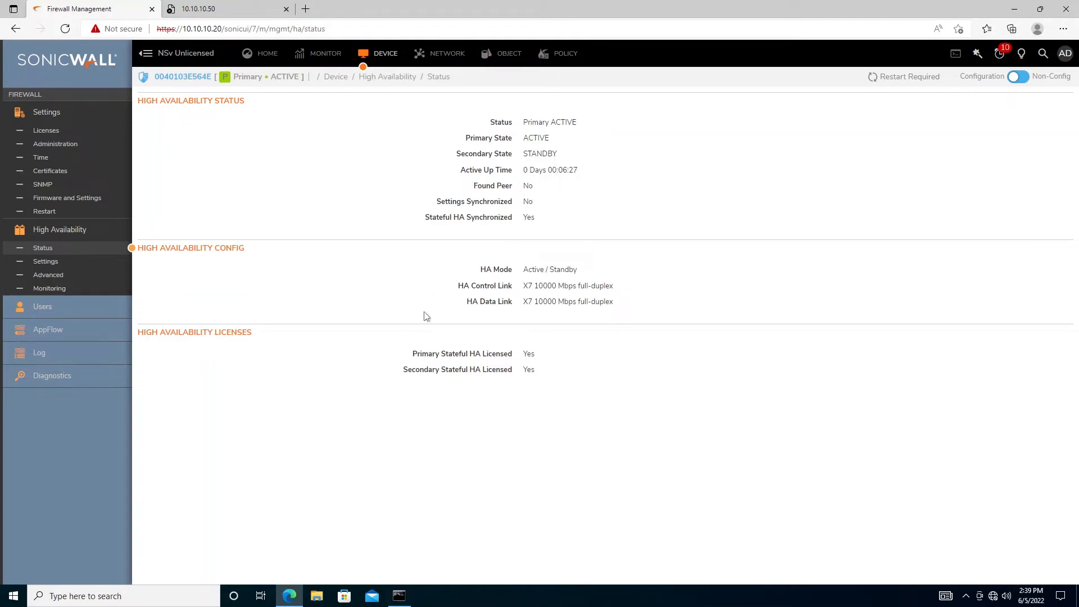
pyautogui.moveTo(523, 344); pyautogui.dragTo(557, 383)
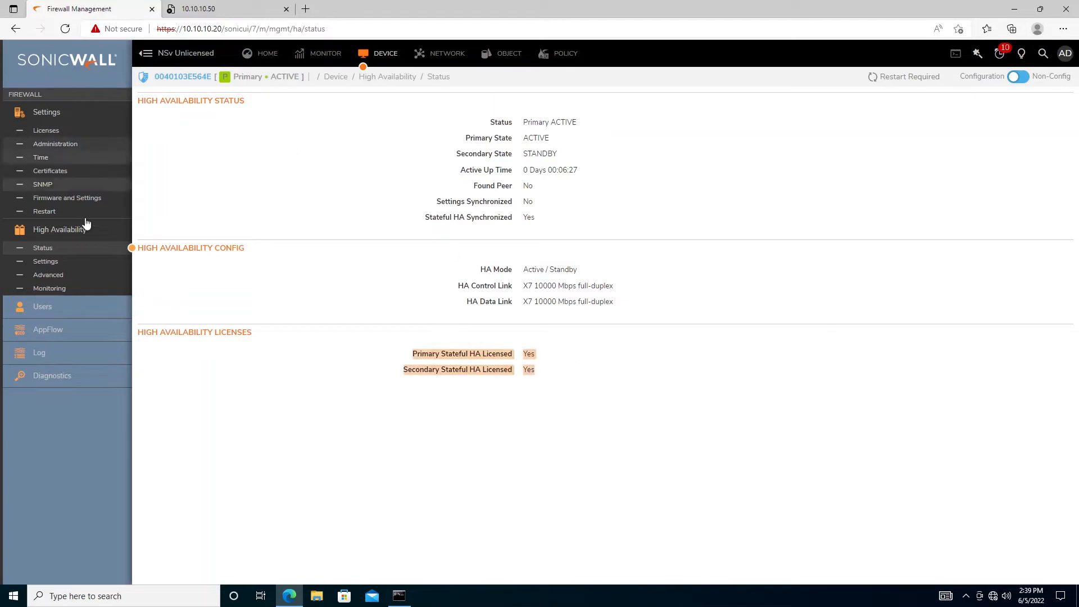
pyautogui.click(40, 277)
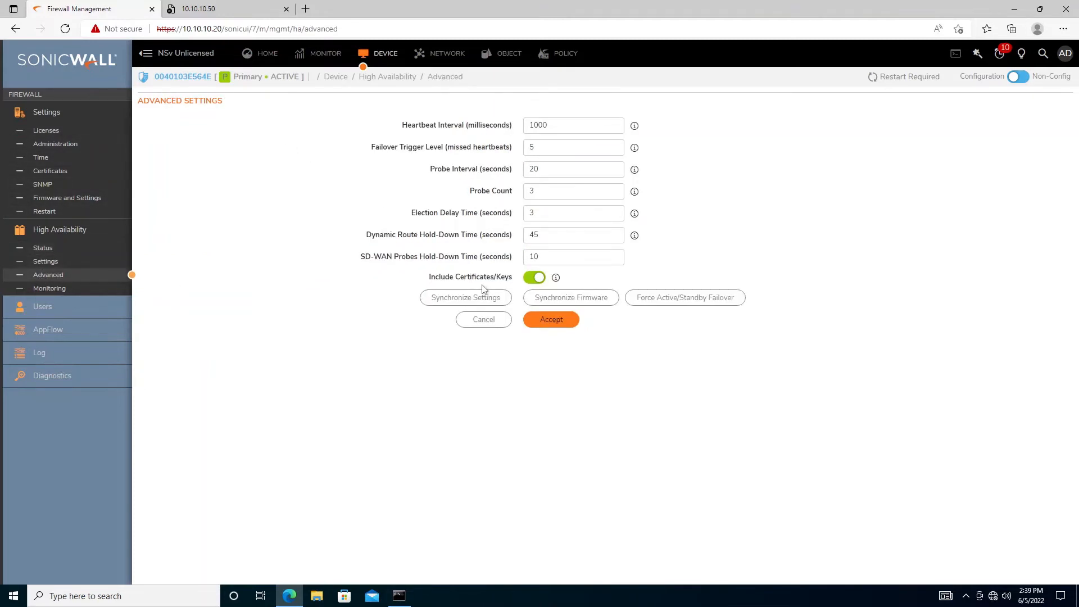
pyautogui.click(465, 299)
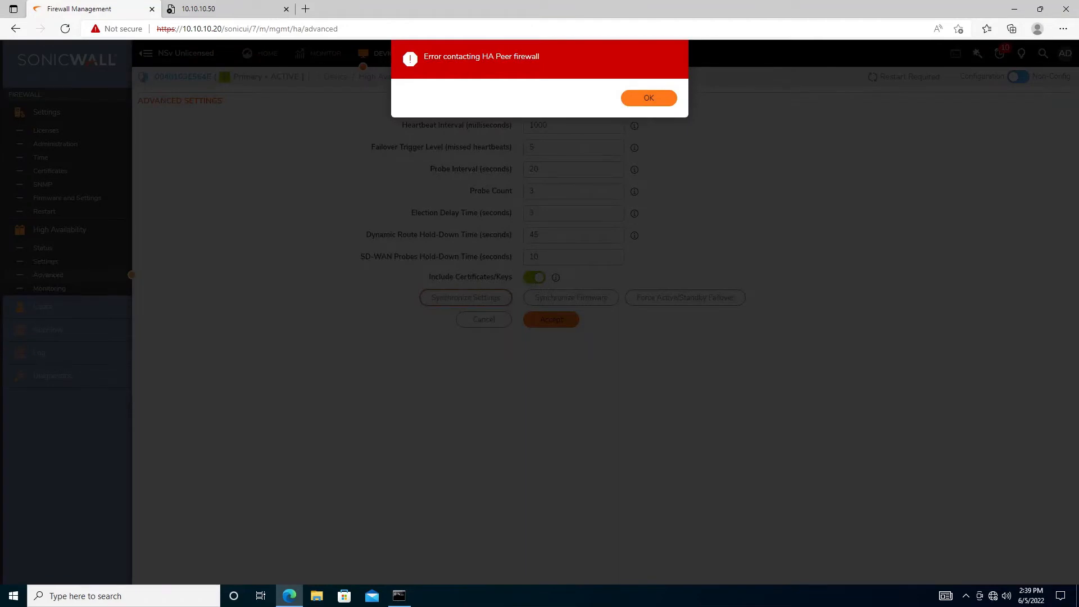
pyautogui.moveTo(481, 56); pyautogui.dragTo(594, 74)
pyautogui.click(650, 99)
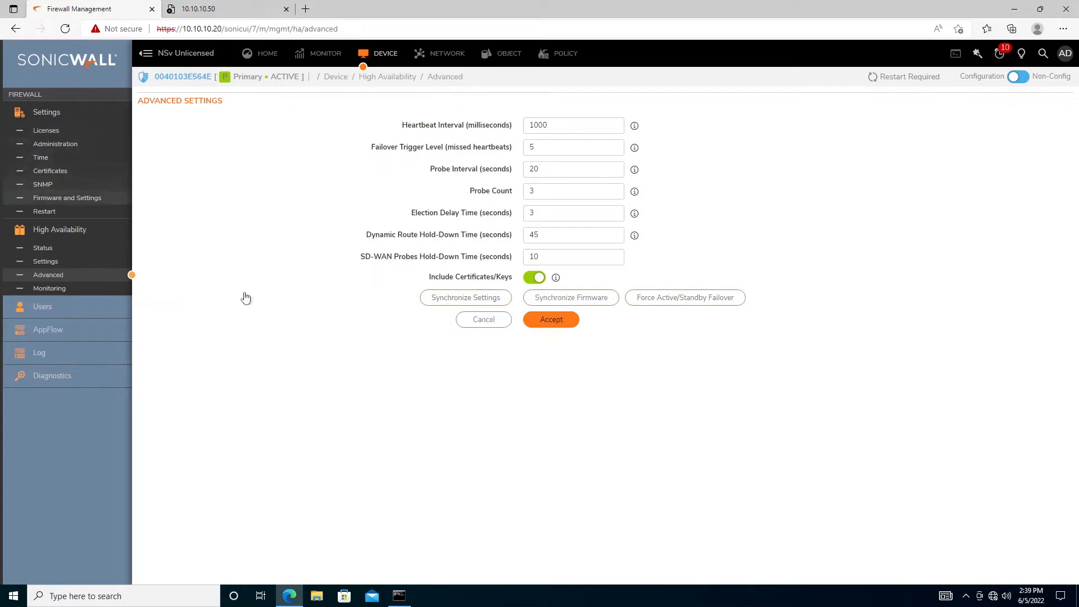
pyautogui.click(470, 304)
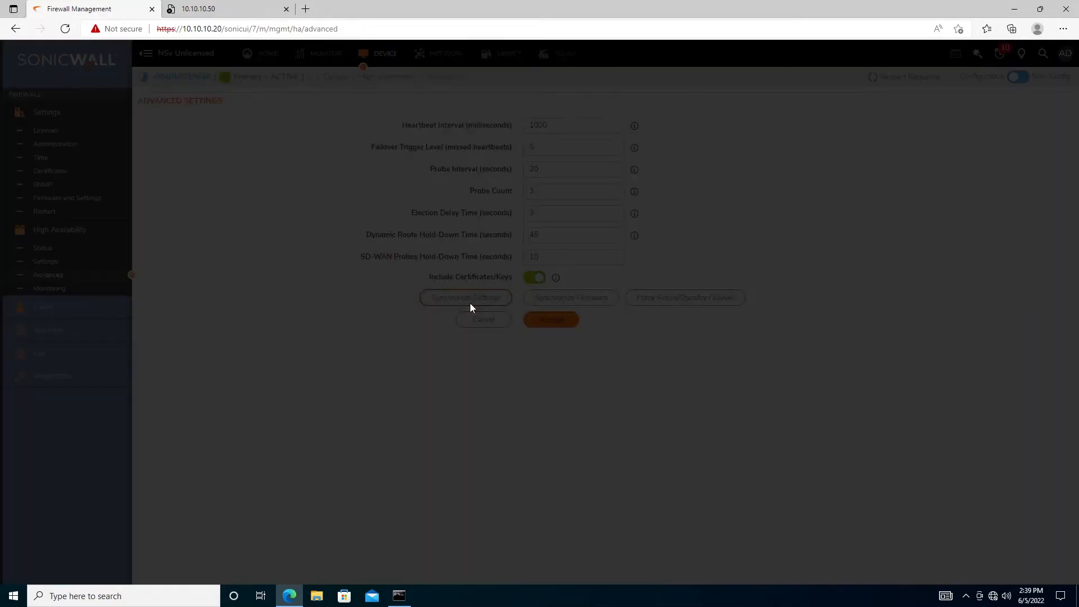
pyautogui.click(651, 98)
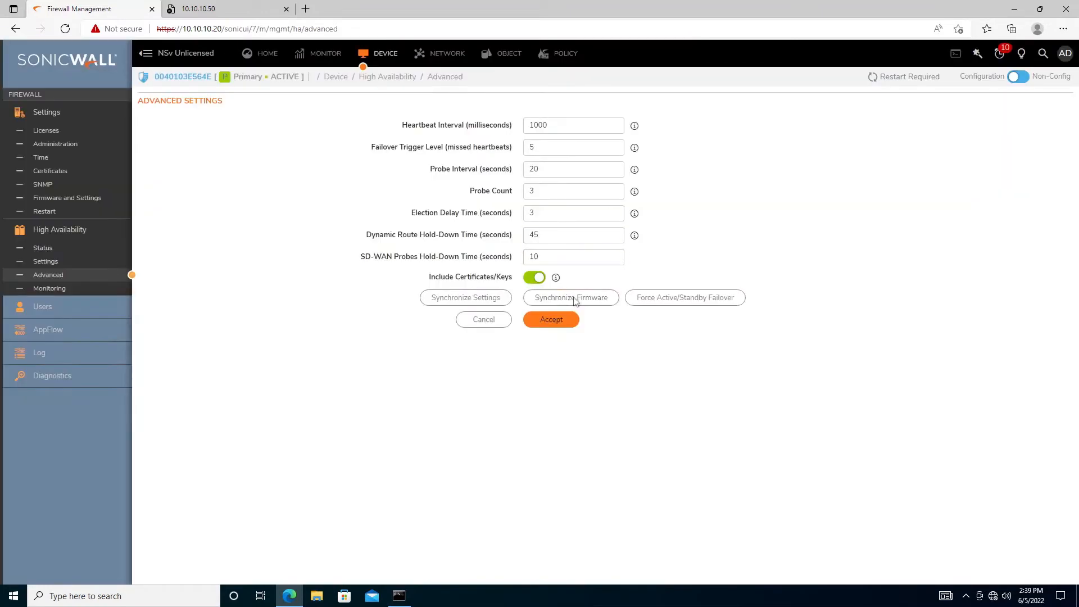
pyautogui.click(574, 298)
pyautogui.click(635, 105)
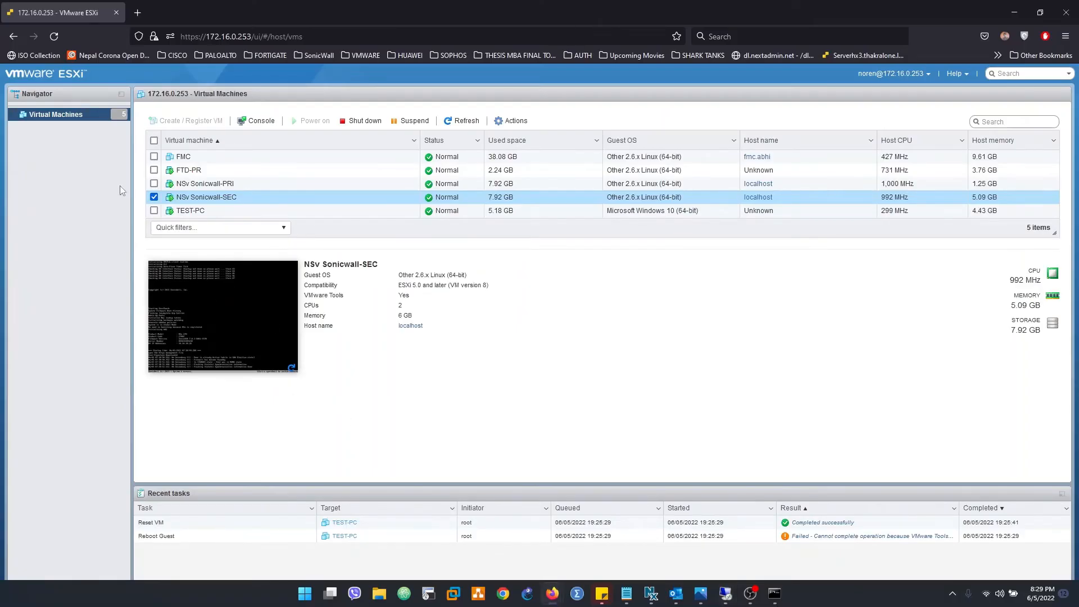
# Log in to the NSv Sonicwall-SEC console as admin
pyautogui.click(216, 342)
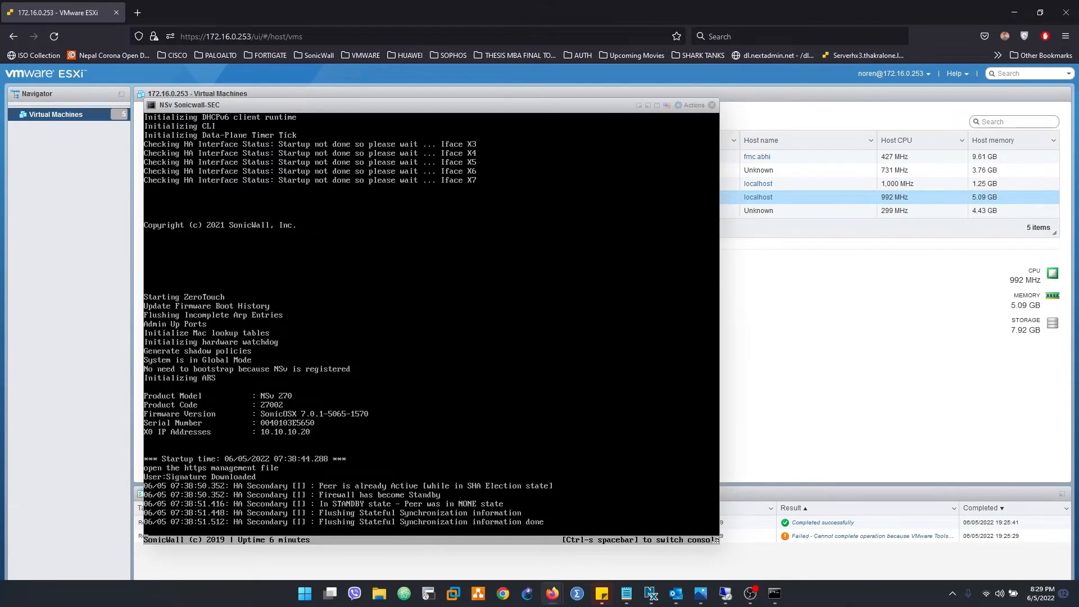
pyautogui.press('Return')
pyautogui.press('Return')
pyautogui.press('Return')
pyautogui.press('Return')
pyautogui.press('Return')
pyautogui.press('Return')
pyautogui.press('Return')
pyautogui.press('Return')
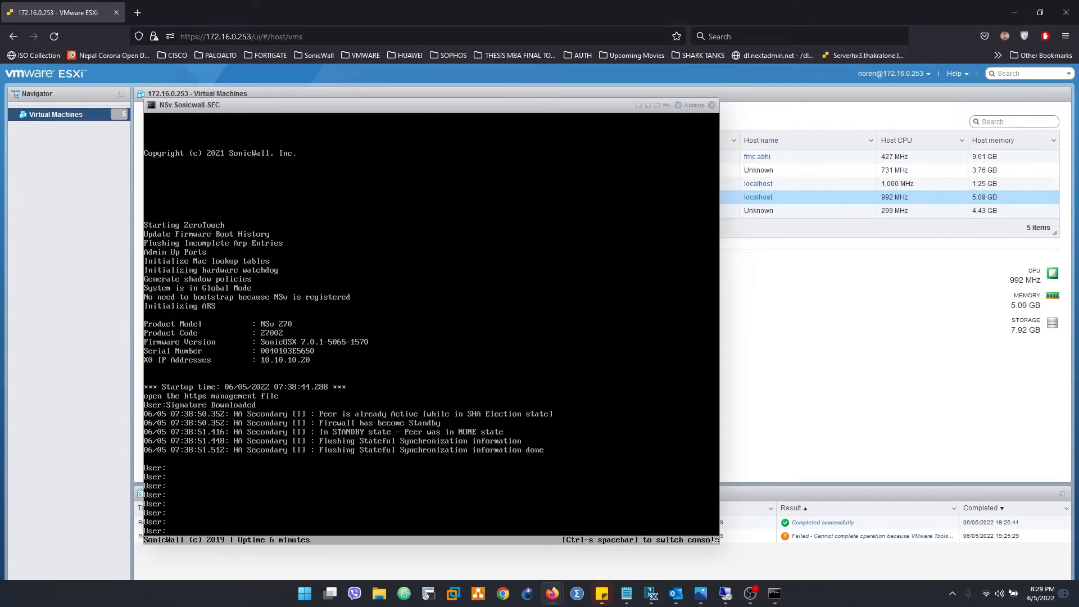
pyautogui.write('admin')
pyautogui.press('Return')
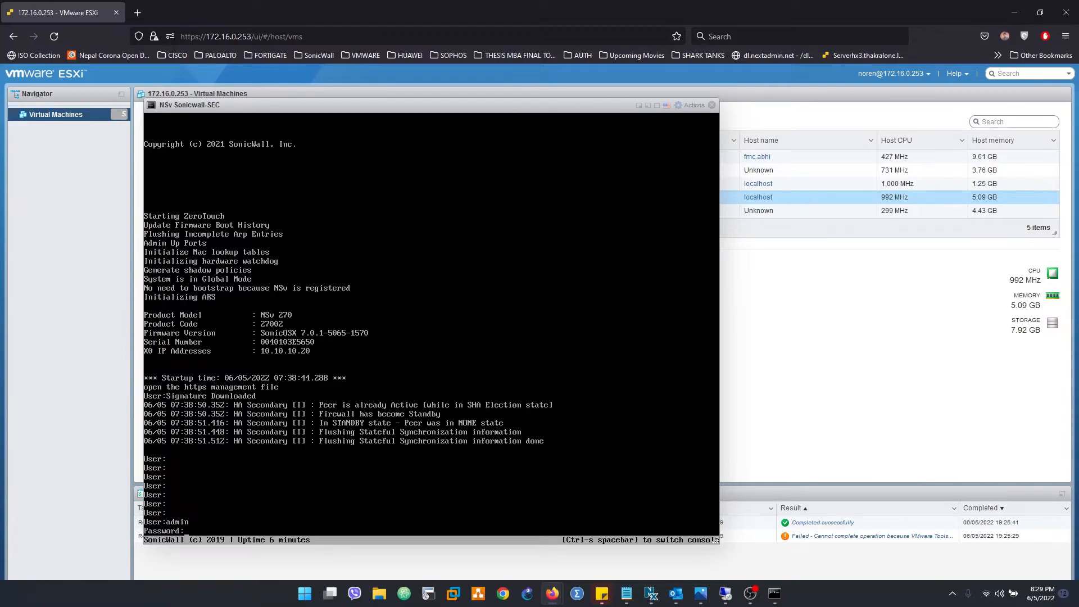
pyautogui.press('Return')
pyautogui.press('Return')
pyautogui.press('Return')
pyautogui.press('Return')
pyautogui.press('Return')
pyautogui.press('Return')
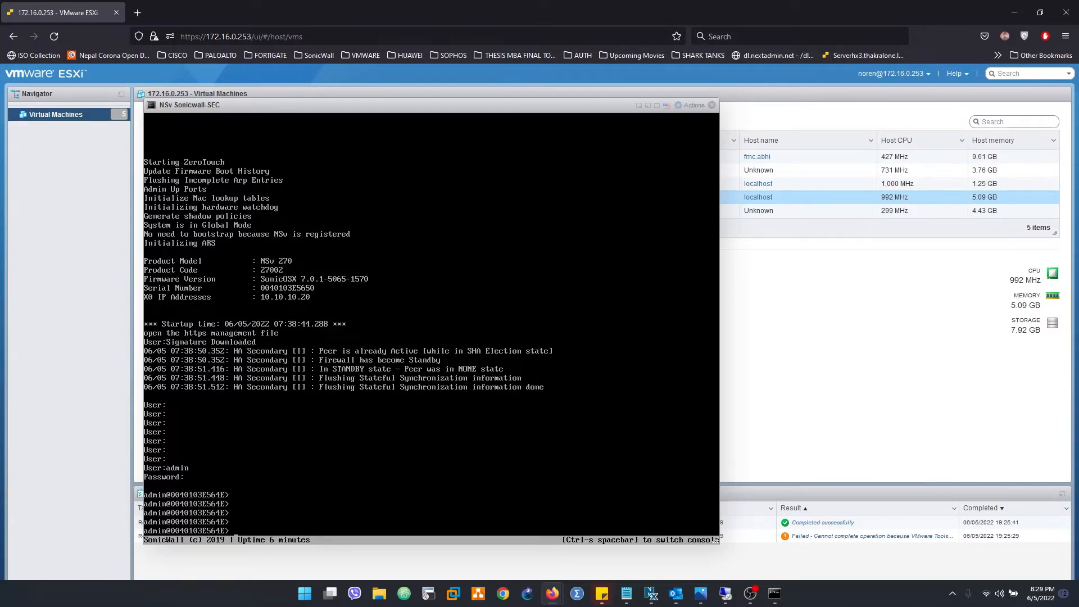
# Run 'show interfaces', page through the output, close the console and return to remote desktop
pyautogui.write('sho')
pyautogui.press('Tab')
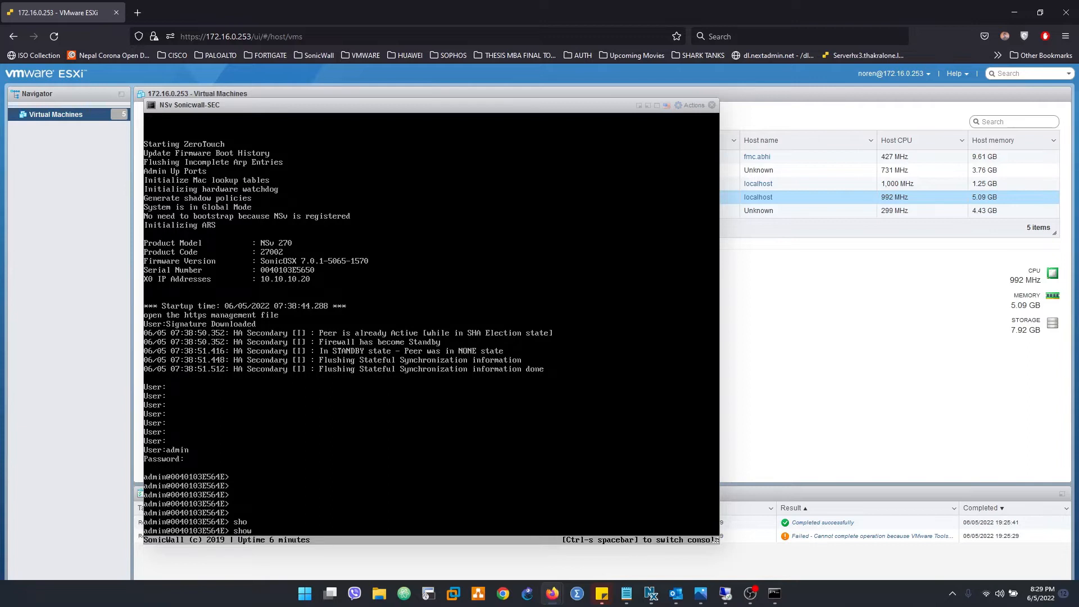
pyautogui.write('interfac')
pyautogui.press('Tab')
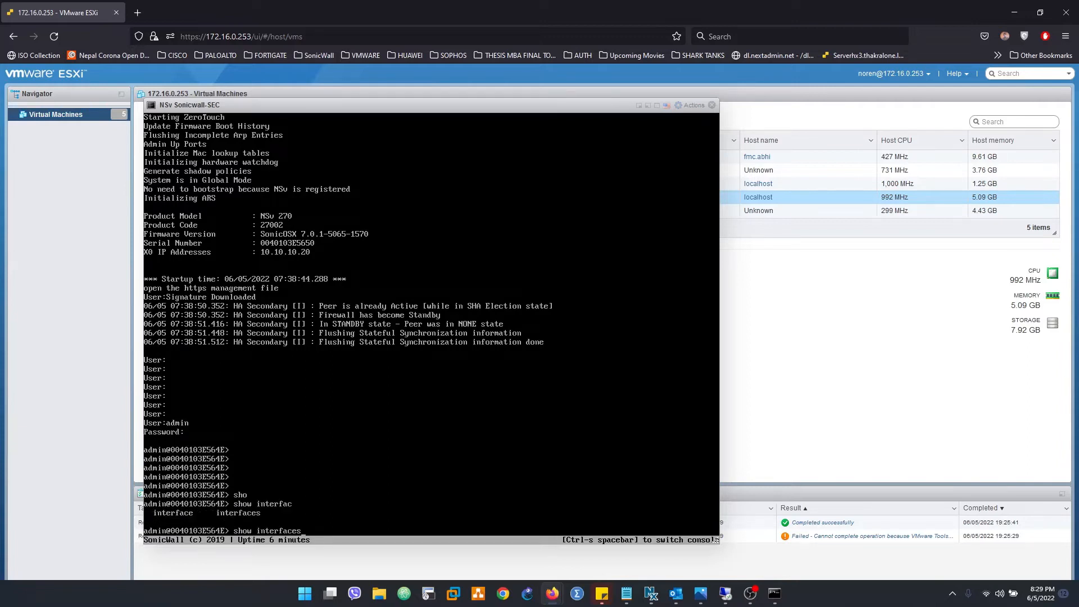
pyautogui.press('Return')
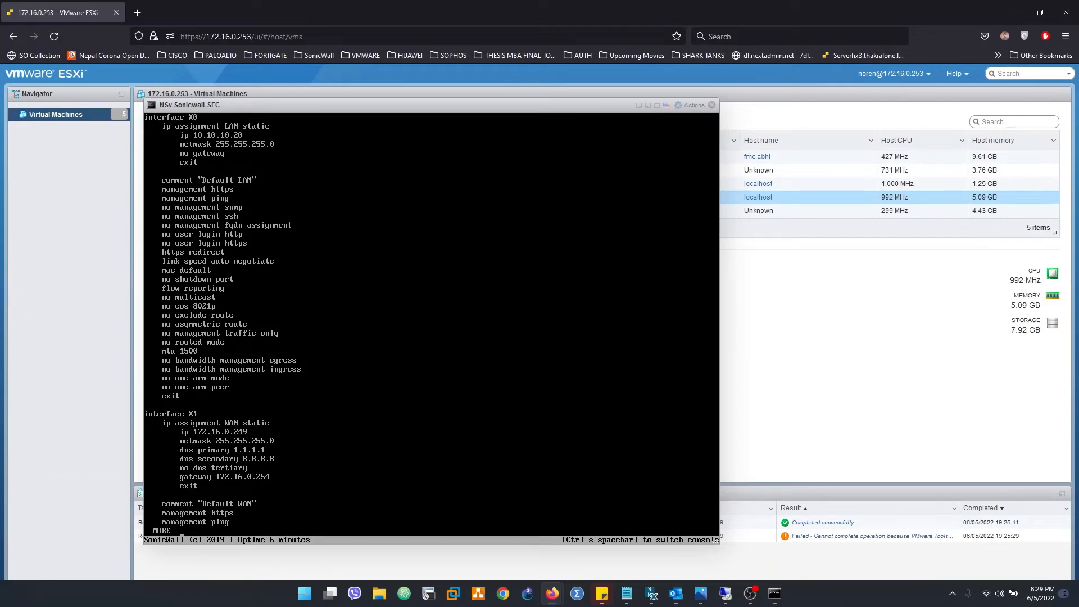
pyautogui.press('space')
pyautogui.press('space')
pyautogui.press('space')
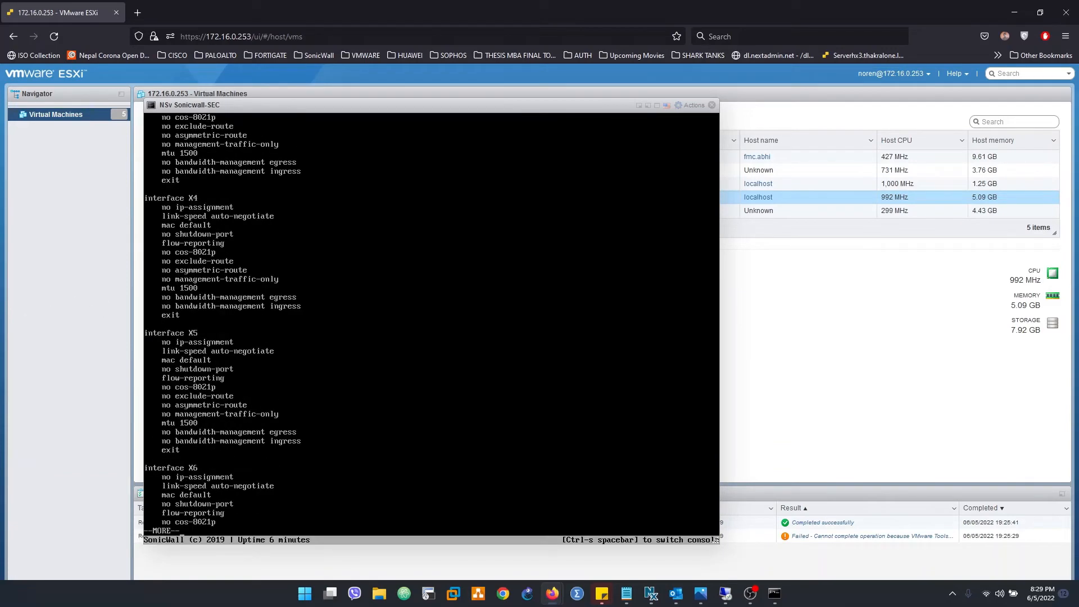
pyautogui.press('space')
pyautogui.press('space')
pyautogui.press('space')
pyautogui.press('space')
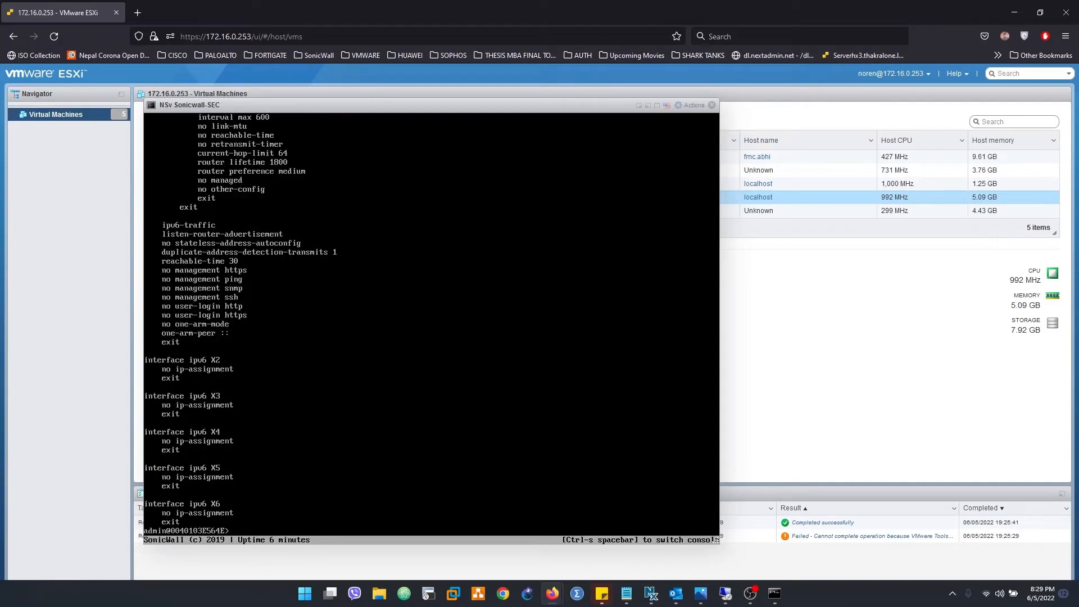
pyautogui.click(712, 105)
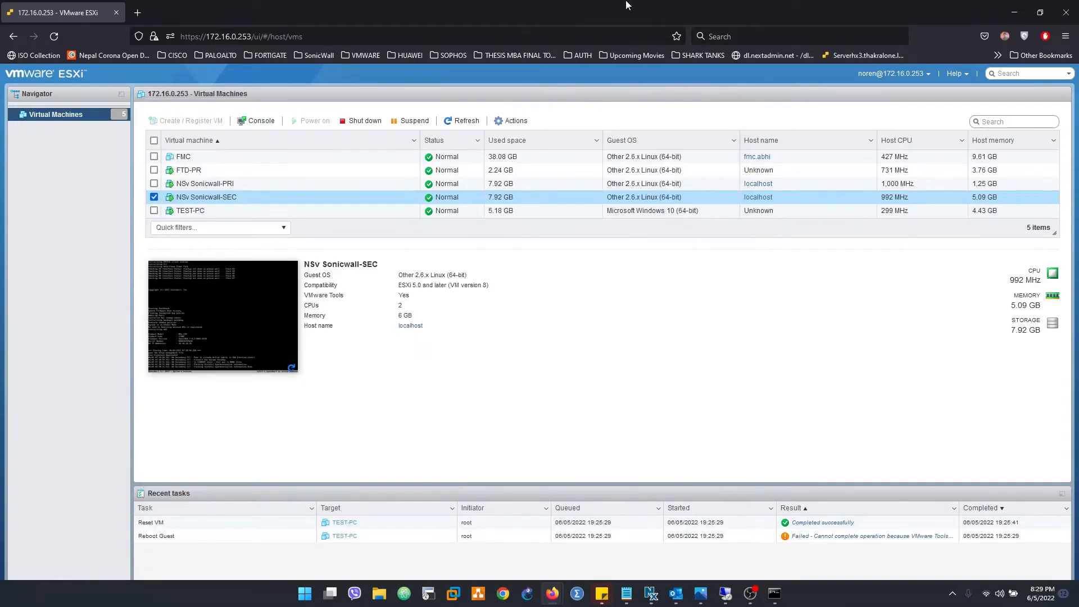
pyautogui.click(725, 593)
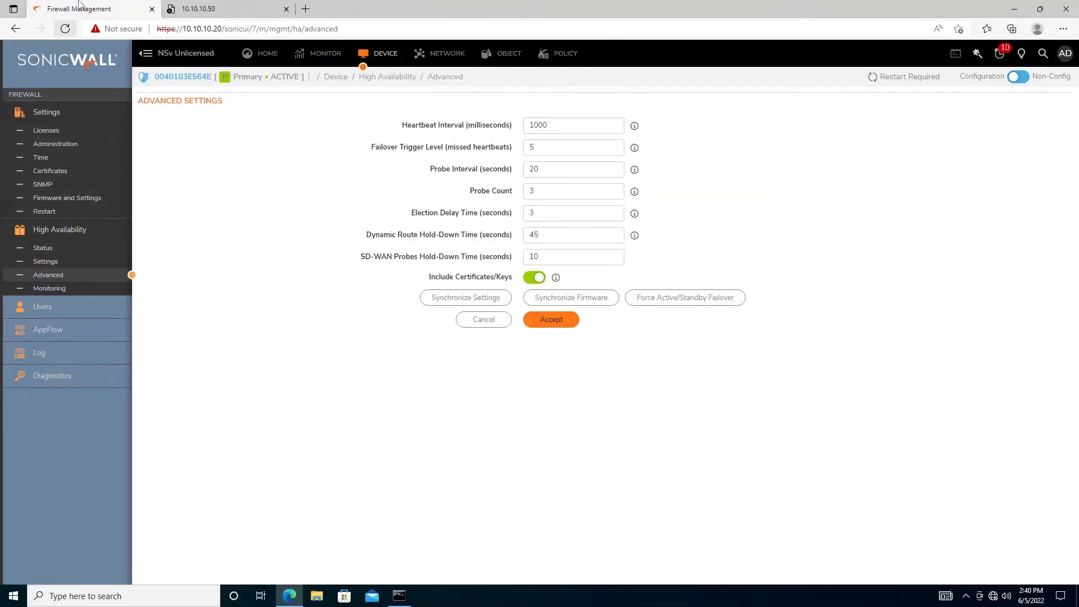
# Reload the unreachable 10.10.10.50 page and restart the continuous ping to 10.10.10.50
pyautogui.click(213, 9)
pyautogui.click(216, 25)
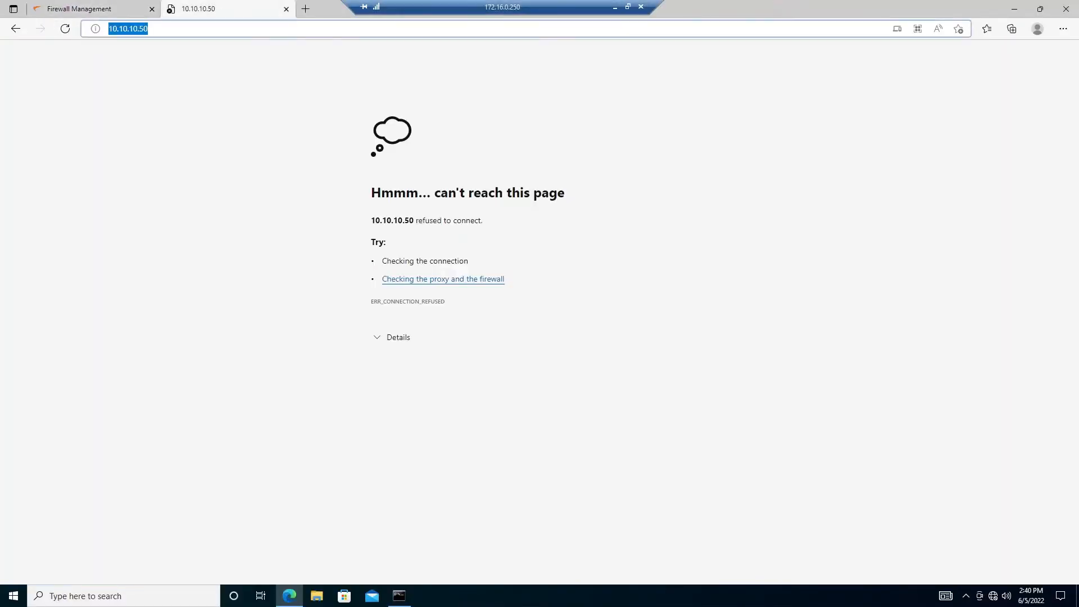
pyautogui.press('Return')
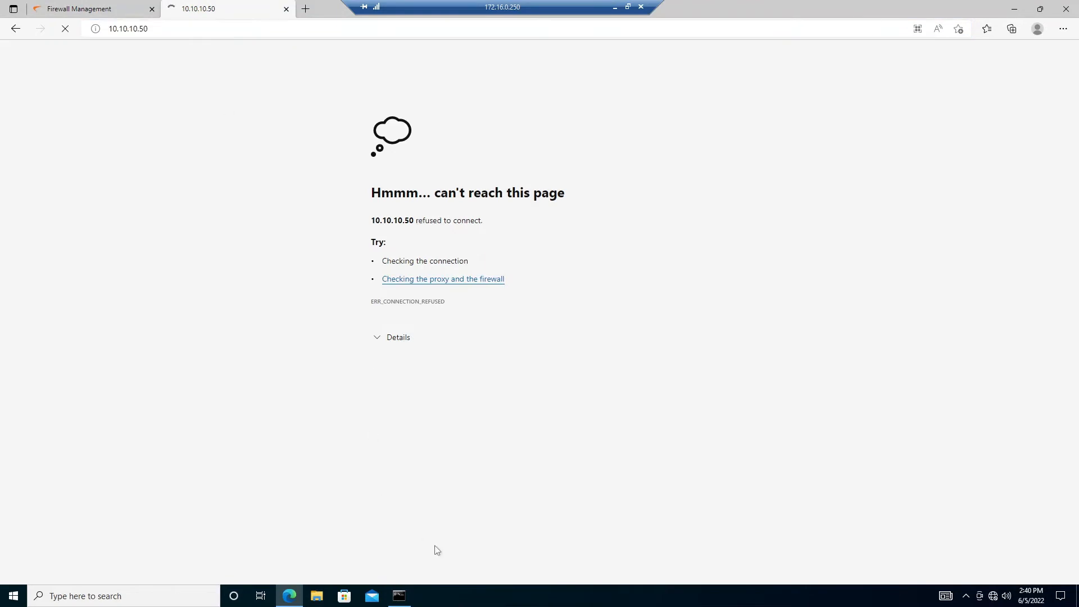
pyautogui.click(400, 595)
pyautogui.click(347, 357)
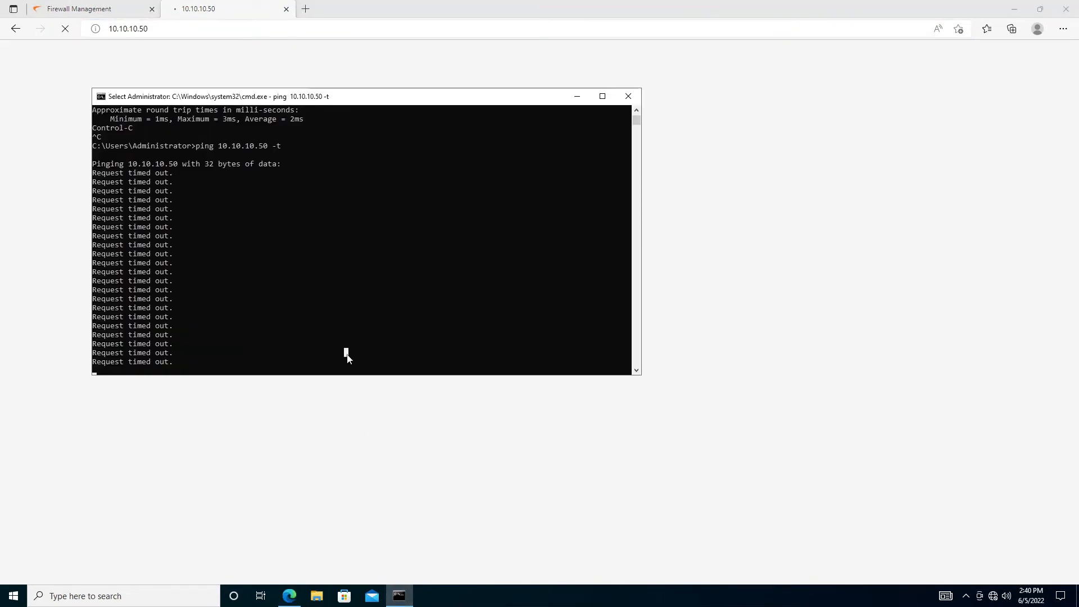
pyautogui.press('Escape')
pyautogui.hotkey('ctrl', 'c')
pyautogui.press('Return')
pyautogui.press('Up')
pyautogui.press('Return')
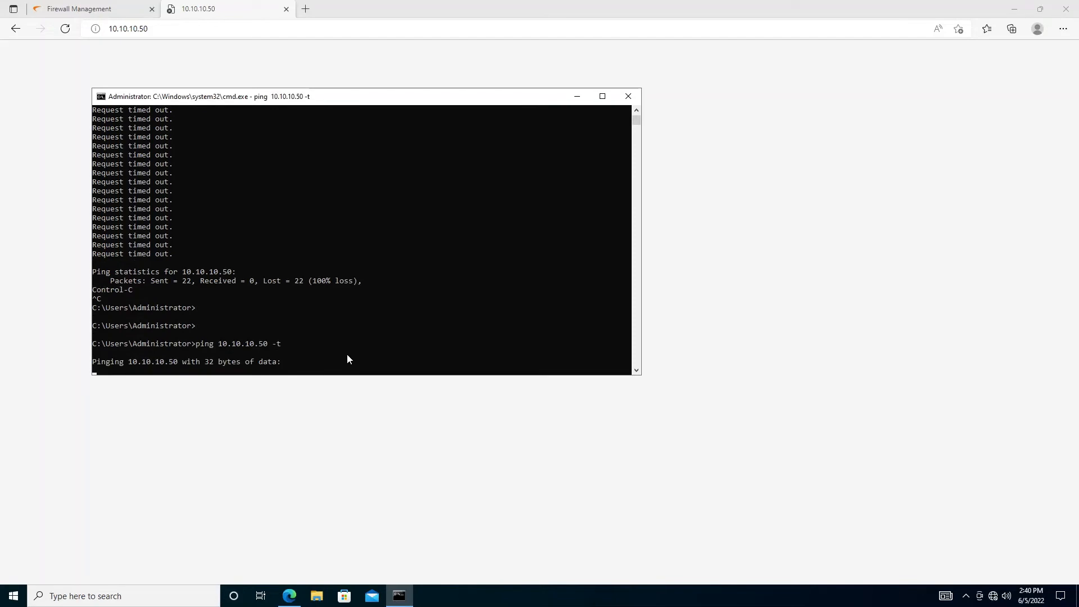
# View the High Availability status and highlight Found Peer showing No
pyautogui.click(106, 8)
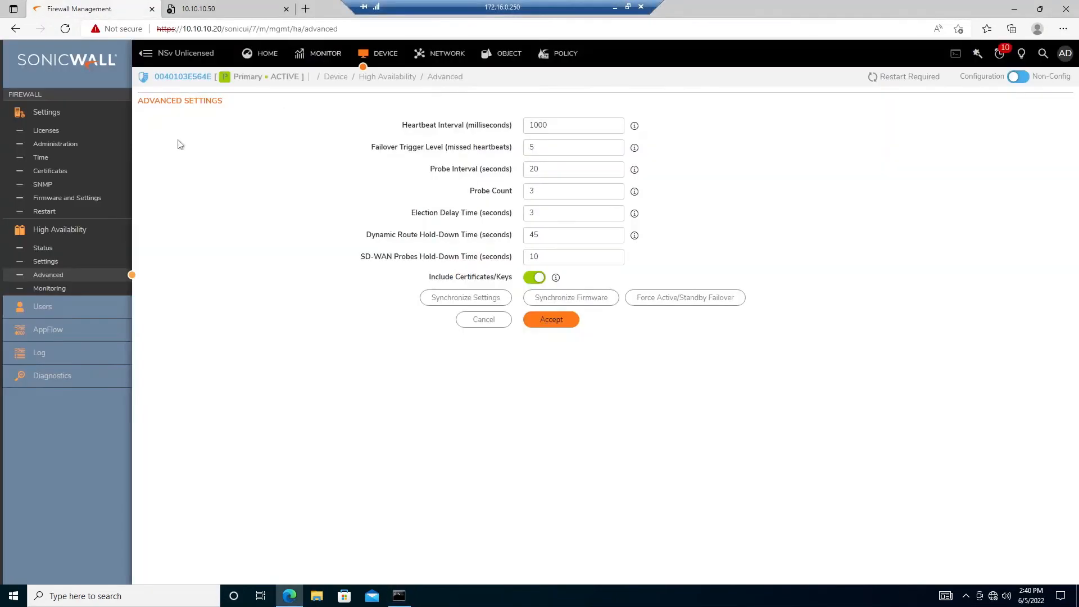
pyautogui.click(61, 262)
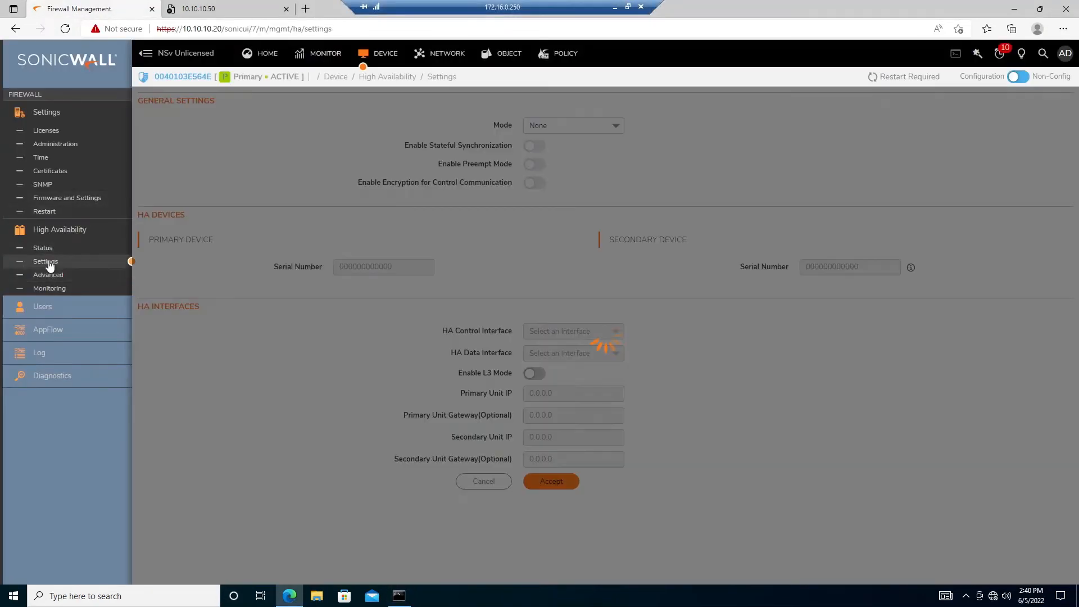
pyautogui.click(45, 248)
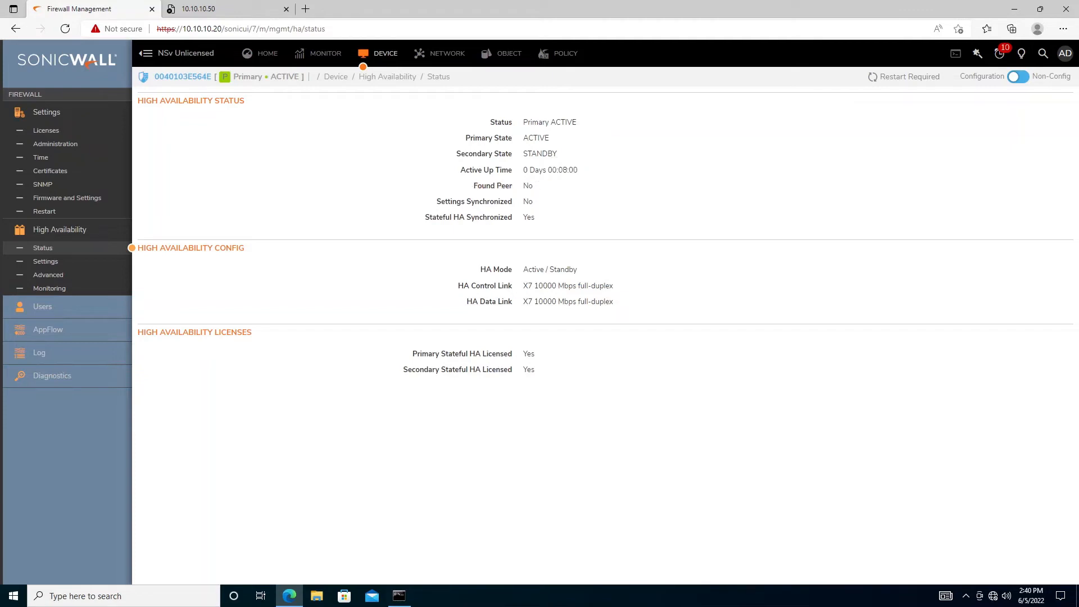
pyautogui.moveTo(523, 185); pyautogui.dragTo(535, 184)
pyautogui.click(546, 198)
# Restart the 10.10.10.20 firewall, confirm and dismiss the notice, then minimize the remote session
pyautogui.click(905, 78)
pyautogui.click(646, 102)
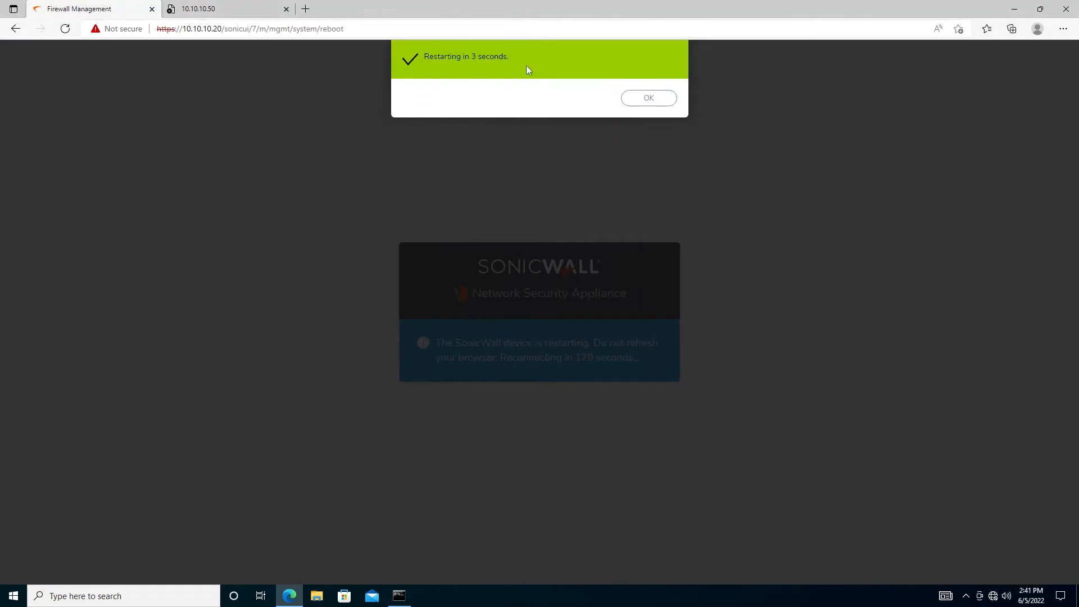
pyautogui.click(646, 100)
pyautogui.moveTo(605, 3)
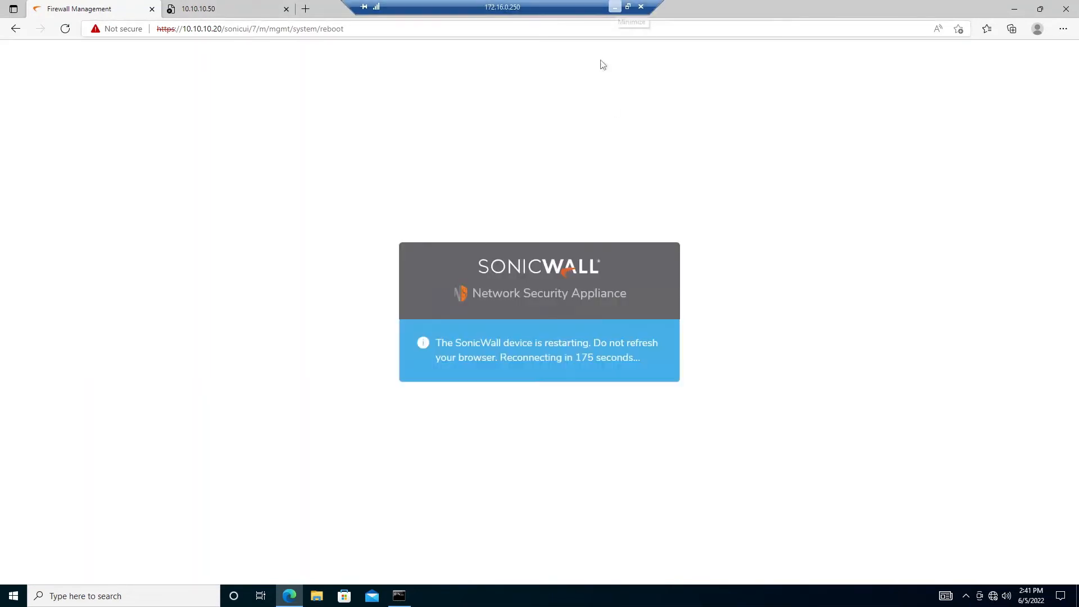
pyautogui.click(615, 7)
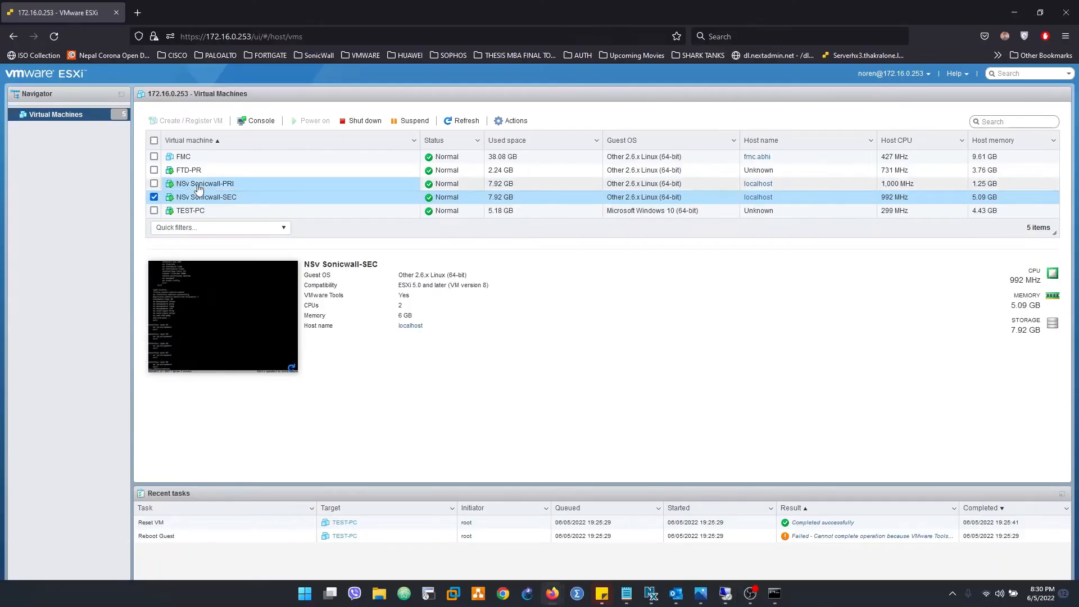
# Check the NSv Sonicwall-PRI and NSv Sonicwall-SEC consoles for HA failover messages, then return to remote desktop
pyautogui.click(230, 183)
pyautogui.click(233, 271)
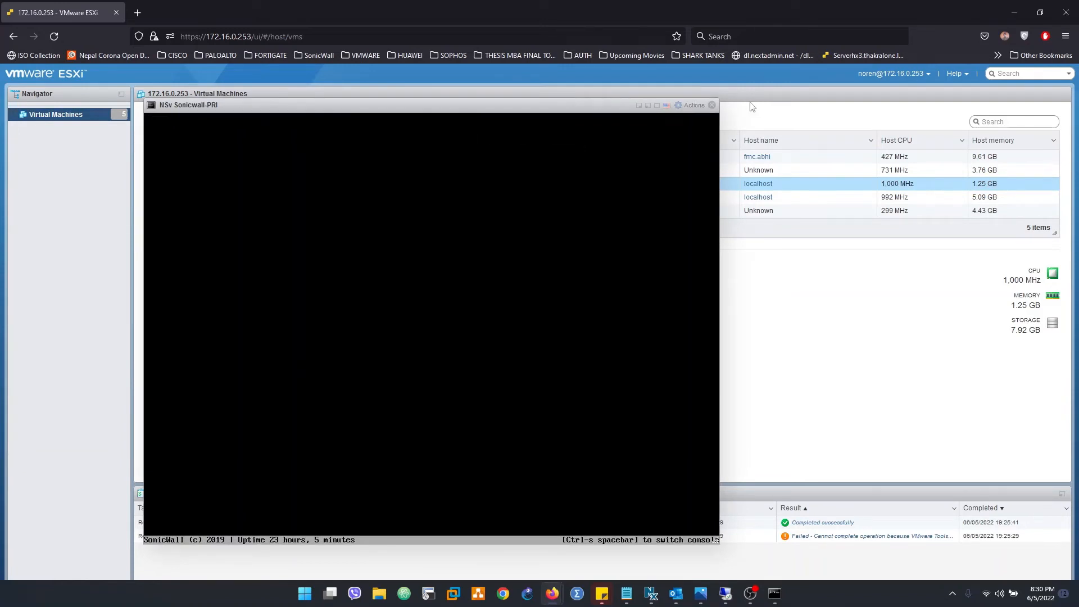
pyautogui.click(713, 107)
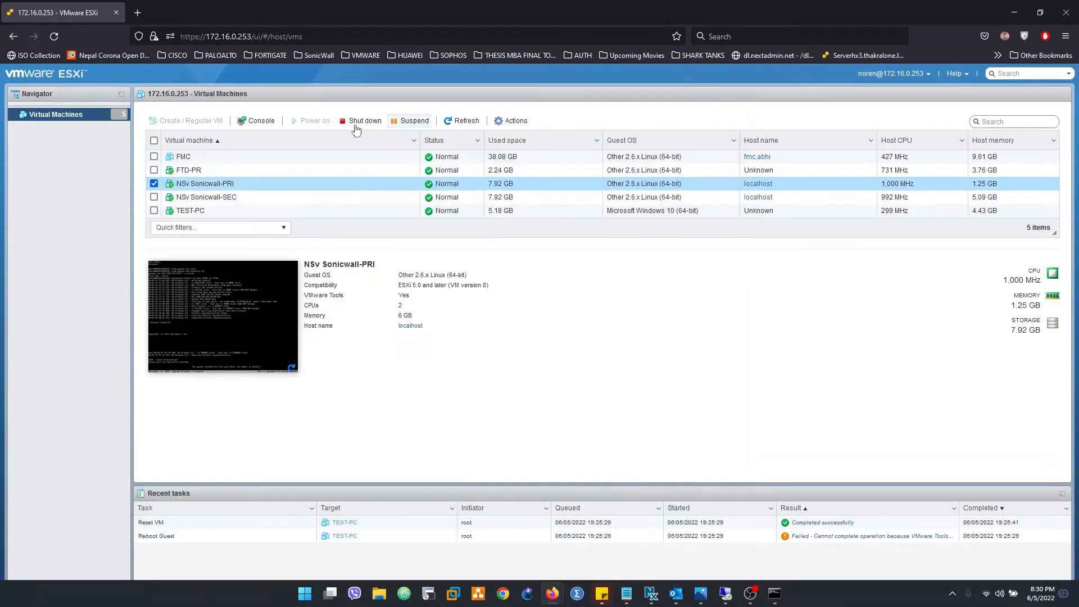
pyautogui.click(208, 199)
pyautogui.click(220, 313)
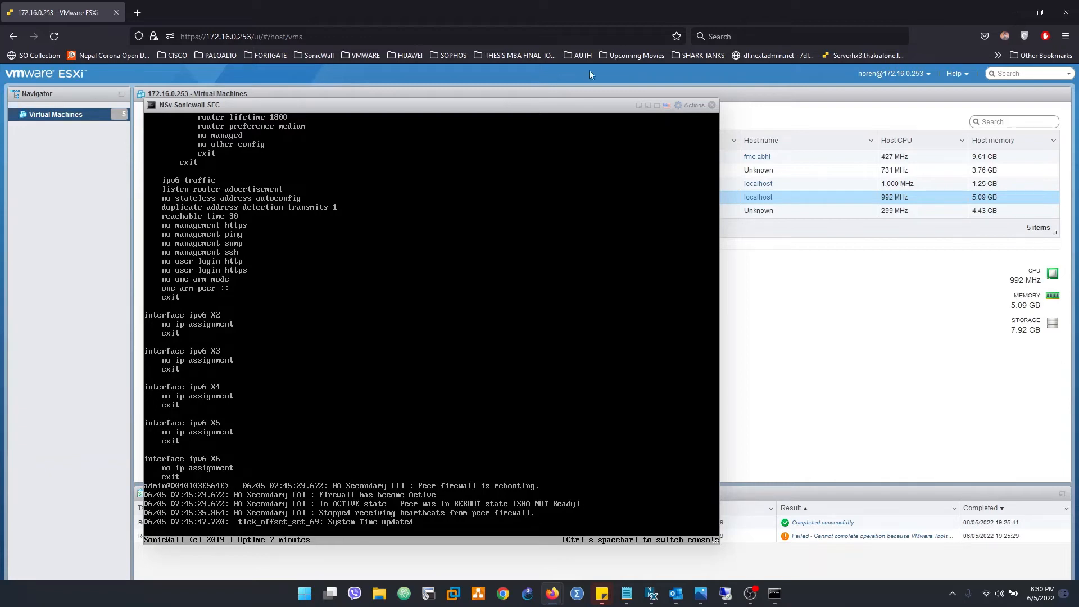
pyautogui.click(712, 106)
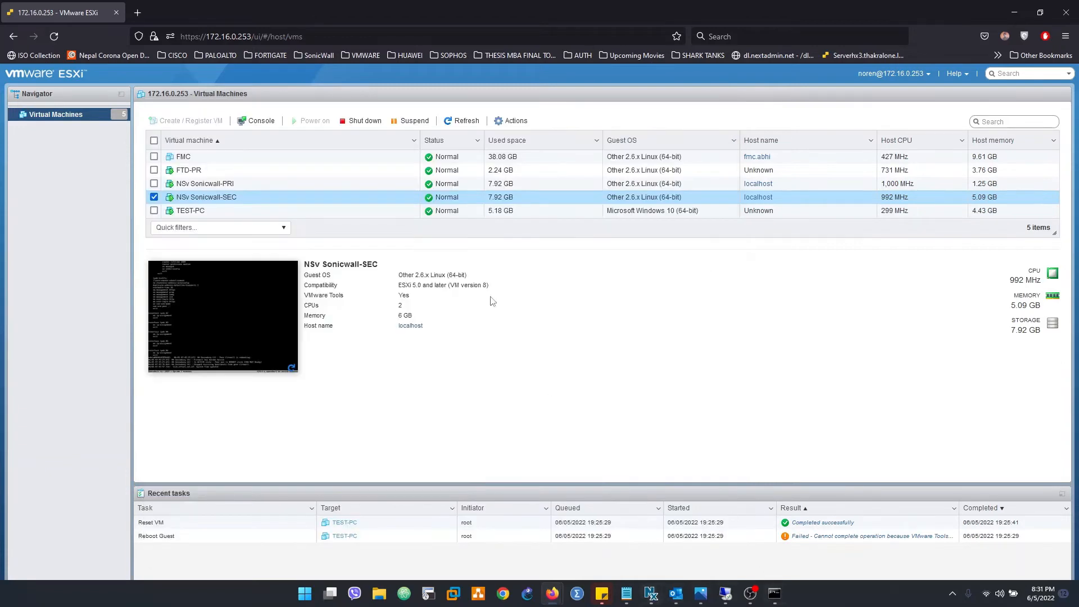
pyautogui.click(723, 594)
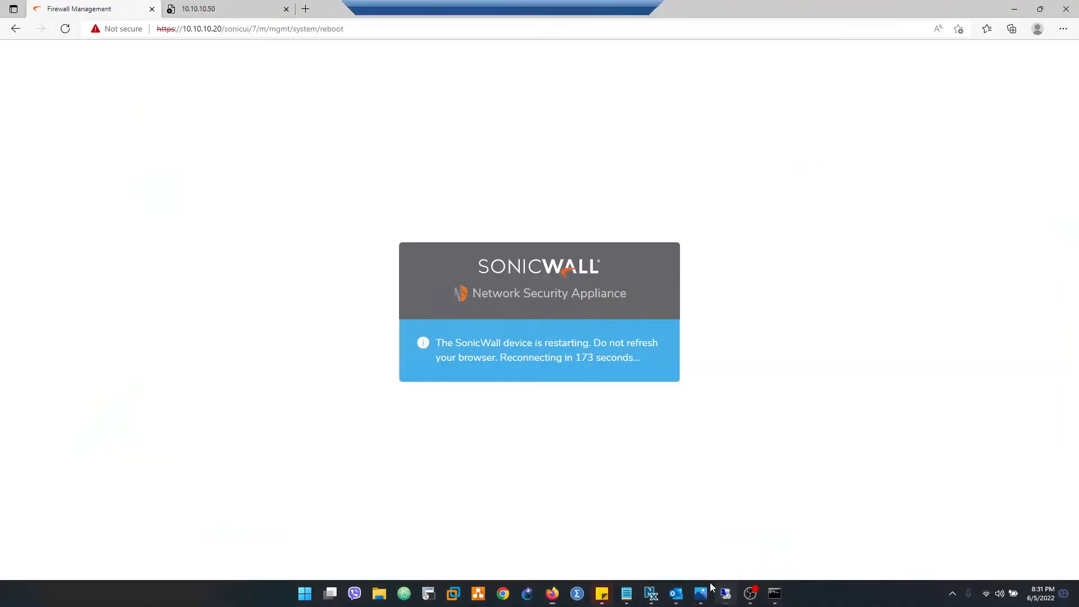
# Reload the restart page and proceed to 10.10.10.20 past the certificate warning
pyautogui.click(214, 29)
pyautogui.press('Return')
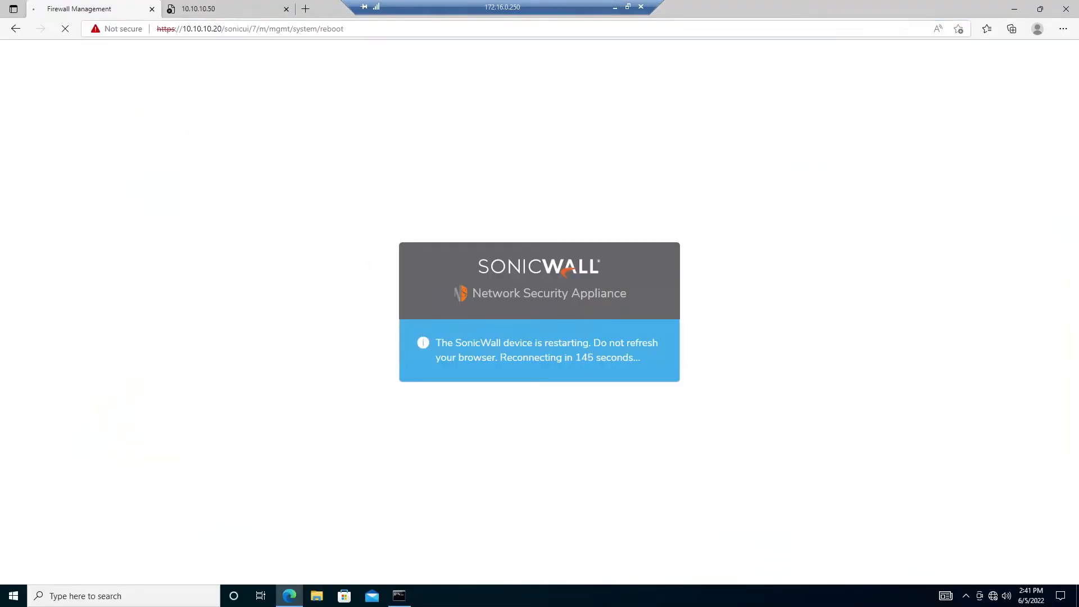
pyautogui.click(352, 29)
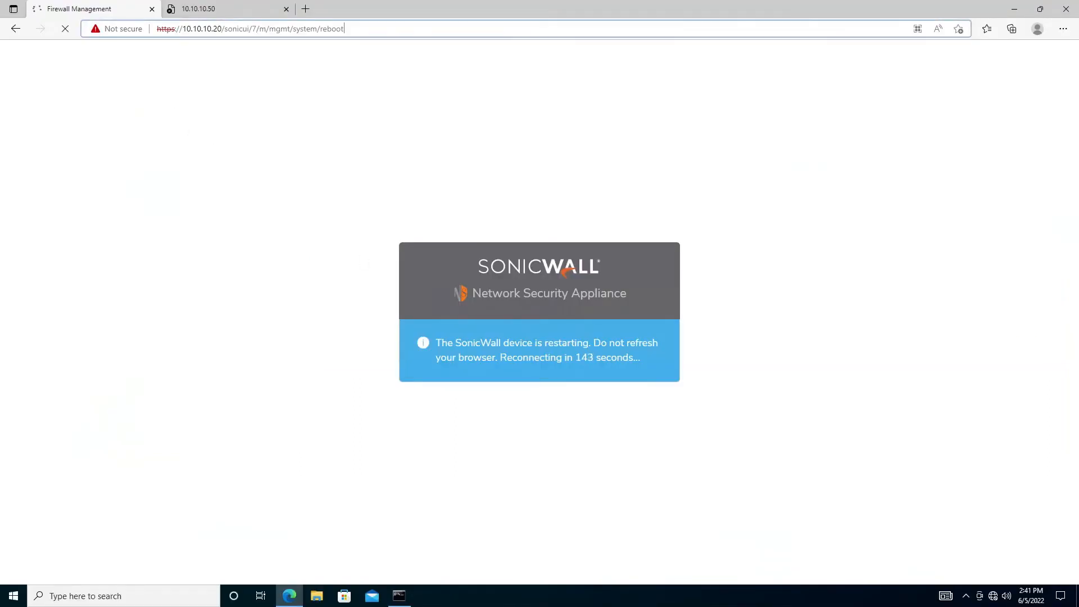
pyautogui.moveTo(351, 28); pyautogui.dragTo(224, 28)
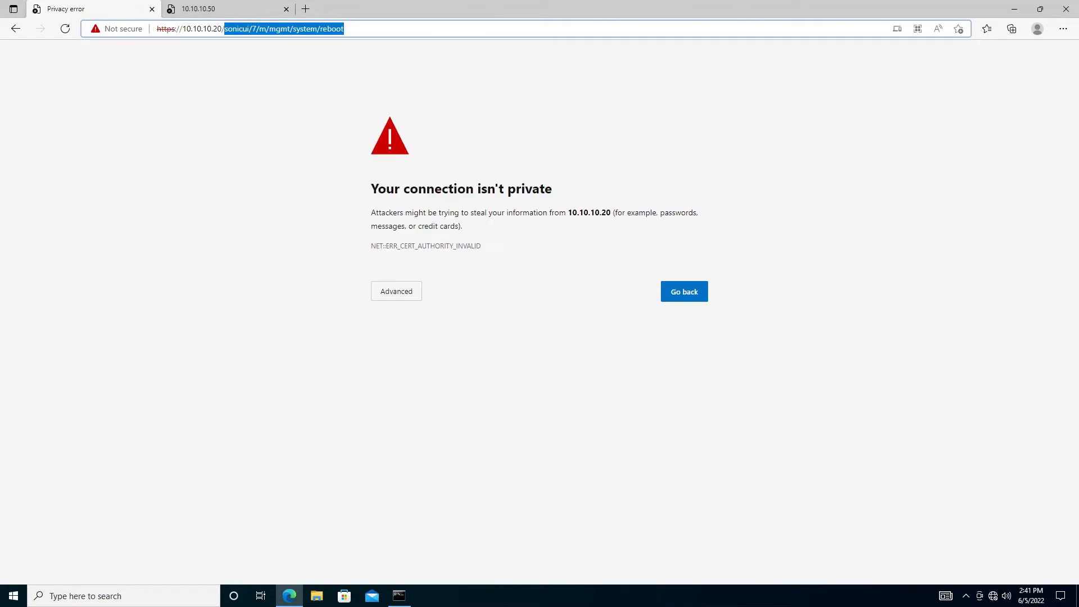
pyautogui.click(395, 291)
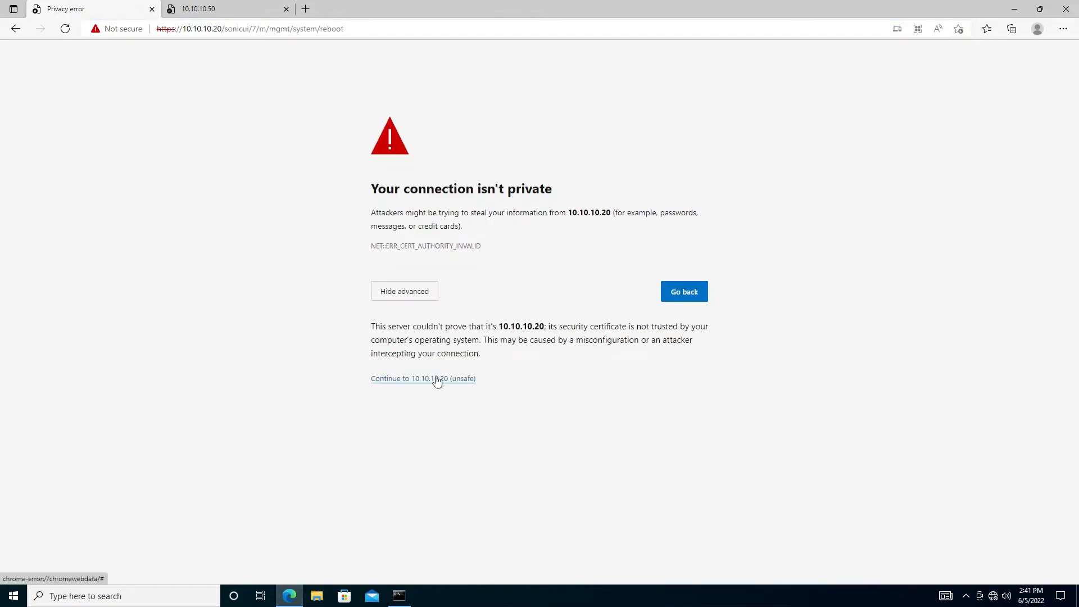
pyautogui.click(437, 380)
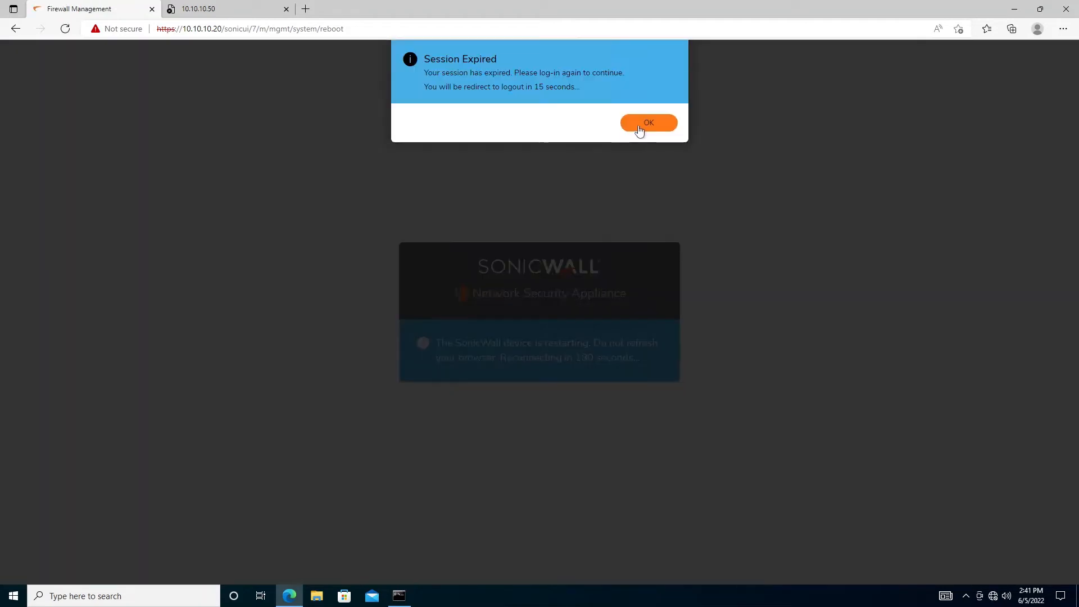
# Acknowledge the expired session and log back in as admin with the account password
pyautogui.click(639, 123)
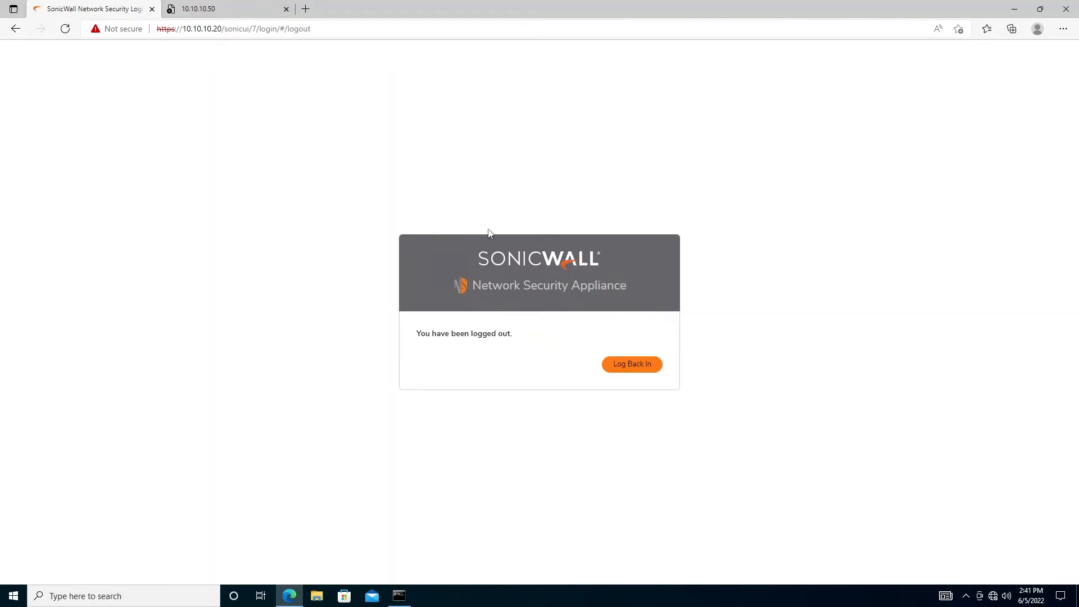
pyautogui.click(630, 364)
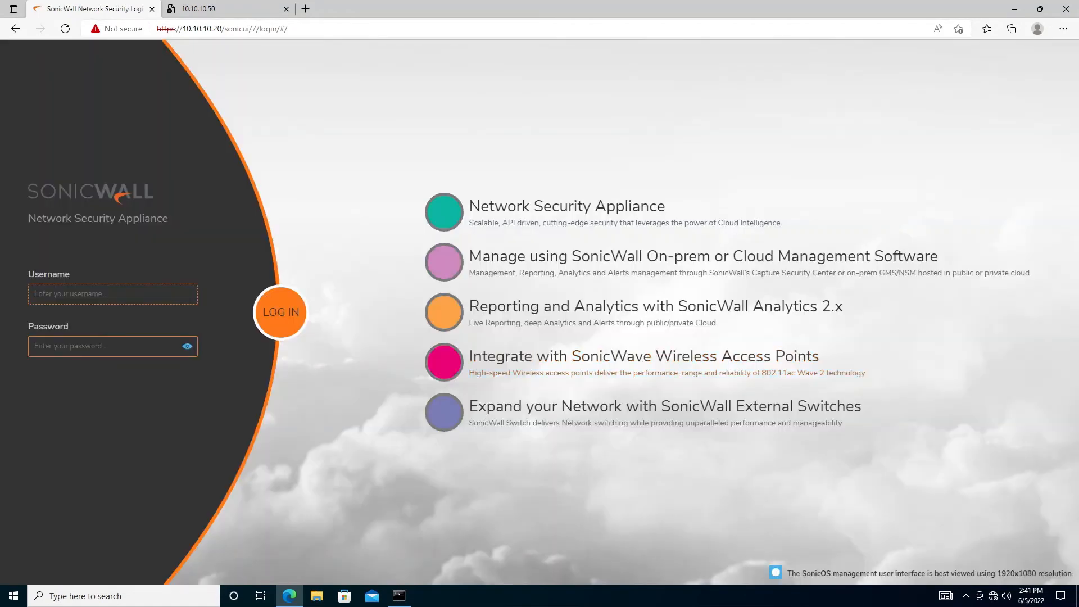
pyautogui.write('admin')
pyautogui.press('Tab')
pyautogui.write('pa')
pyautogui.press('Return')
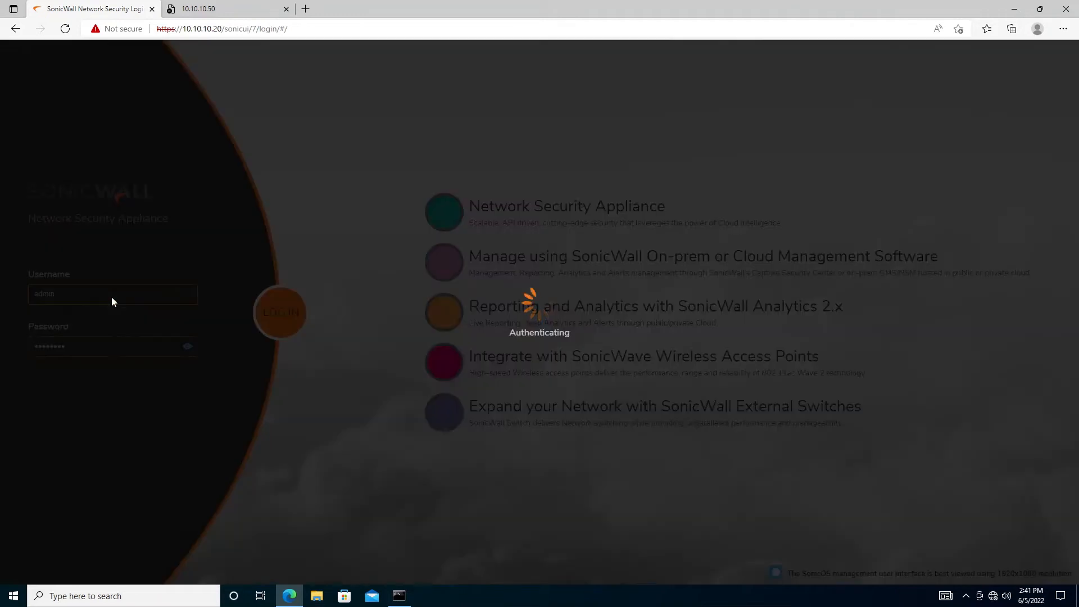
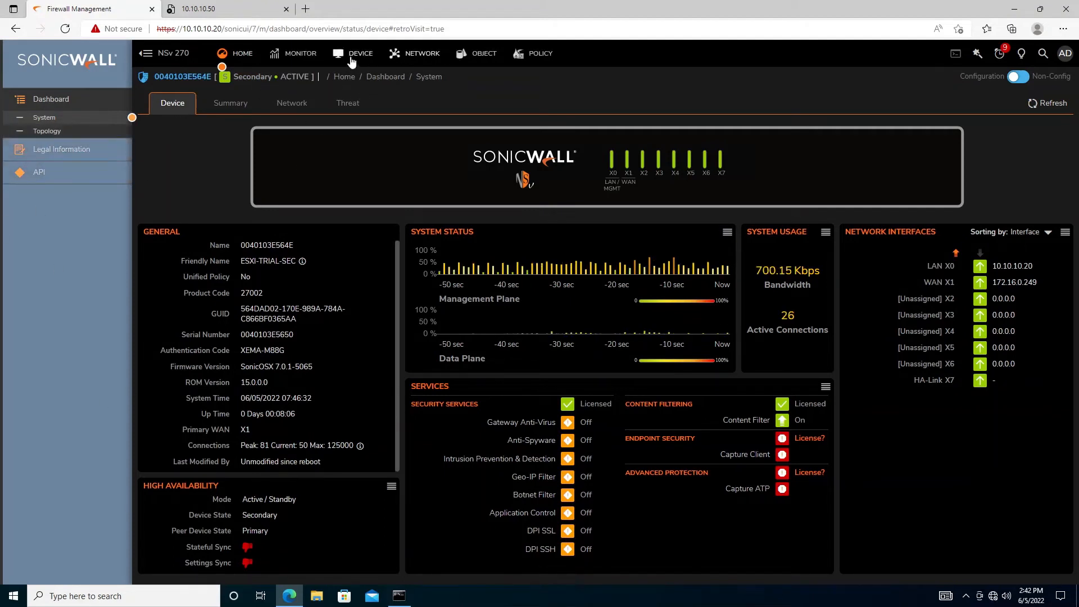
# Navigate from the interfaces overview to Device > High Availability > Monitoring
pyautogui.click(419, 57)
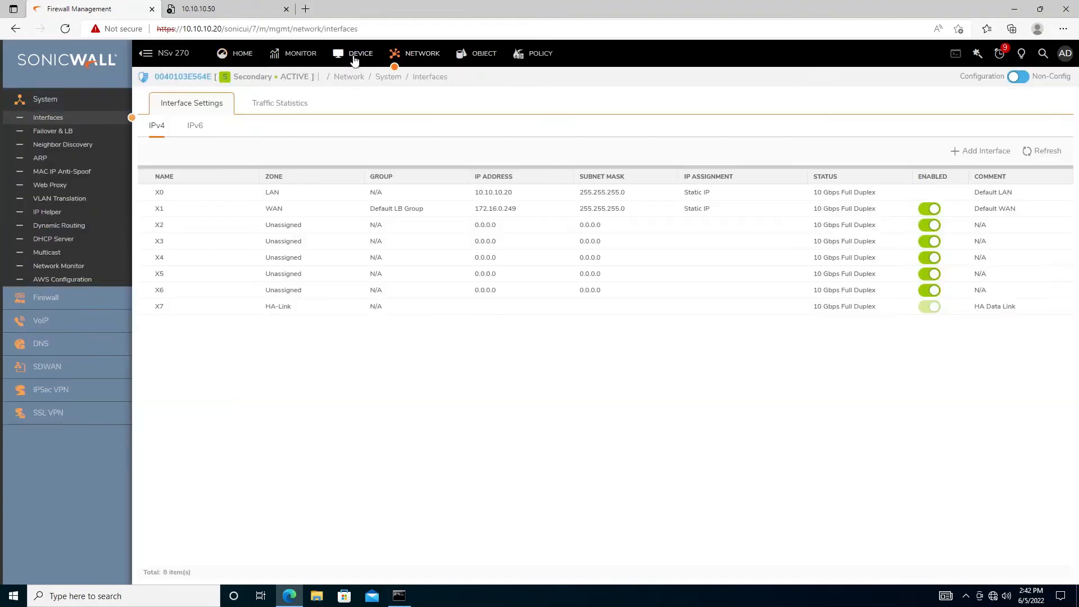
pyautogui.click(354, 58)
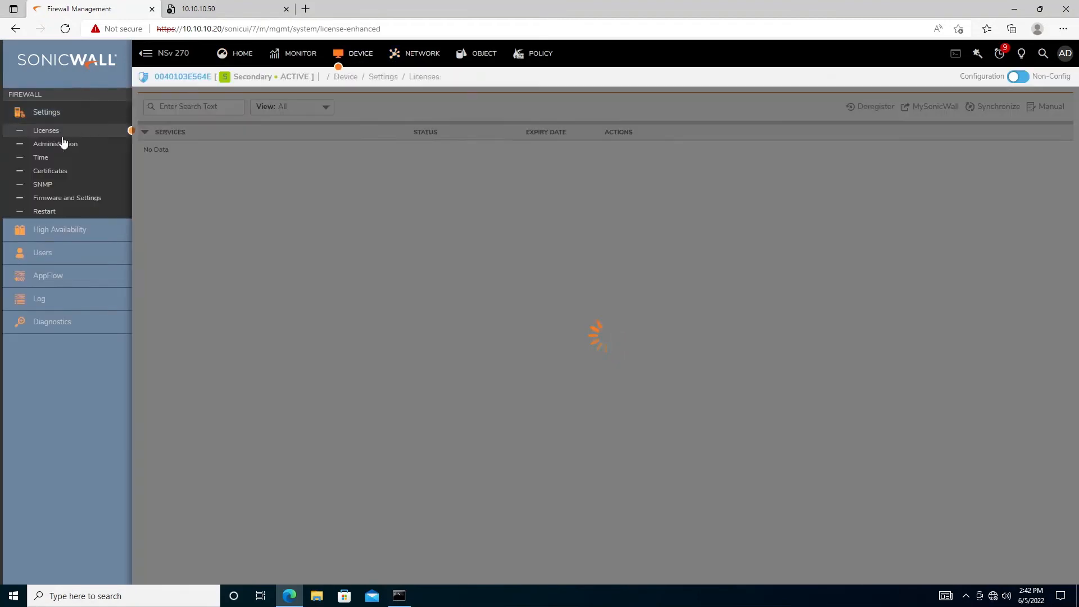
pyautogui.click(43, 233)
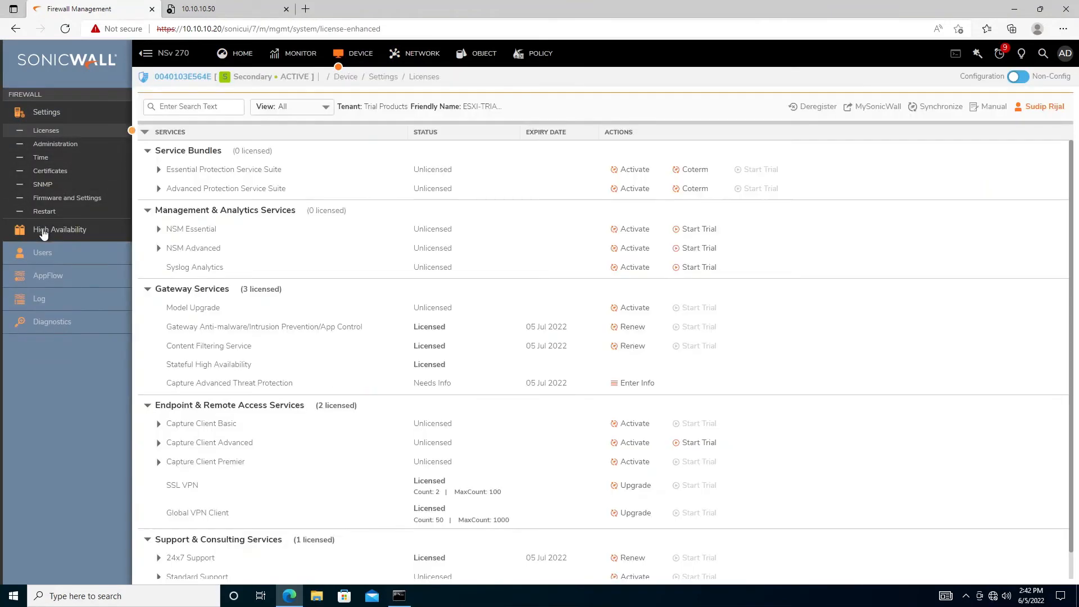
pyautogui.click(51, 288)
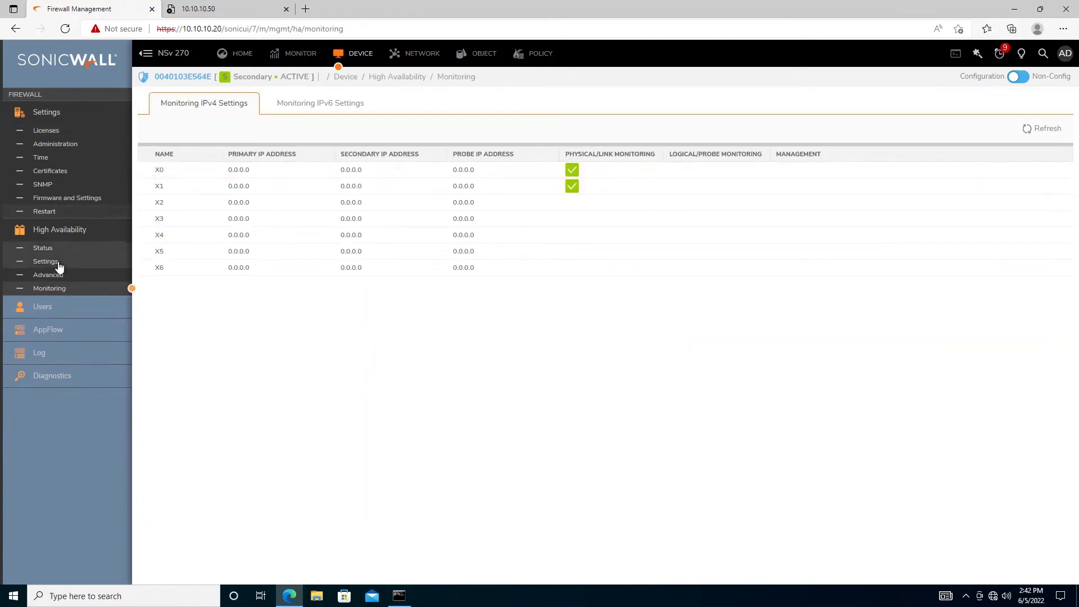
# Review the HA Settings and Advanced pages, then refresh the HA Monitoring interface table
pyautogui.click(39, 266)
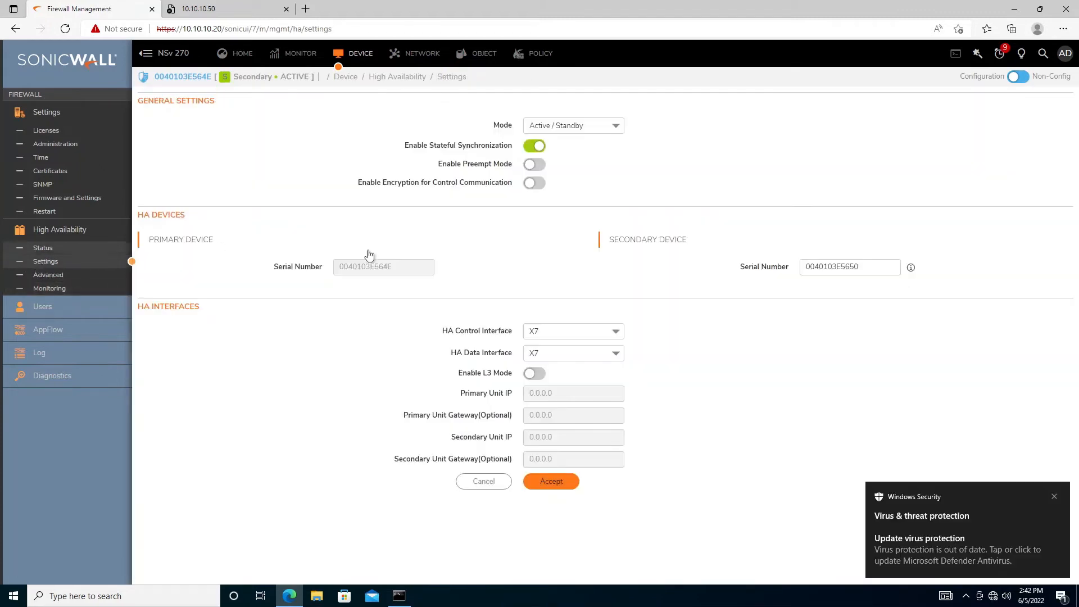
pyautogui.click(1055, 497)
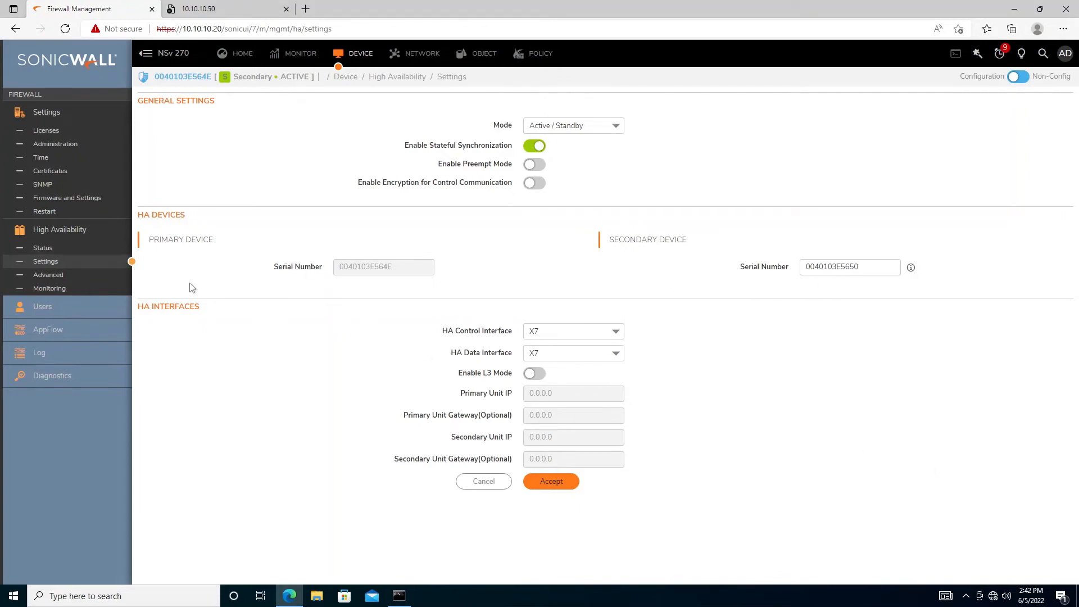
pyautogui.click(48, 279)
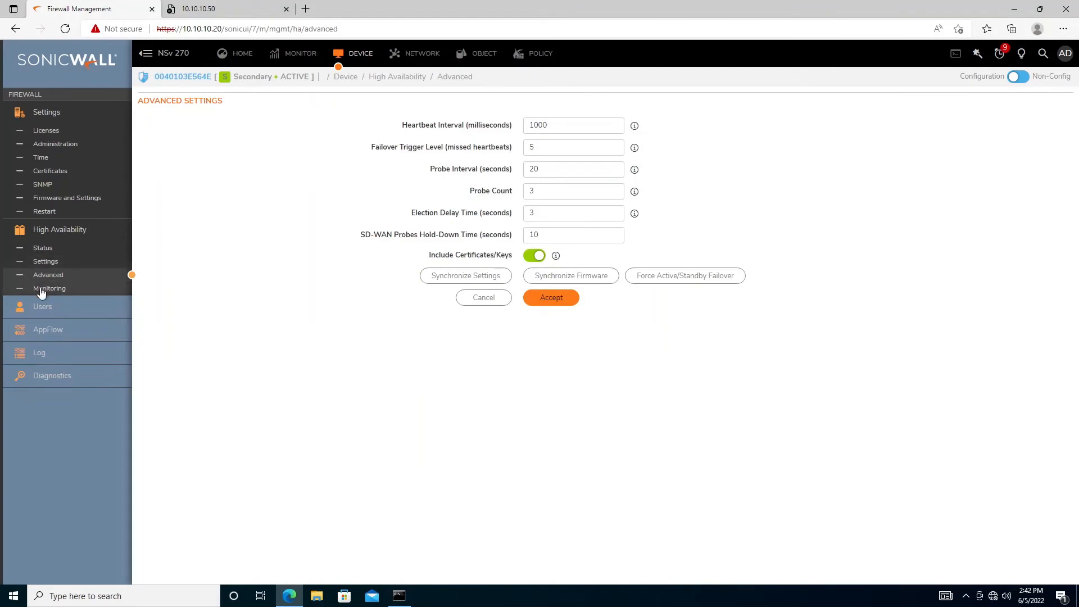
pyautogui.click(55, 291)
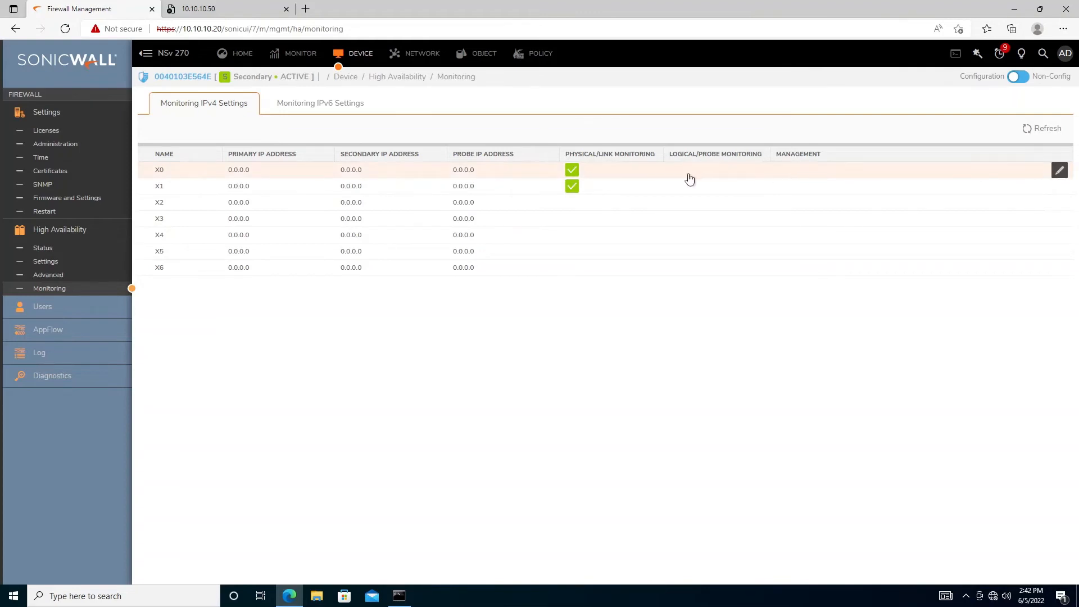
pyautogui.click(1047, 134)
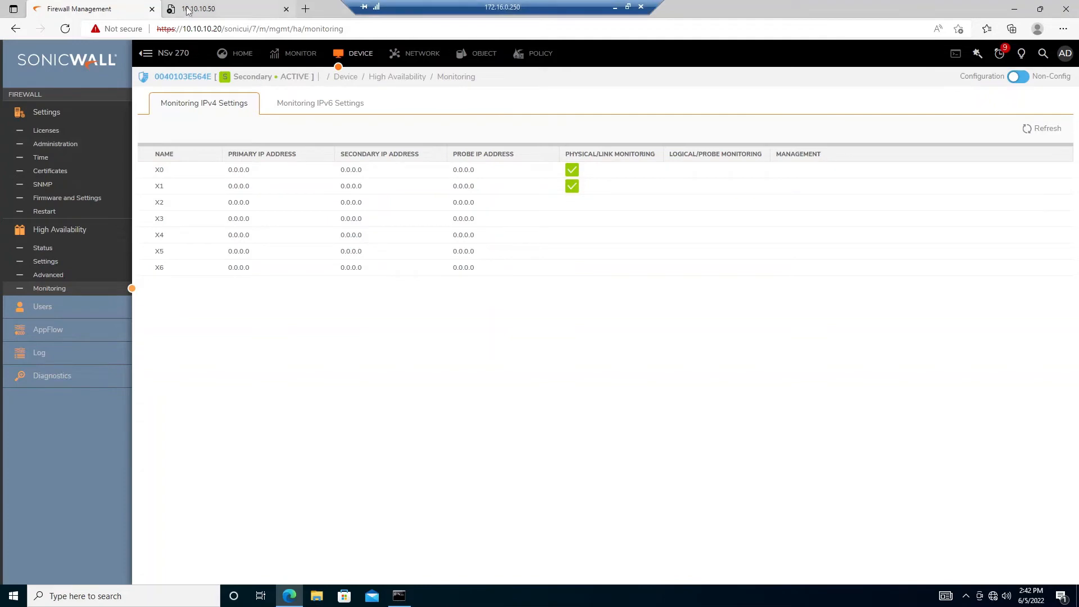
pyautogui.click(615, 8)
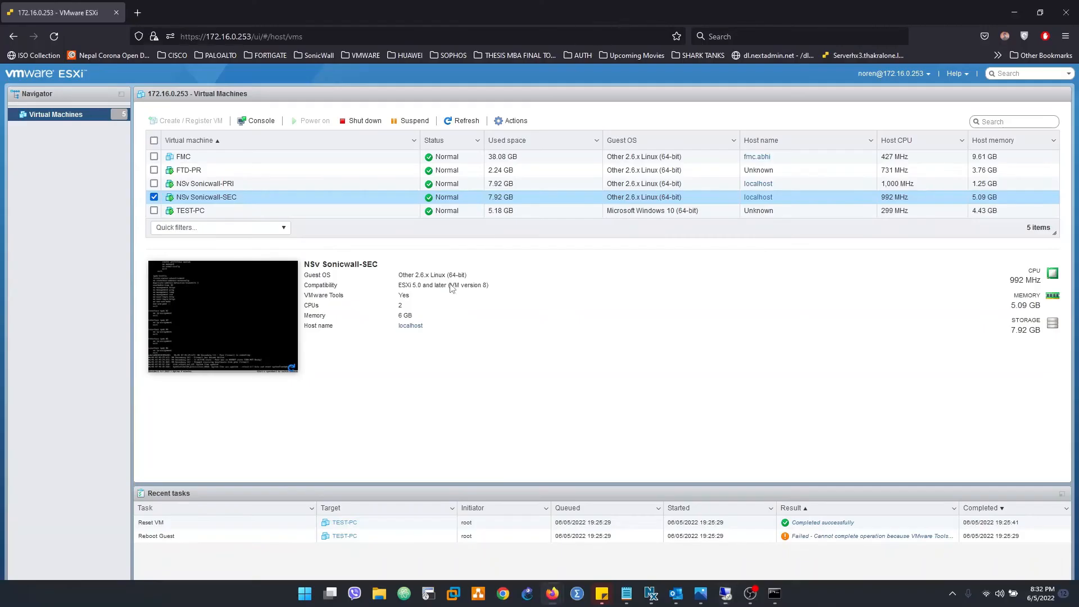
pyautogui.click(236, 313)
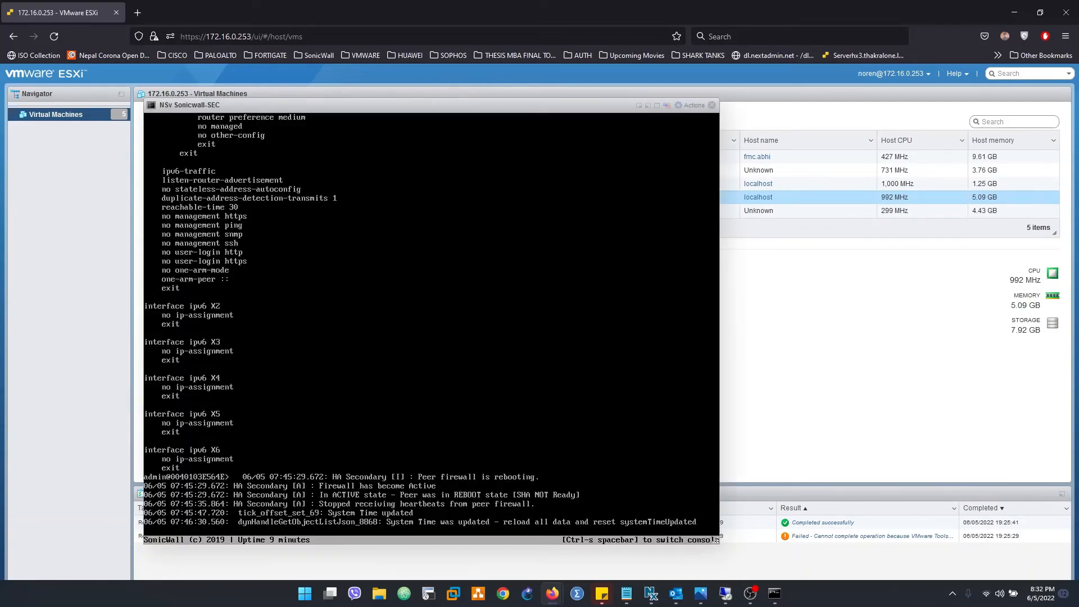
pyautogui.click(712, 105)
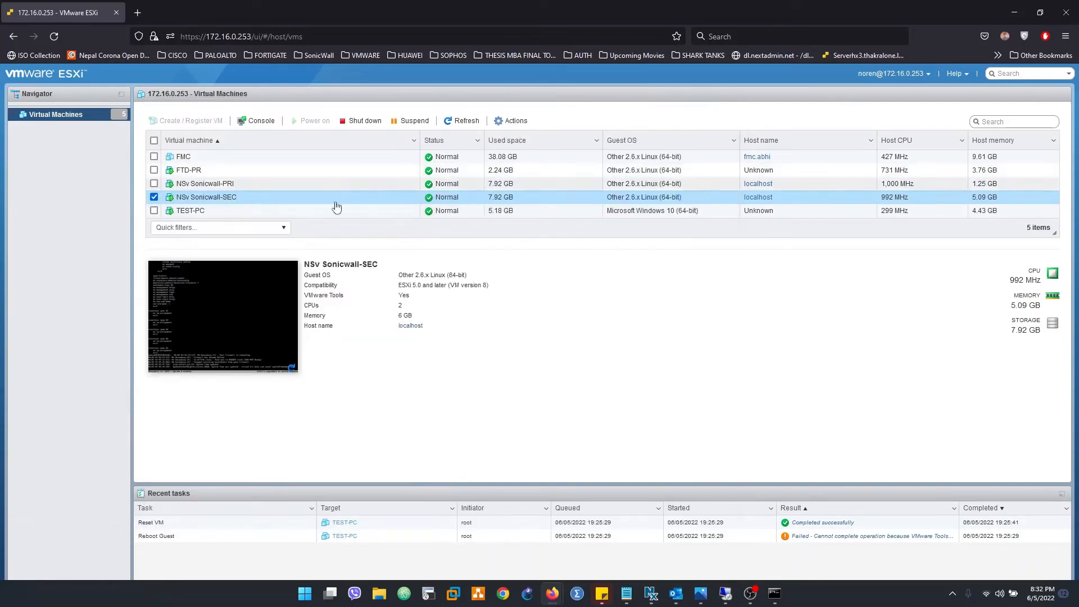
pyautogui.click(196, 184)
pyautogui.click(219, 287)
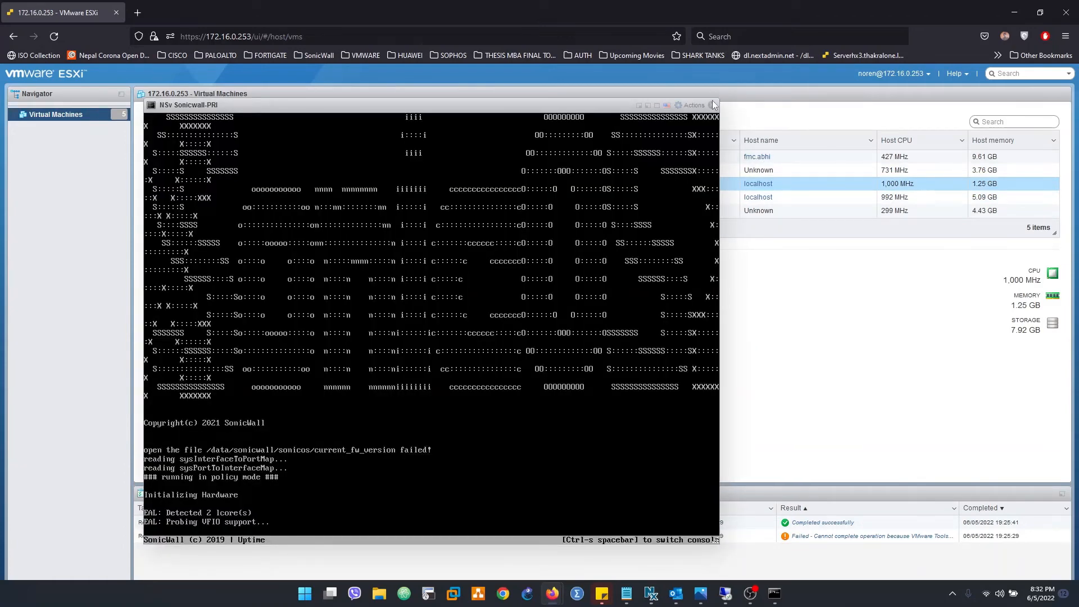
pyautogui.click(732, 93)
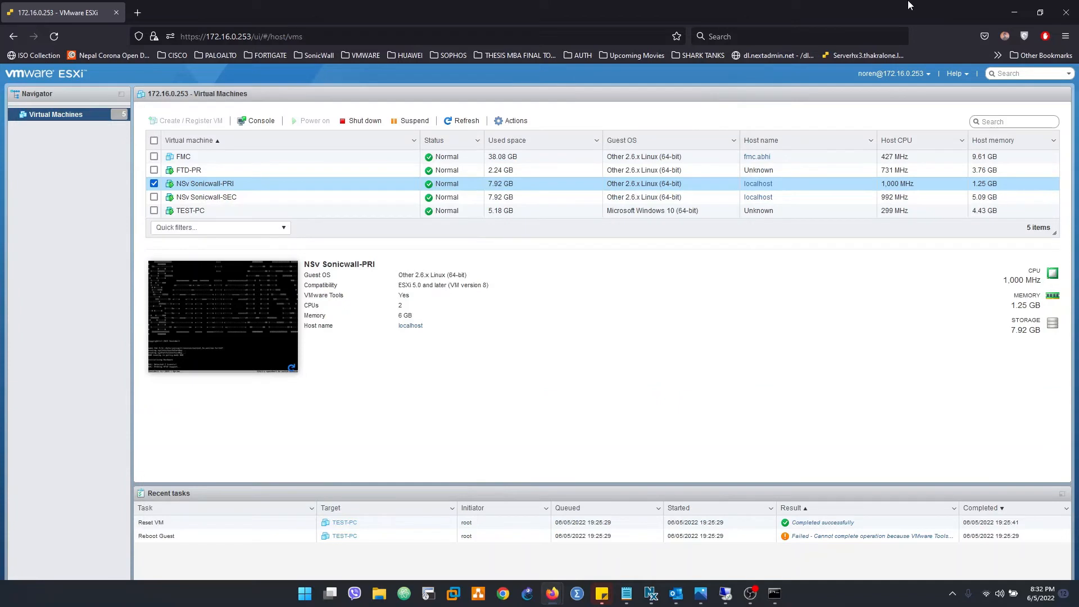
pyautogui.click(725, 594)
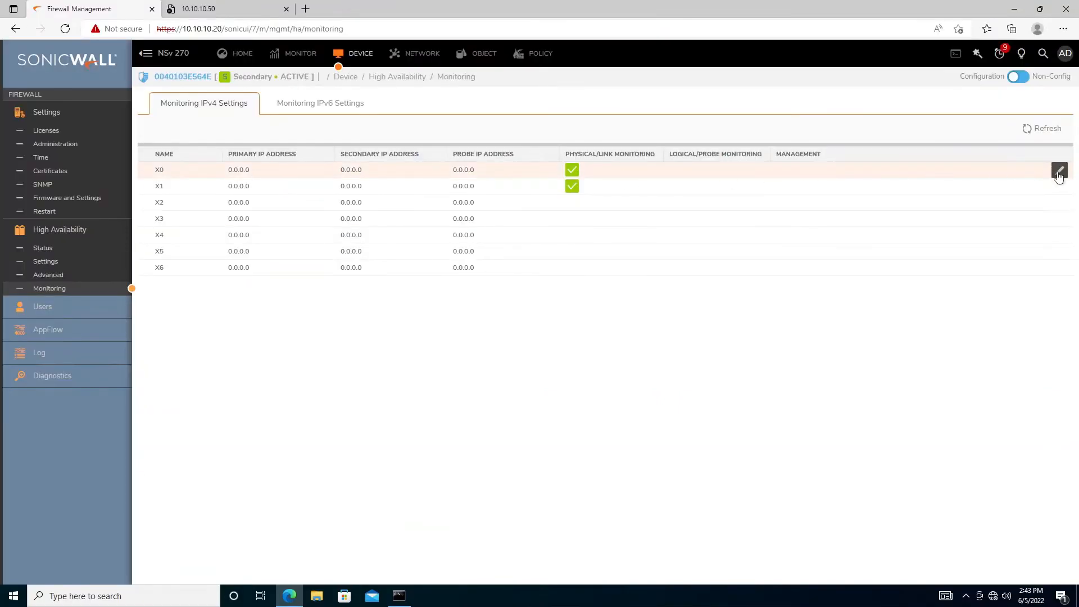
# Give X0 monitoring IPs 10.10.10.40 (primary) and 10.10.10.50 (secondary) with Allow Management, and save
pyautogui.click(1060, 171)
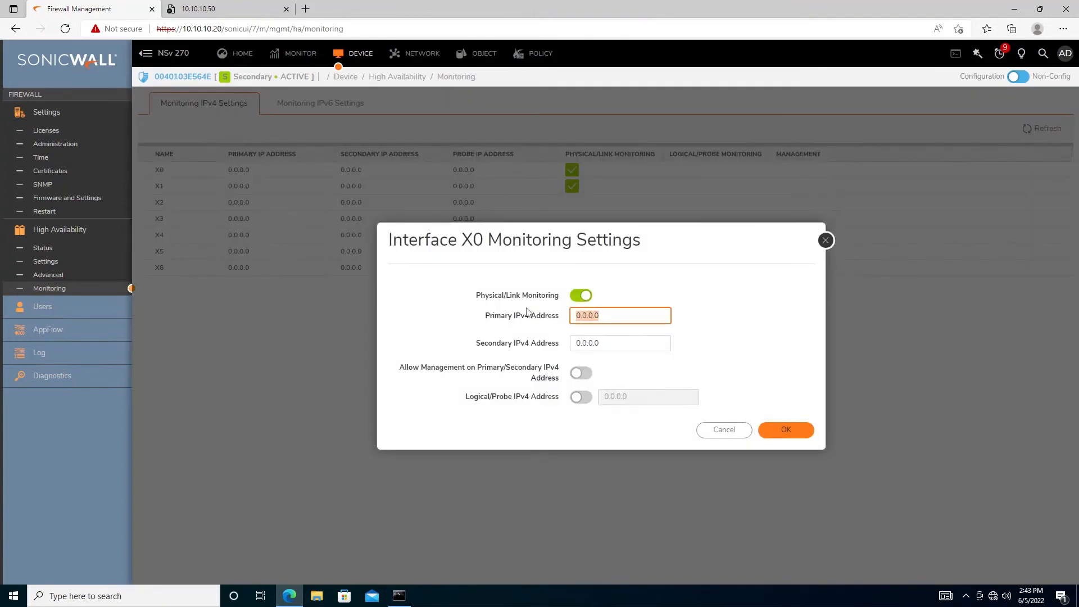
pyautogui.write('1')
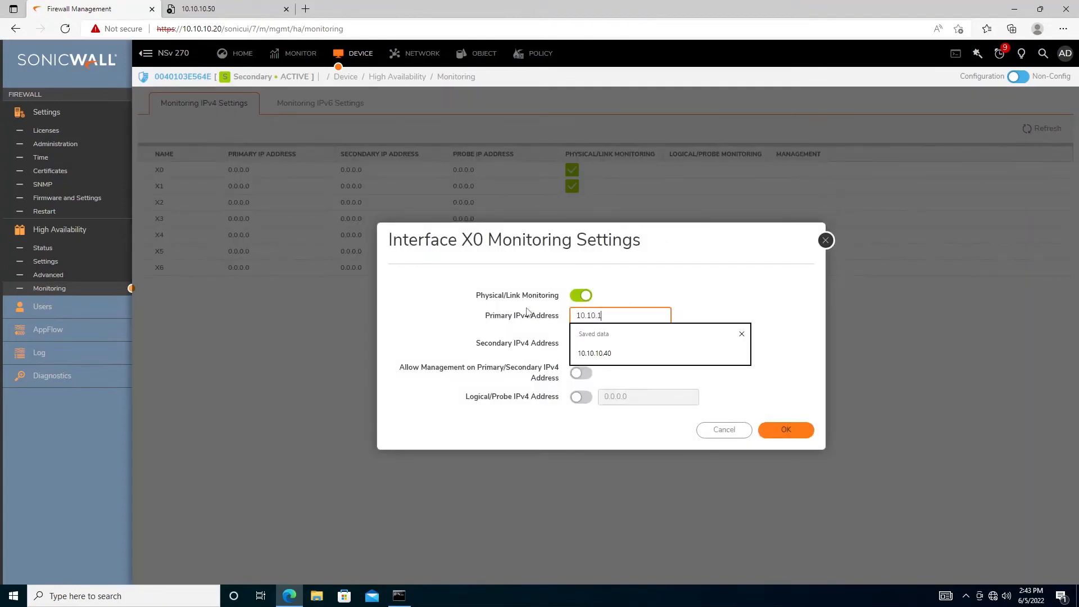
pyautogui.press('Tab')
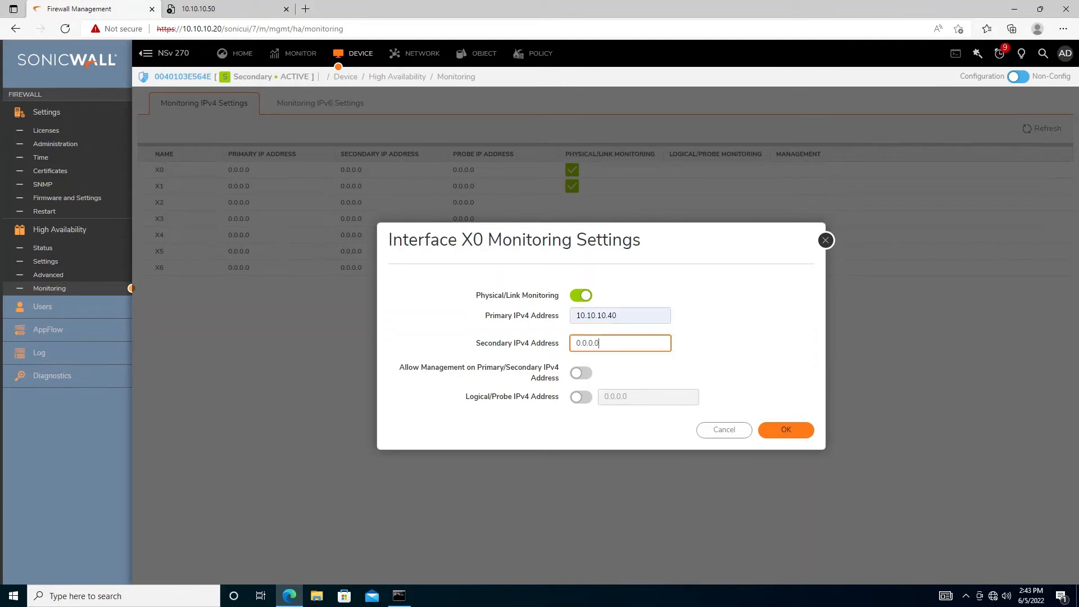
pyautogui.write('1')
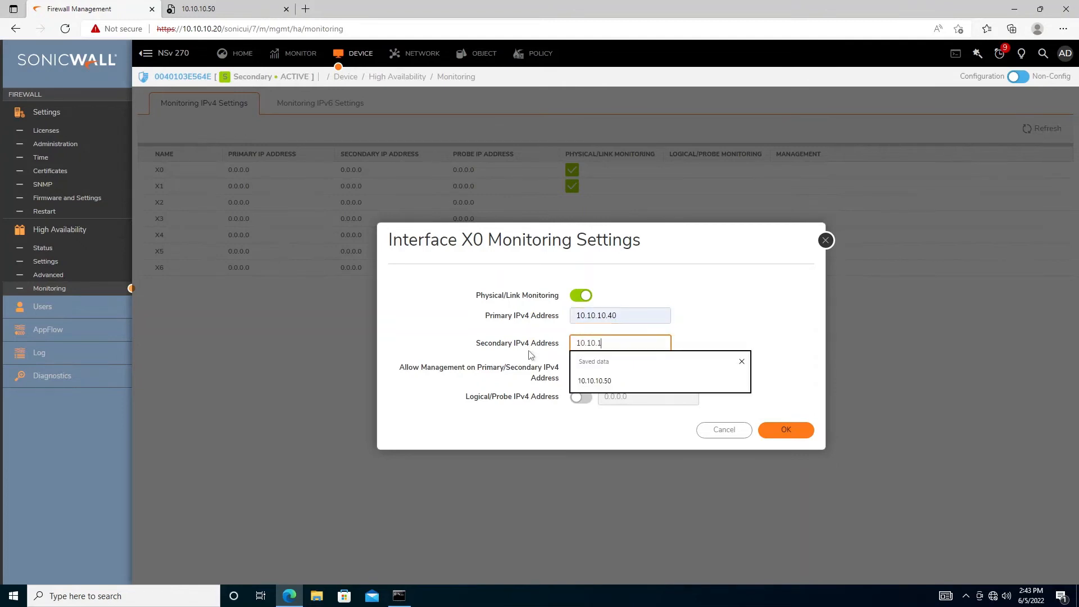
pyautogui.write('0.10.10.50')
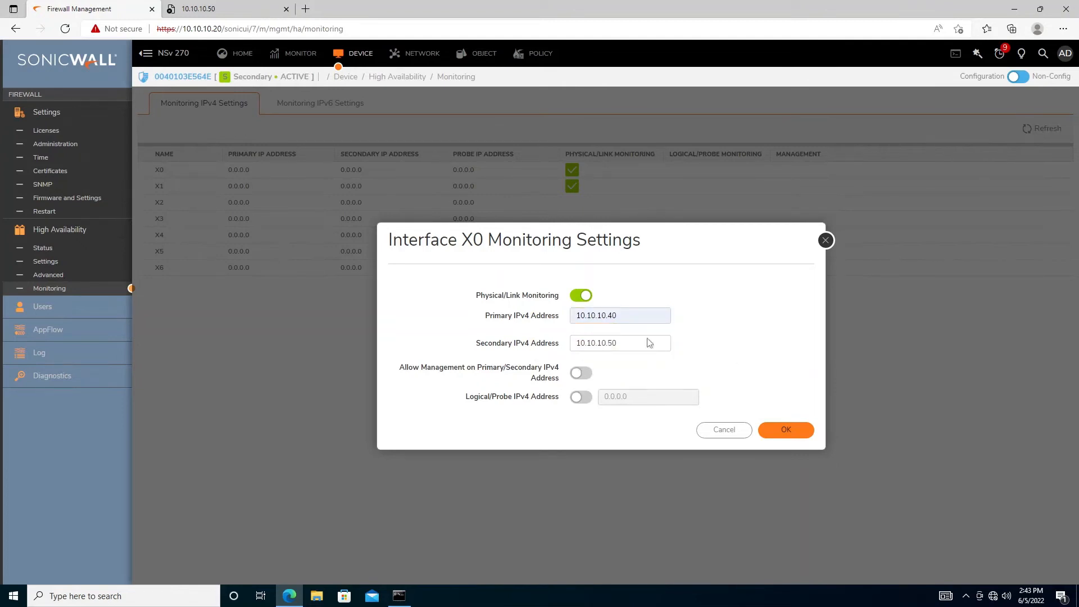
pyautogui.click(581, 373)
pyautogui.click(784, 433)
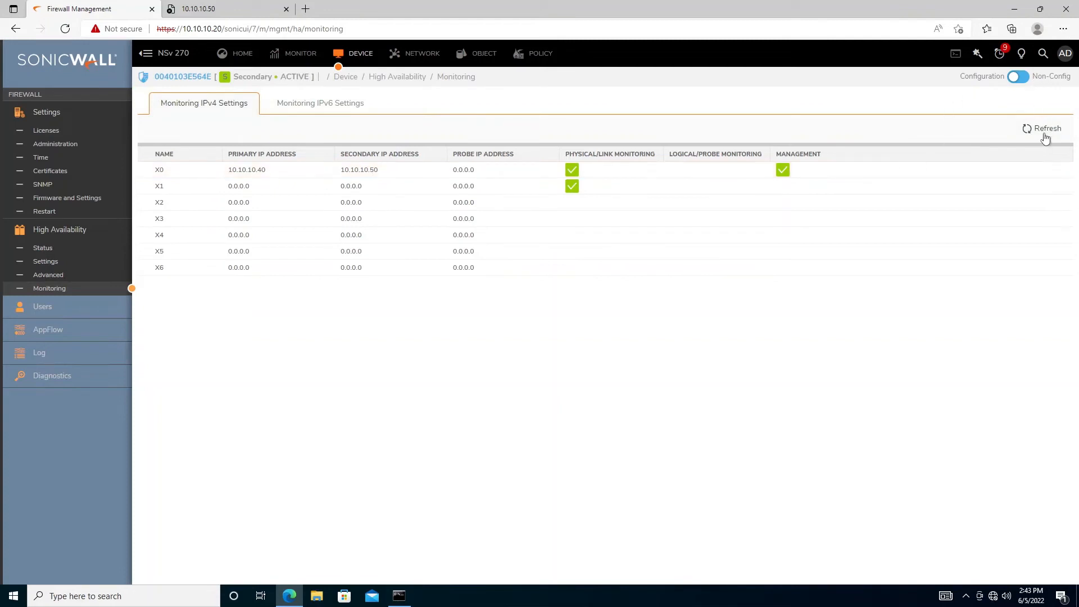
pyautogui.click(218, 9)
pyautogui.click(216, 28)
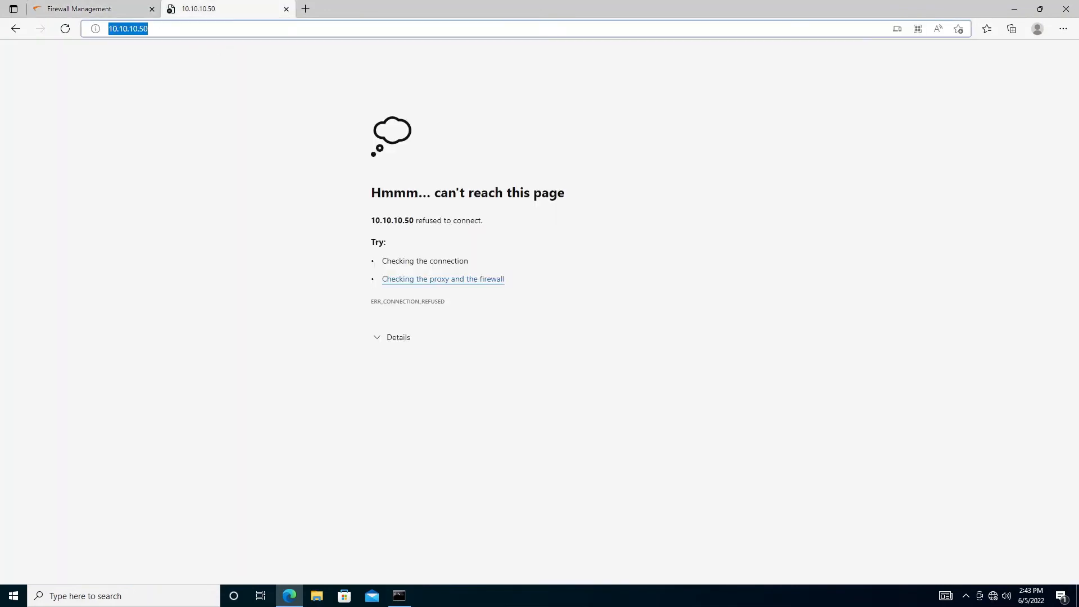
pyautogui.press('Return')
pyautogui.click(128, 29)
pyautogui.click(109, 29)
pyautogui.write('https')
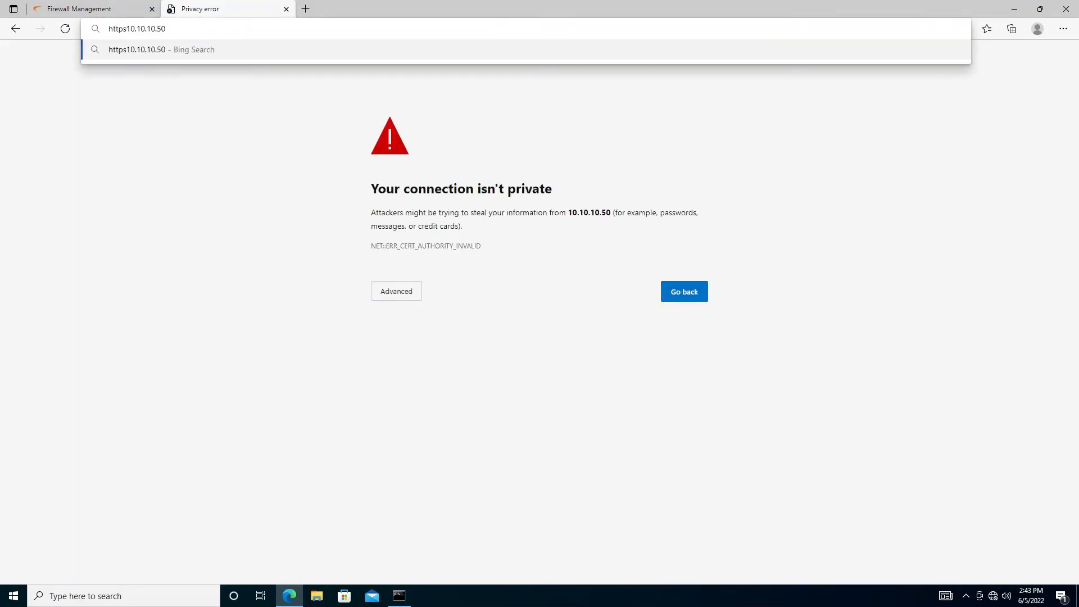
pyautogui.write('://')
pyautogui.press('Return')
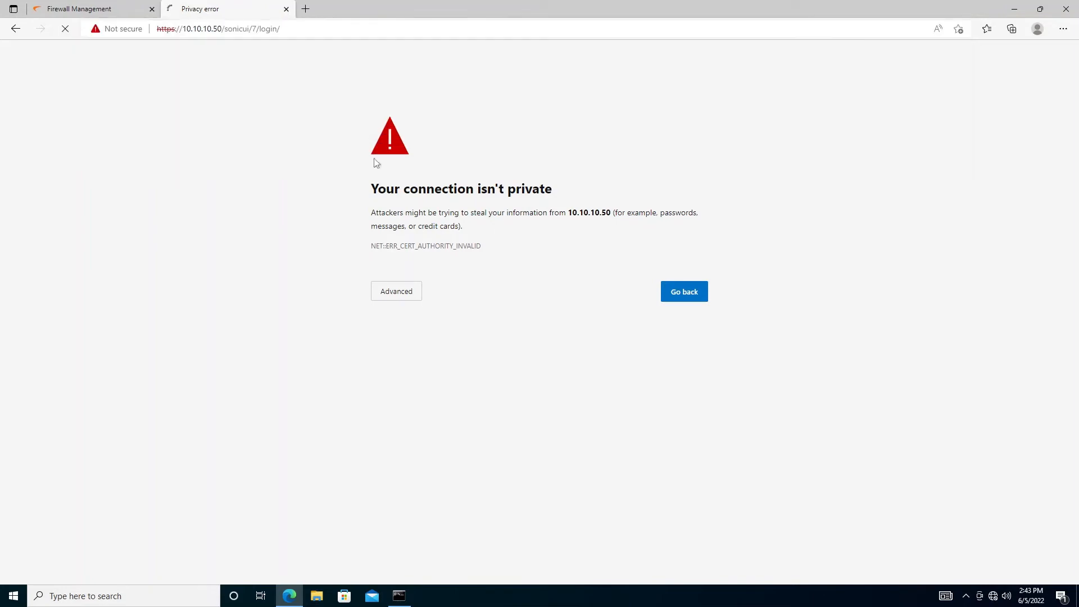
# Confirm 10.10.10.50 answers pings, then proceed past the certificate warning to its login page
pyautogui.click(399, 596)
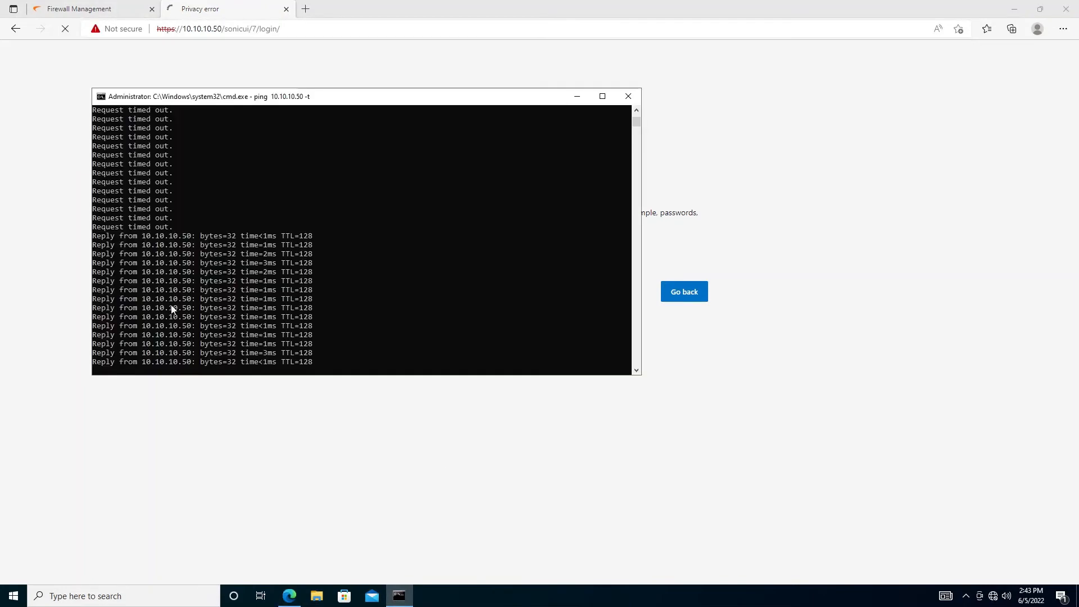
pyautogui.moveTo(142, 308); pyautogui.dragTo(236, 324)
pyautogui.rightClick(322, 304)
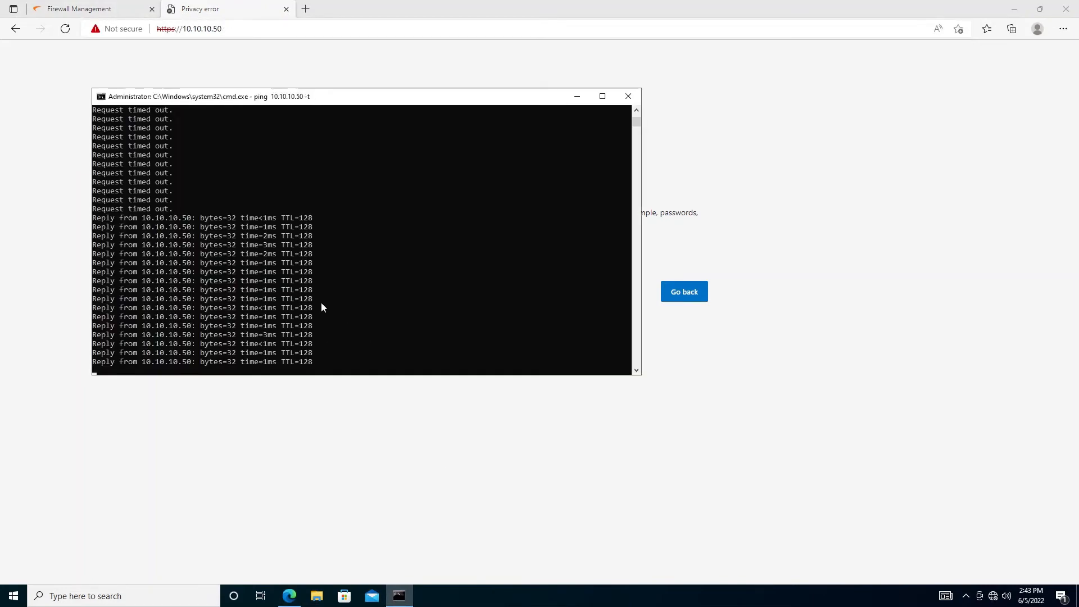
pyautogui.click(751, 181)
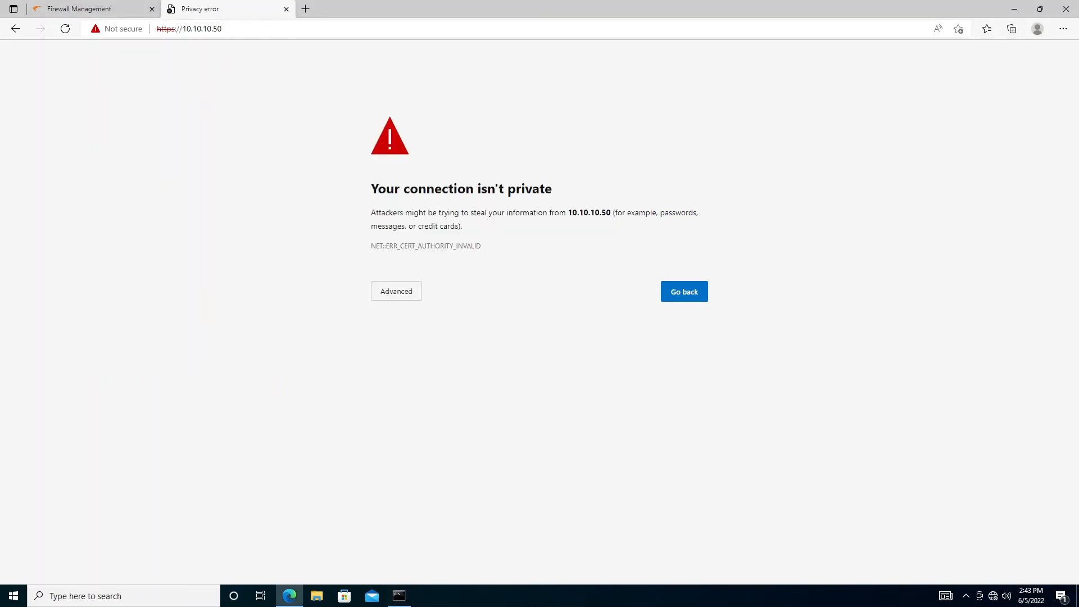
pyautogui.click(393, 295)
pyautogui.click(423, 379)
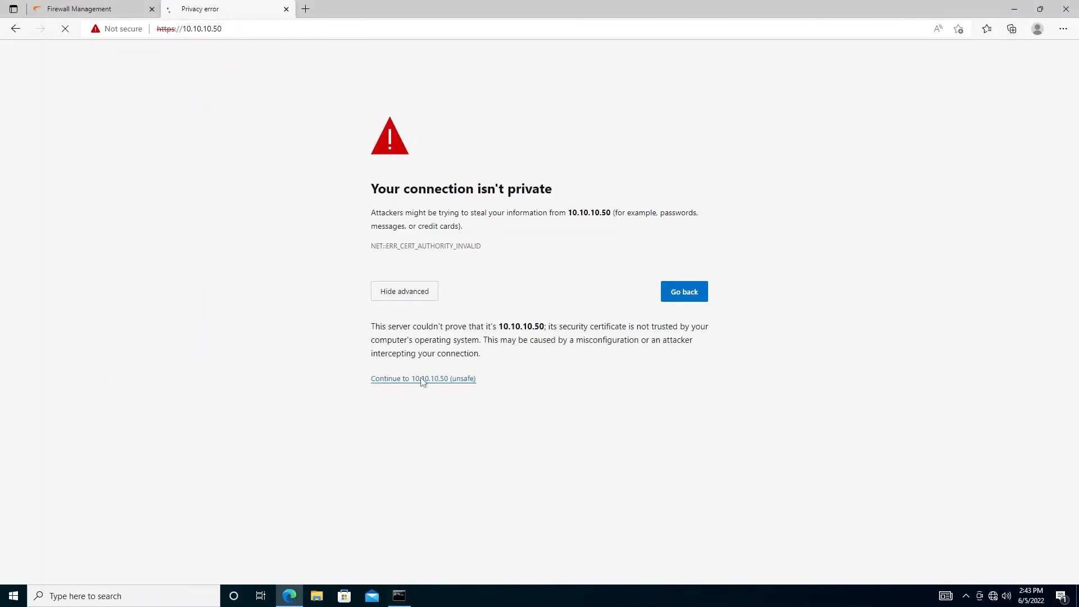
pyautogui.click(84, 8)
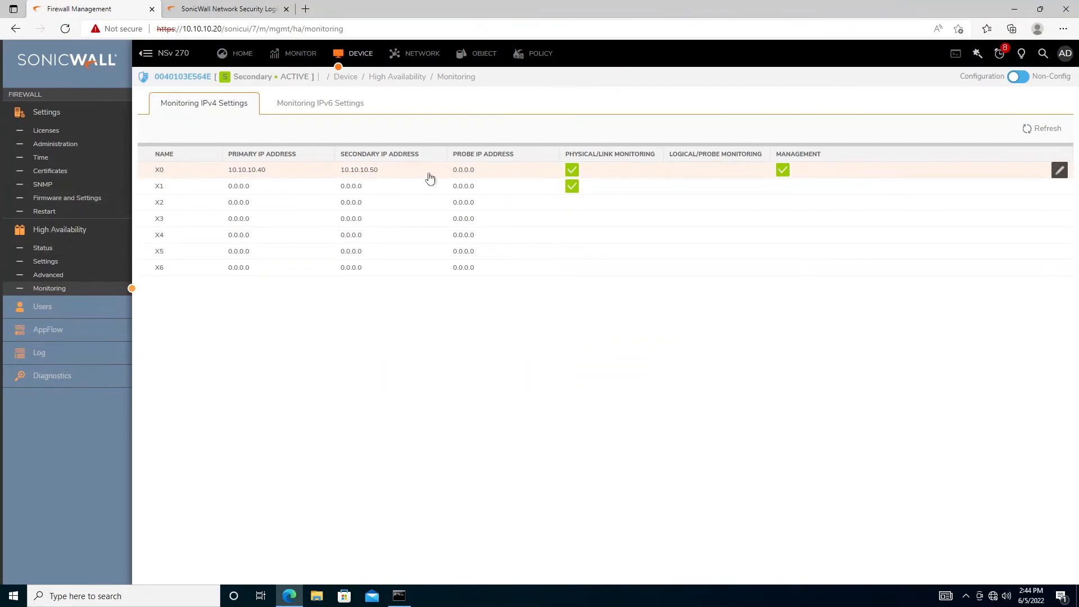
# Review HA Advanced and Settings, then view HA Status showing the secondary ACTIVE with no peer found
pyautogui.click(52, 279)
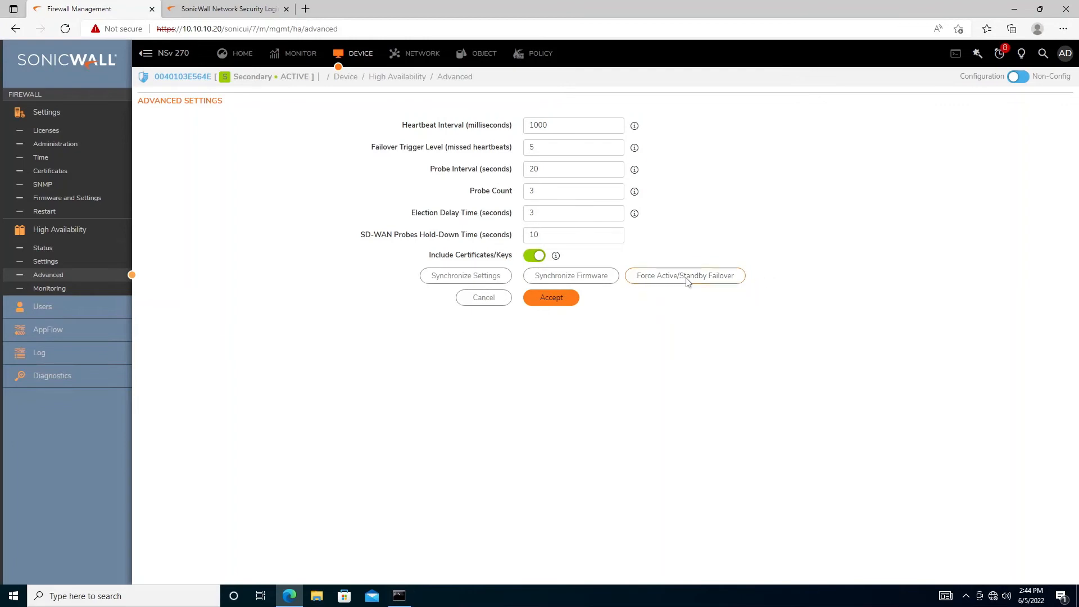
pyautogui.click(46, 262)
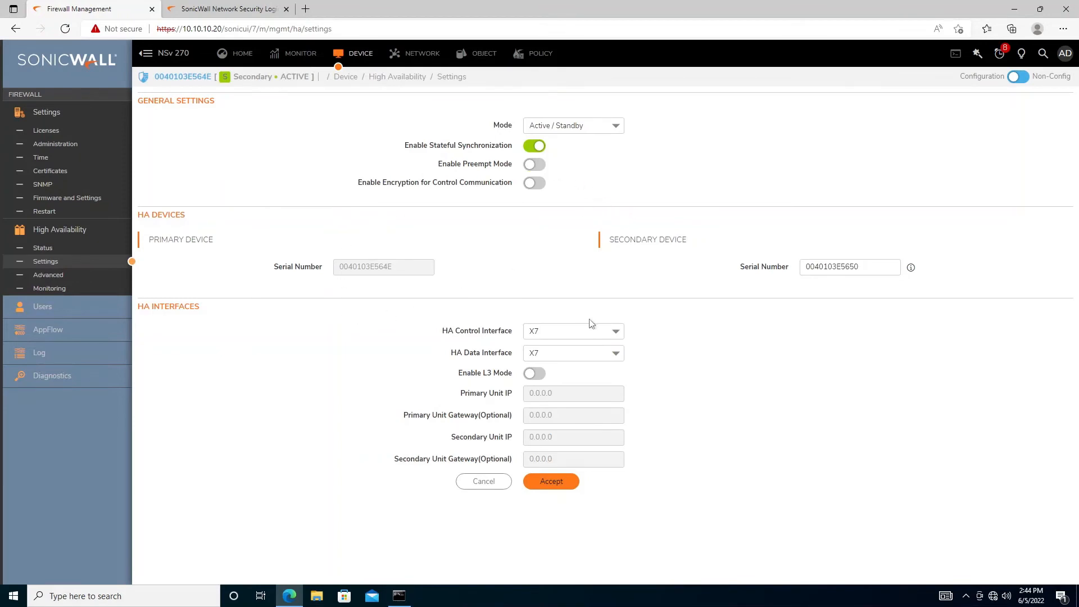
pyautogui.click(35, 248)
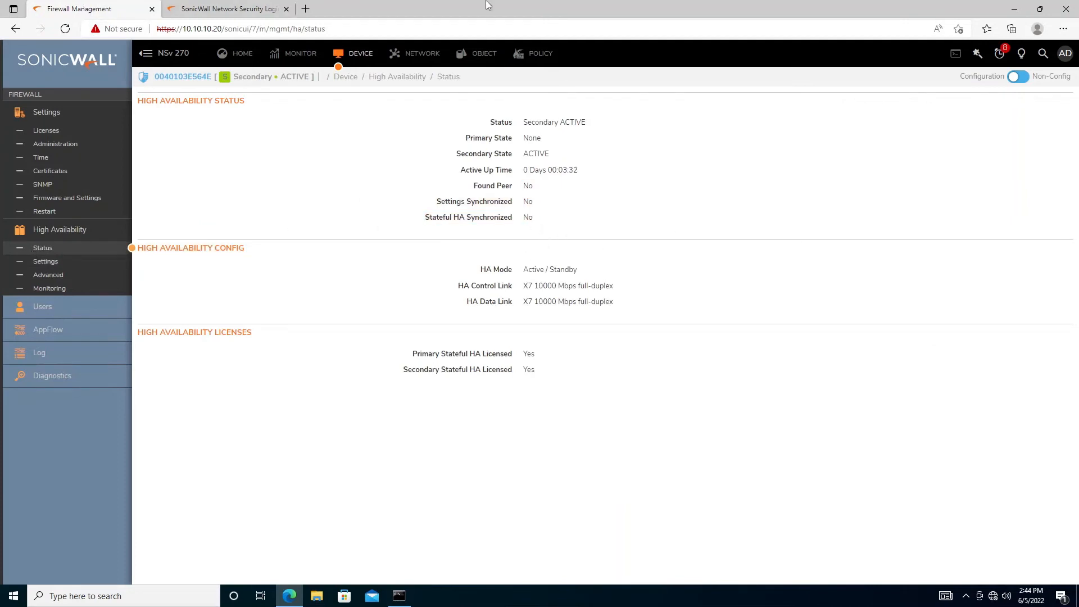
pyautogui.click(248, 9)
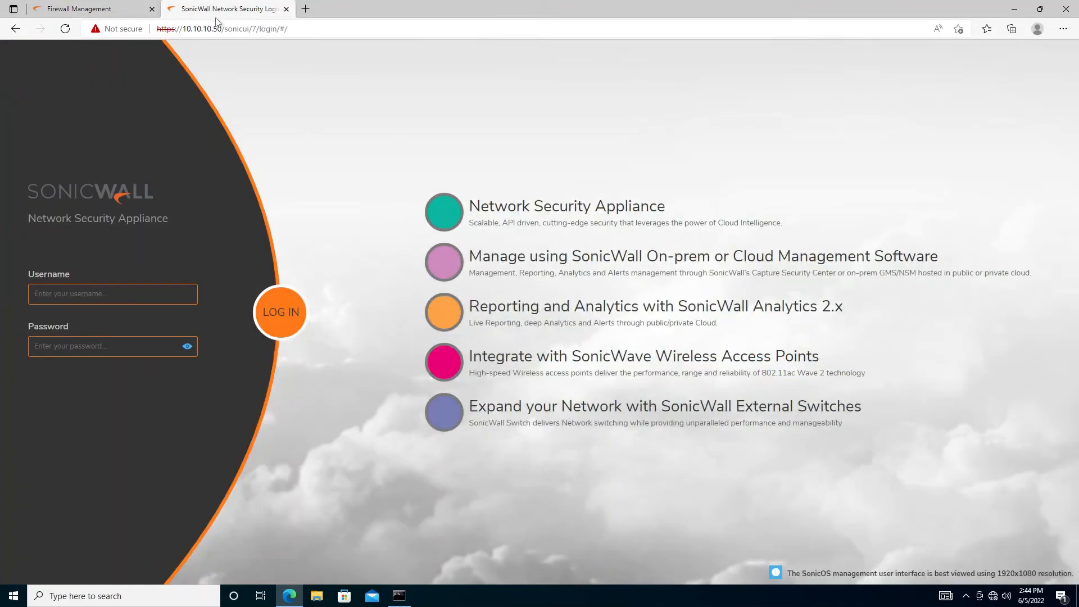
pyautogui.click(307, 16)
pyautogui.write('10.10')
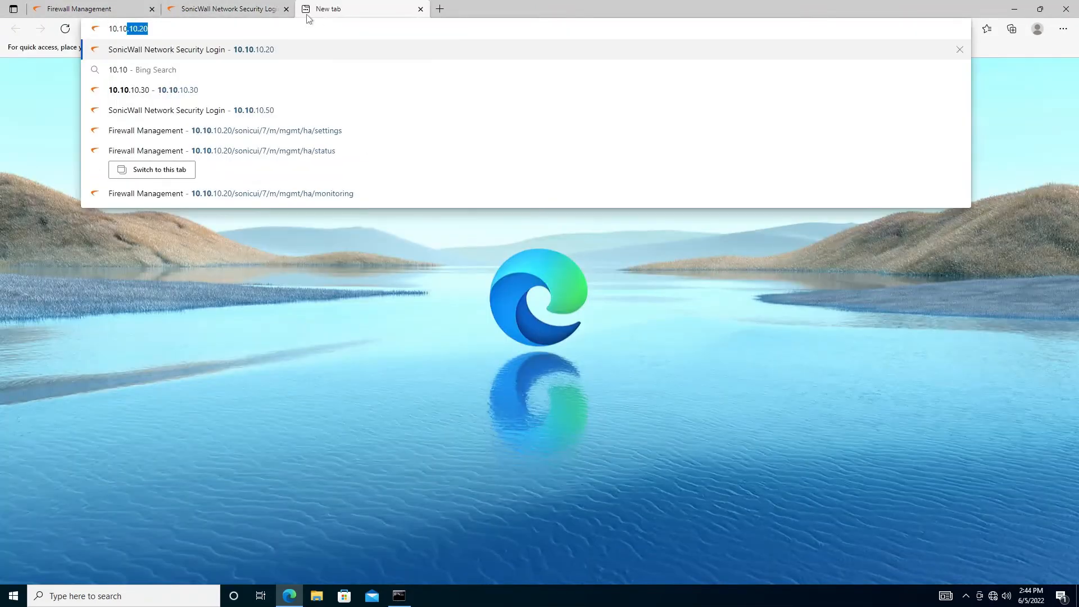
pyautogui.write('.10.40')
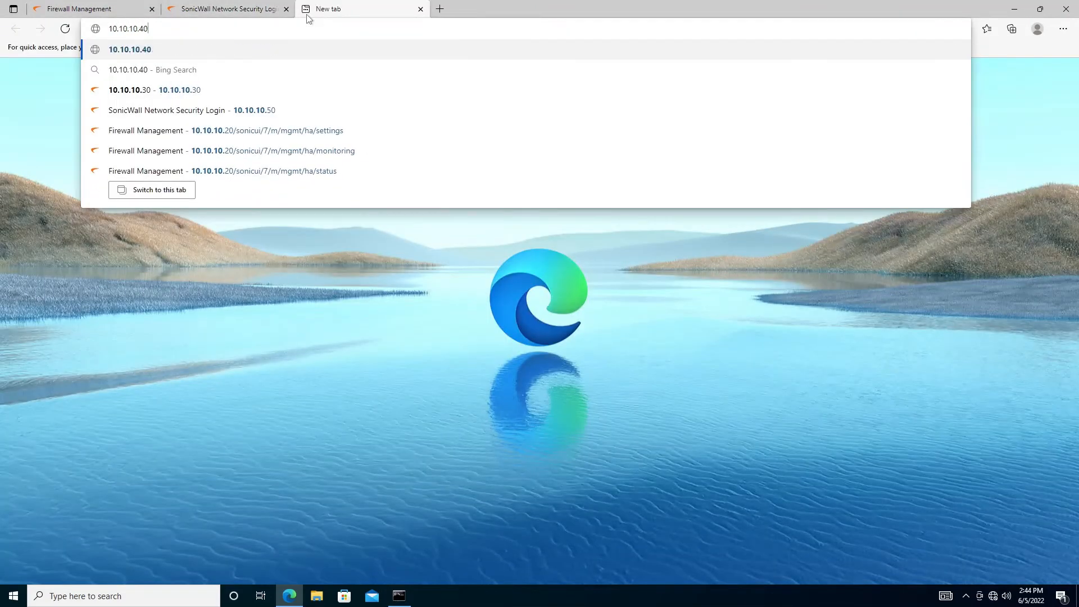
pyautogui.press('Return')
pyautogui.click(128, 28)
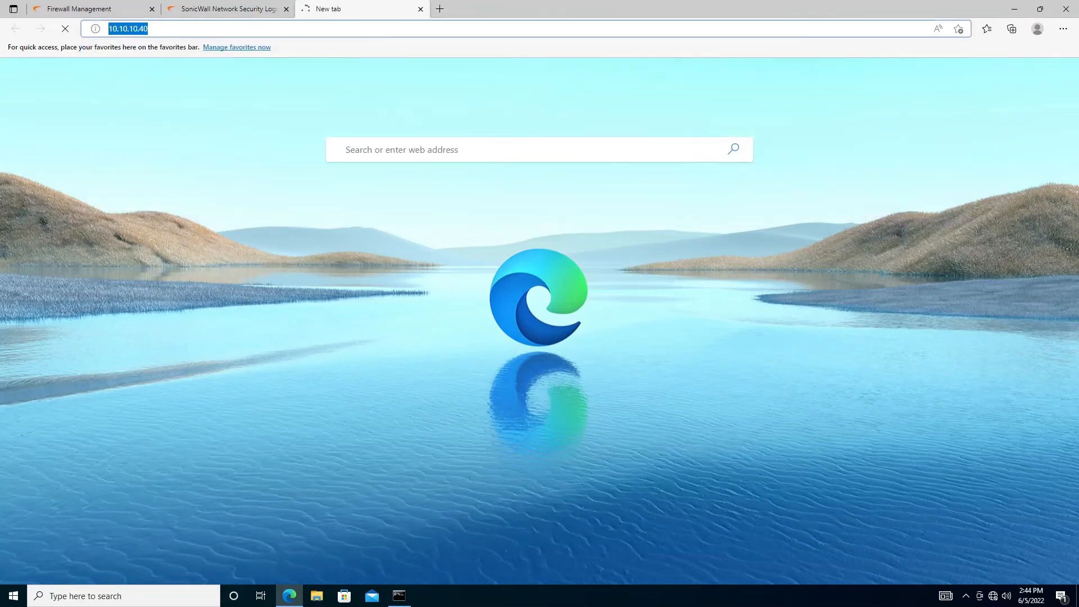
pyautogui.press('Home')
pyautogui.write('htt')
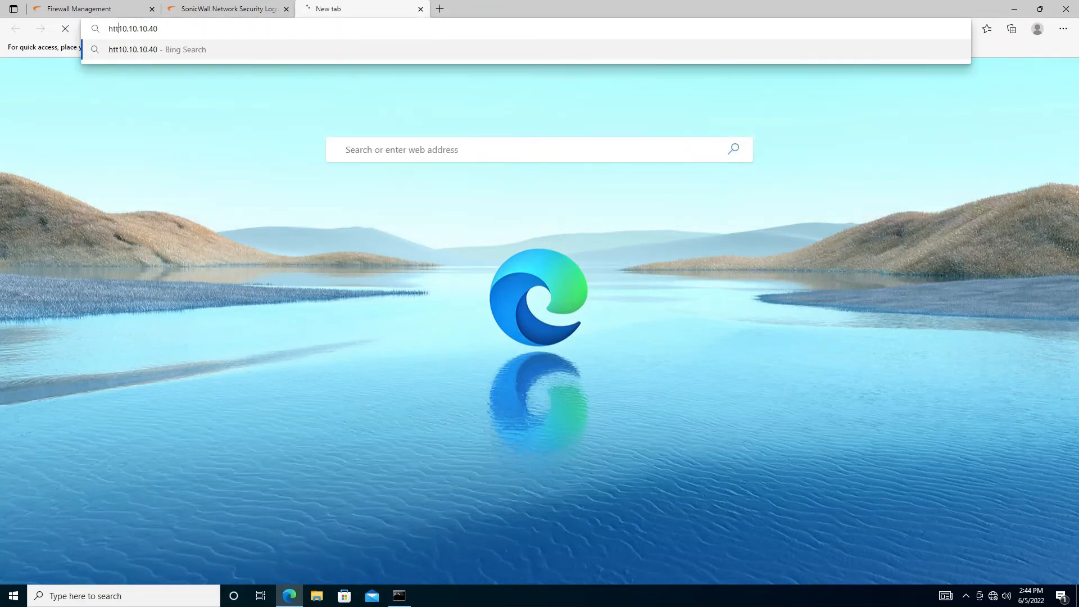
pyautogui.write('ps://')
pyautogui.press('Return')
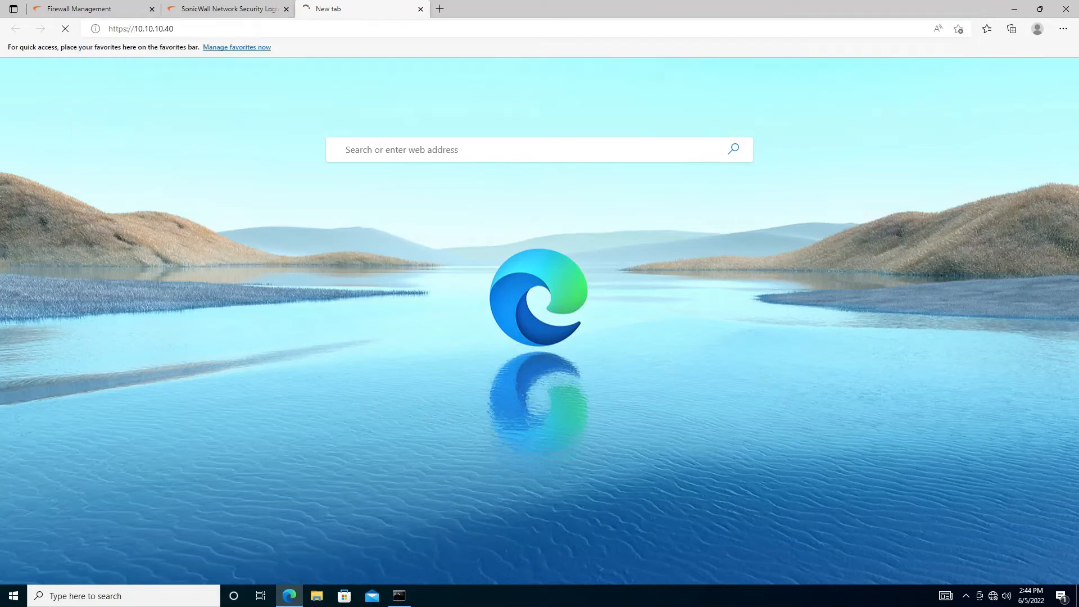
# Replace the running ping with a continuous ping to 10.10.10.40
pyautogui.click(405, 602)
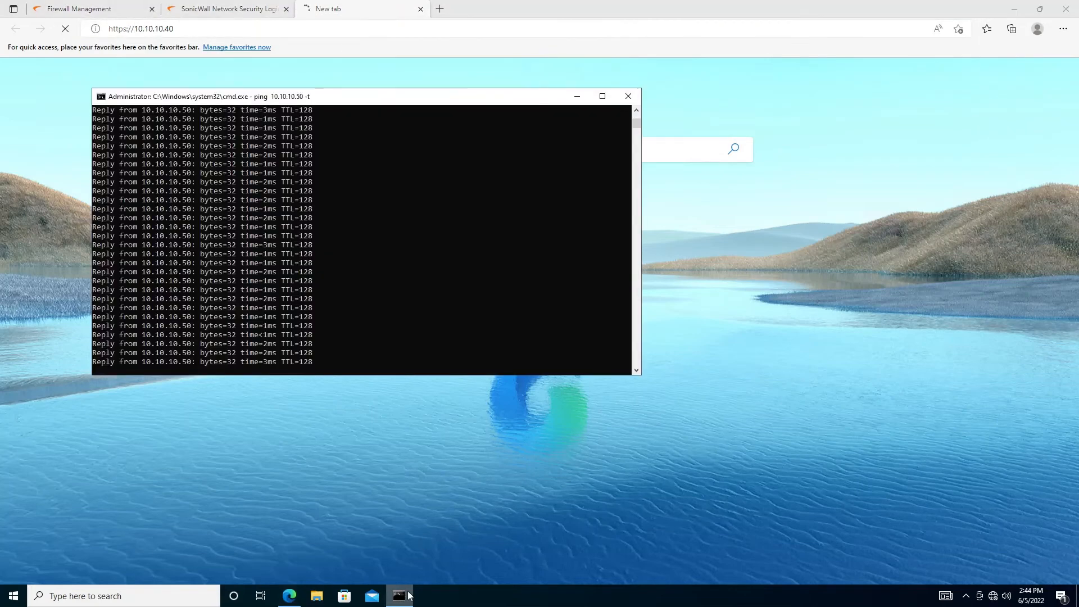
pyautogui.hotkey('ctrl', 'c')
pyautogui.press('Up')
pyautogui.press('Left')
pyautogui.press('Left')
pyautogui.press('Left')
pyautogui.press('Left')
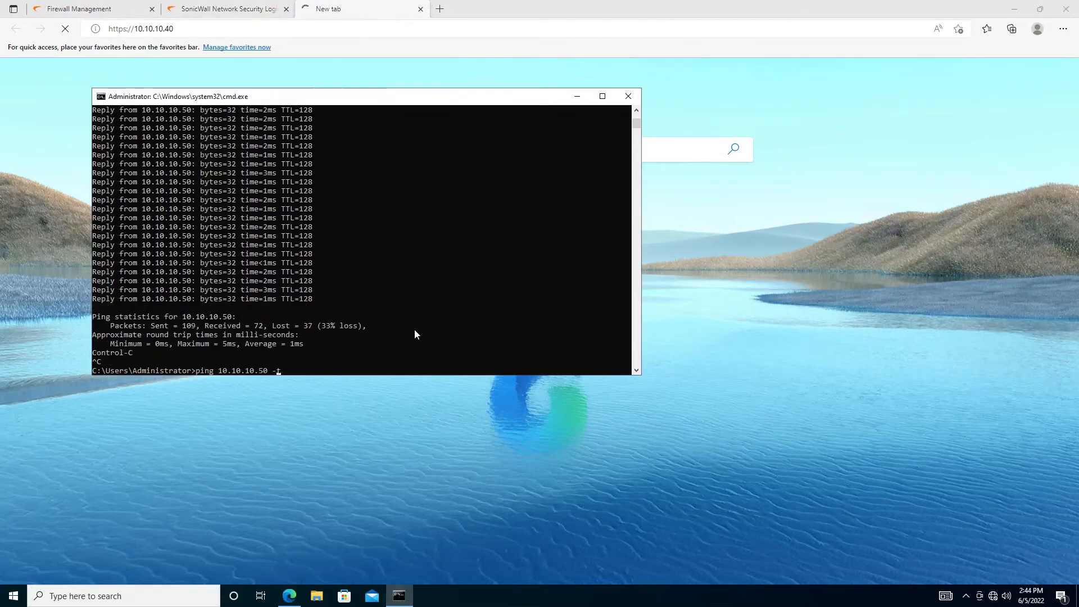
pyautogui.press('BackSpace')
pyautogui.write('4')
pyautogui.press('Return')
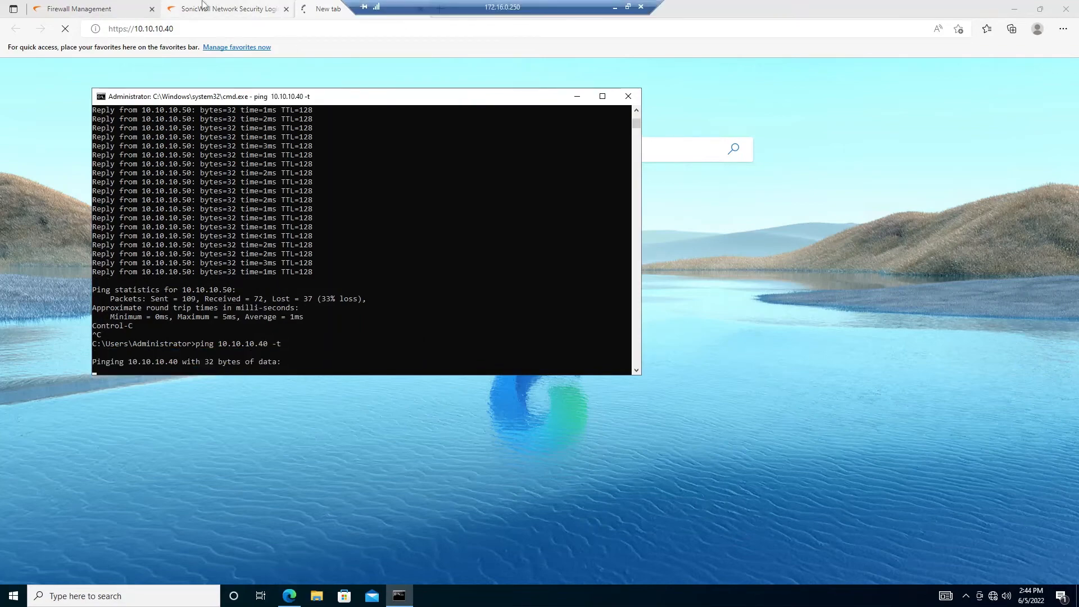
# Close the spare 10.10.10.50 login tab and show the Firewall Management dashboard
pyautogui.click(251, 7)
pyautogui.click(81, 5)
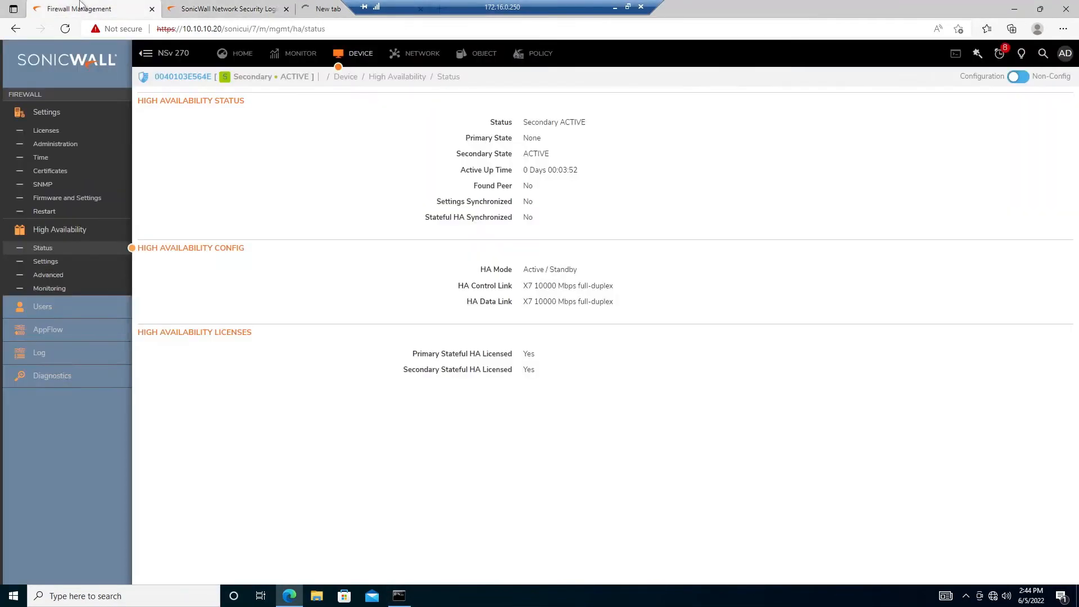
pyautogui.click(286, 9)
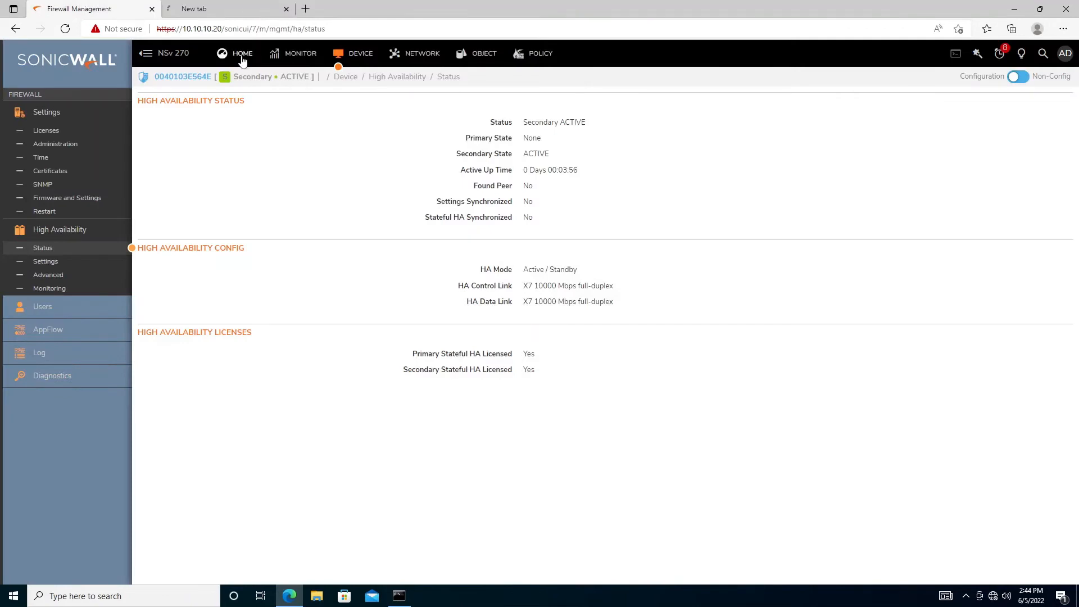
pyautogui.click(241, 56)
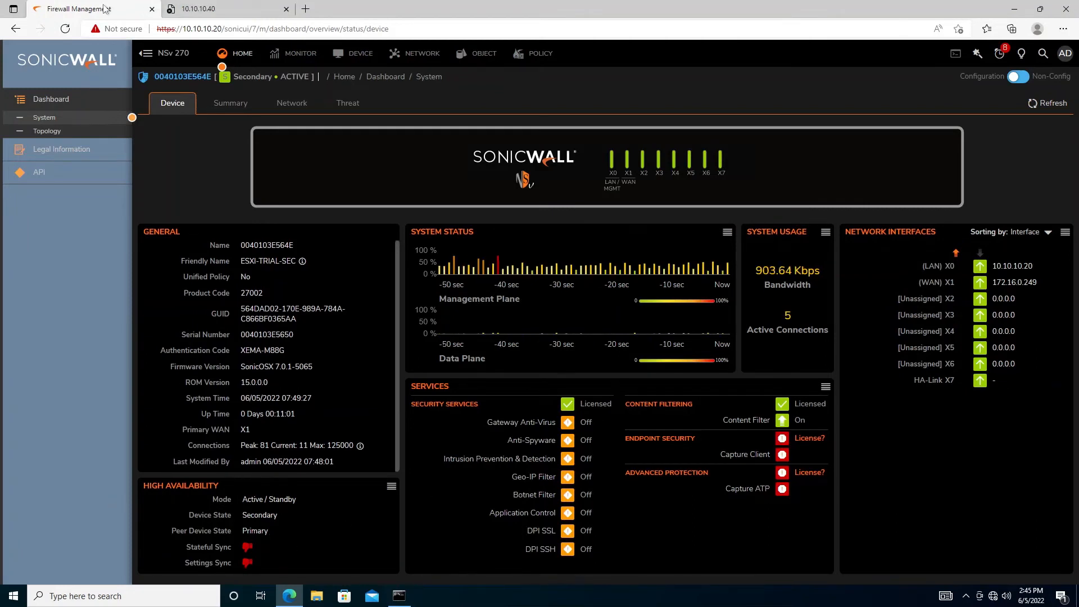
# Confirm 10.10.10.40 doesn't load, then open the NSv Sonicwall-PRI console in ESXi
pyautogui.click(197, 8)
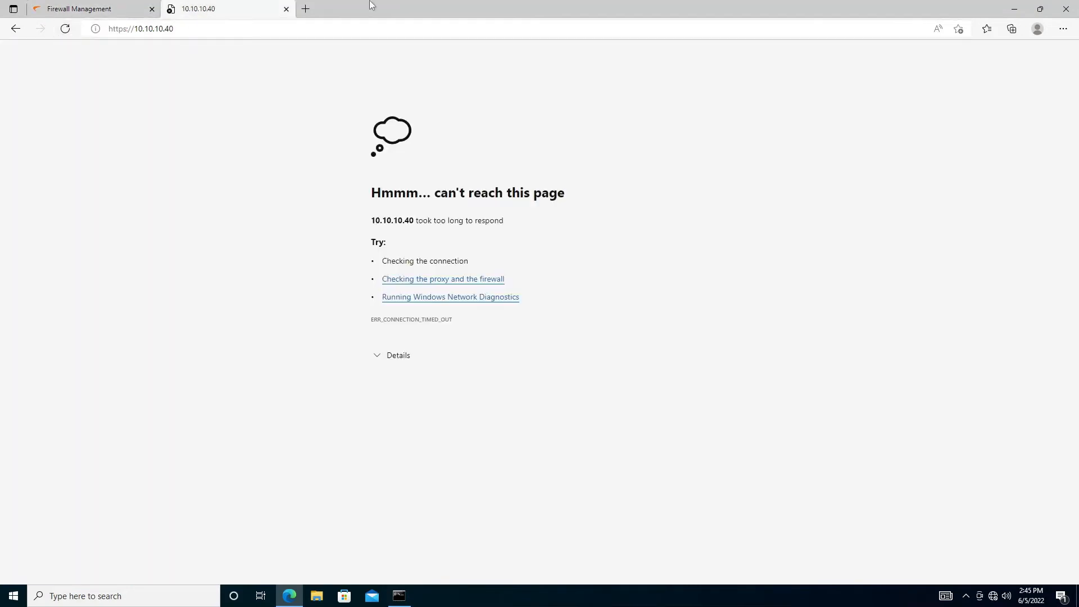
pyautogui.click(85, 9)
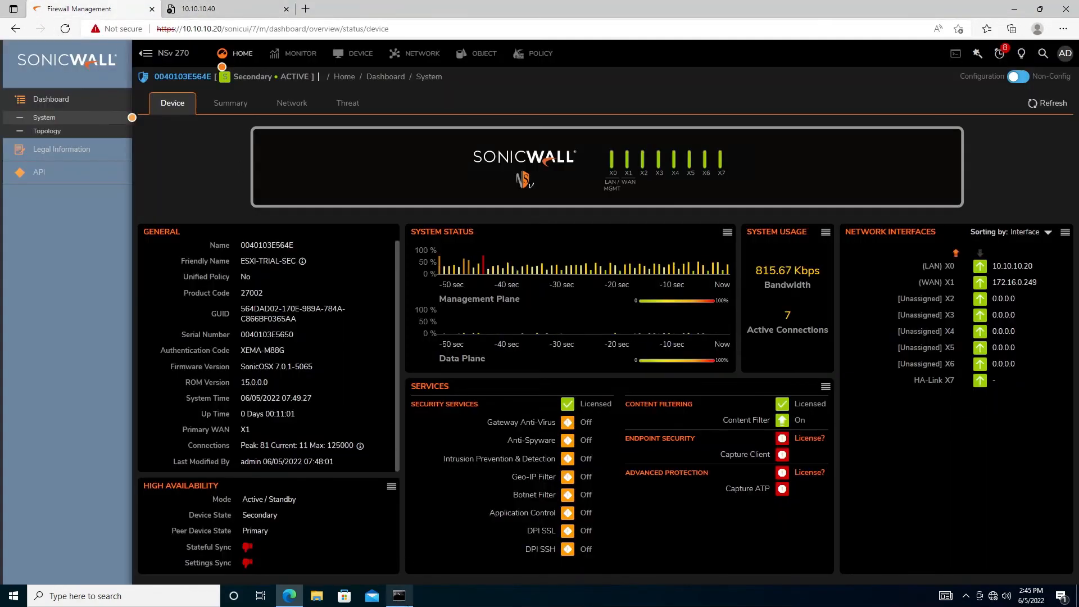
pyautogui.click(400, 597)
pyautogui.click(401, 597)
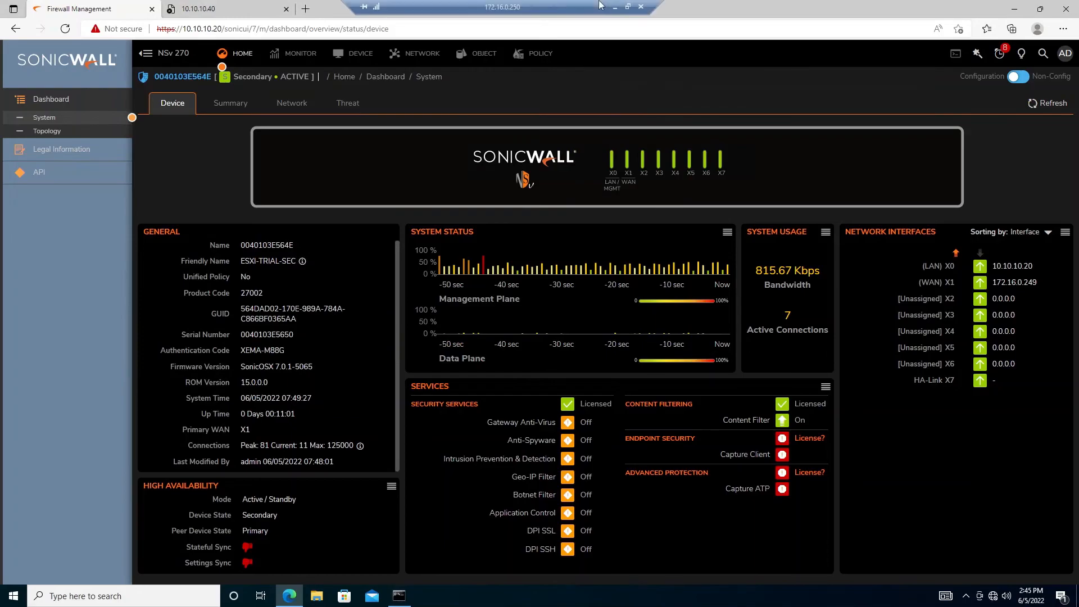
pyautogui.click(615, 6)
pyautogui.click(209, 320)
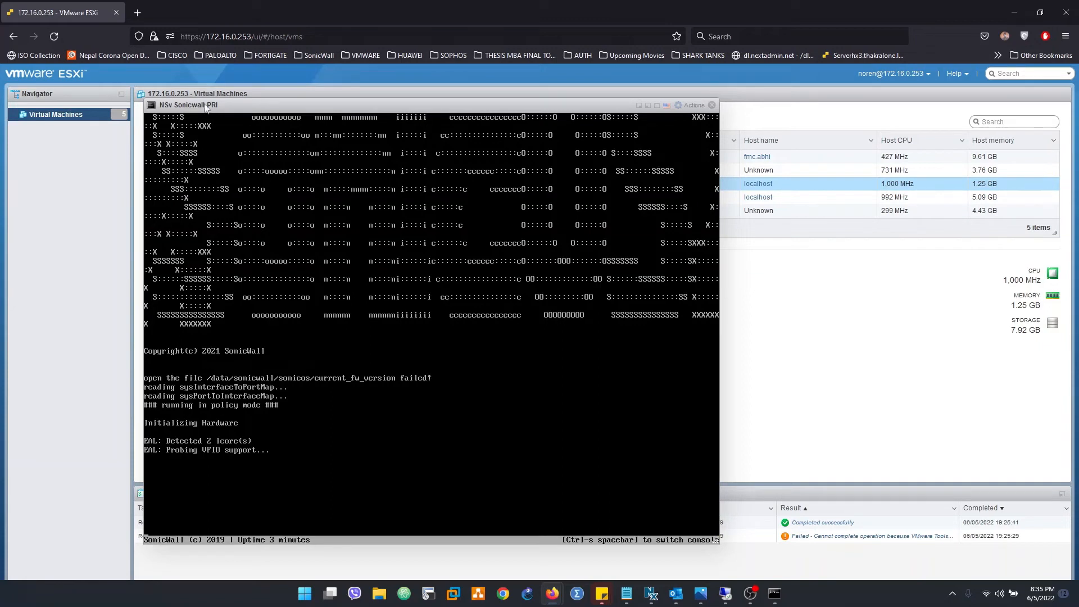
# Let the primary NSv console continue booting with F2, then restore the remote desktop dashboard
pyautogui.press('F2')
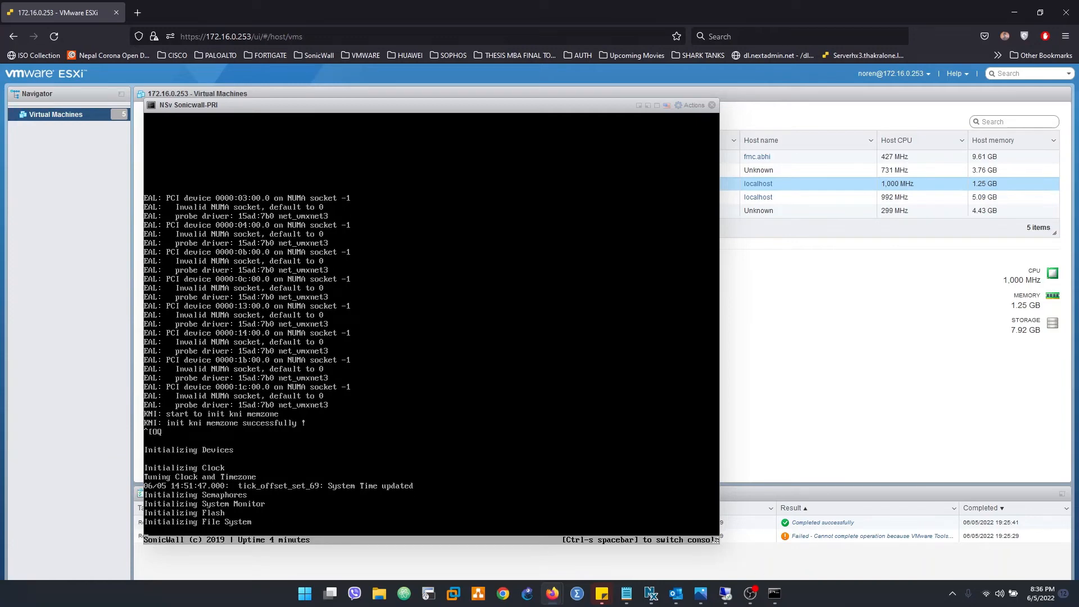
pyautogui.click(725, 593)
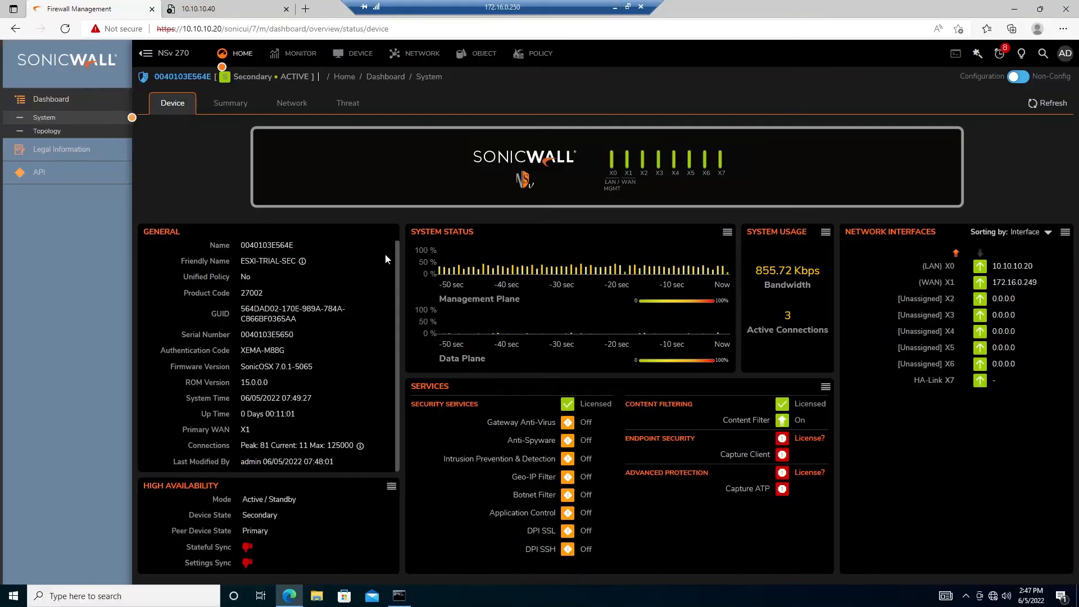
# Check the ping to 10.10.10.40 and glance at the primary's ESXi console before returning
pyautogui.click(404, 597)
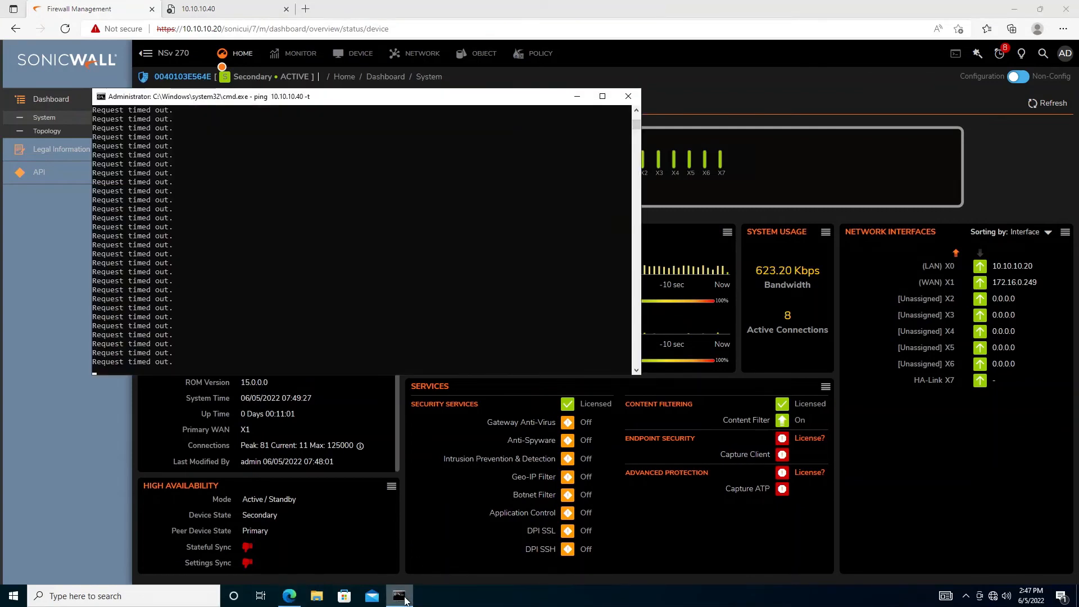
pyautogui.click(403, 597)
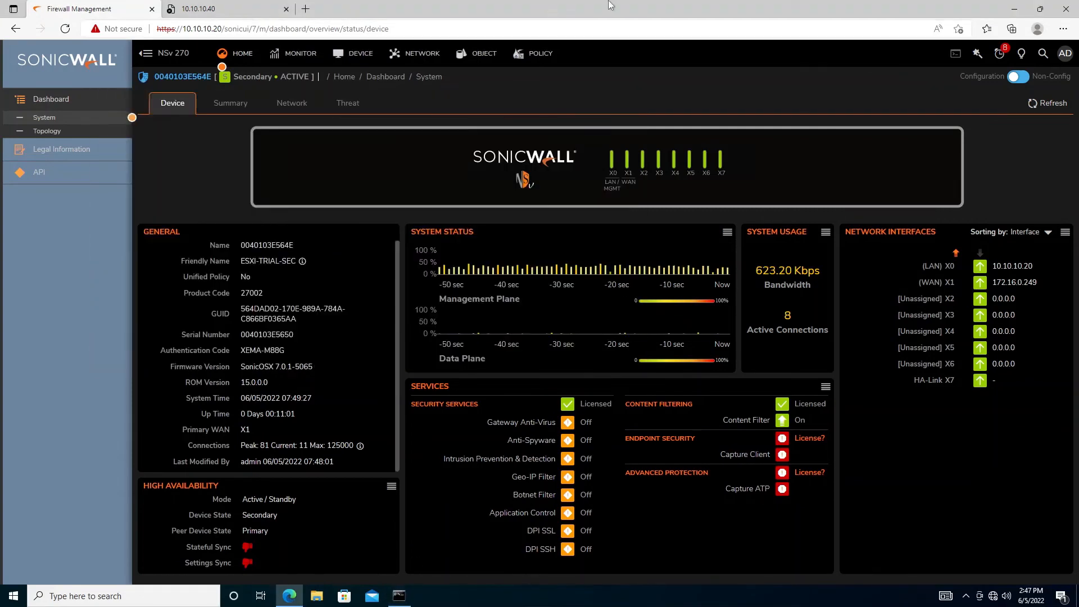
pyautogui.click(629, 6)
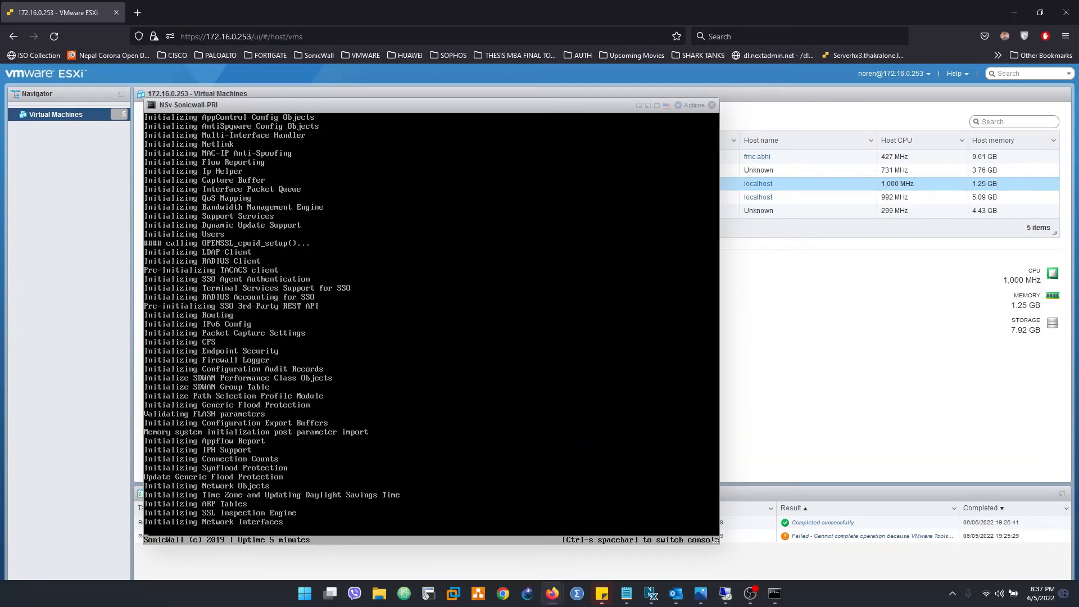
pyautogui.click(721, 596)
# Stop the timed-out ping and rerun the continuous ping to 10.10.10.40
pyautogui.click(402, 600)
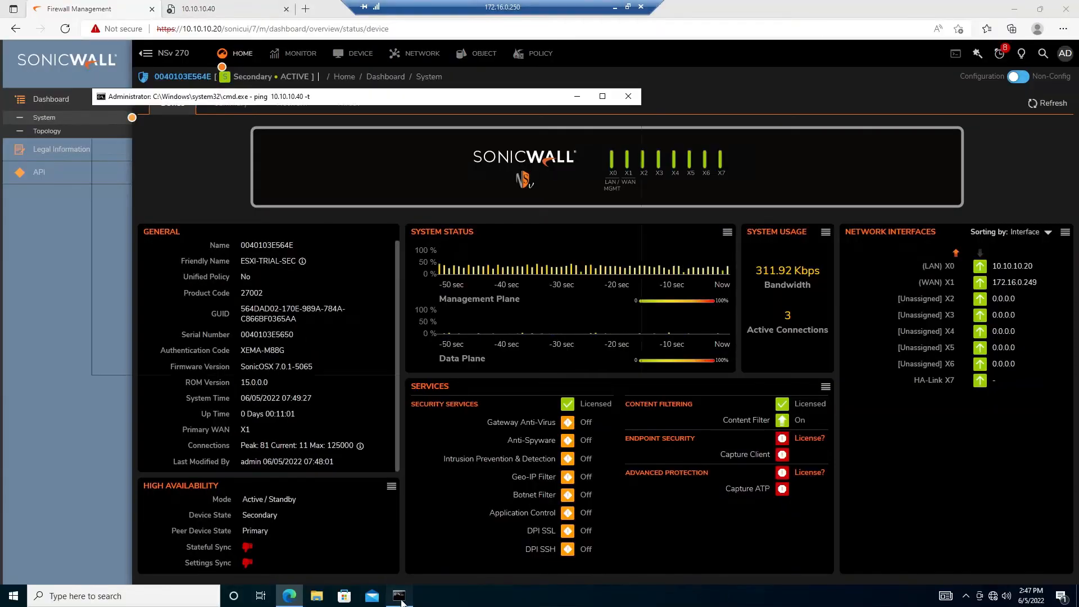
pyautogui.click(341, 335)
pyautogui.hotkey('ctrl', 'c')
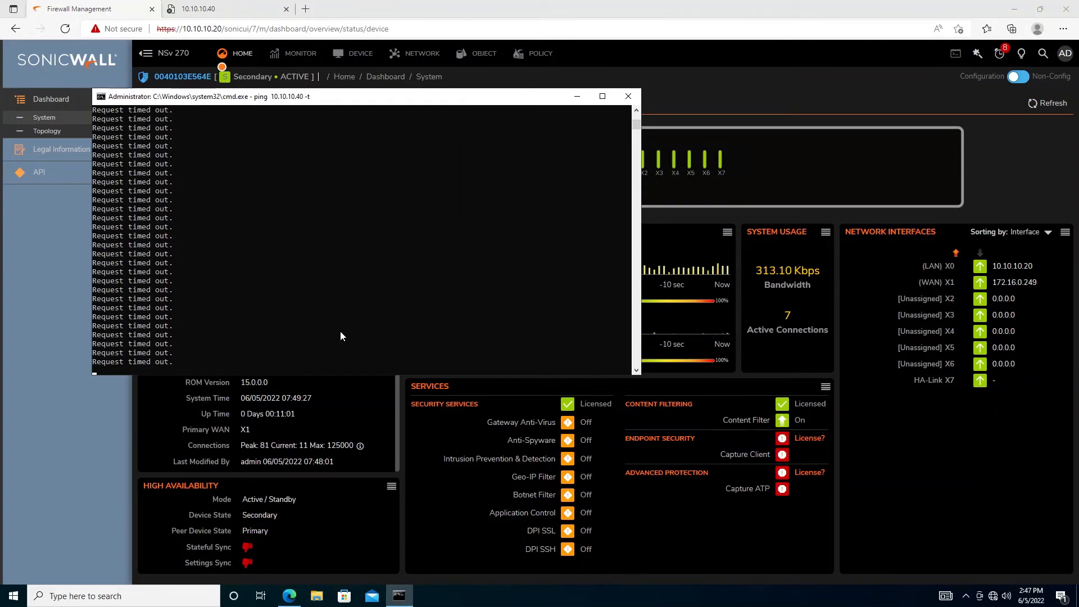
pyautogui.hotkey('ctrl', 'c')
pyautogui.press('Return')
pyautogui.press('Up')
pyautogui.press('Return')
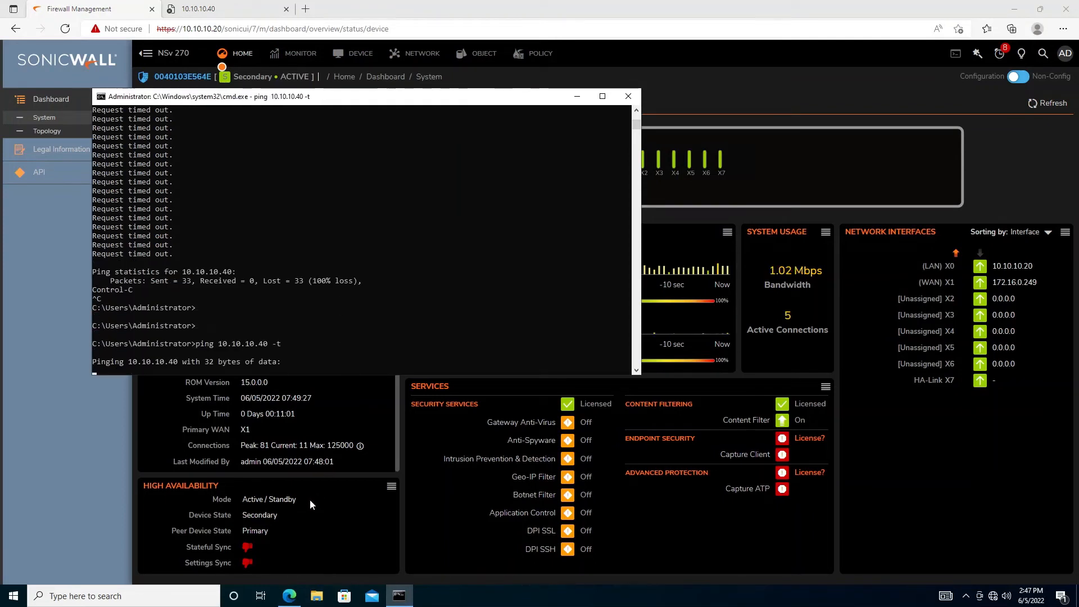
# Refresh the SonicWall dashboard twice, then switch to the primary NSv's console
pyautogui.click(55, 422)
pyautogui.click(1051, 101)
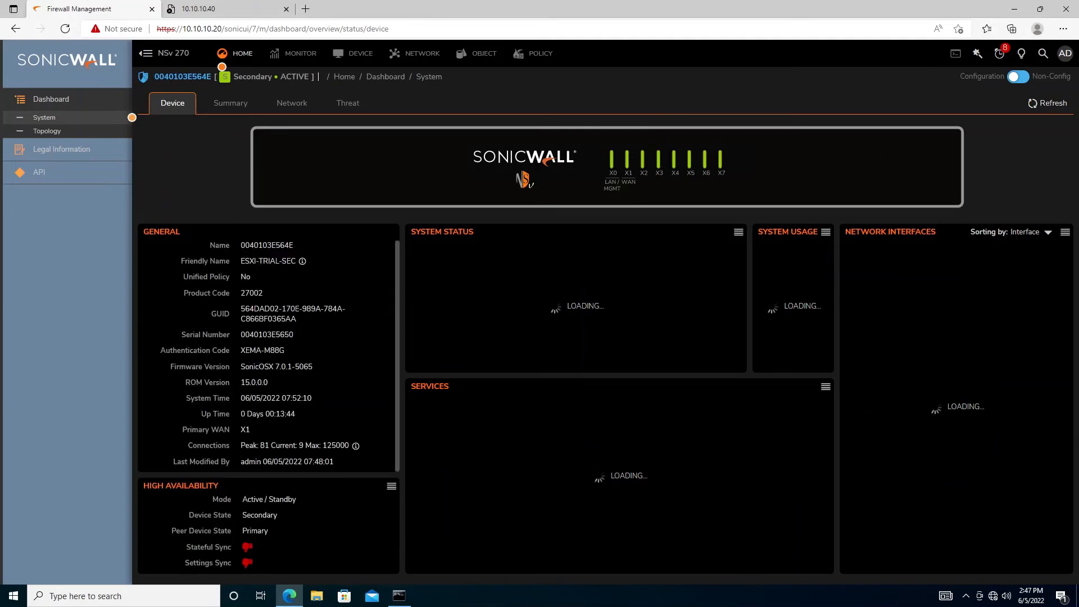
pyautogui.click(1043, 106)
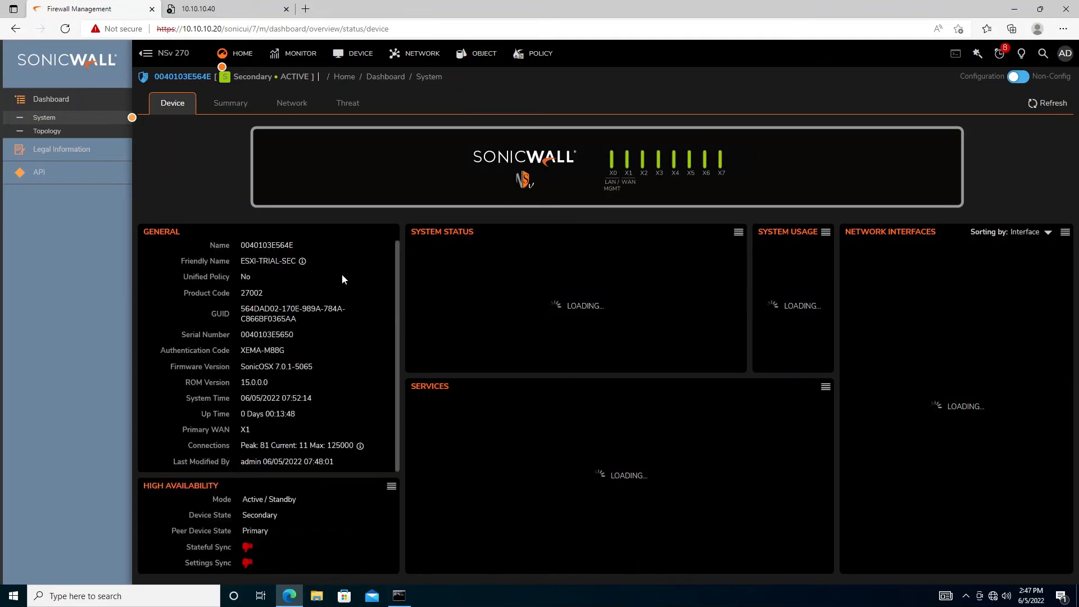
pyautogui.click(613, 6)
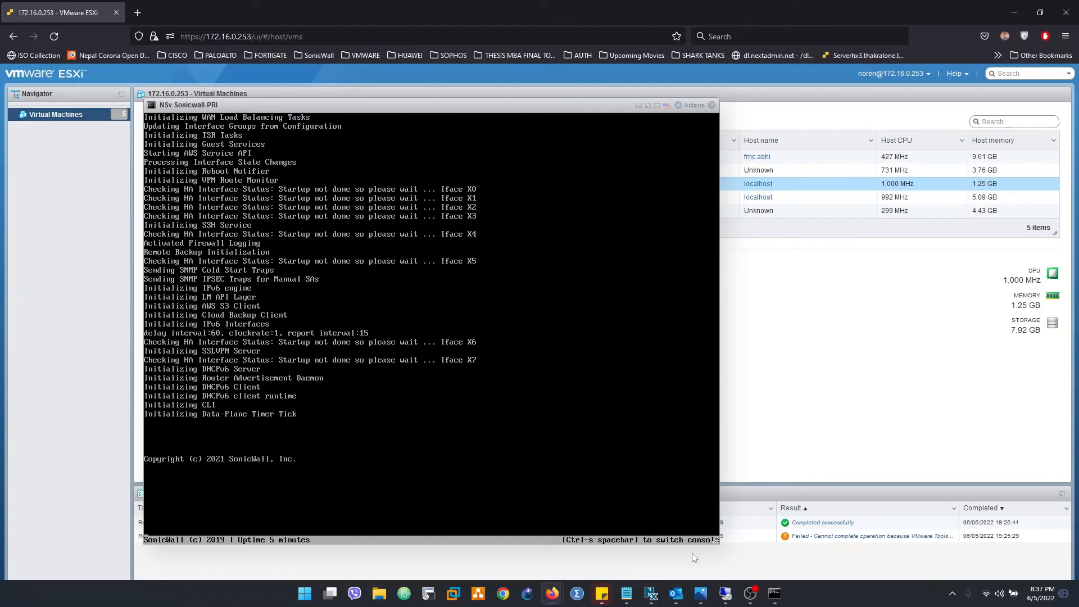
# Check the ping and refresh the secondary's dashboard three times, then peek at the ESXi console
pyautogui.click(701, 591)
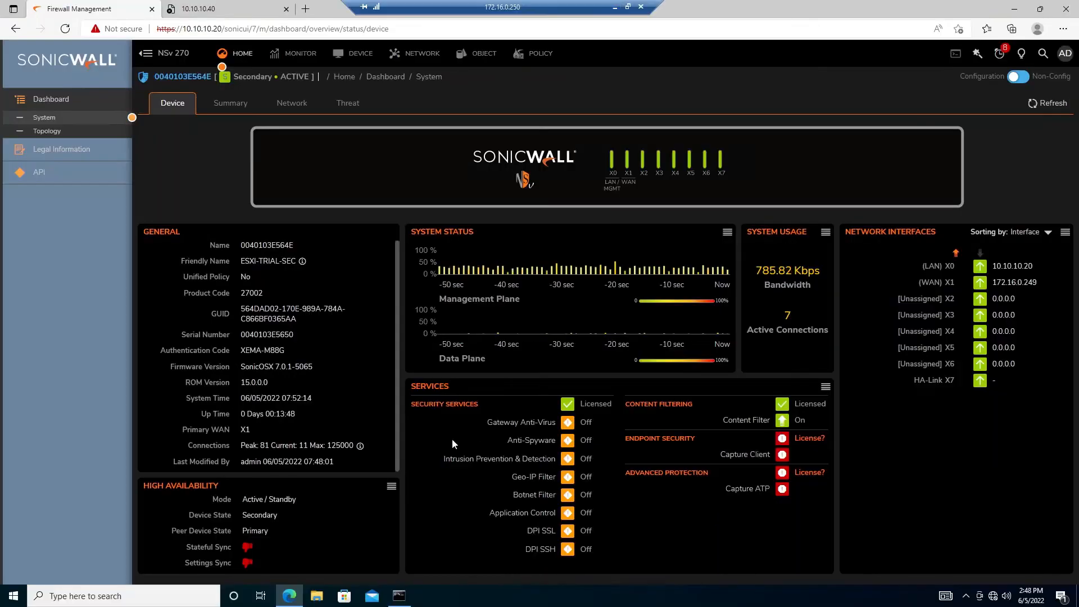
pyautogui.click(405, 596)
pyautogui.click(242, 490)
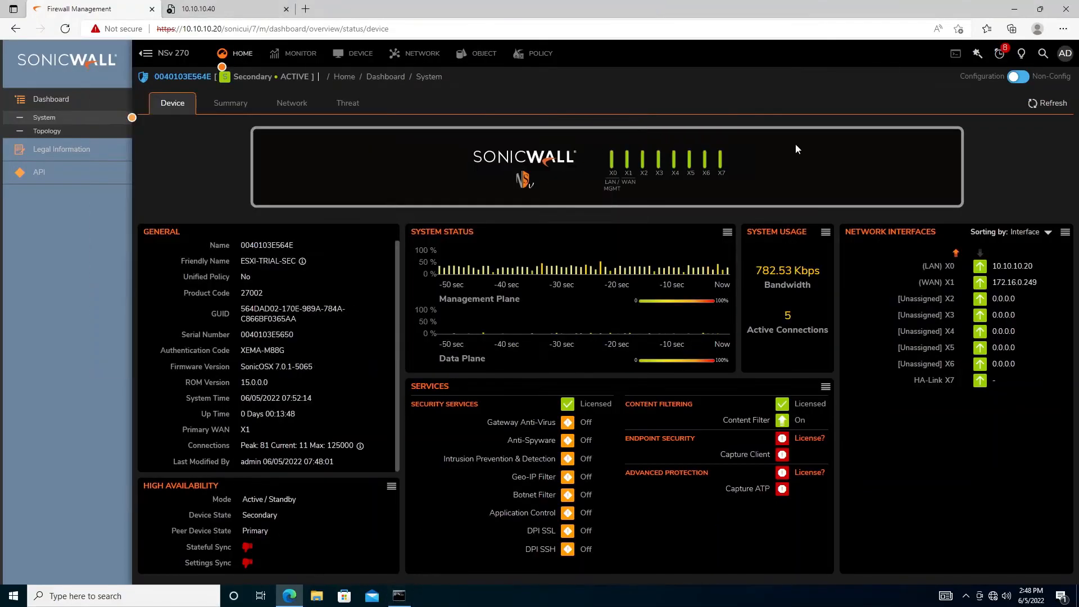
pyautogui.click(1050, 107)
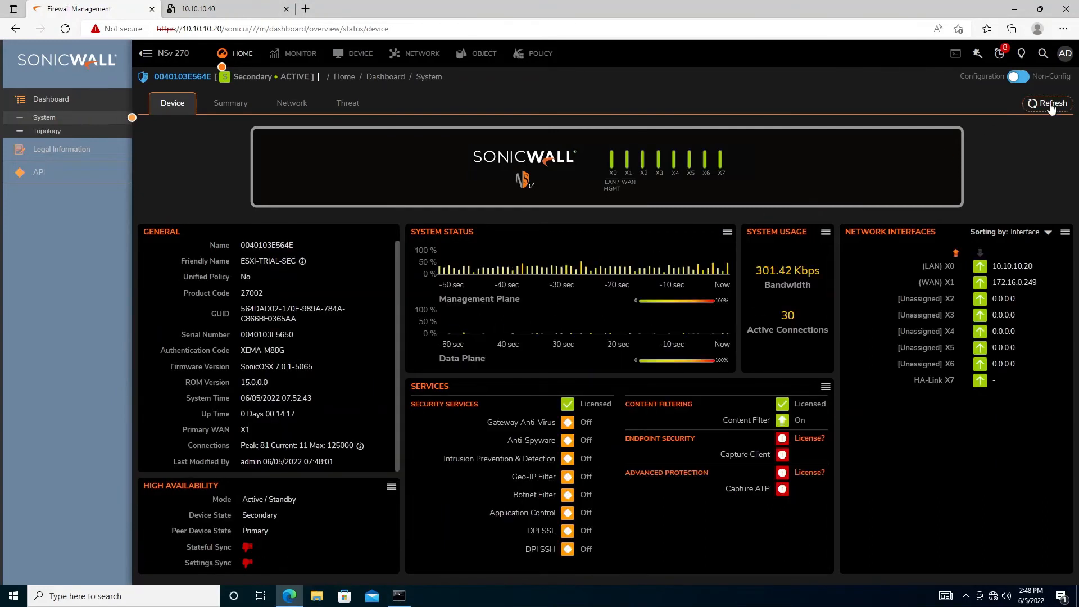
pyautogui.click(1051, 105)
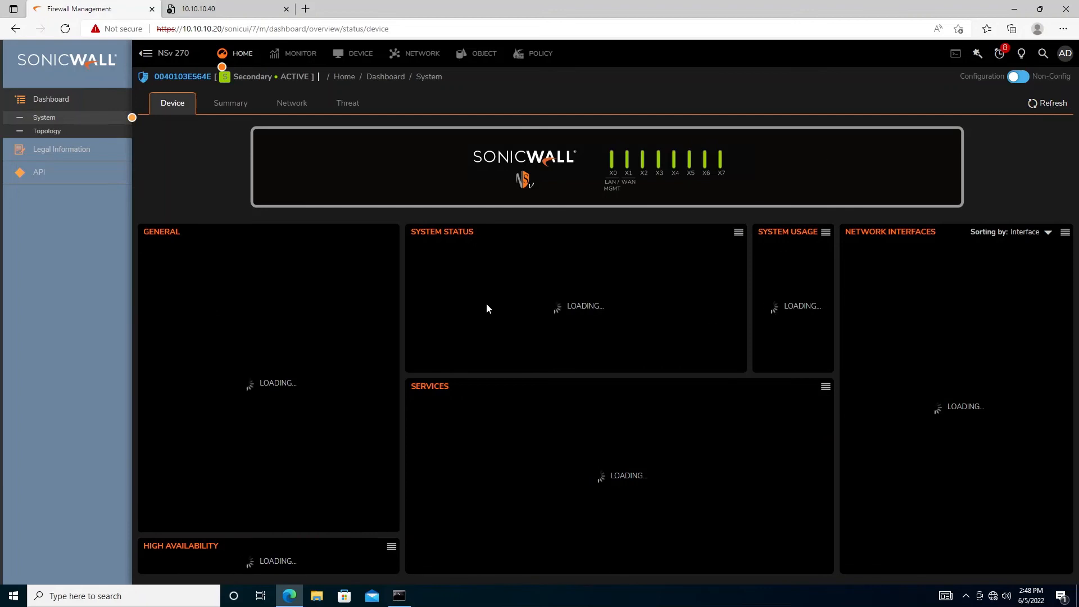
pyautogui.moveTo(588, 9)
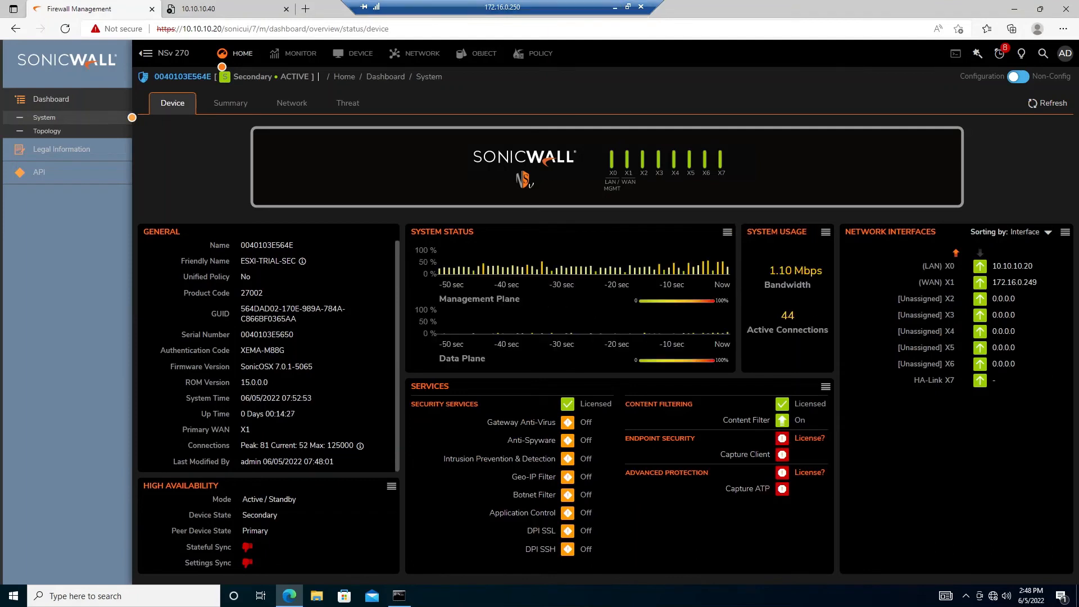
pyautogui.click(1061, 104)
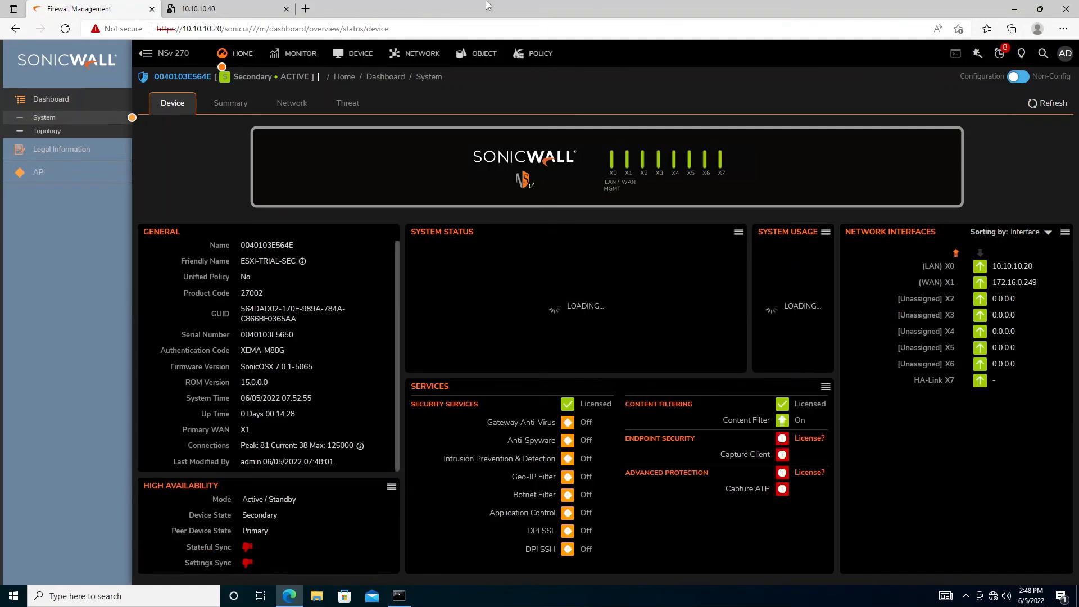
pyautogui.moveTo(568, 6)
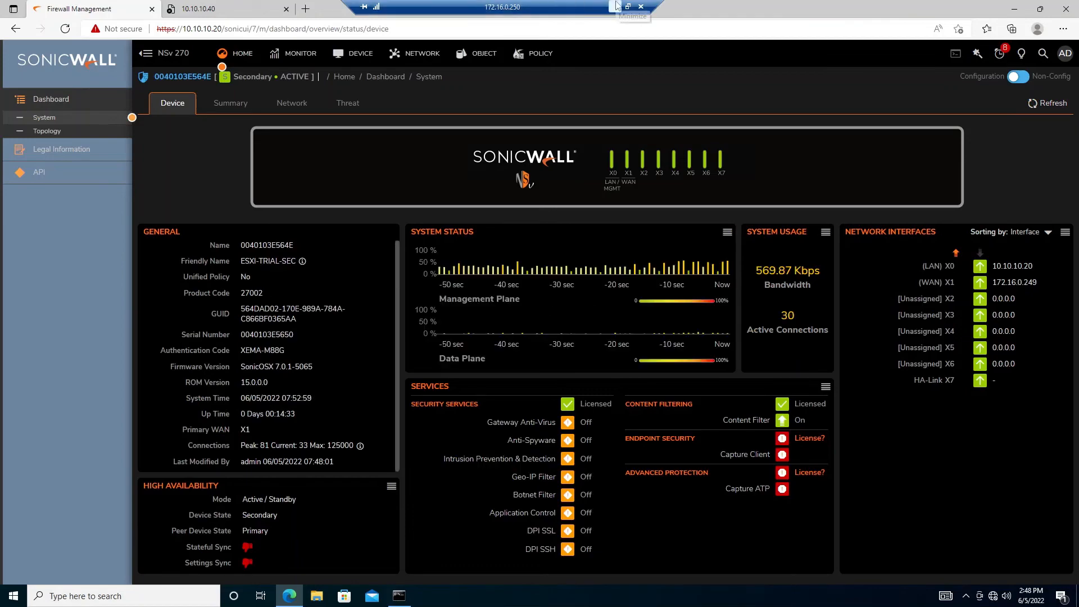
pyautogui.click(615, 7)
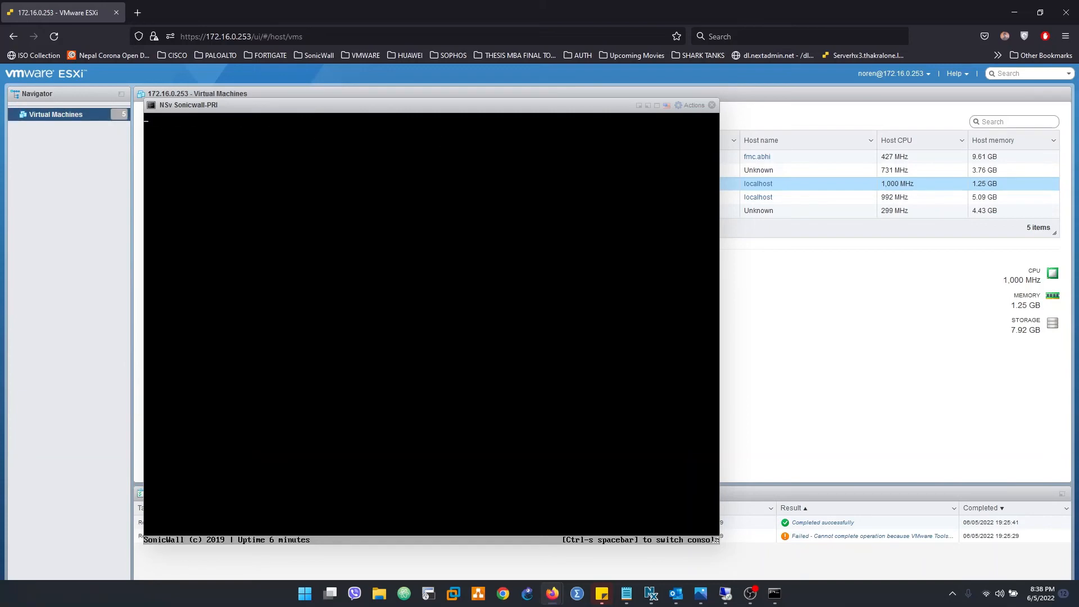
# Refresh the dashboard twice more to recheck HA sync, then return to the primary's ESXi console
pyautogui.click(725, 597)
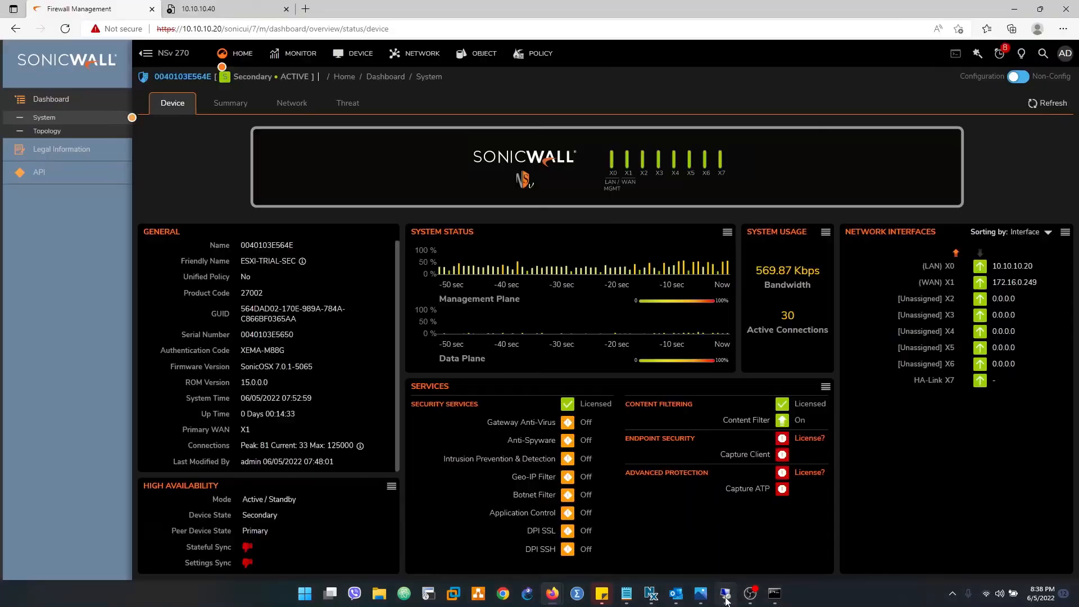
pyautogui.click(1045, 106)
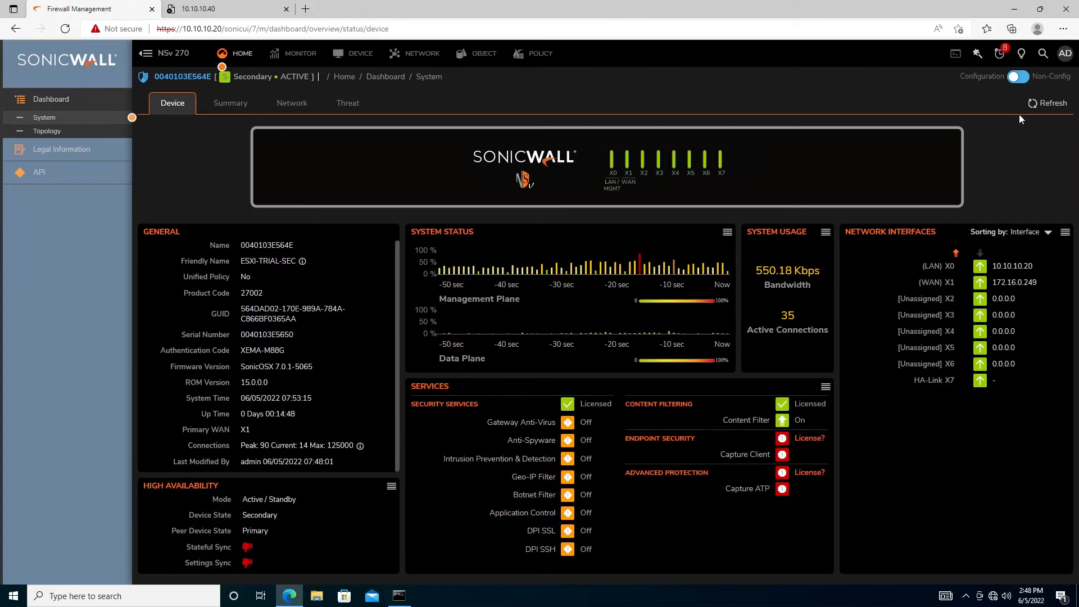
pyautogui.click(1039, 103)
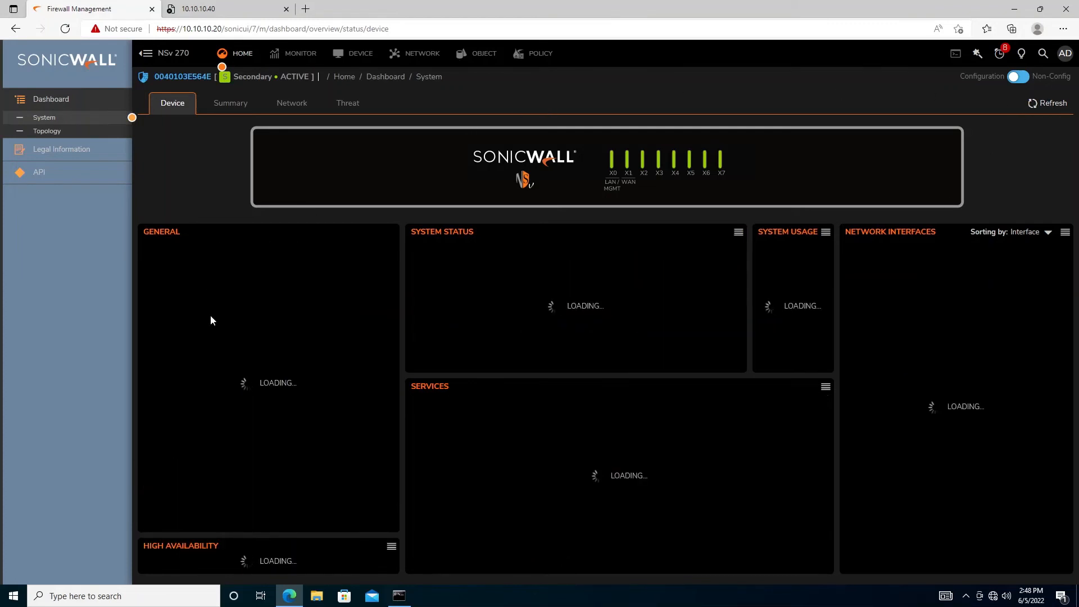
pyautogui.moveTo(558, 5)
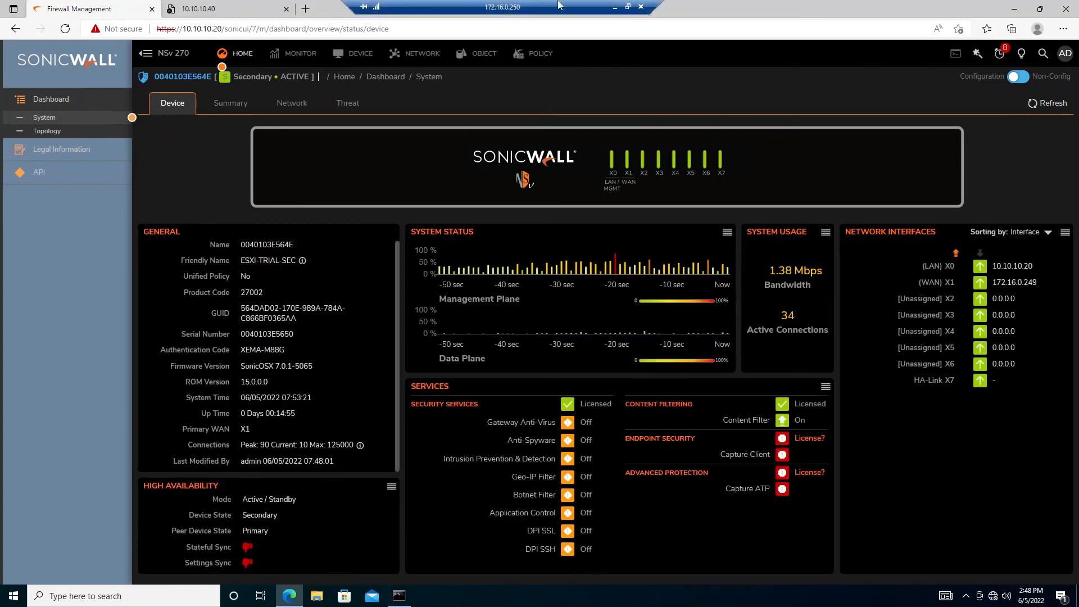
pyautogui.click(615, 8)
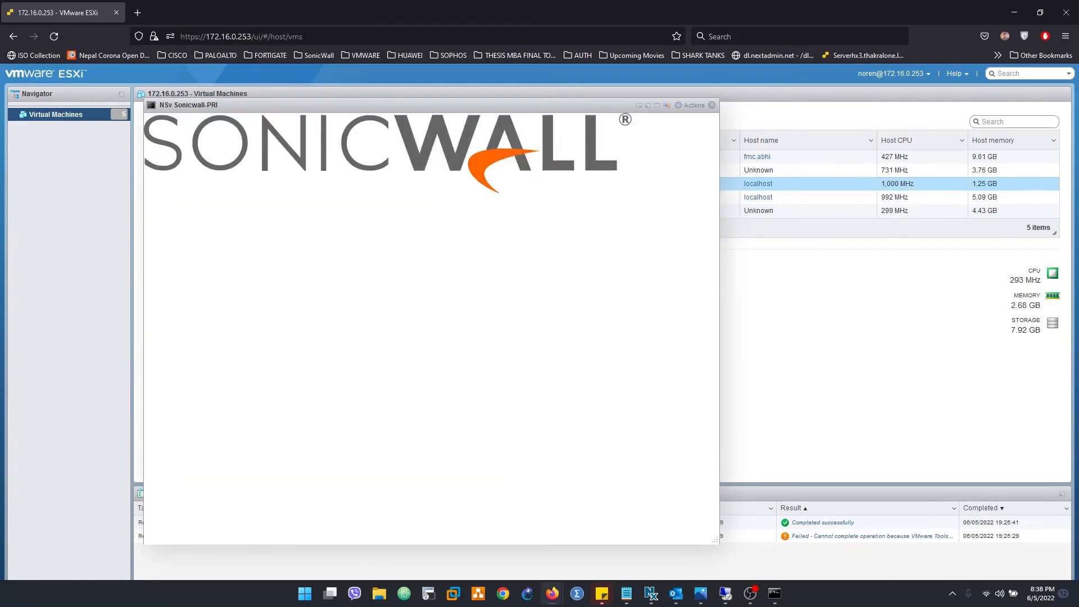
# Switch the Sonicwall-PRI console to verbose boot output to watch it find the Active peer and become Standby
pyautogui.press('F2')
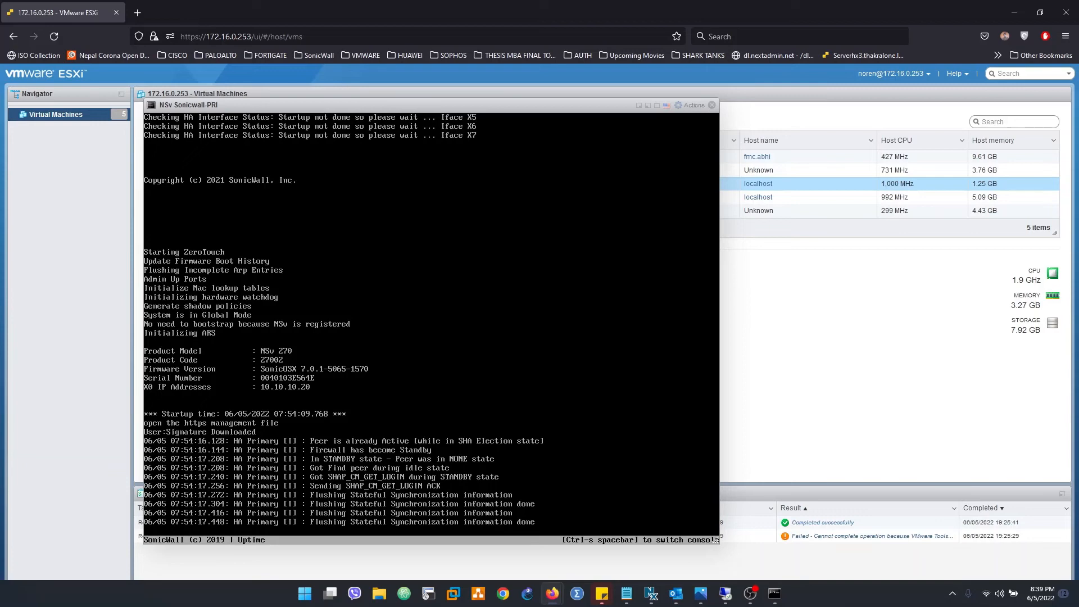
pyautogui.click(750, 594)
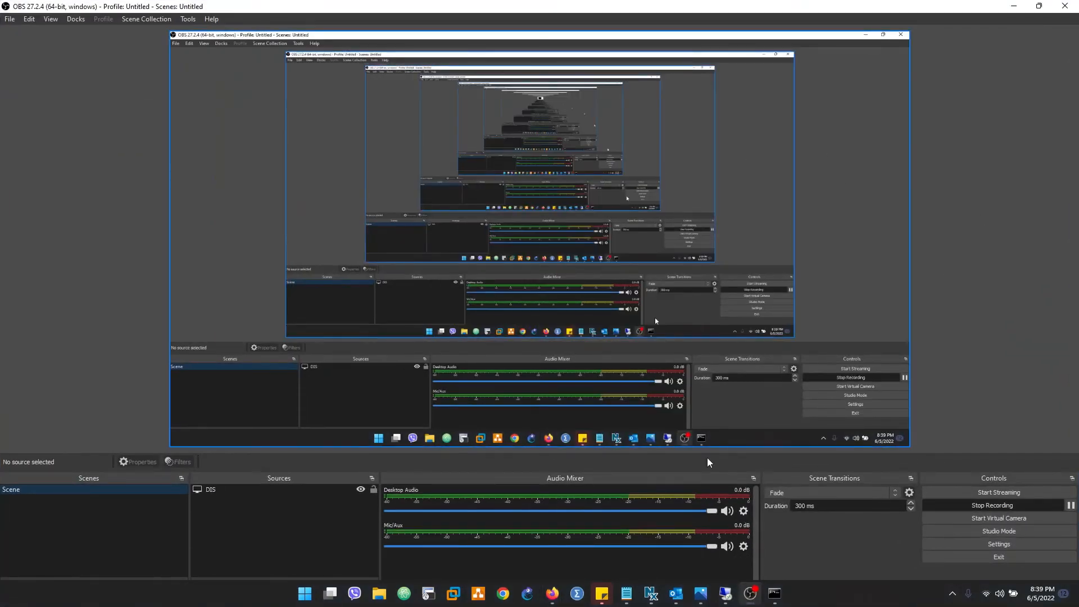
# Return to the remote desktop and refresh the Dashboard to check stateful and settings sync status
pyautogui.click(750, 593)
pyautogui.click(725, 593)
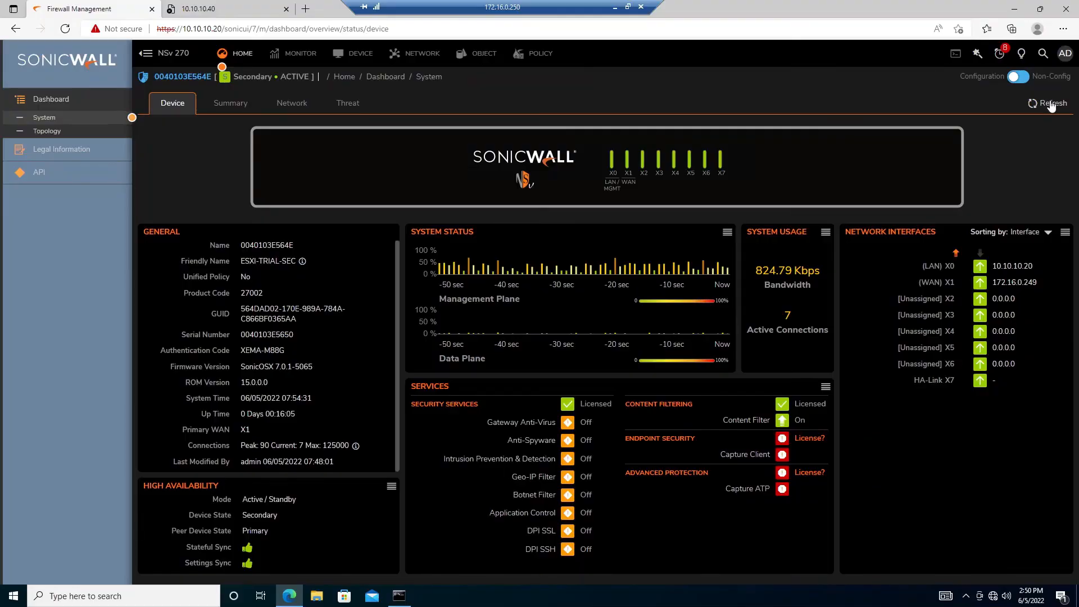
pyautogui.click(1052, 104)
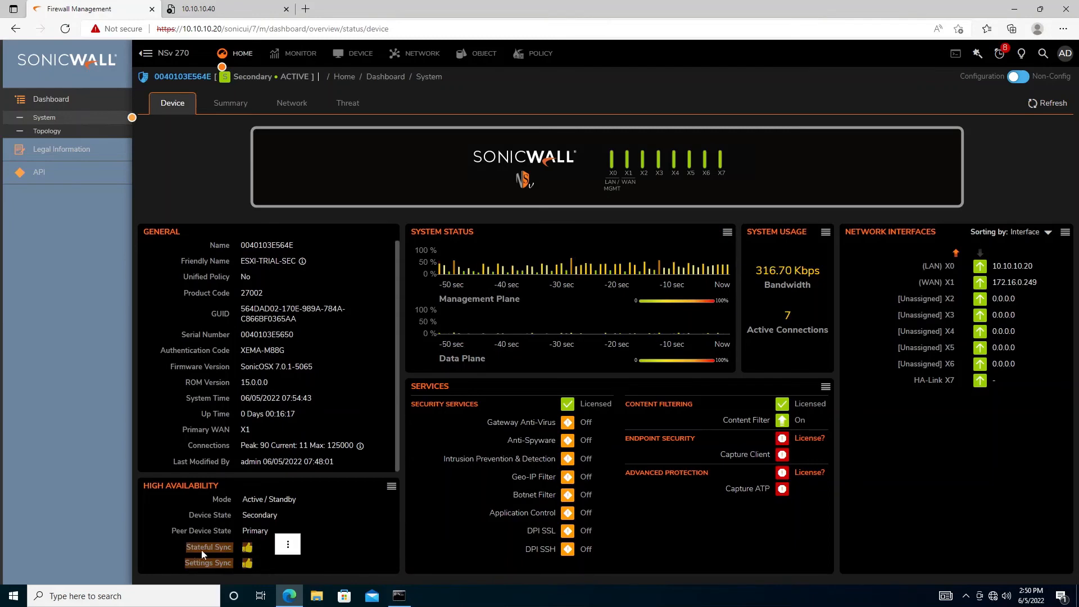
# Check the ping replies from 10.10.10.40 and its browser tab, then return to Firewall Management
pyautogui.click(399, 596)
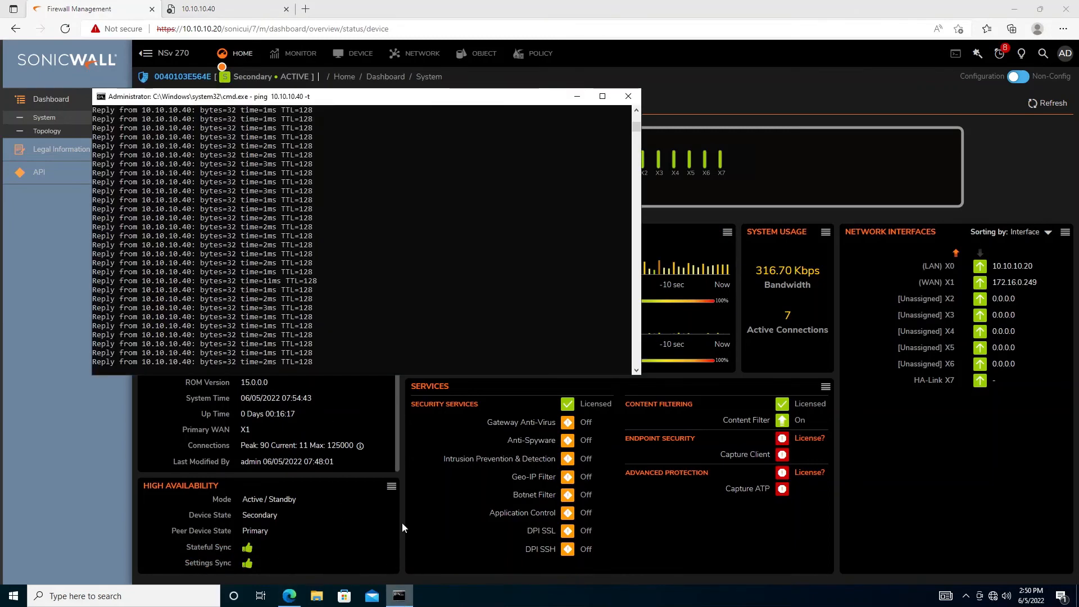
pyautogui.moveTo(141, 353); pyautogui.dragTo(193, 352)
pyautogui.moveTo(274, 316); pyautogui.dragTo(274, 324)
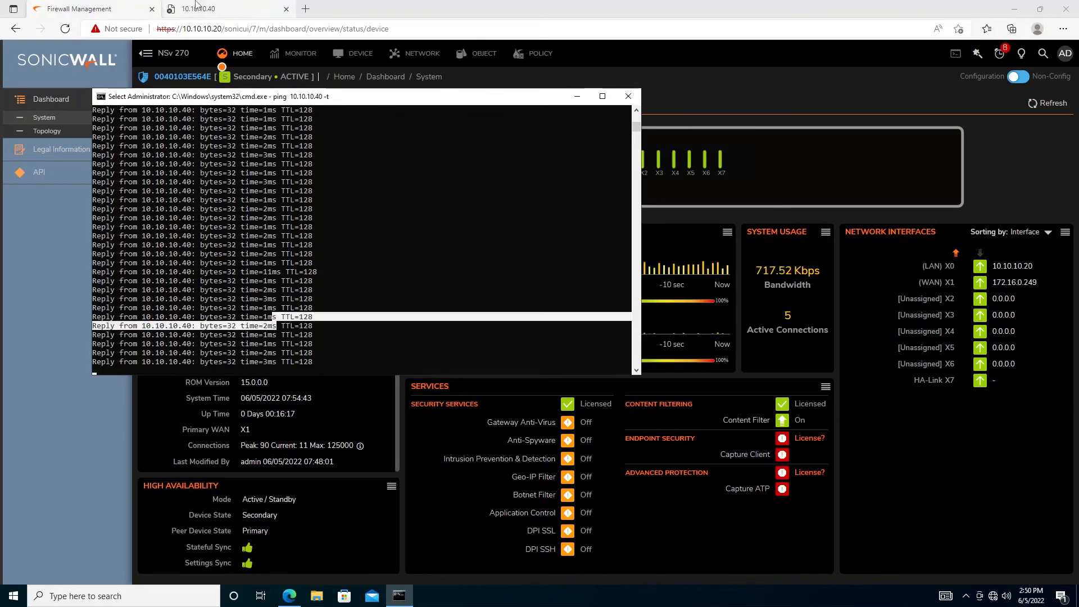
pyautogui.click(178, 8)
pyautogui.doubleClick(208, 35)
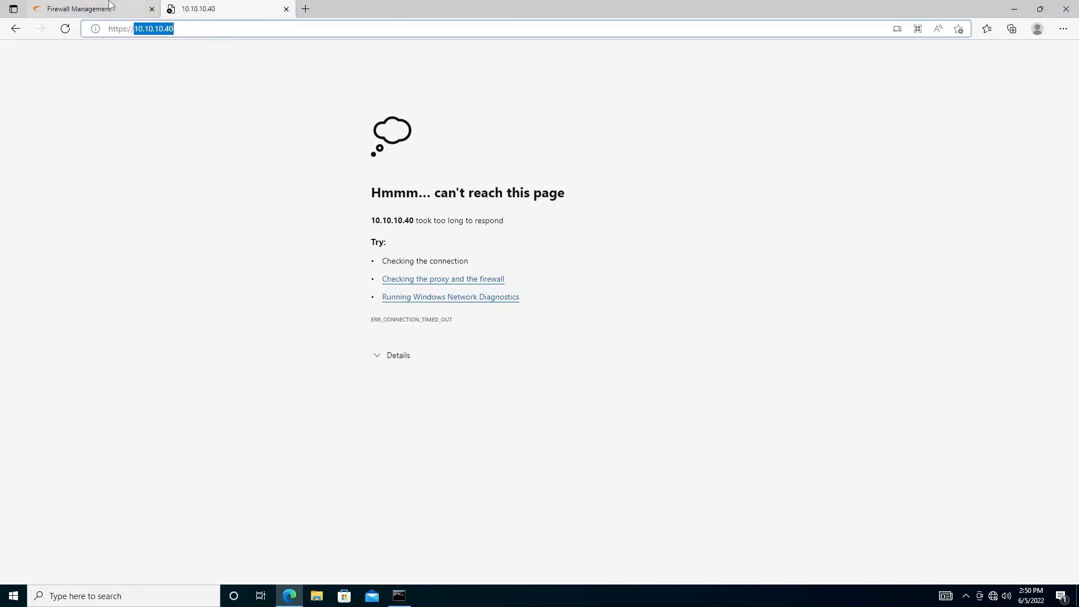
pyautogui.click(79, 9)
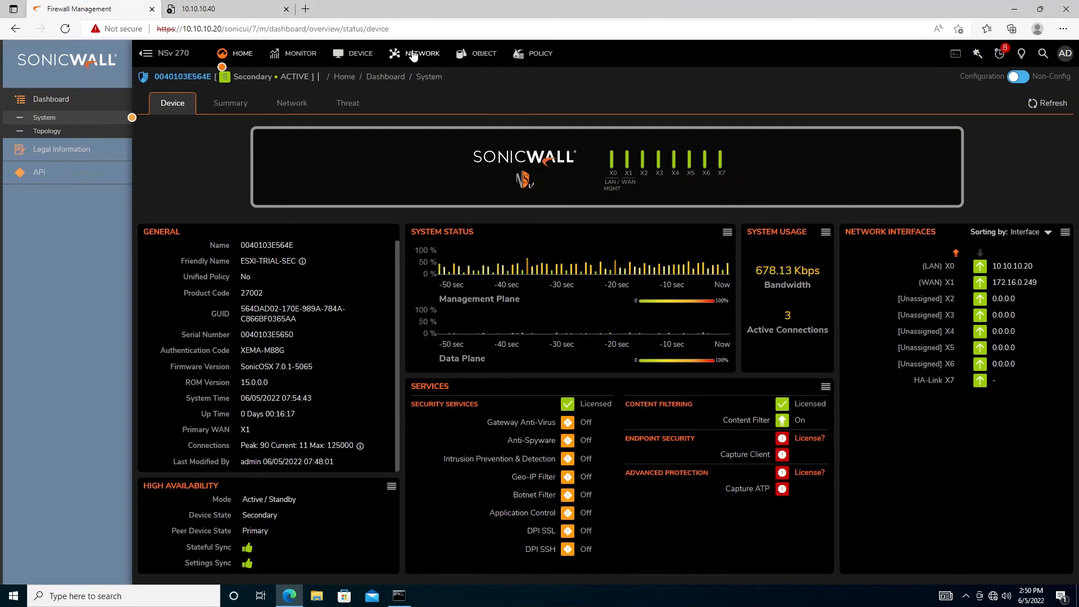
# Force an Active/Standby failover under DEVICE > High Availability > Advanced and acknowledge the Success dialog
pyautogui.click(355, 60)
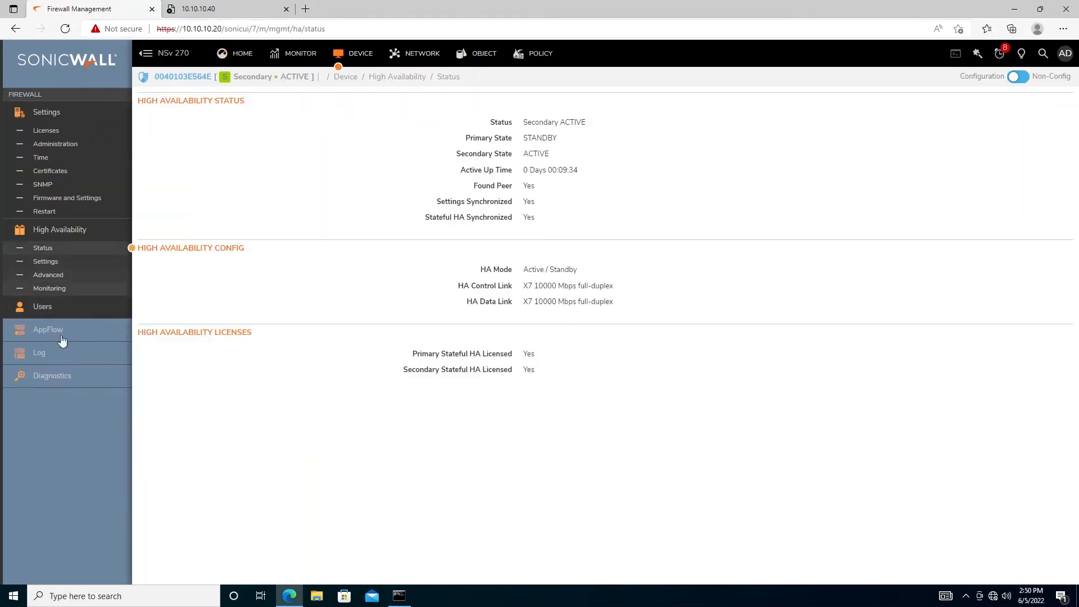
pyautogui.click(57, 278)
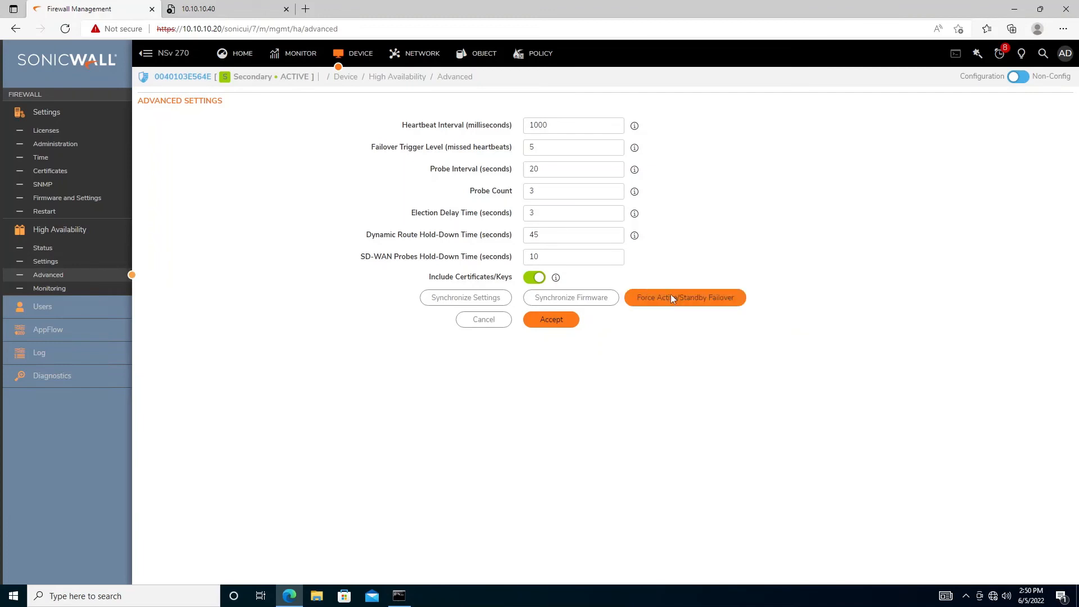
pyautogui.click(671, 298)
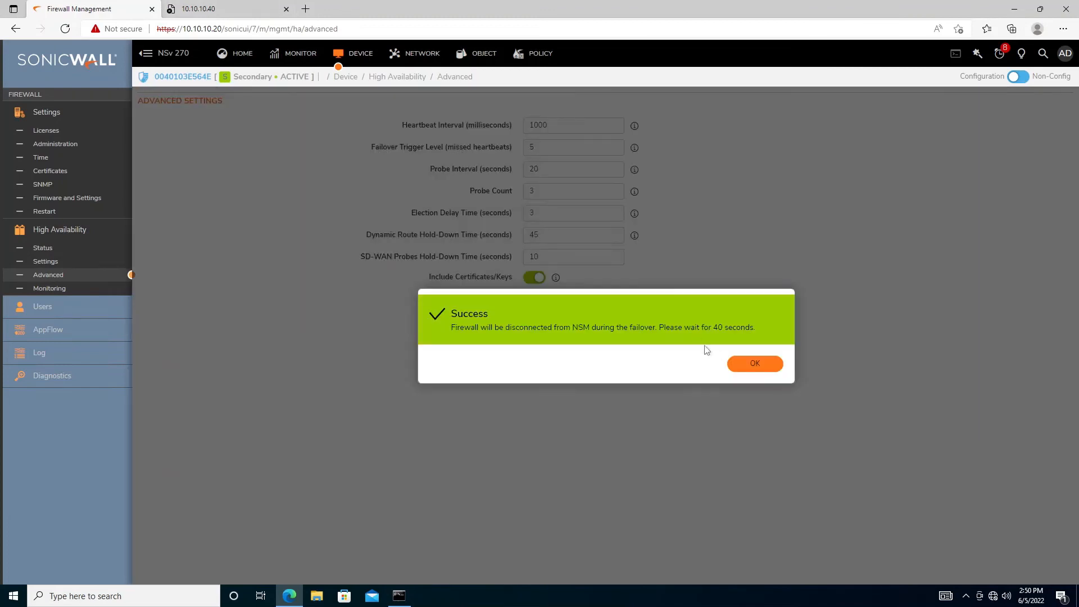
pyautogui.click(754, 364)
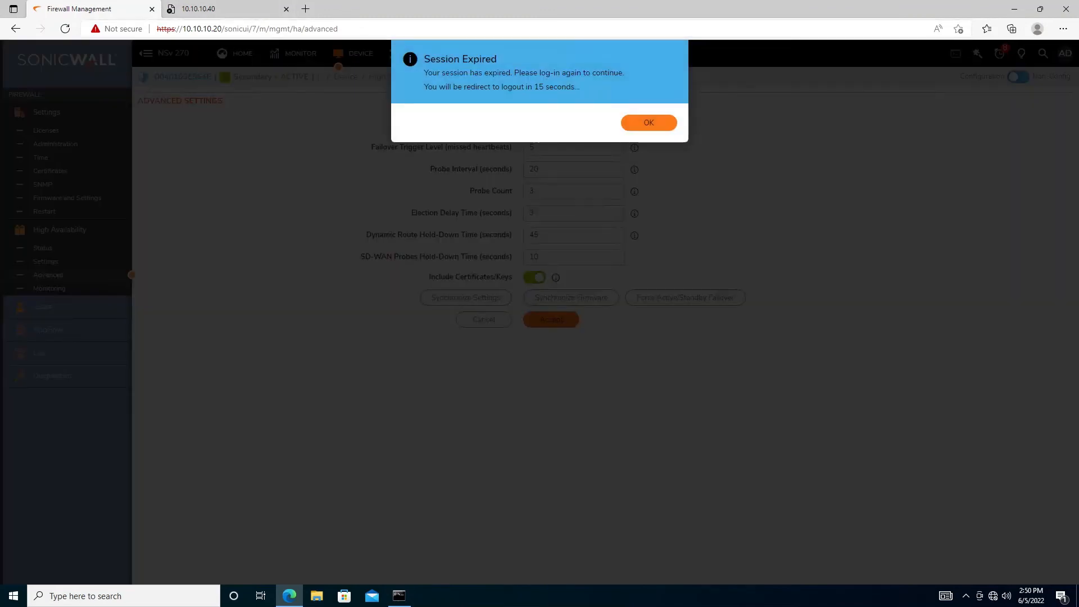
# Dismiss the Session Expired notice and log back in with the admin username and password
pyautogui.click(624, 125)
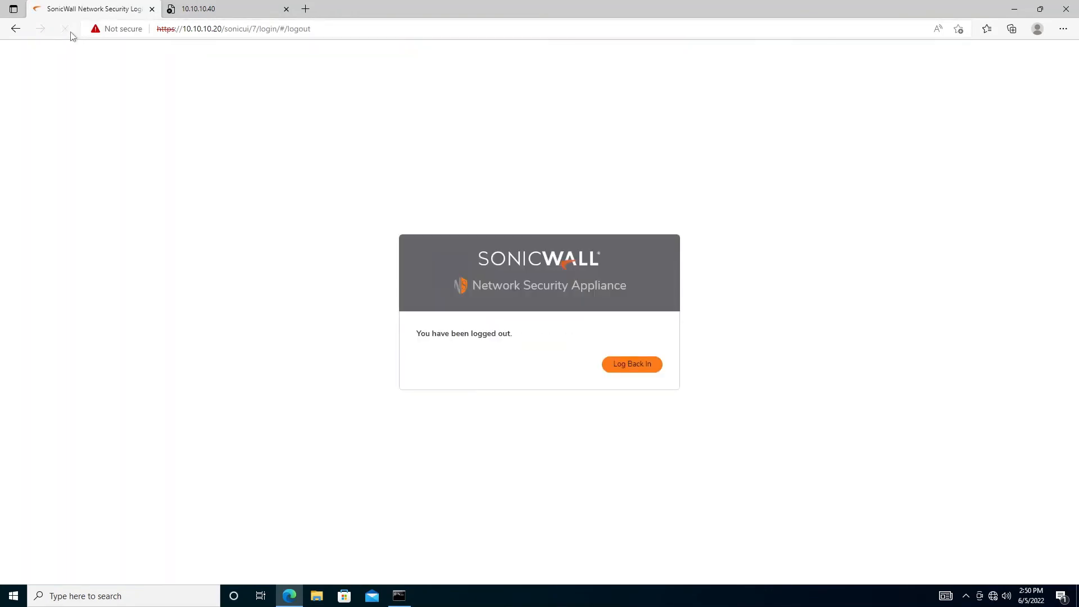
pyautogui.click(633, 367)
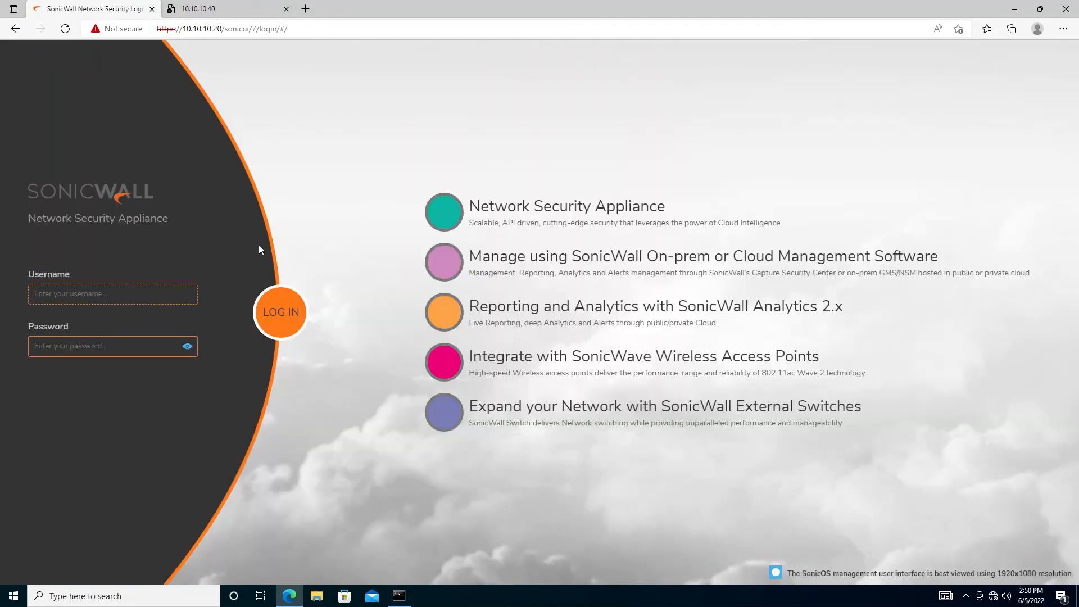
pyautogui.press('Down')
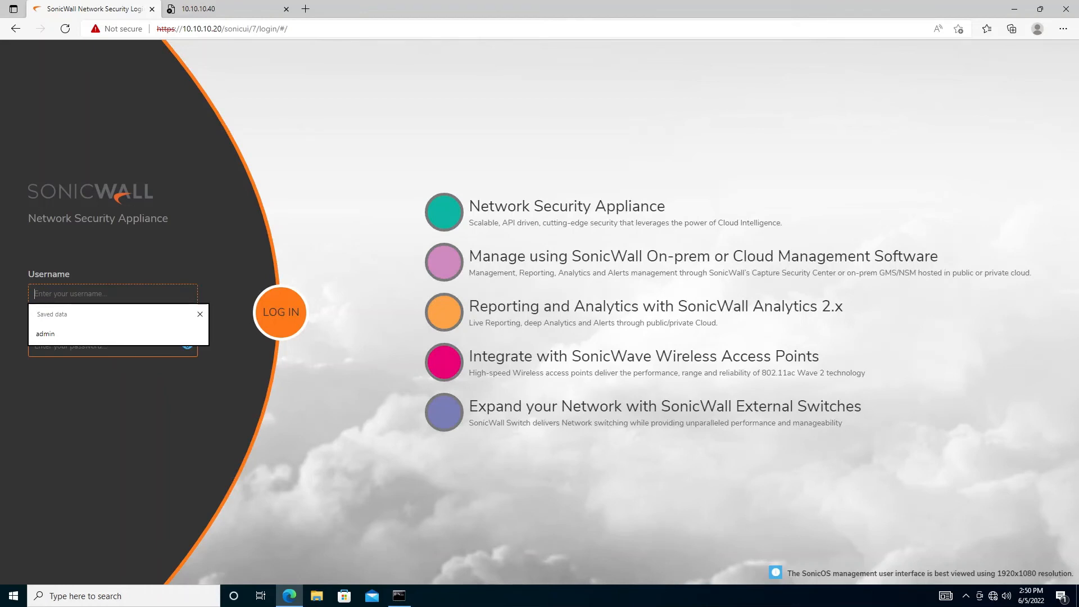
pyautogui.write('admin')
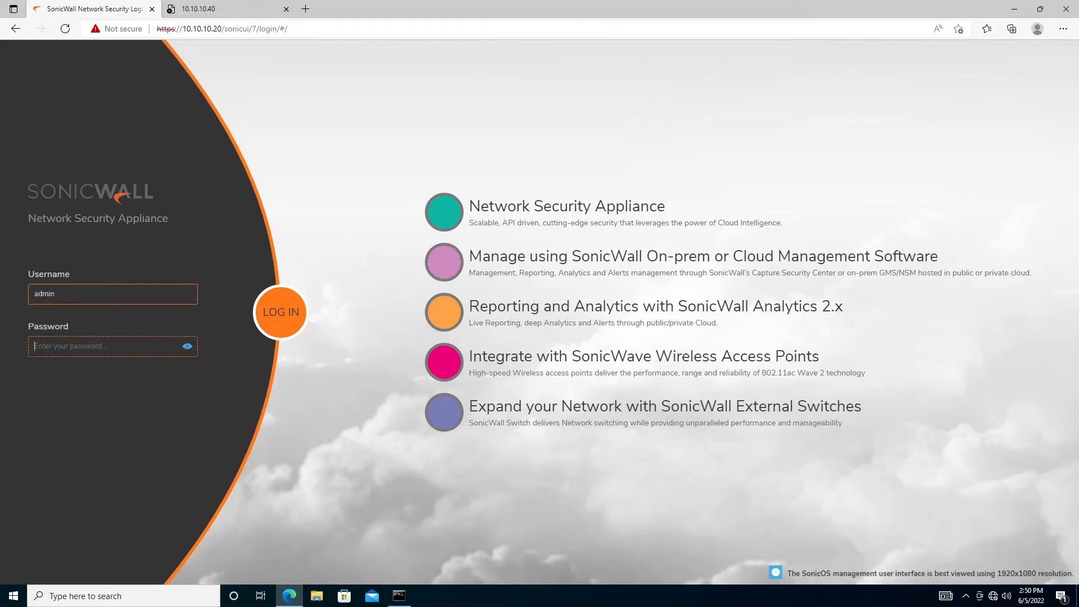
pyautogui.write('p')
pyautogui.press('BackSpace')
pyautogui.write('pas')
pyautogui.press('BackSpace')
pyautogui.press('BackSpace')
pyautogui.press('BackSpace')
pyautogui.press('BackSpace')
pyautogui.write('password')
pyautogui.press('Return')
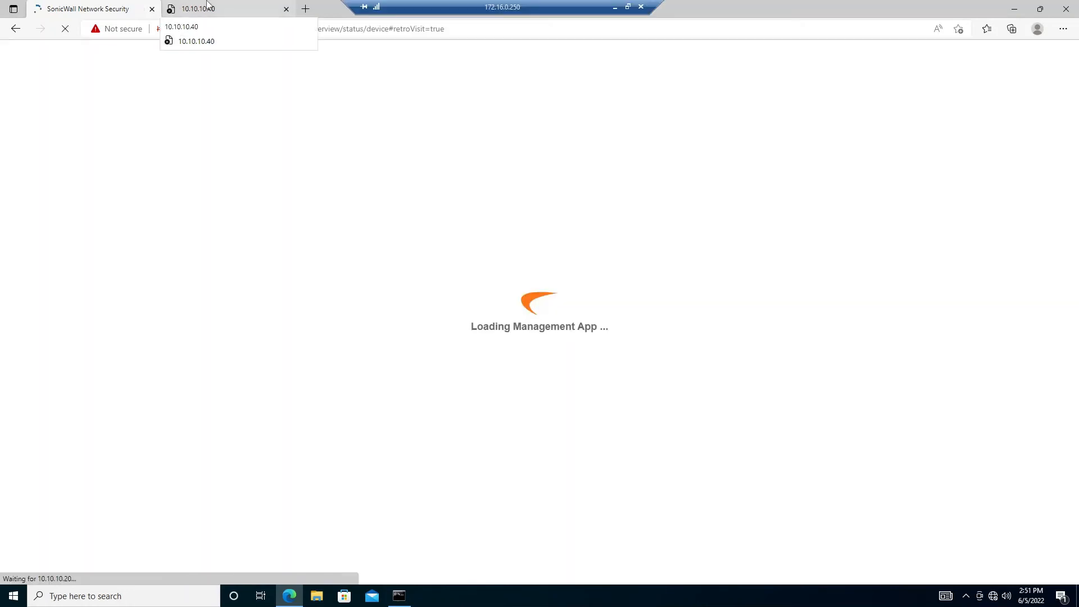
# Reload the 10.10.10.40 page in its browser tab
pyautogui.click(207, 7)
pyautogui.click(181, 29)
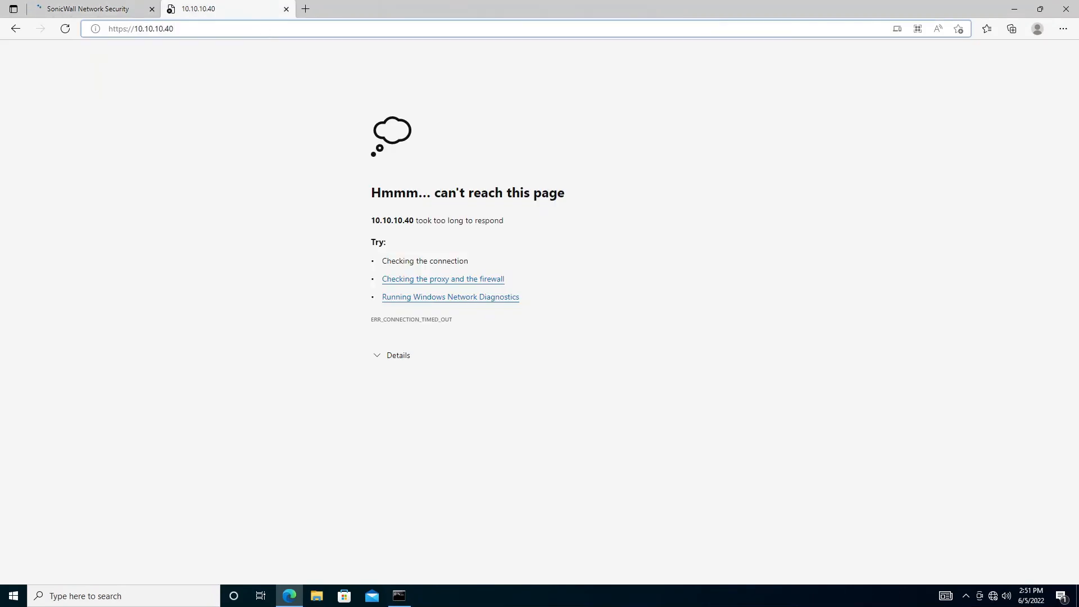
pyautogui.press('Return')
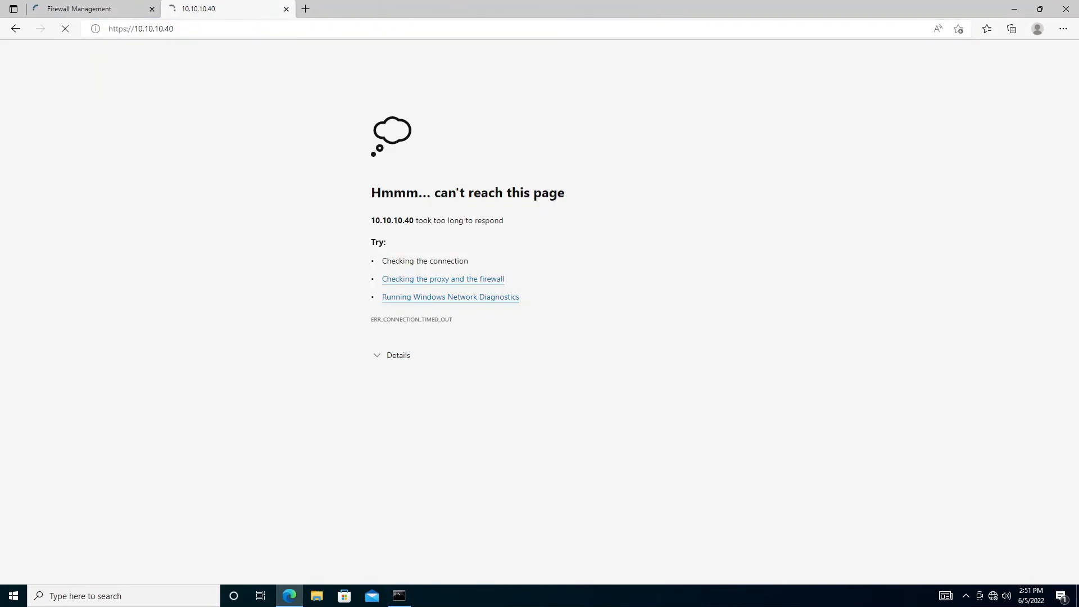
# Open the 10.10.10.50 firewall address in a new browser tab
pyautogui.click(309, 12)
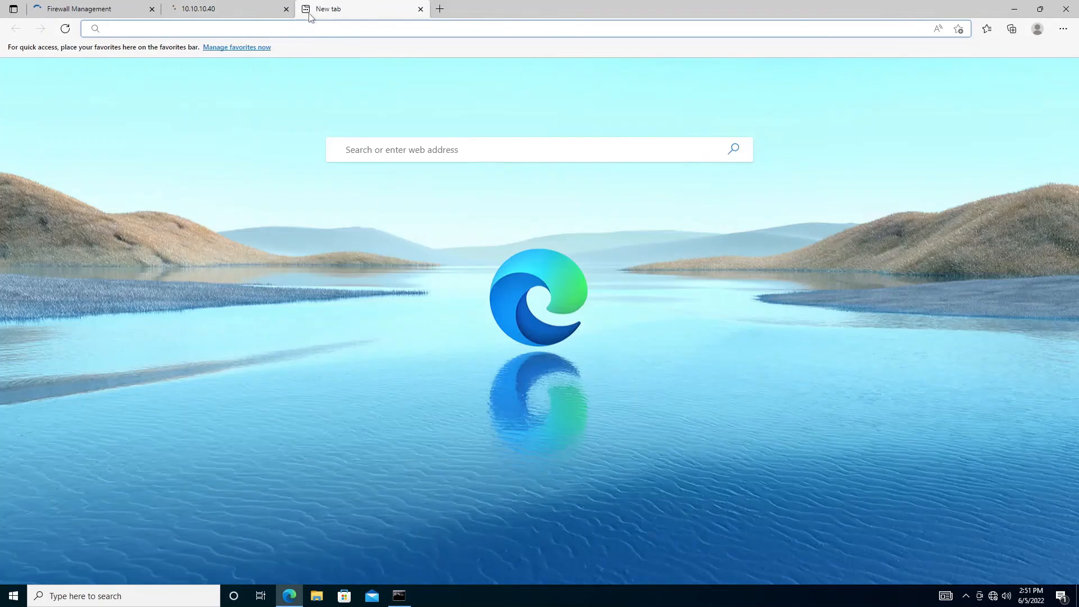
pyautogui.write('10.')
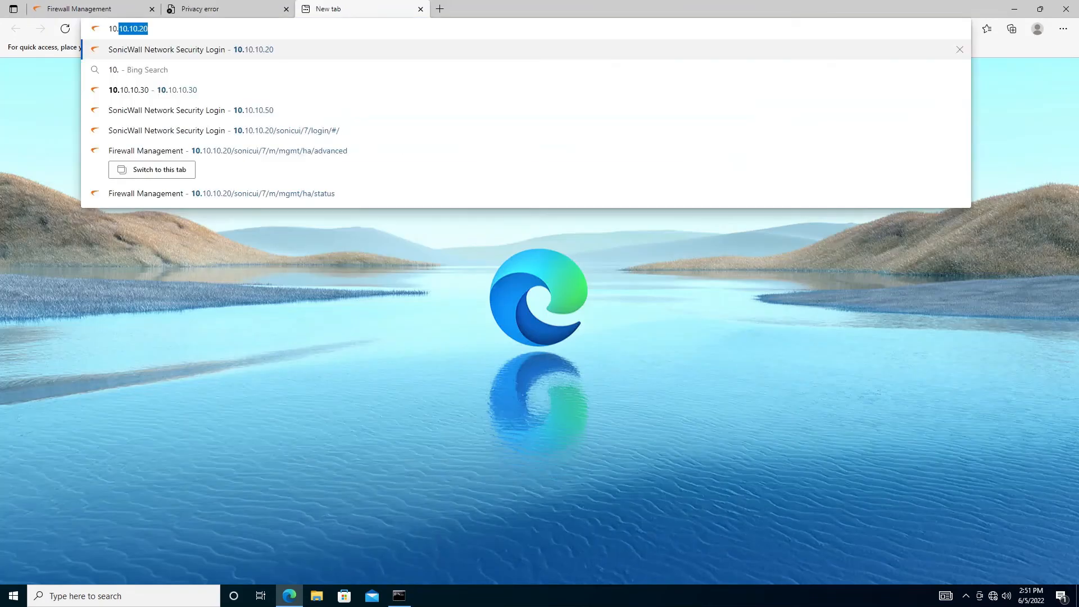
pyautogui.write('10.10.1')
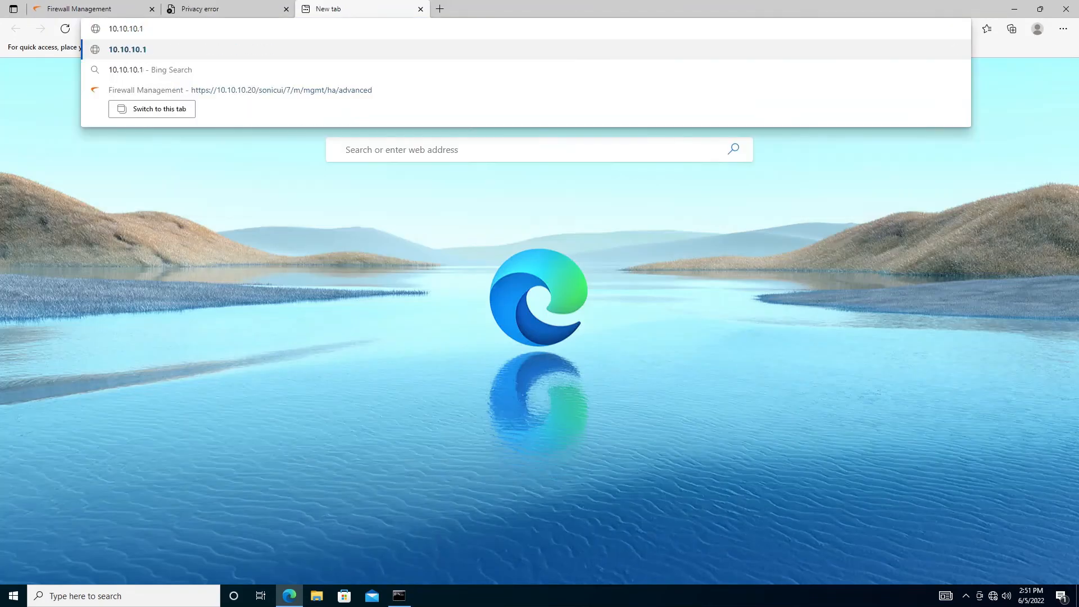
pyautogui.write('50')
pyautogui.press('Return')
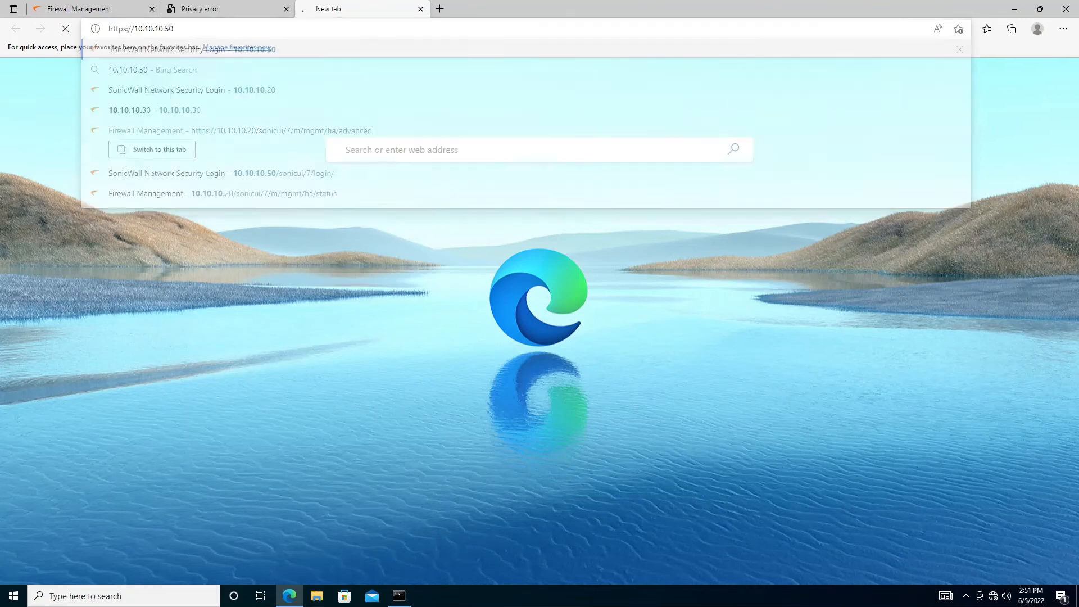
# Bypass the certificate warning on 10.10.10.40 and sign in as admin, then view the .50 login page
pyautogui.click(234, 11)
pyautogui.click(404, 291)
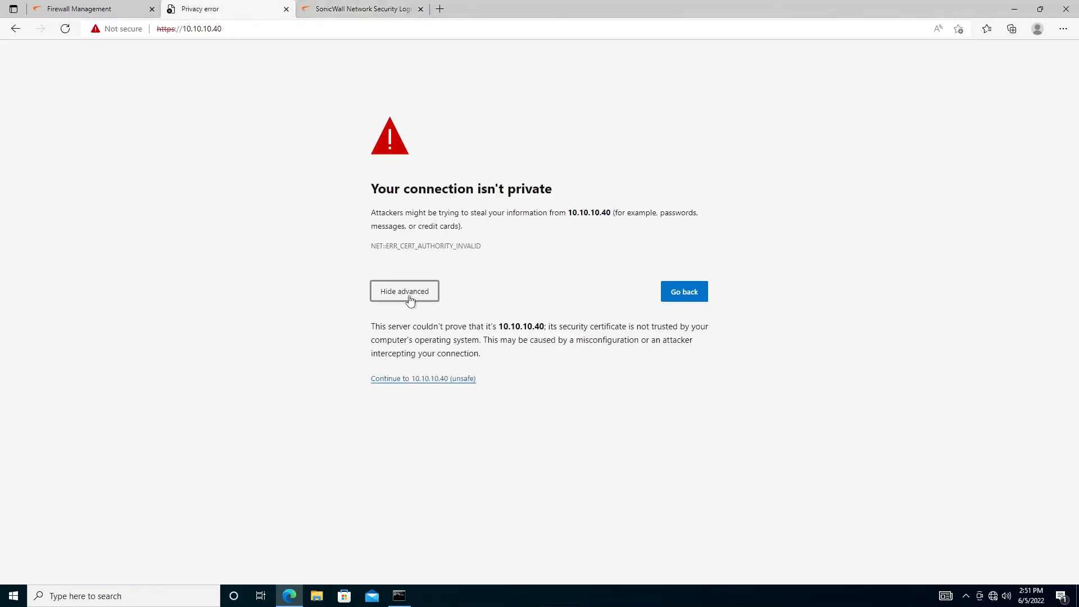
pyautogui.click(424, 380)
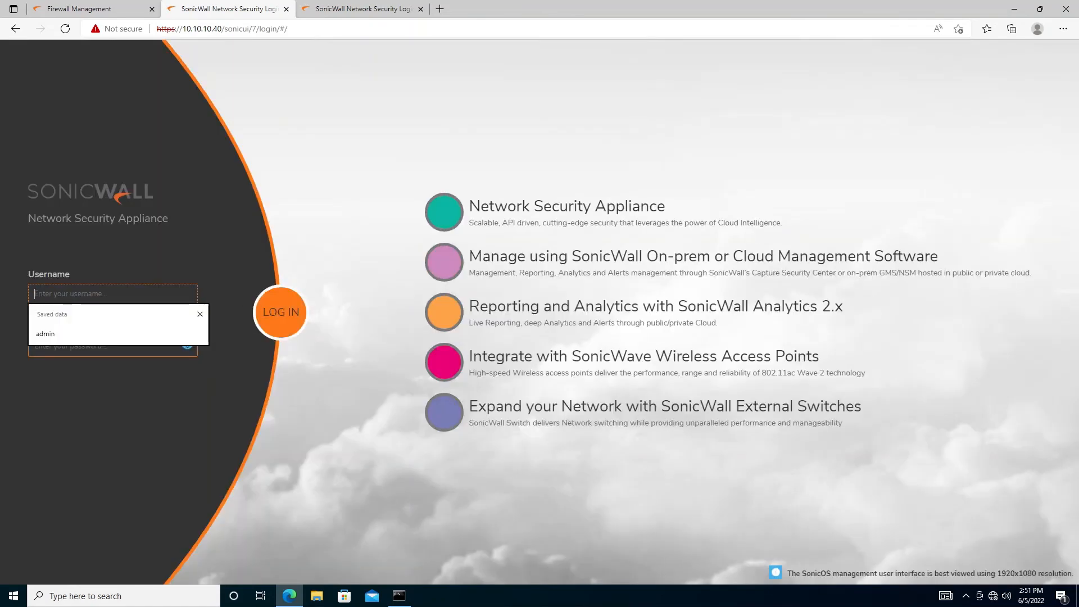
pyautogui.write('admin')
pyautogui.press('Tab')
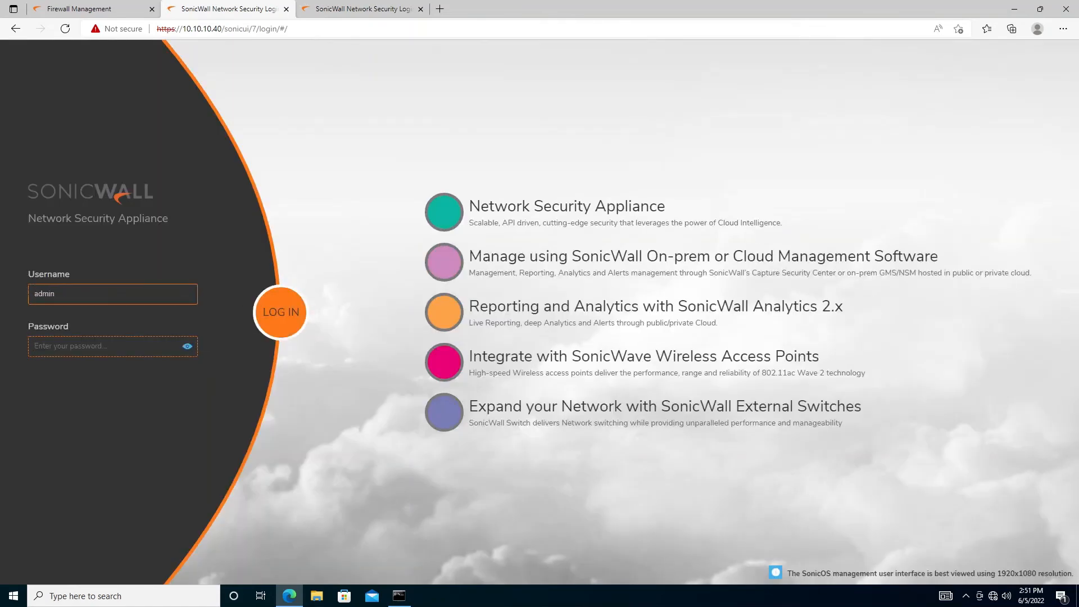
pyautogui.write('password')
pyautogui.press('Return')
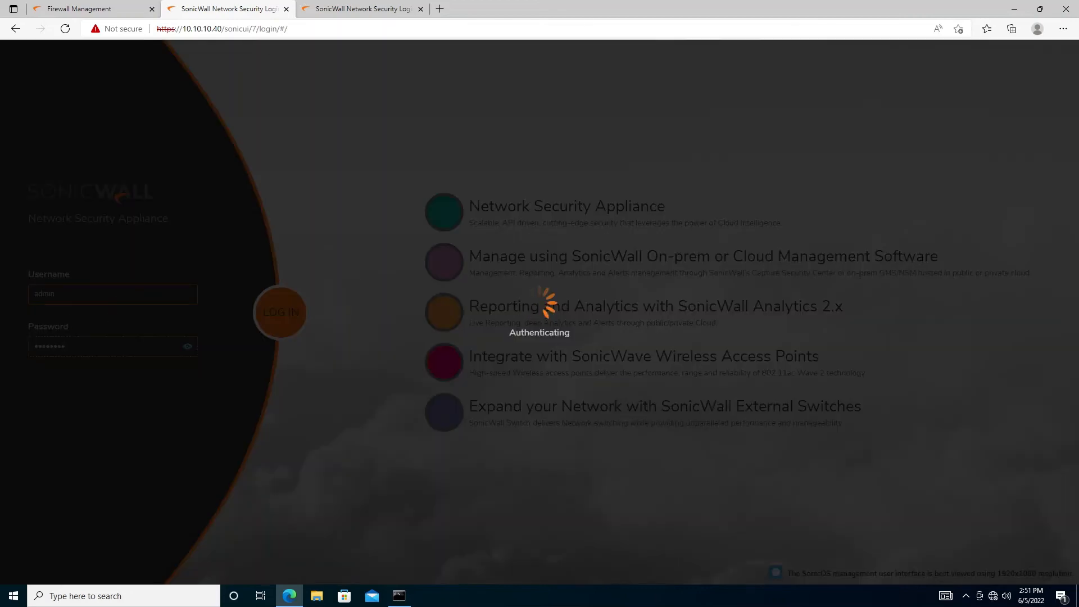
pyautogui.click(360, 9)
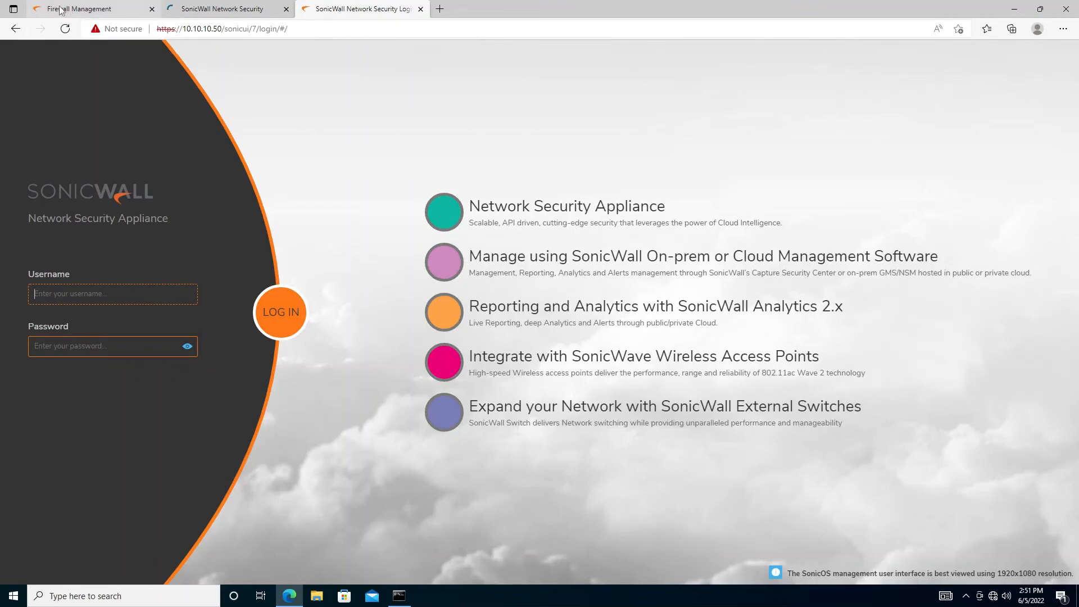
# Sign in to the 10.10.10.50 firewall with the admin credentials
pyautogui.click(60, 10)
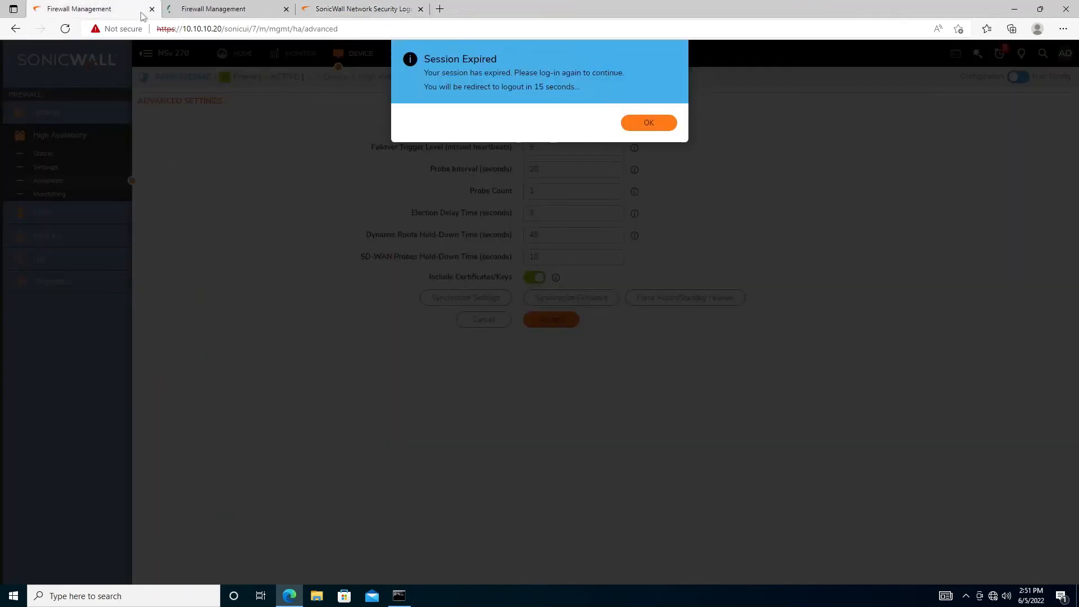
pyautogui.click(332, 9)
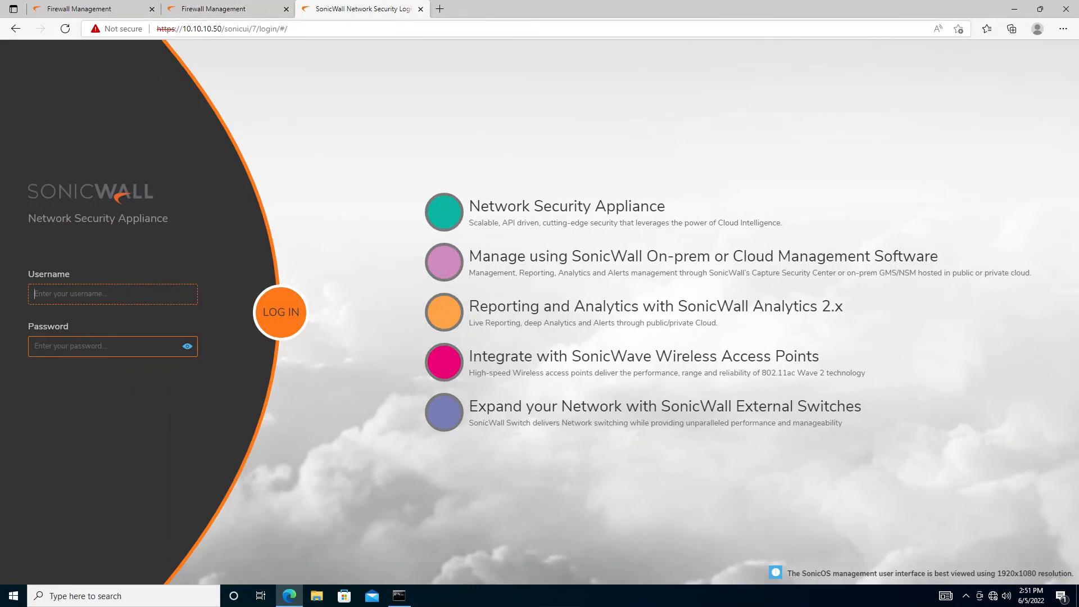
pyautogui.click(105, 294)
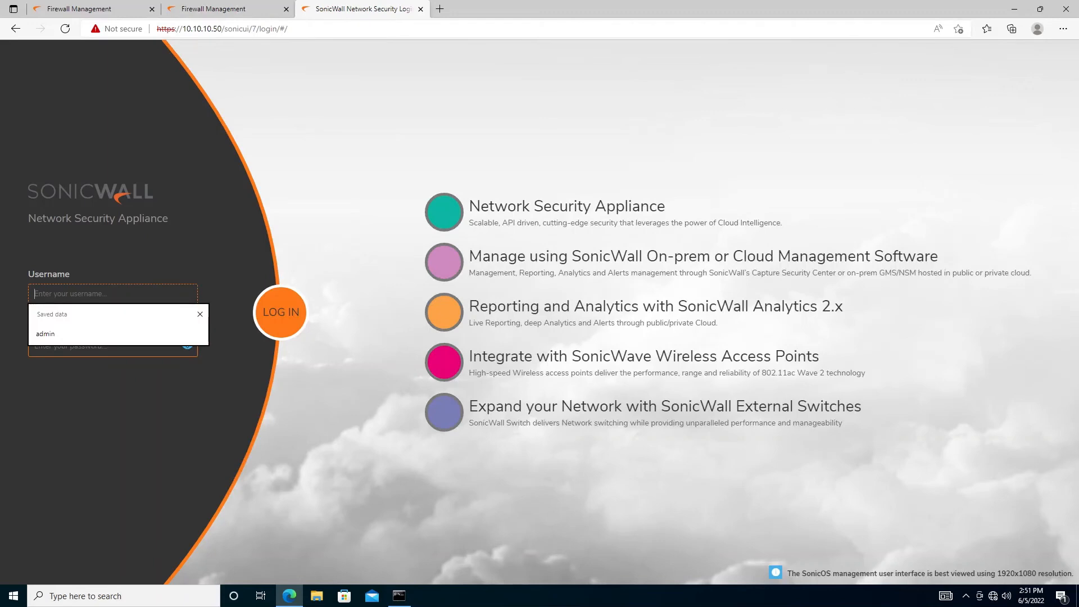
pyautogui.write('admipa')
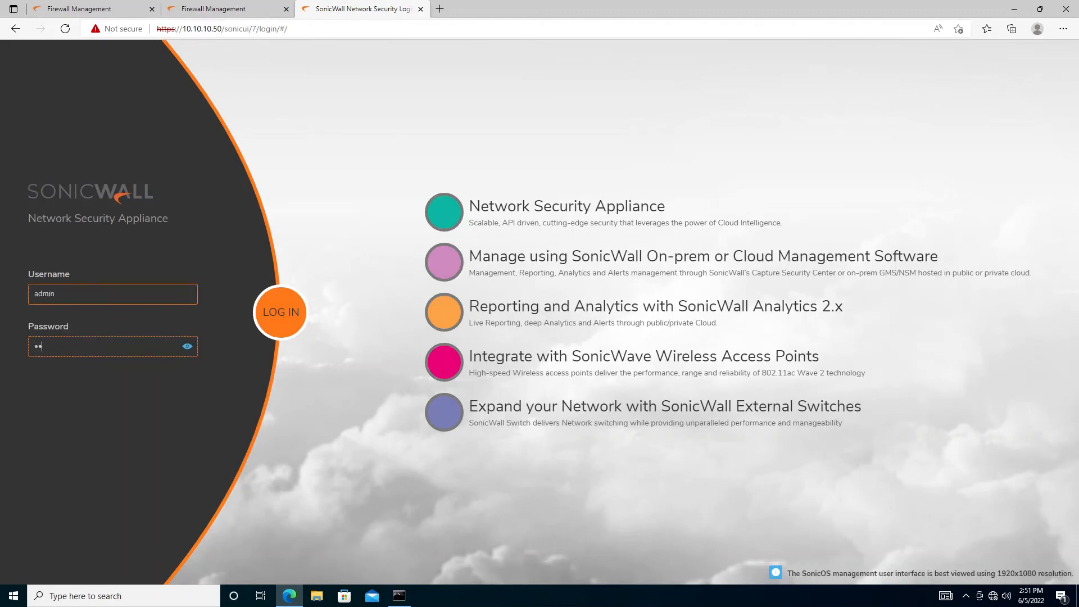
pyautogui.press('Return')
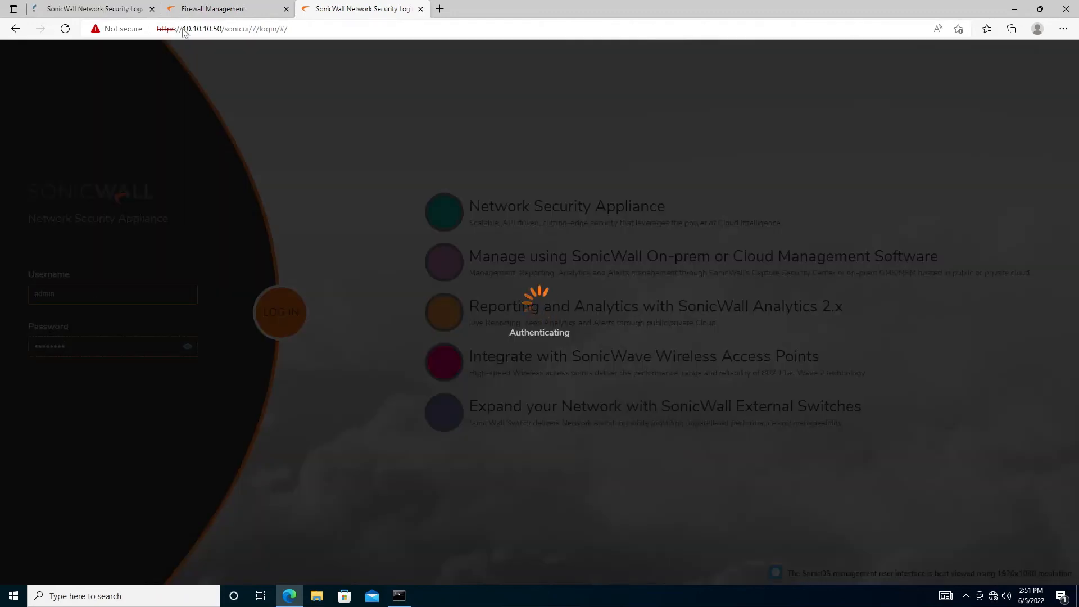
# Close the expired-session tab and log back in to 10.10.10.20 as admin
pyautogui.click(281, 9)
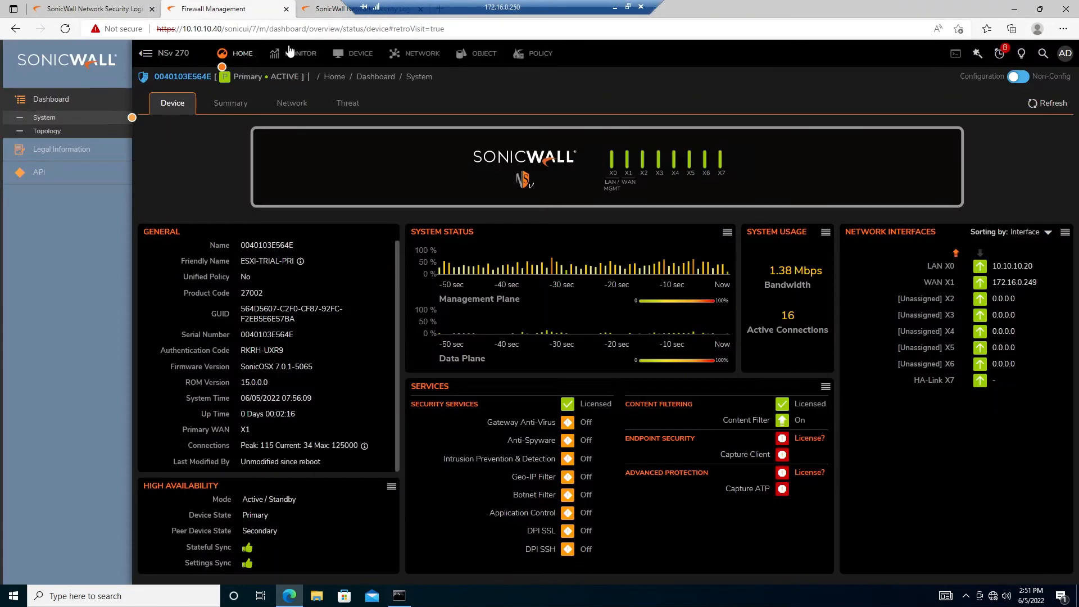
pyautogui.click(287, 9)
pyautogui.click(76, 11)
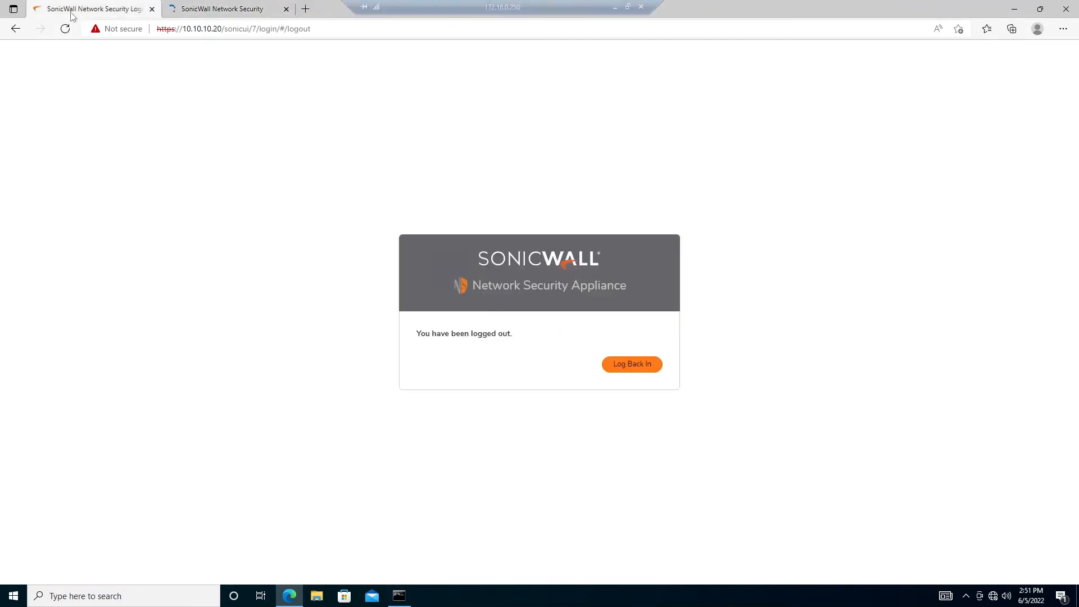
pyautogui.click(631, 366)
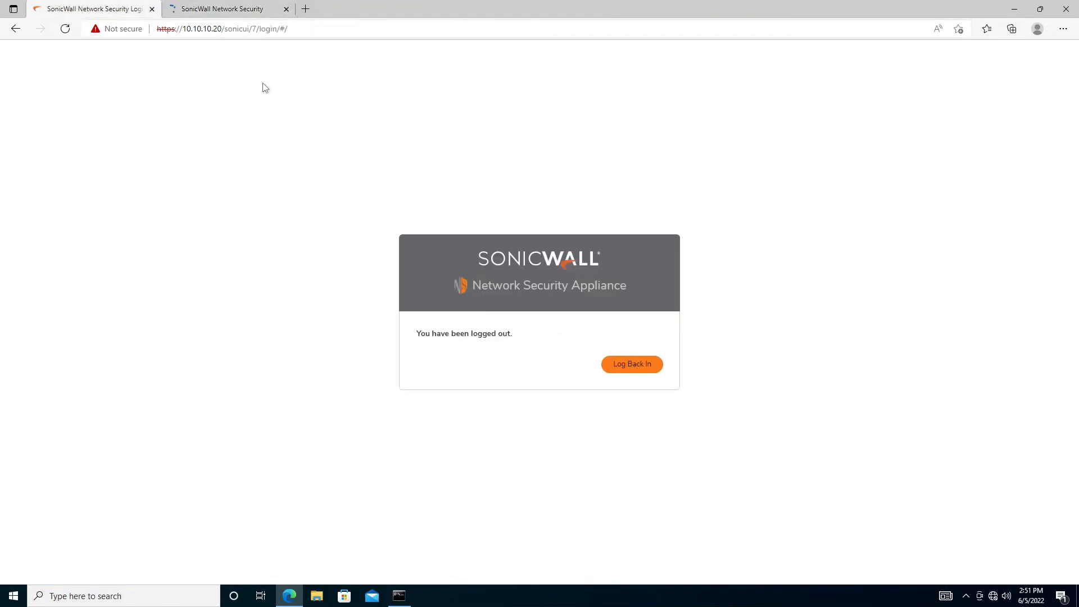
pyautogui.click(107, 294)
pyautogui.write('adm')
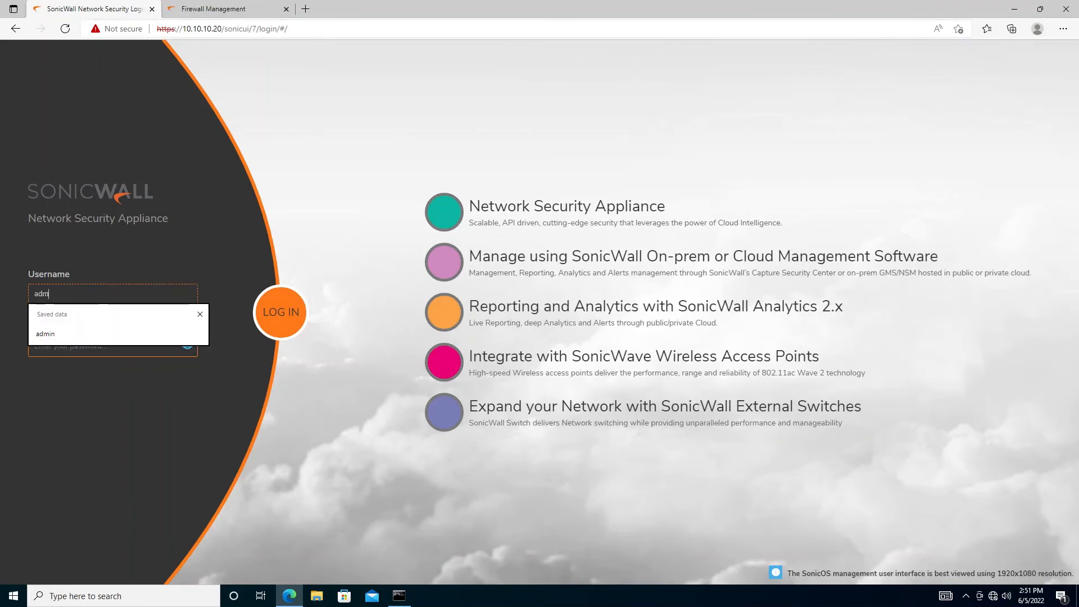
pyautogui.write('inpa')
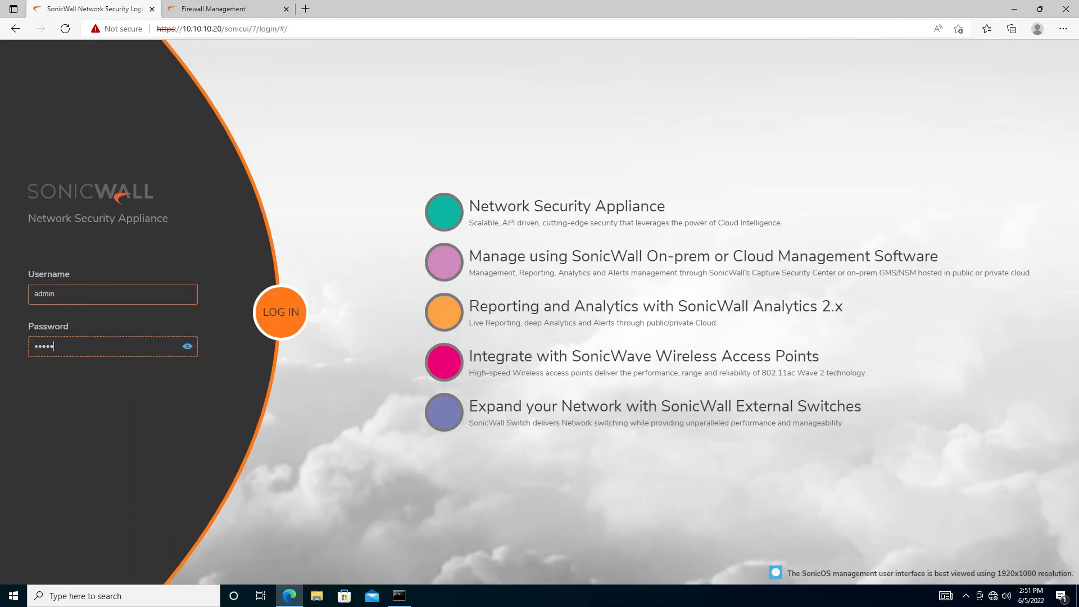
pyautogui.press('Return')
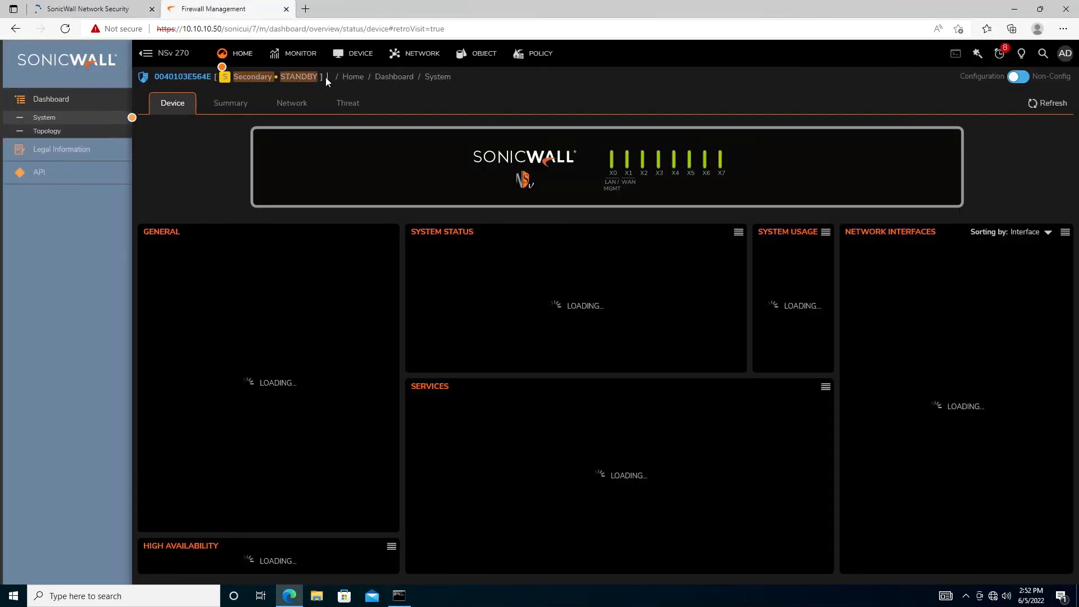
# Open NETWORK > System > Interfaces on both the secondary and the primary firewall tabs
pyautogui.click(68, 8)
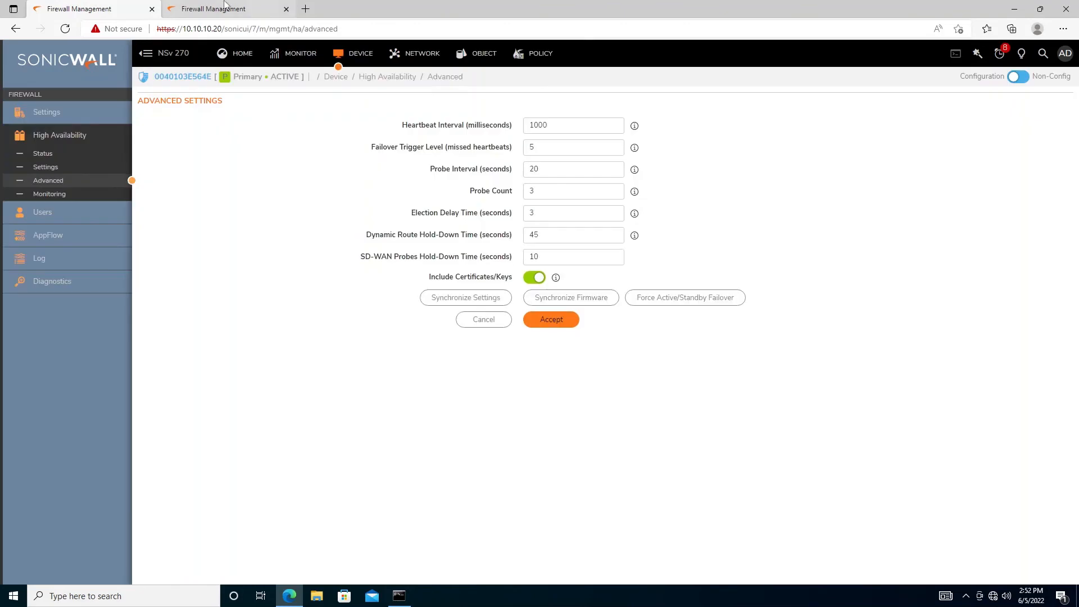
pyautogui.click(247, 8)
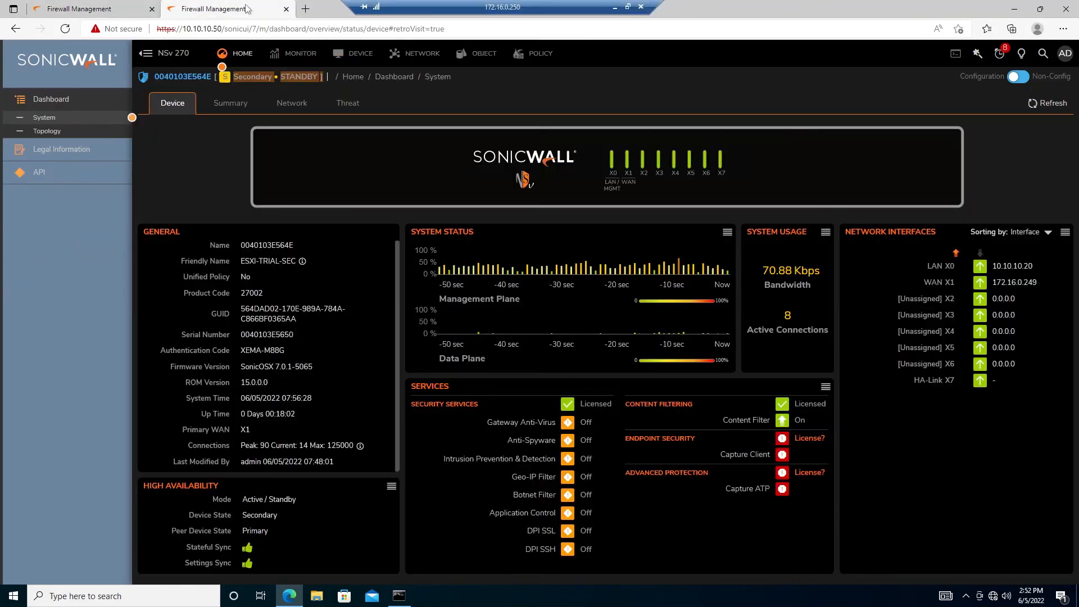
pyautogui.click(408, 56)
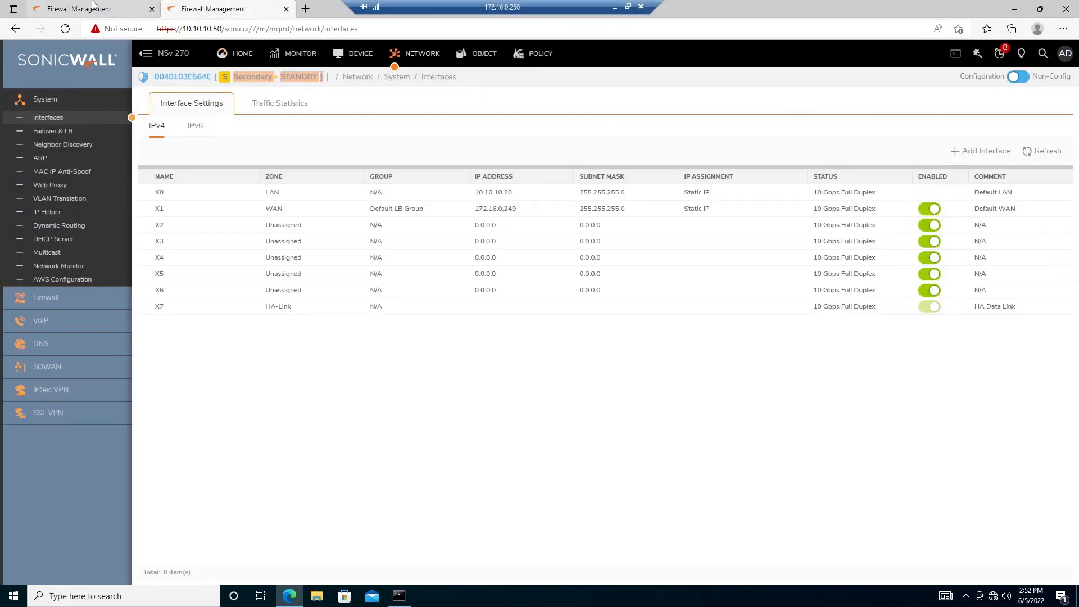
pyautogui.click(98, 7)
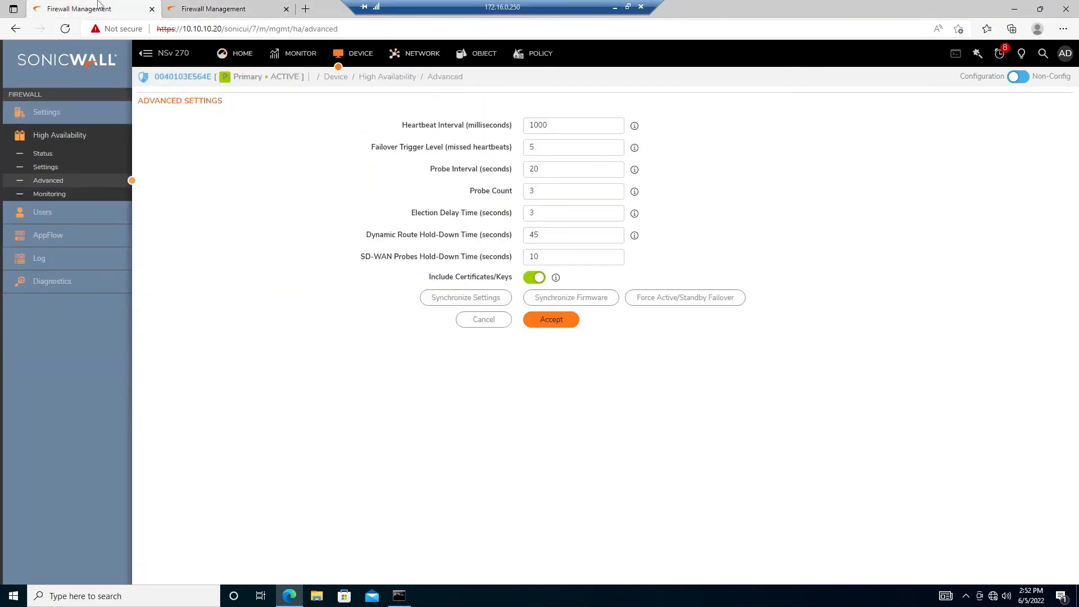
pyautogui.click(220, 6)
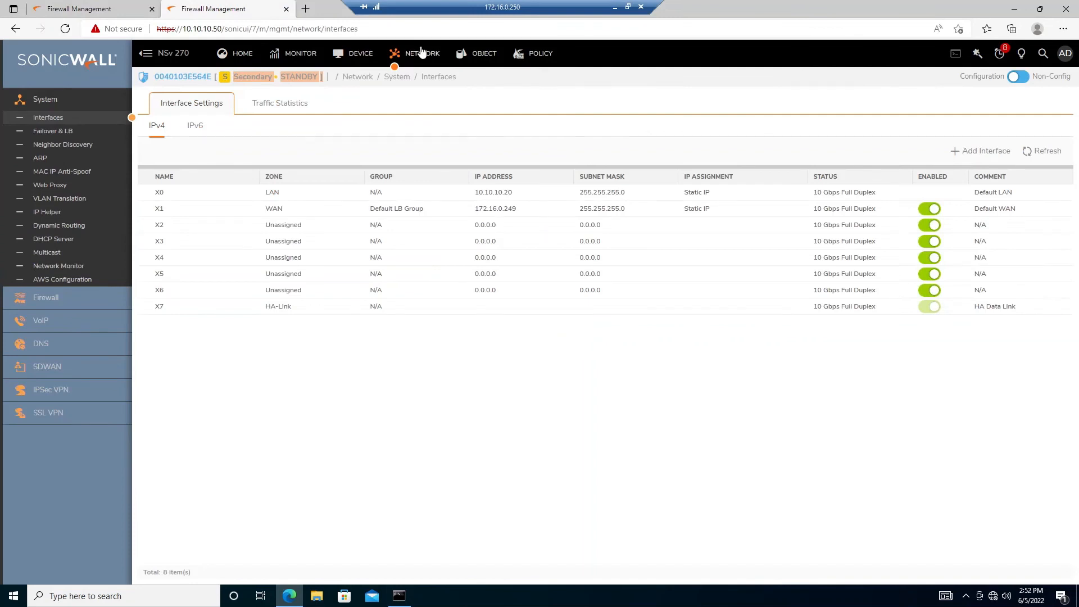
pyautogui.click(127, 7)
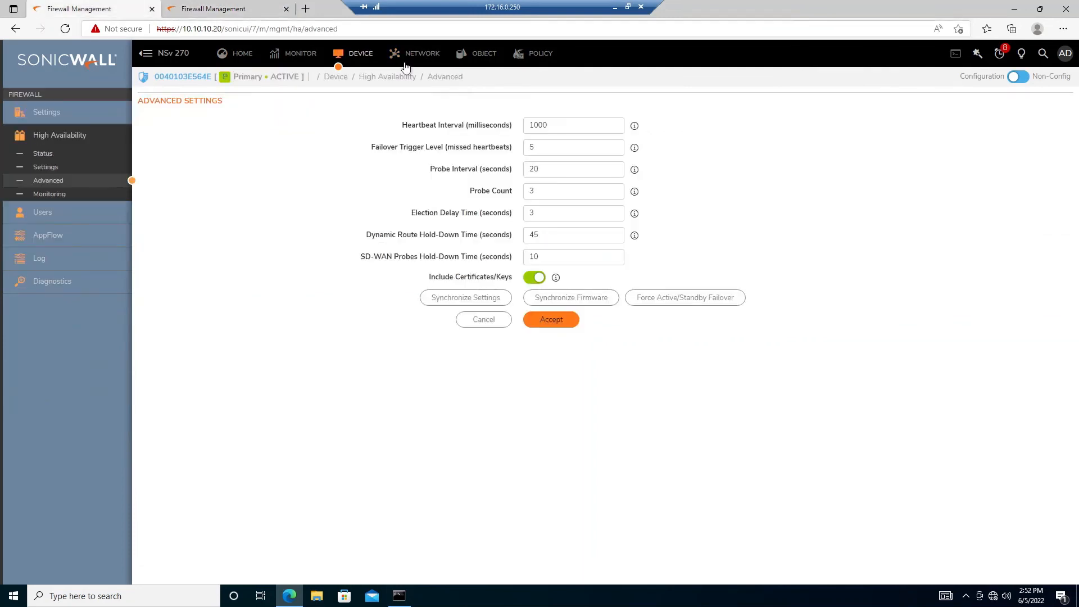
pyautogui.click(435, 58)
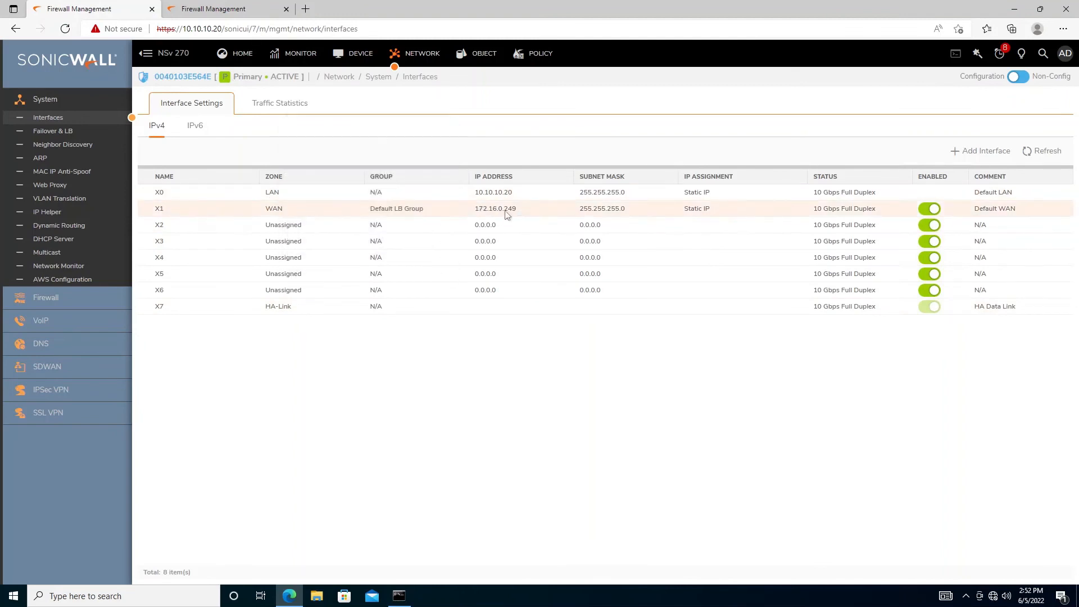
# Close the primary's VM console, run ping 172.16.0.249 in a command prompt, and restore the remote desktop
pyautogui.click(218, 5)
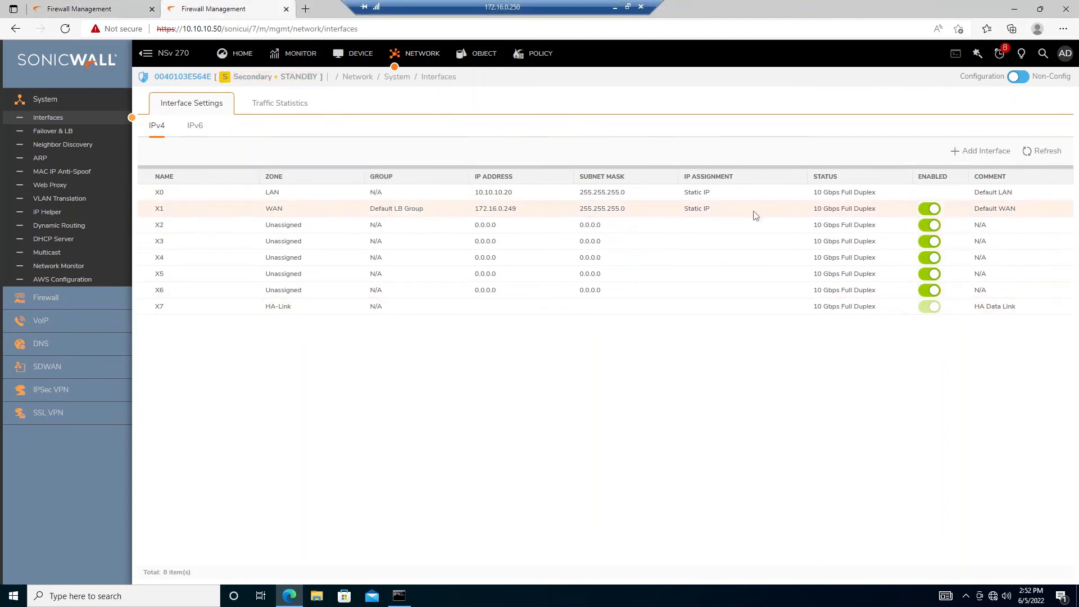
pyautogui.click(614, 7)
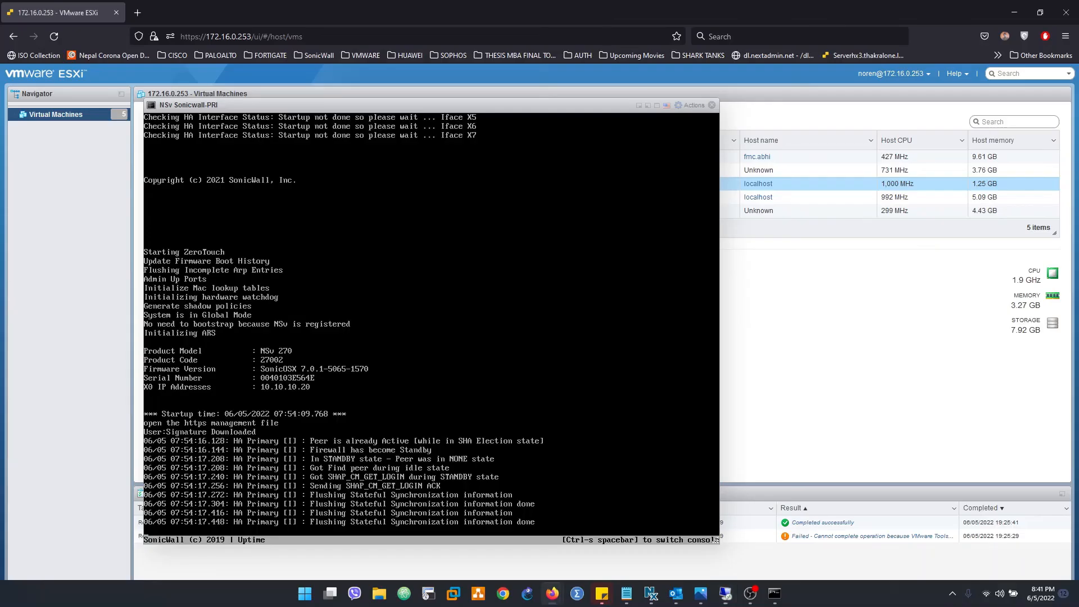
pyautogui.click(712, 105)
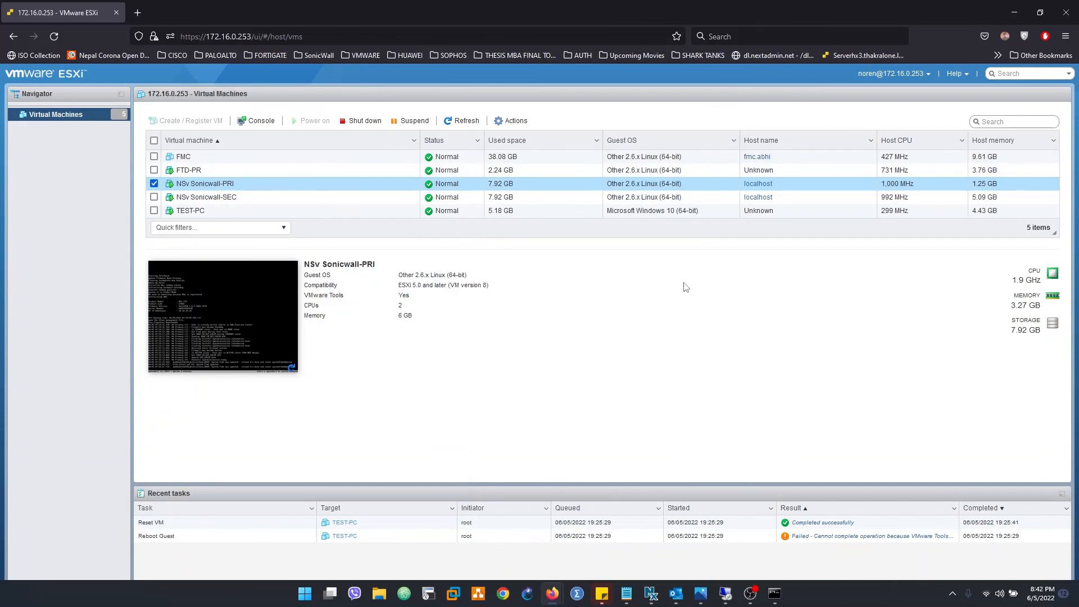
pyautogui.press('super+r')
pyautogui.press('Return')
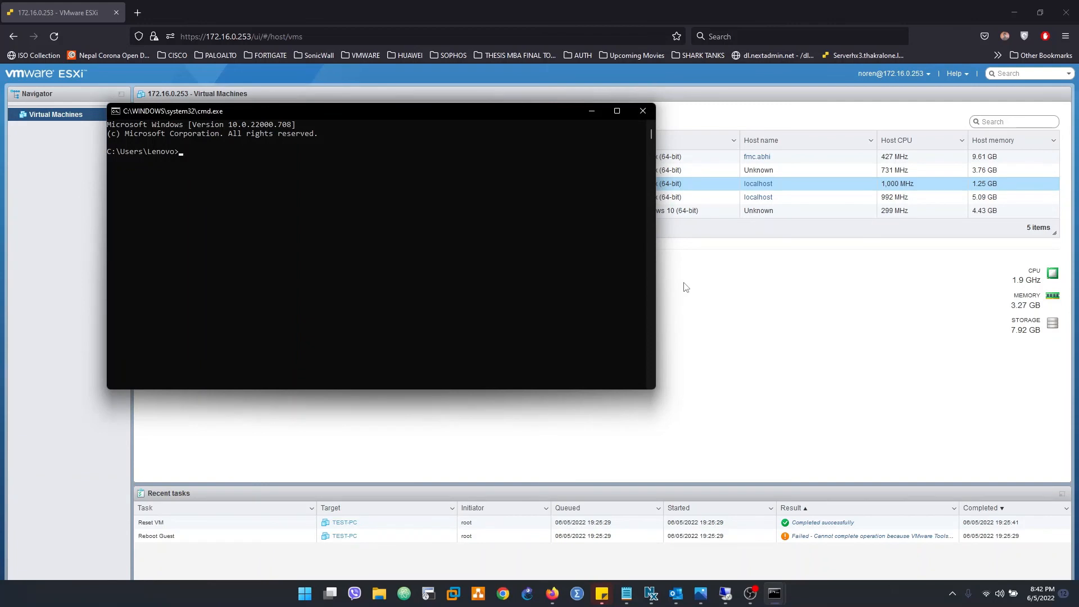
pyautogui.write('ping 172.16.0.249 -t')
pyautogui.press('Return')
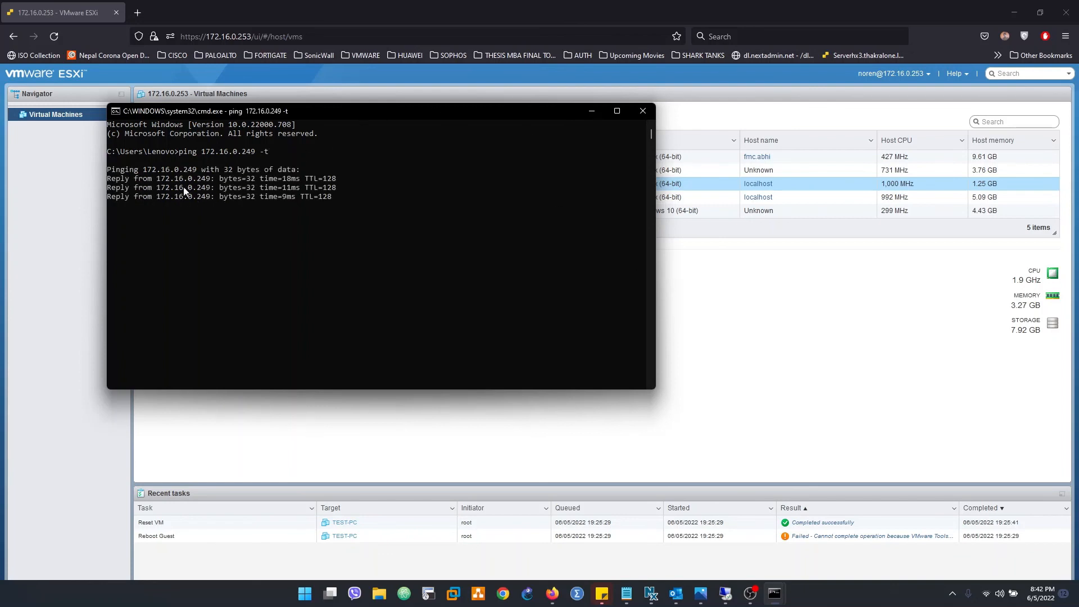
pyautogui.click(725, 594)
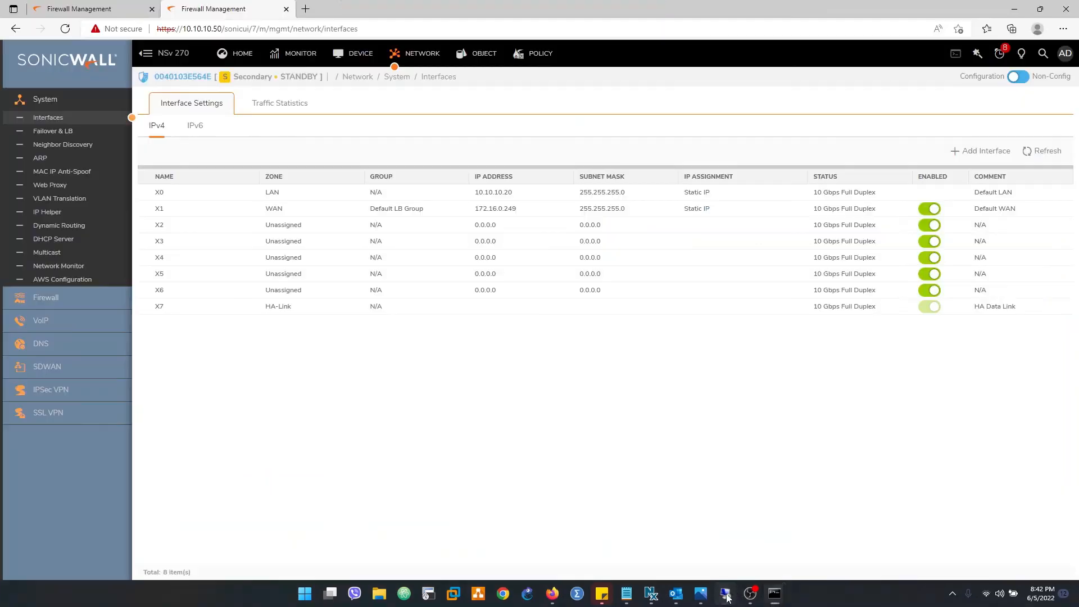
# Force an Active/Standby failover on the primary firewall and watch the continuous ping output
pyautogui.hotkey('ctrl', 'Tab')
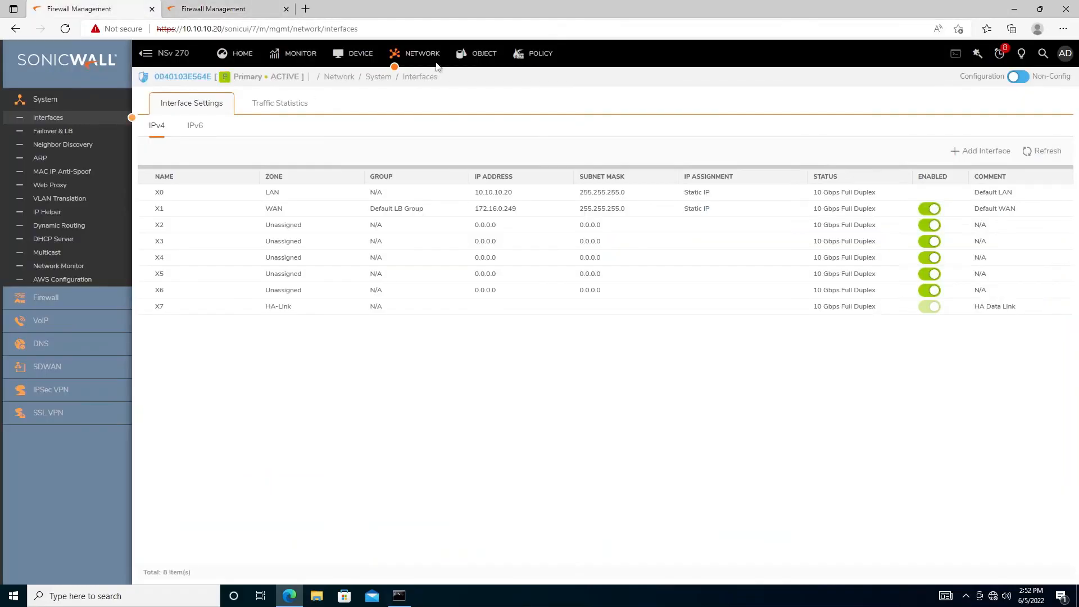
pyautogui.click(337, 59)
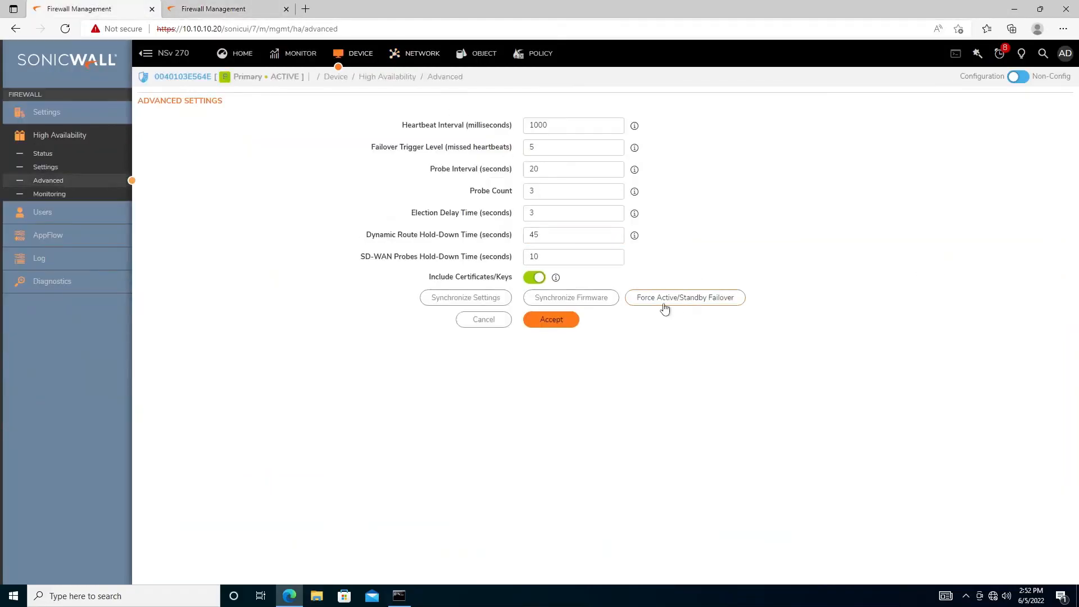
pyautogui.click(695, 304)
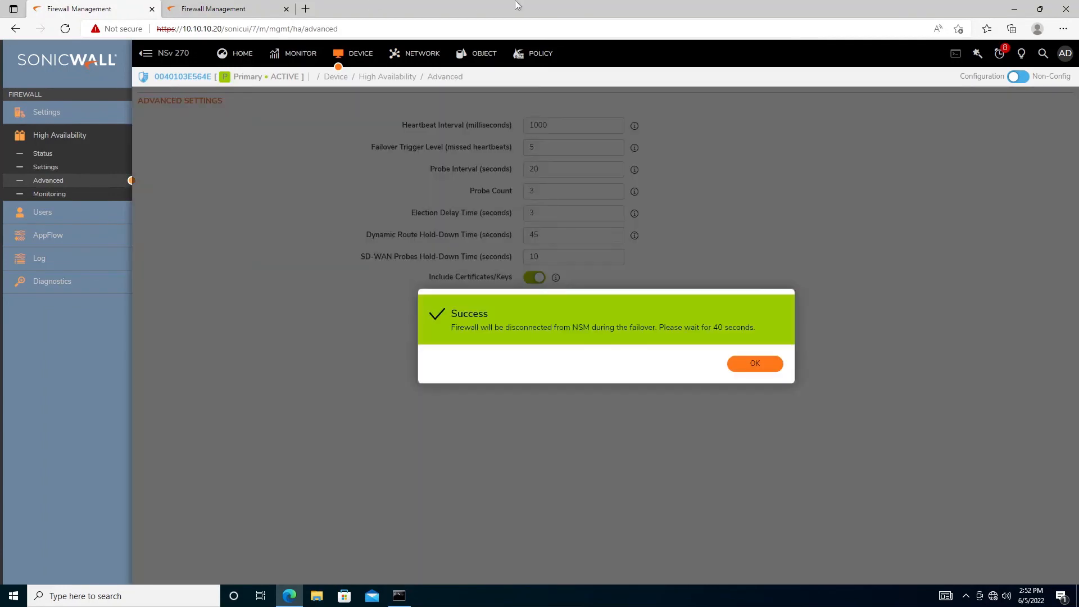
pyautogui.click(615, 7)
pyautogui.click(370, 269)
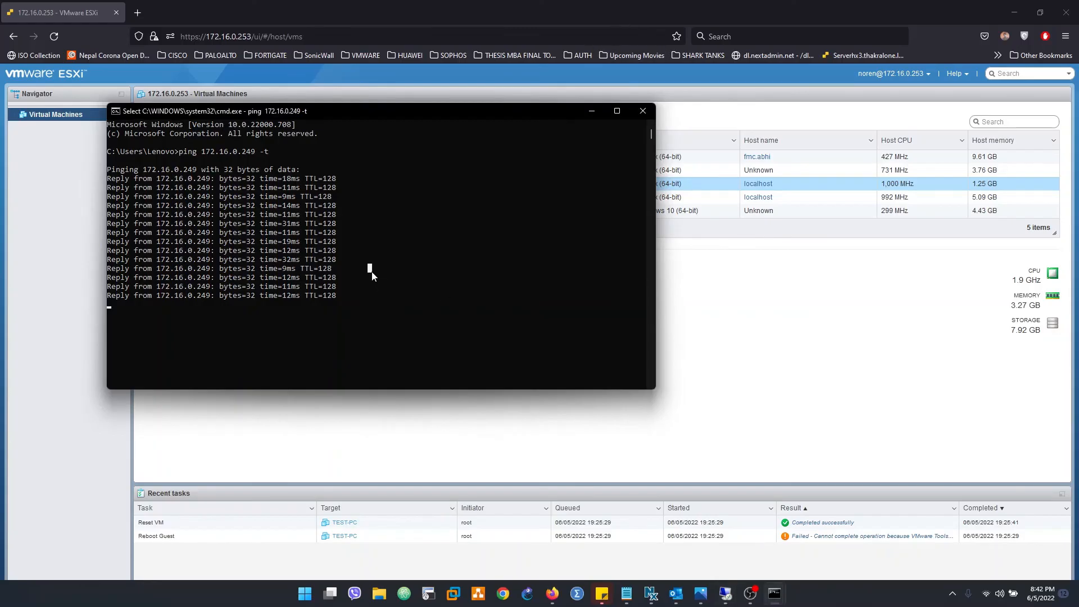
pyautogui.press('Escape')
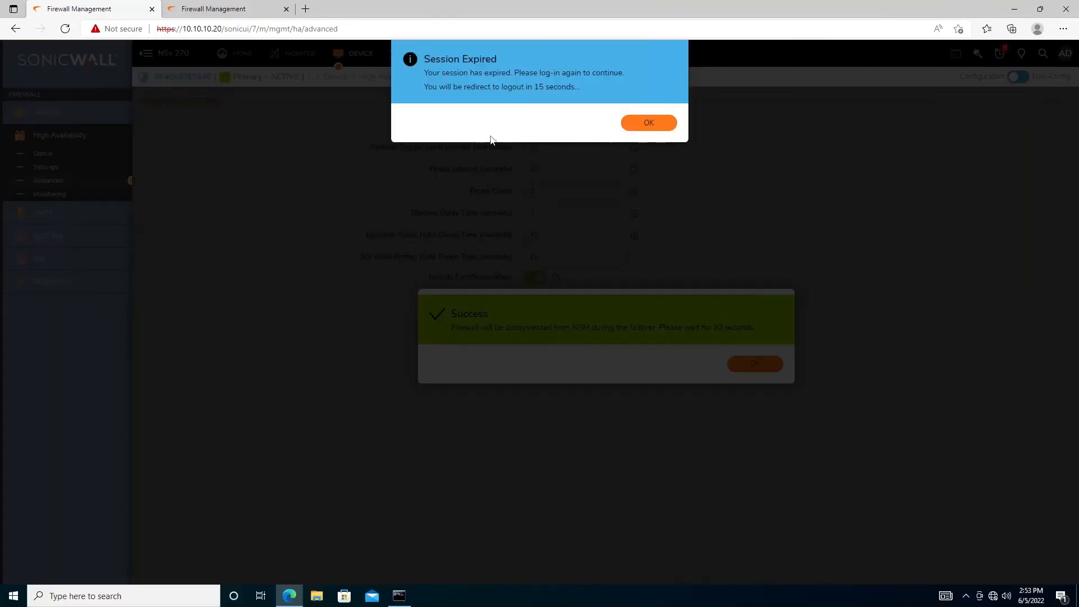
# Confirm the 10.10.10.50 secondary now reports ACTIVE and open its Device section
pyautogui.click(223, 8)
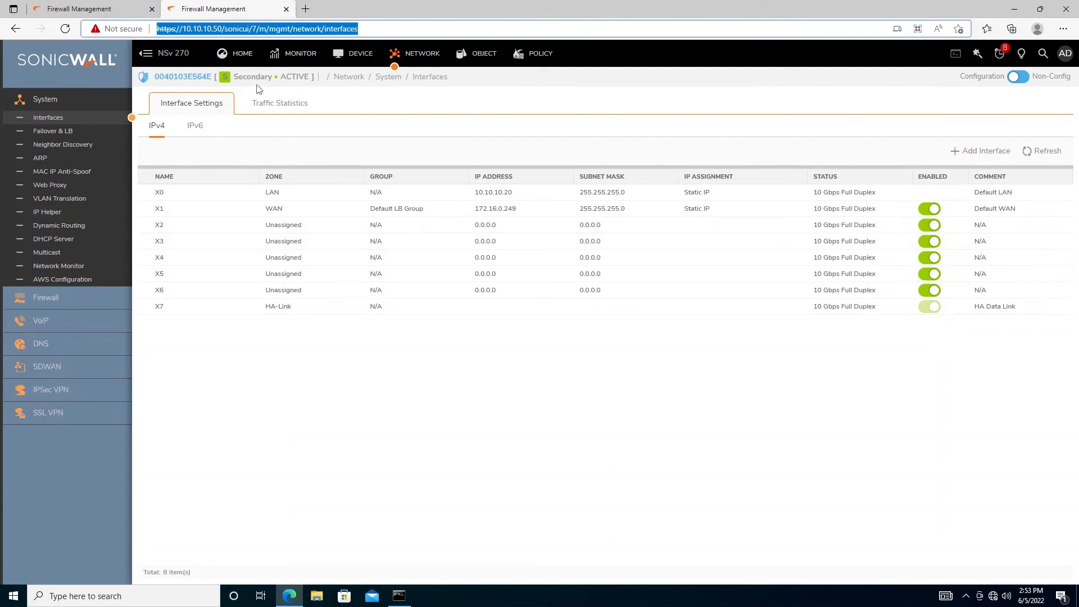
pyautogui.moveTo(238, 77); pyautogui.dragTo(304, 77)
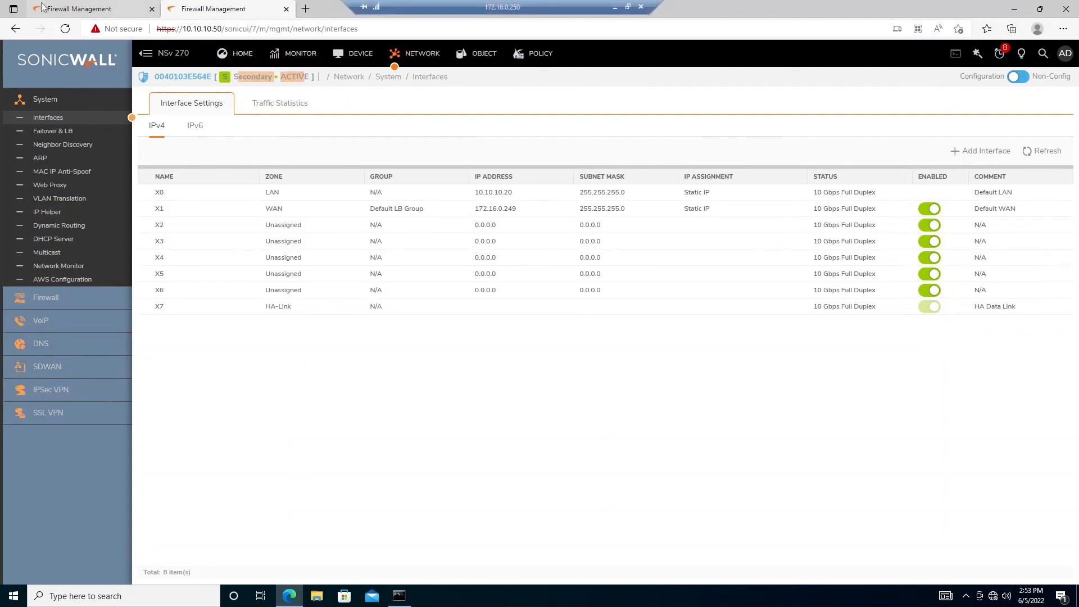
pyautogui.click(109, 6)
pyautogui.click(258, 6)
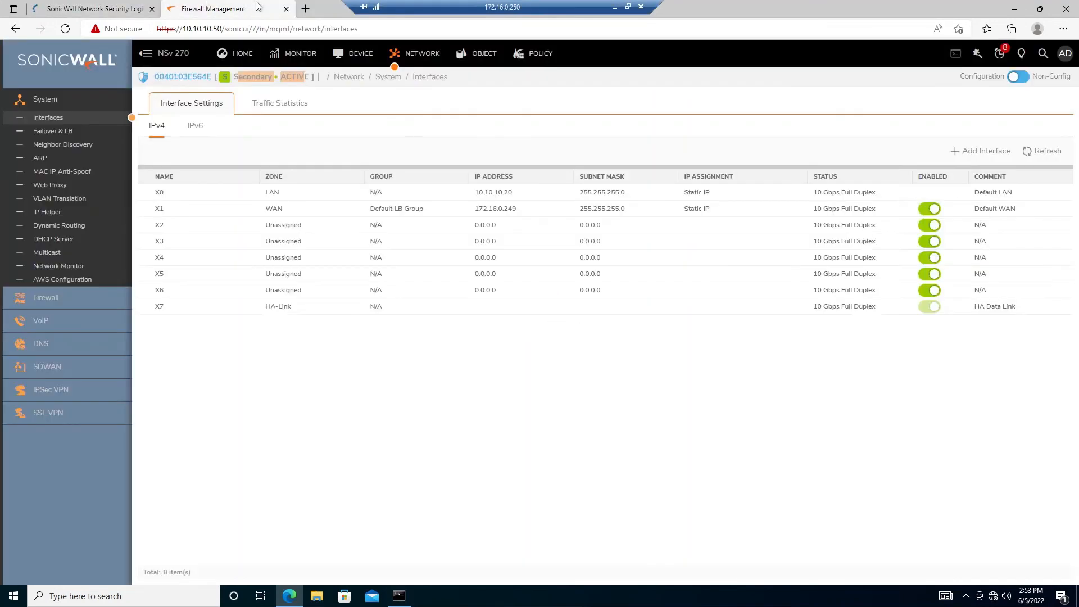
pyautogui.click(354, 55)
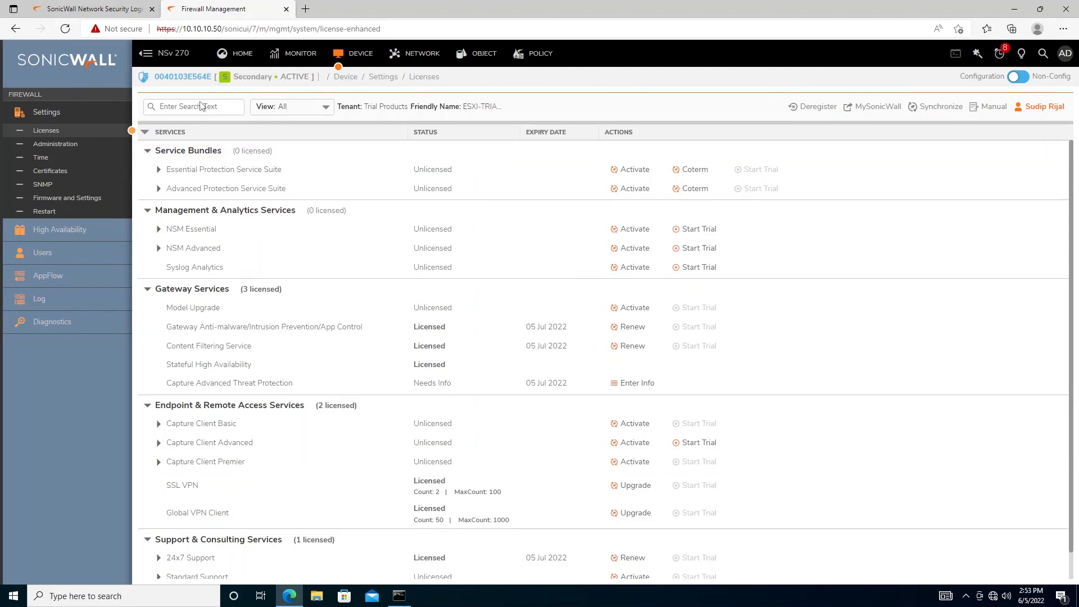
# On the secondary, force an Active/Standby failover from High Availability > Advanced
pyautogui.click(59, 229)
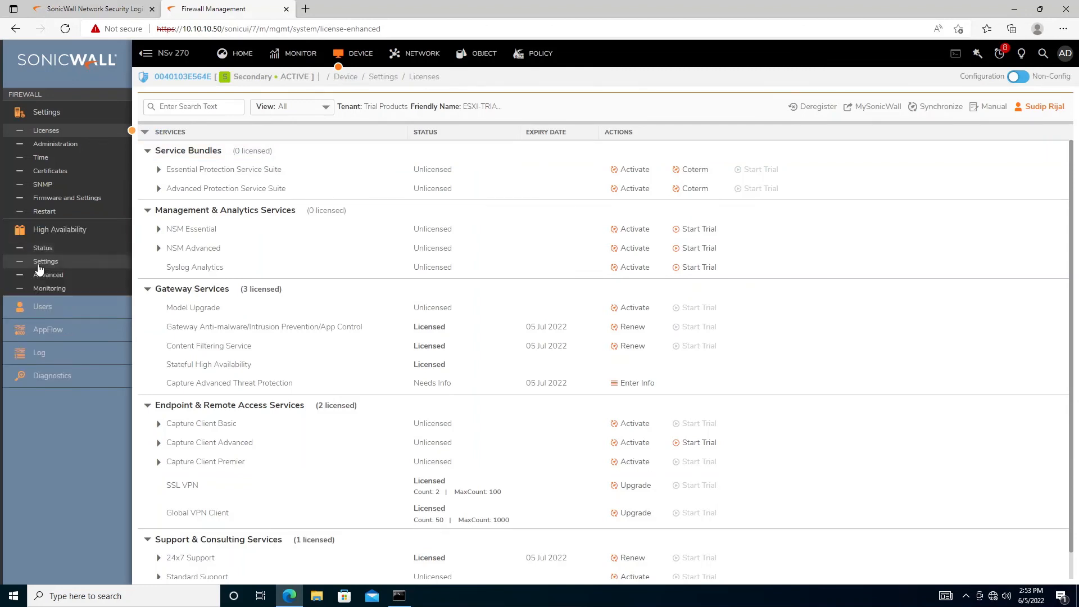
pyautogui.click(38, 263)
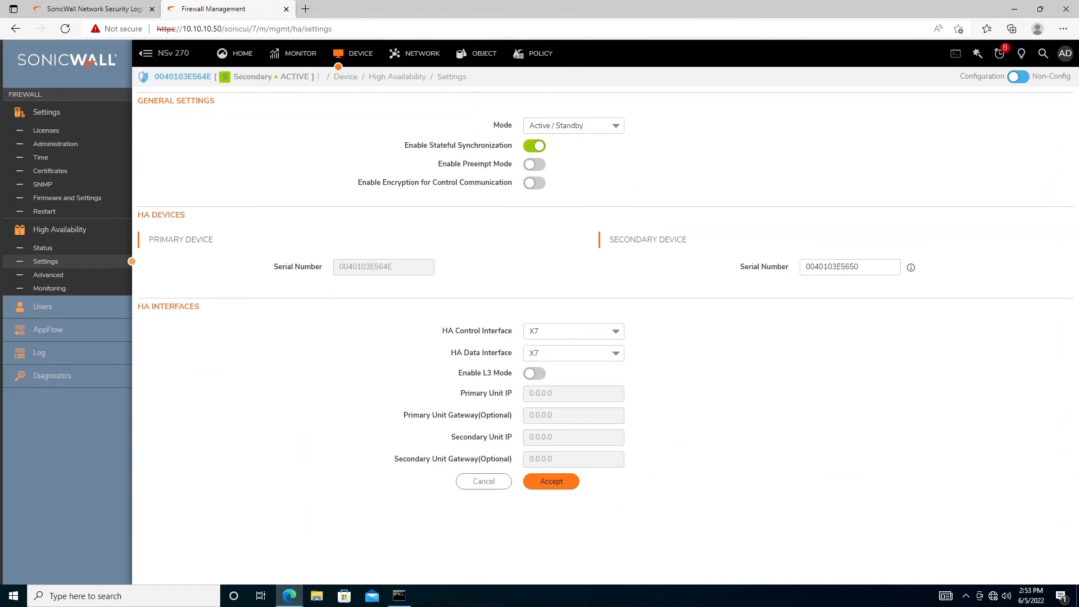
pyautogui.click(42, 280)
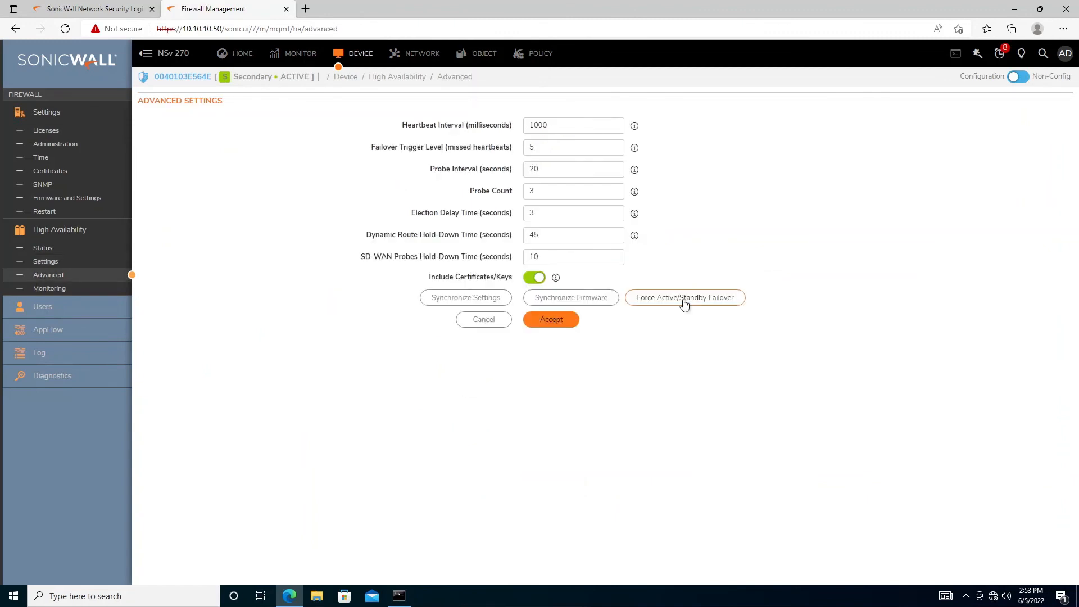
pyautogui.click(684, 302)
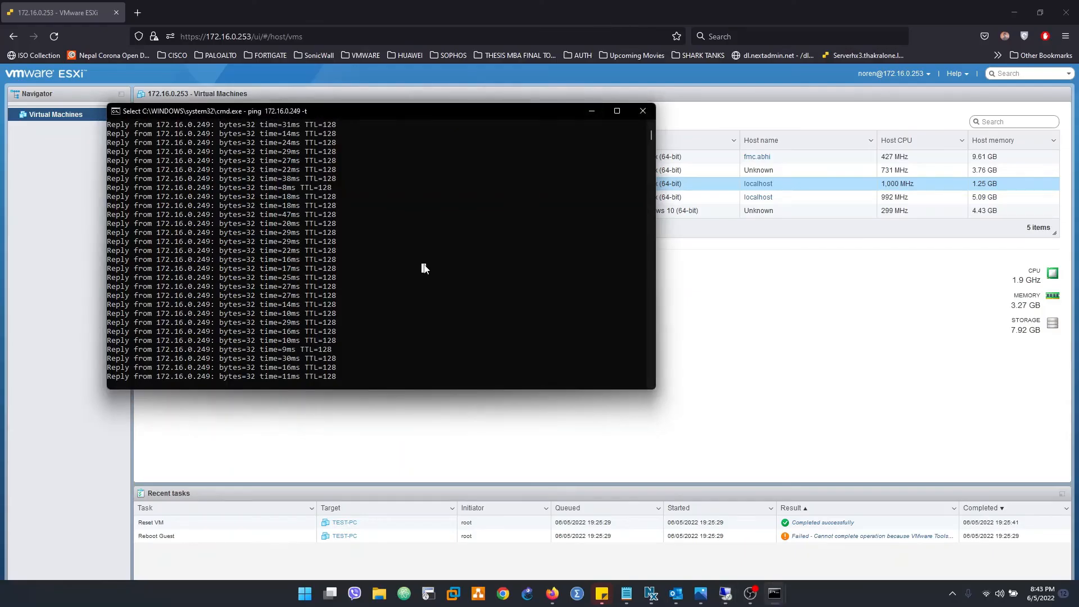
# Inspect the ping window, highlighting the 453ms reply, to confirm replies continued during failover
pyautogui.rightClick(423, 264)
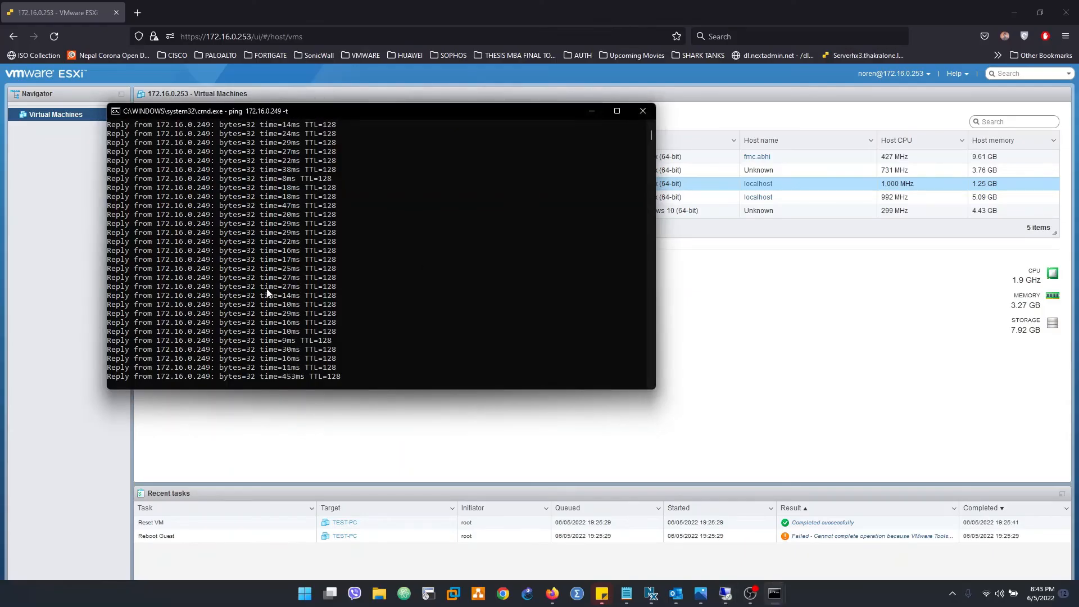
pyautogui.moveTo(265, 278); pyautogui.dragTo(303, 379)
pyautogui.click(346, 346)
pyautogui.rightClick(345, 347)
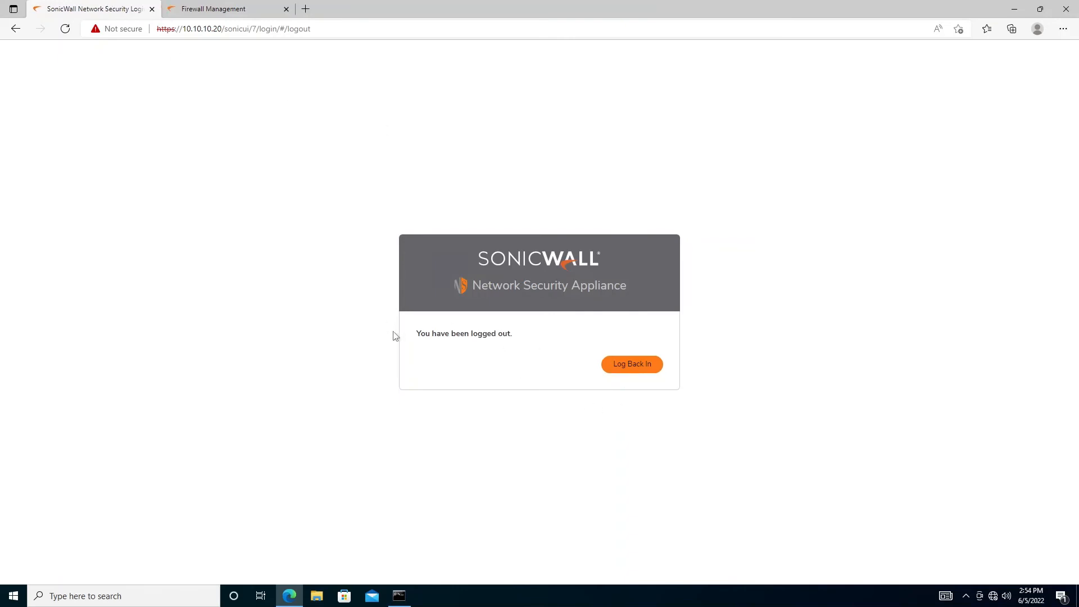
# Log back into the firewall with the admin credentials and dismiss the failover Success message
pyautogui.click(630, 369)
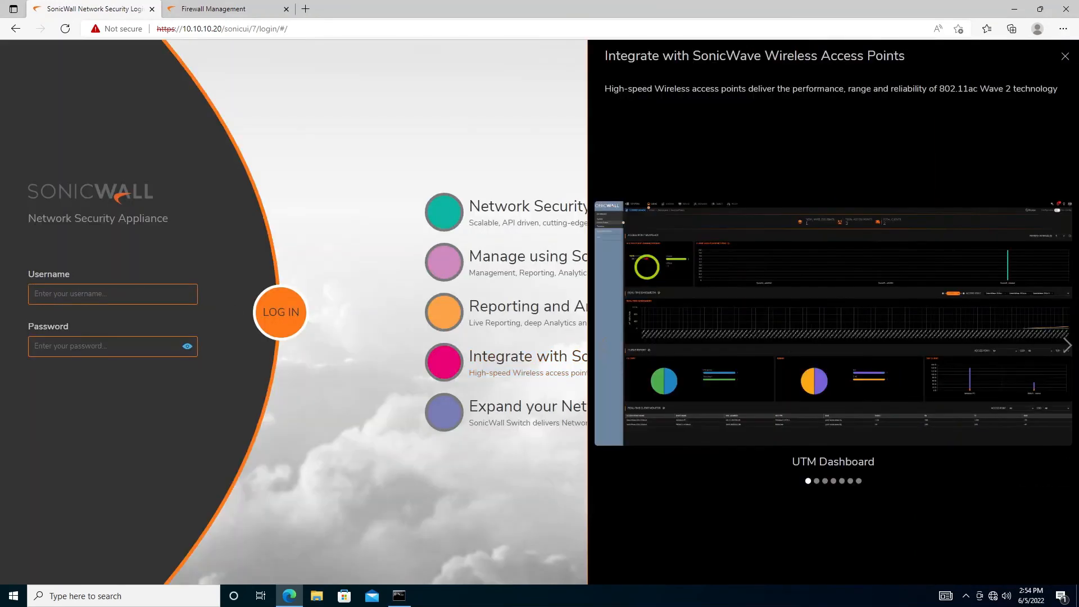
pyautogui.click(135, 294)
pyautogui.write('admin')
pyautogui.write('••')
pyautogui.write('•••••')
pyautogui.press('Return')
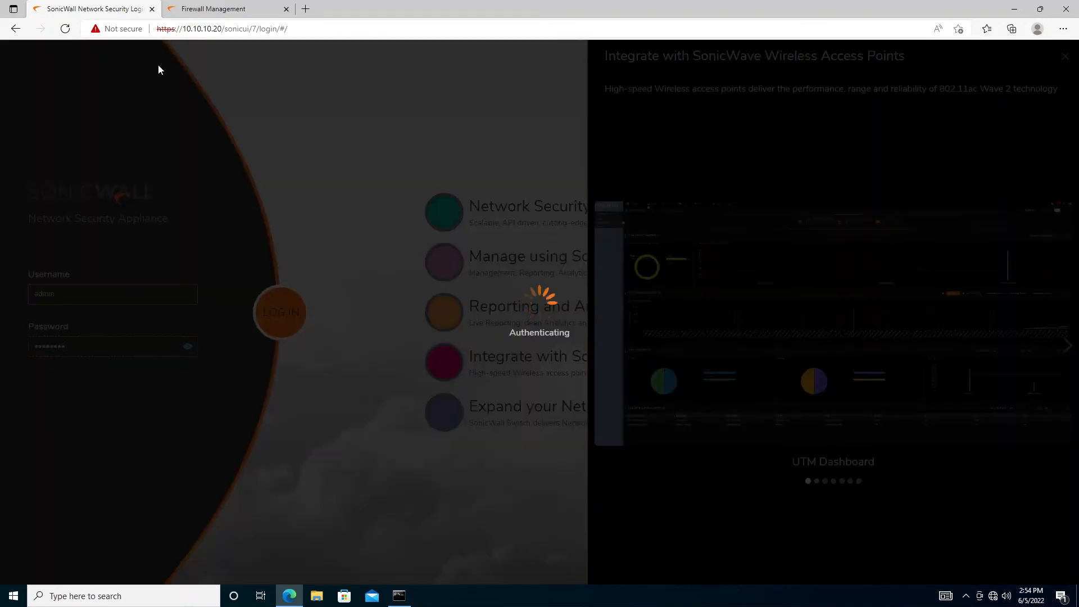
pyautogui.click(225, 9)
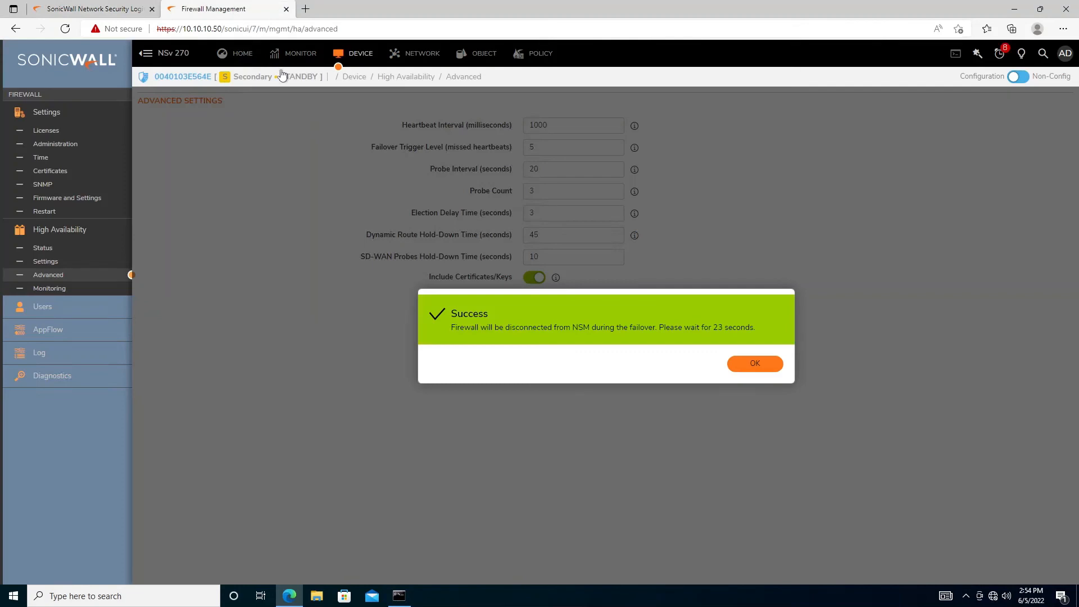
pyautogui.click(754, 365)
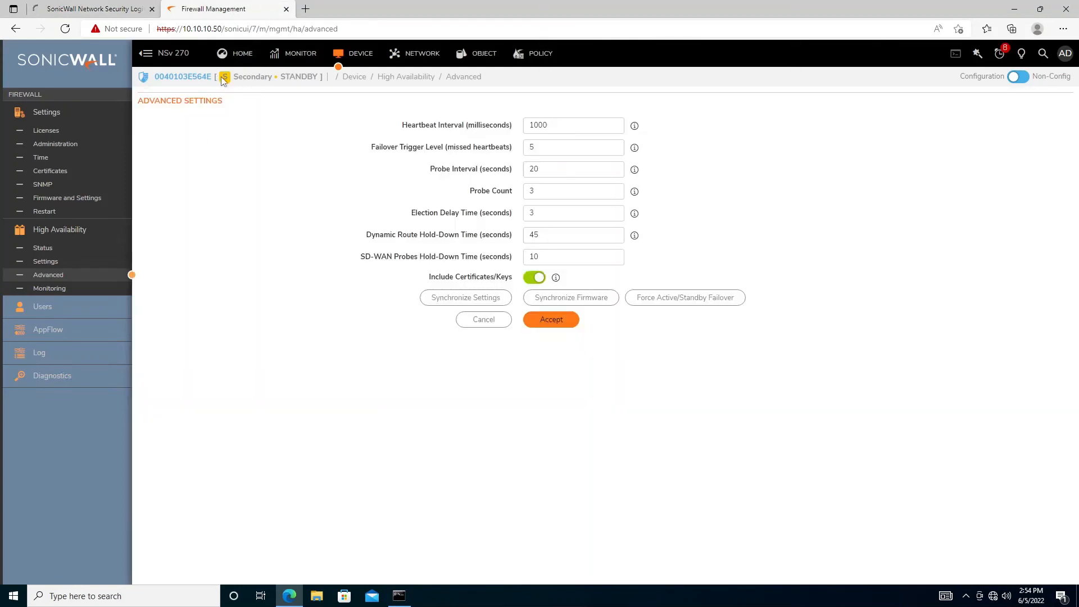
# Open the HOME dashboards of the secondary and primary firewalls, checking the ping in between
pyautogui.click(86, 7)
pyautogui.click(225, 9)
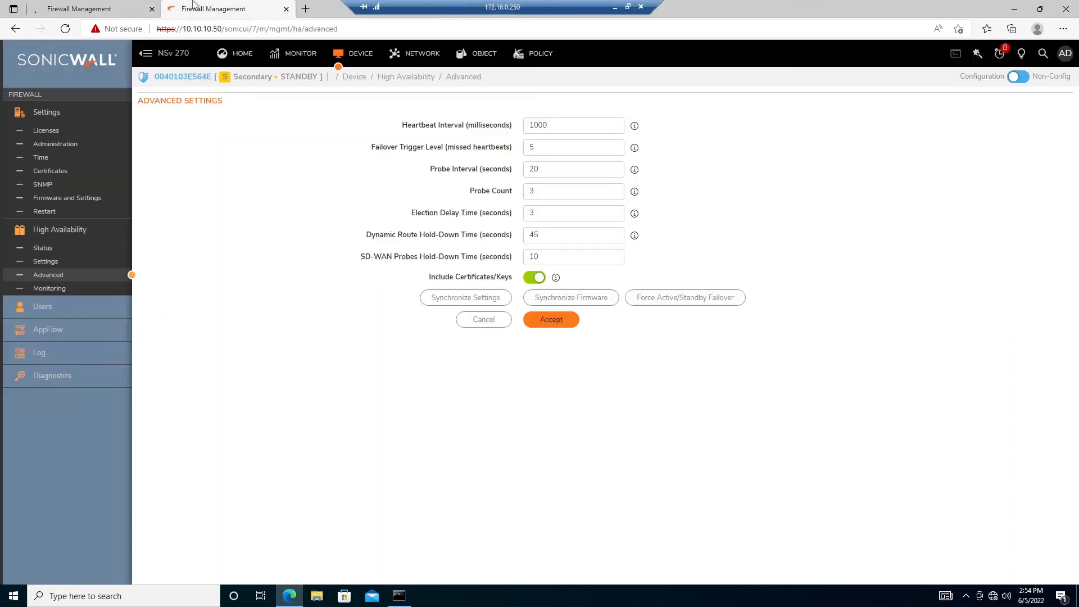
pyautogui.click(247, 59)
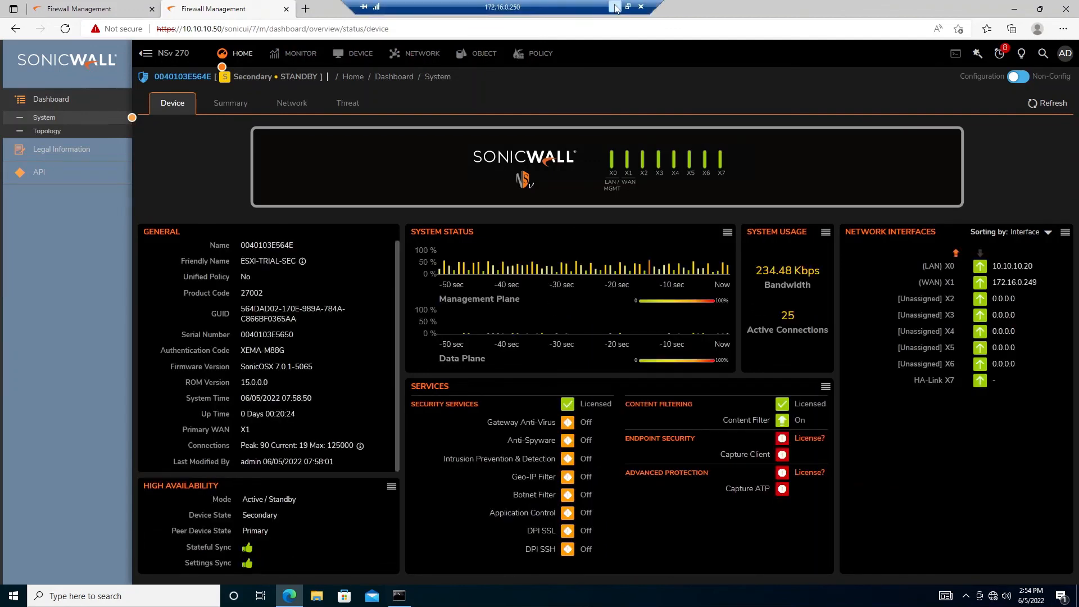
pyautogui.click(614, 7)
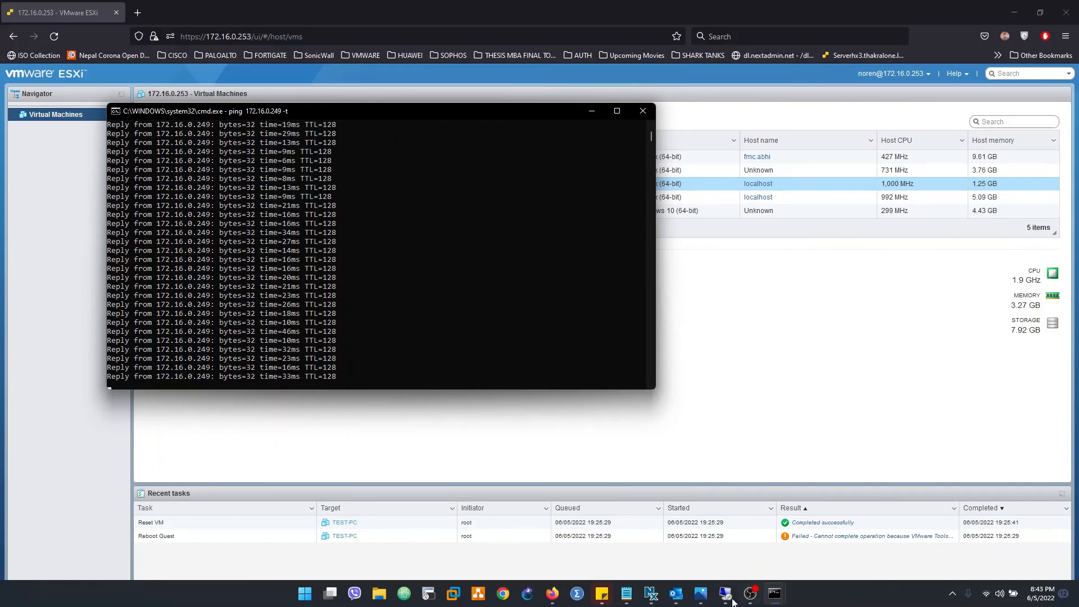
pyautogui.click(732, 601)
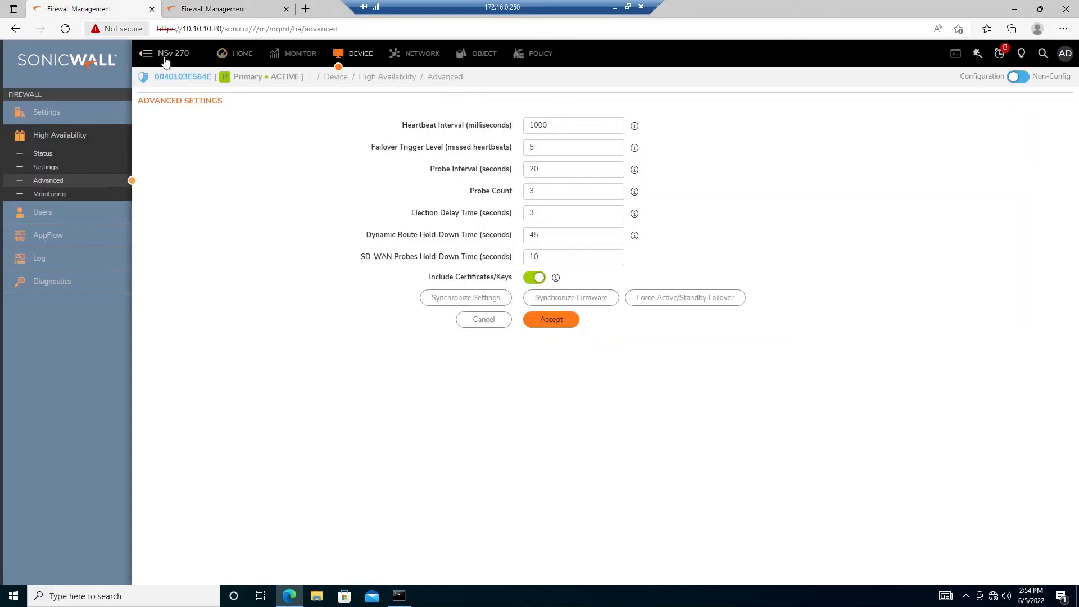
pyautogui.click(244, 56)
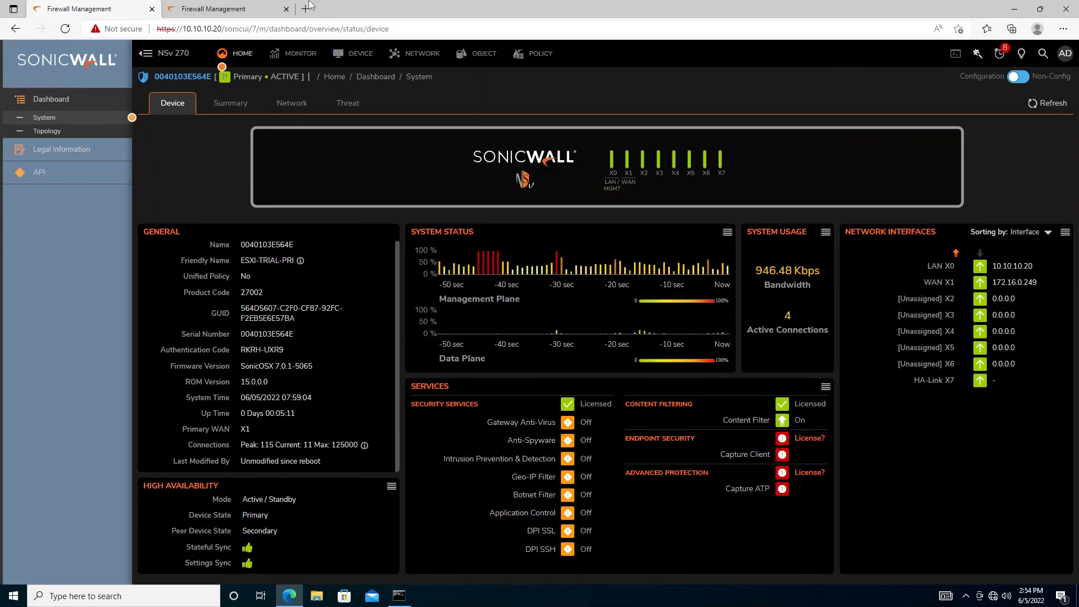
# Compare the secondary's STANDBY dashboard with the primary's ACTIVE dashboard
pyautogui.click(225, 8)
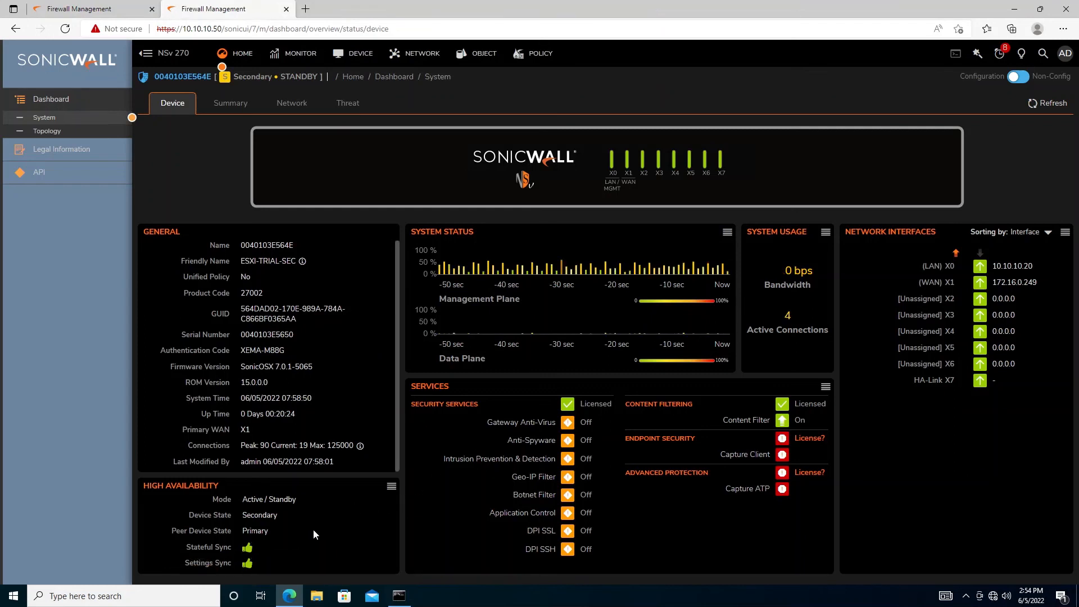
pyautogui.click(79, 8)
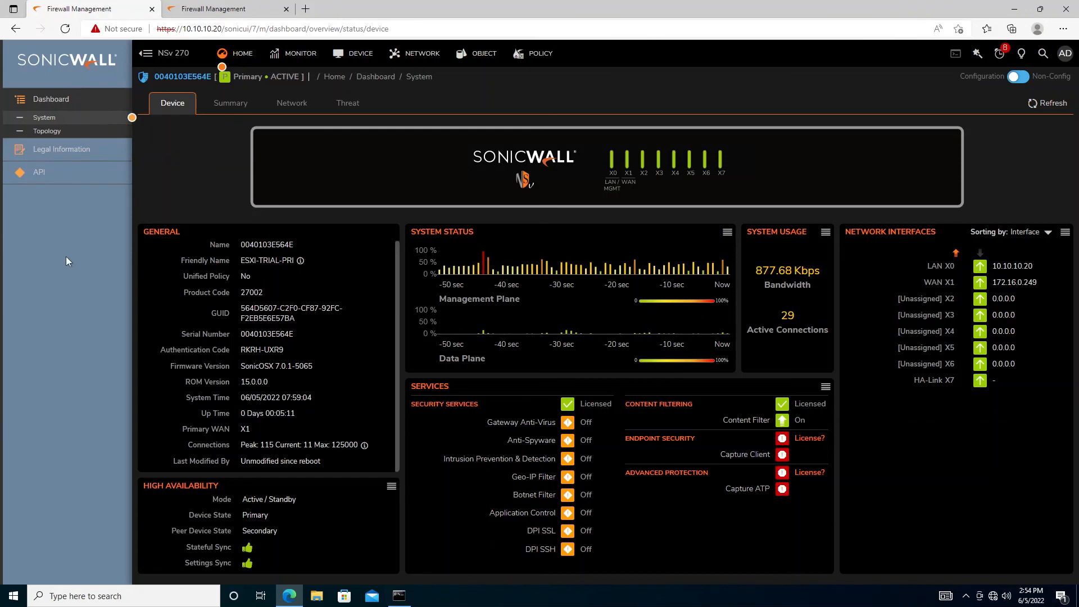
pyautogui.press('super')
pyautogui.press('super')
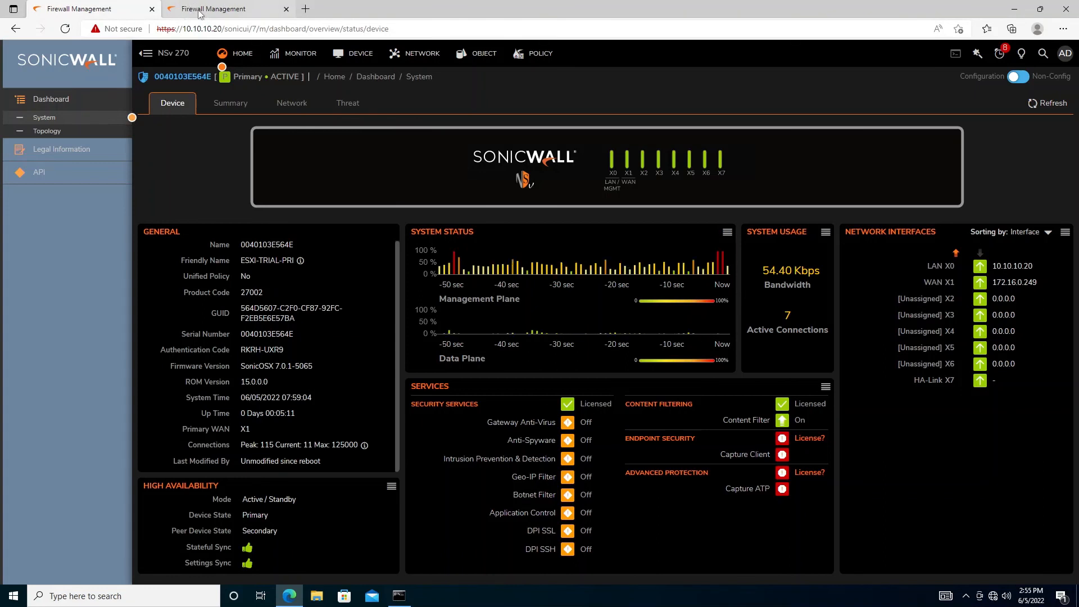
# Minimize the remote session and the ping window to reveal the ESXi Virtual Machines list
pyautogui.moveTo(469, 5)
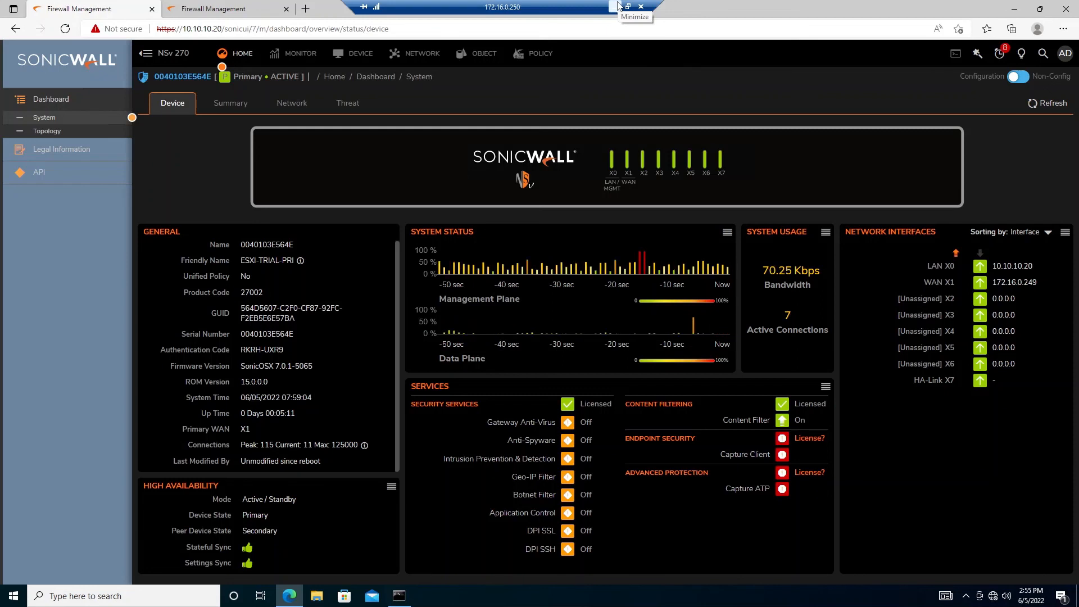
pyautogui.click(618, 6)
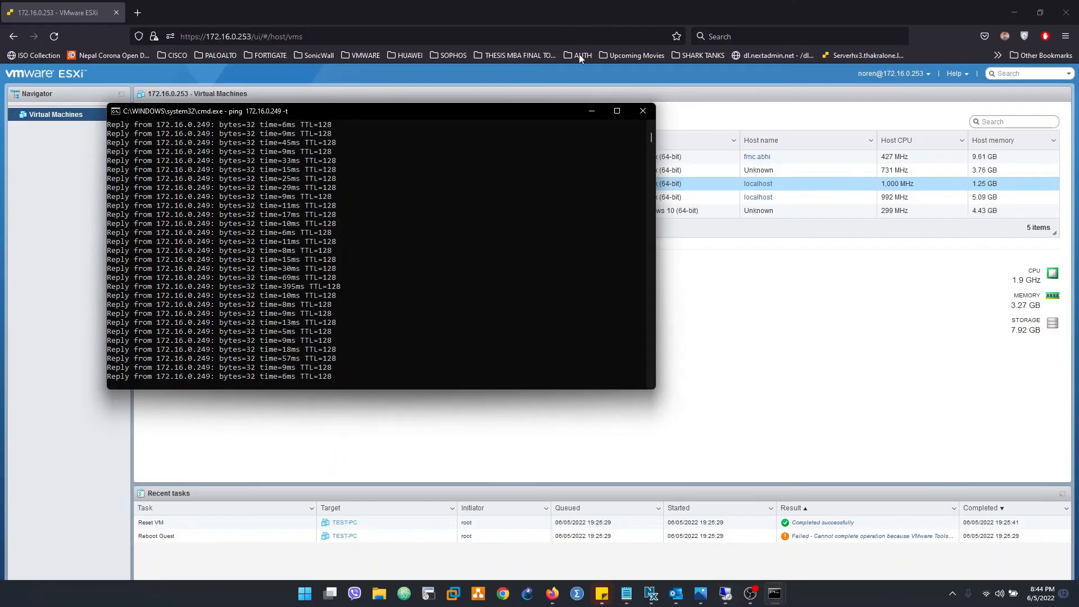
pyautogui.click(598, 111)
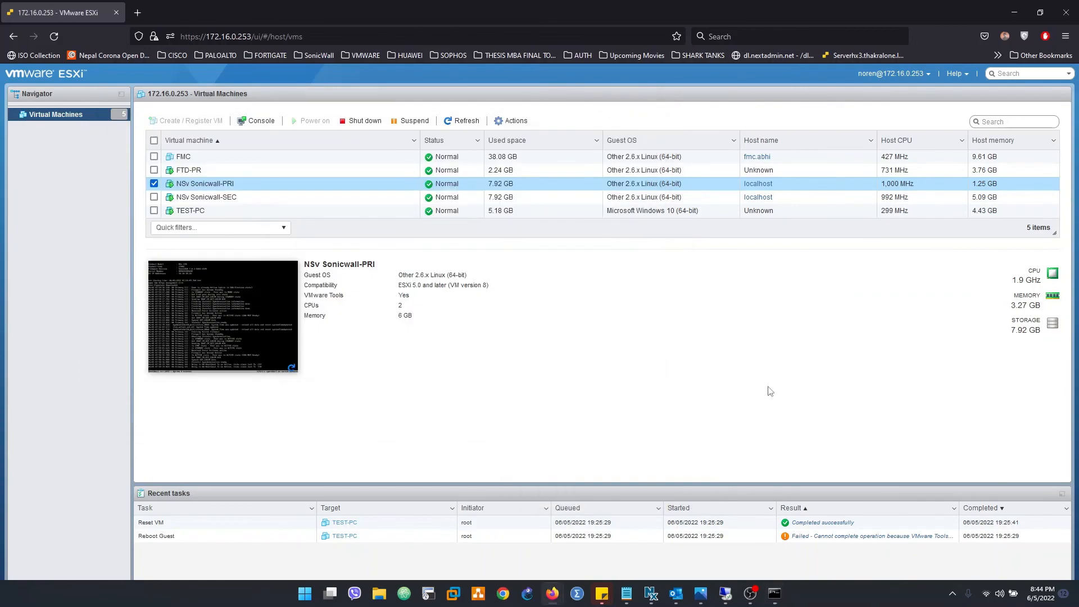